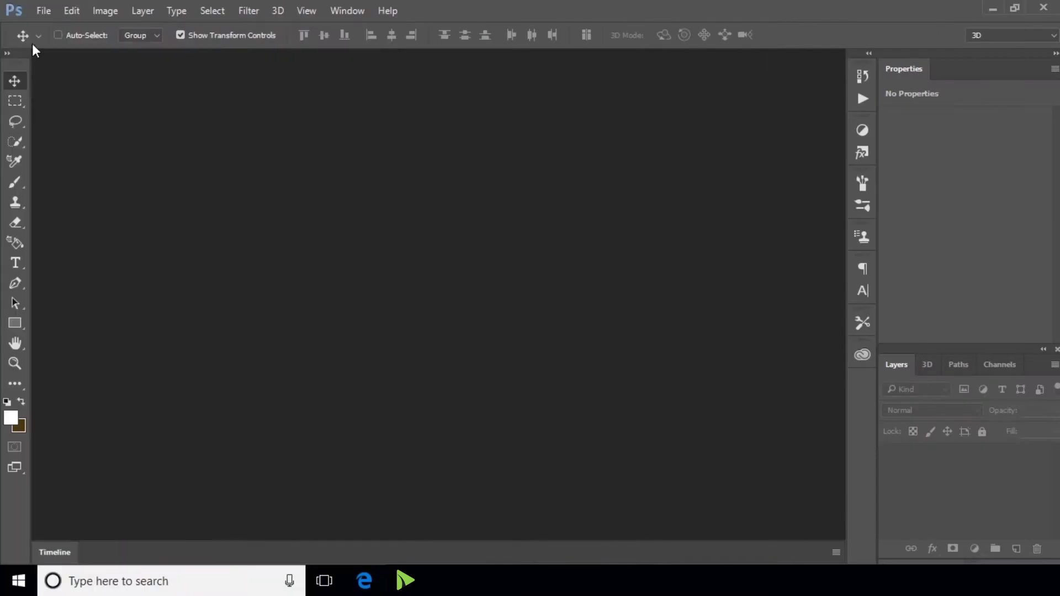
# Choose File > New to begin a blank document
pyautogui.click(44, 11)
pyautogui.click(58, 27)
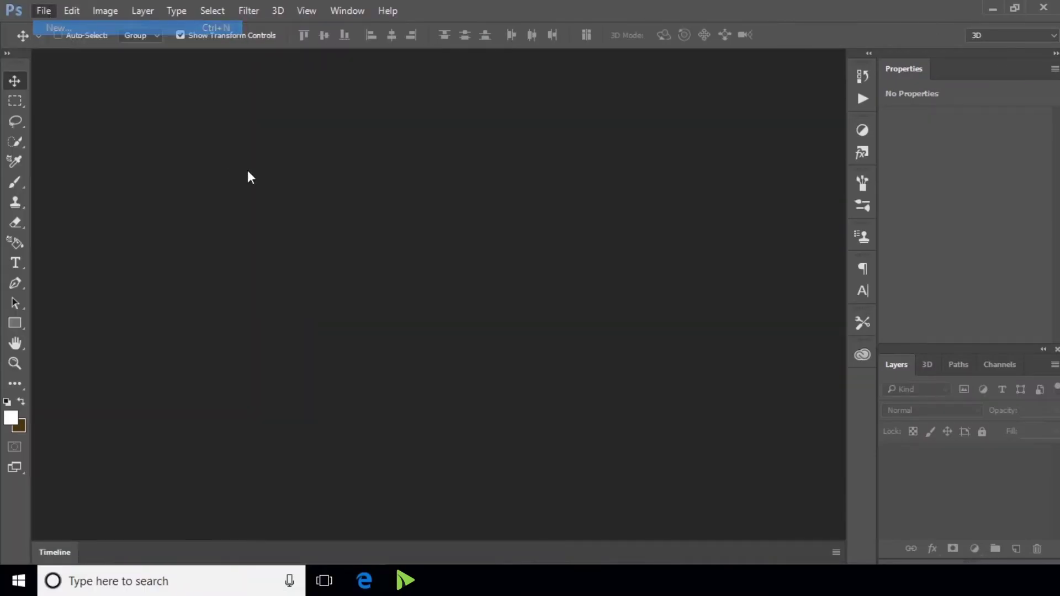
# Create a white document 1920 pixels wide and 1080 pixels high
pyautogui.doubleClick(239, 194)
pyautogui.write('1920')
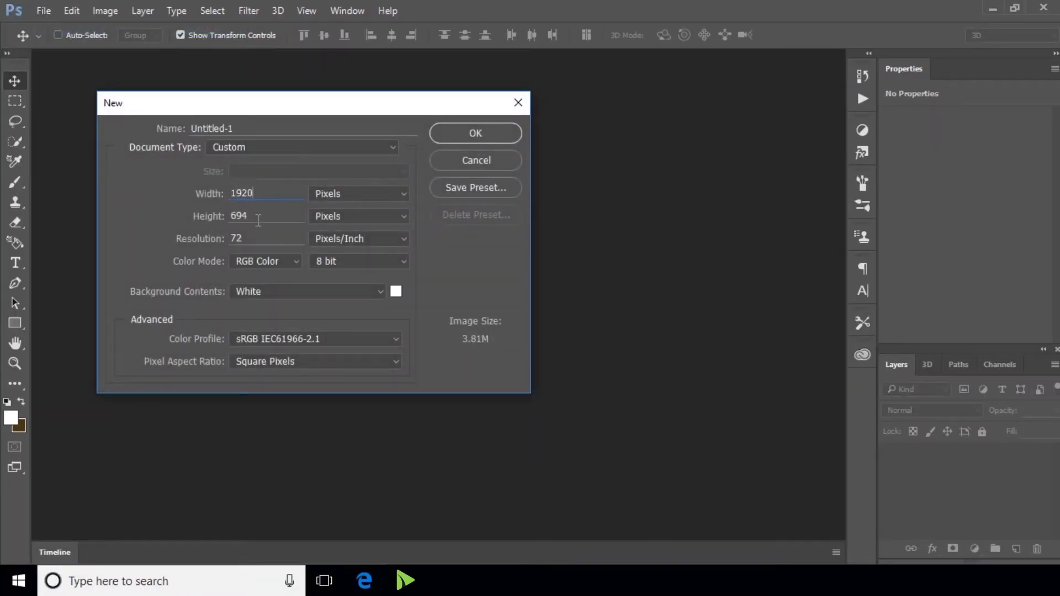
pyautogui.press('Tab')
pyautogui.write('1080')
pyautogui.press('Return')
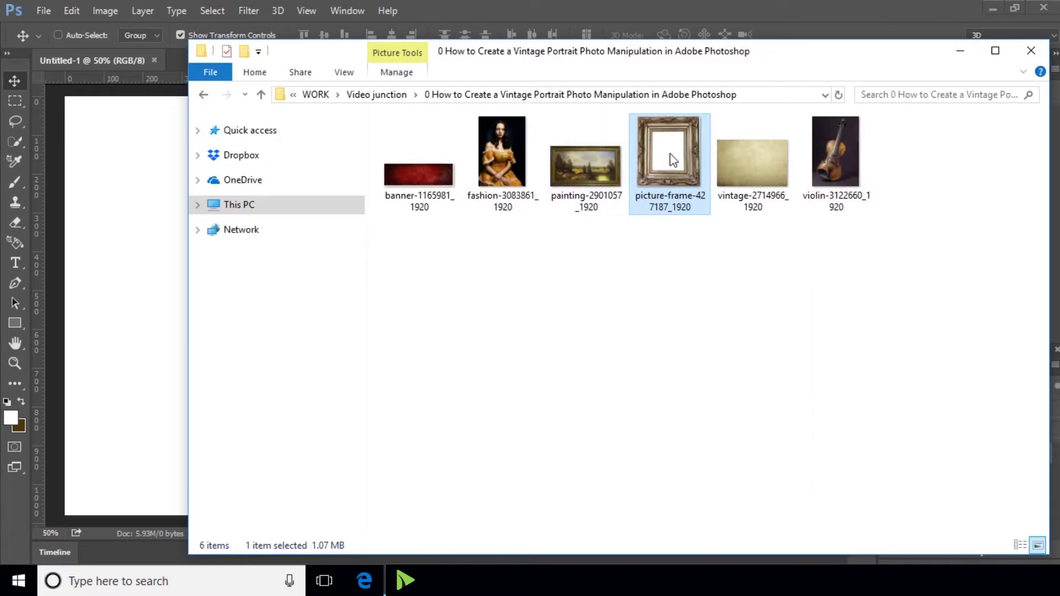
# Place the picture-frame image on the canvas, scaled to about 52%
pyautogui.moveTo(673, 160); pyautogui.dragTo(110, 301)
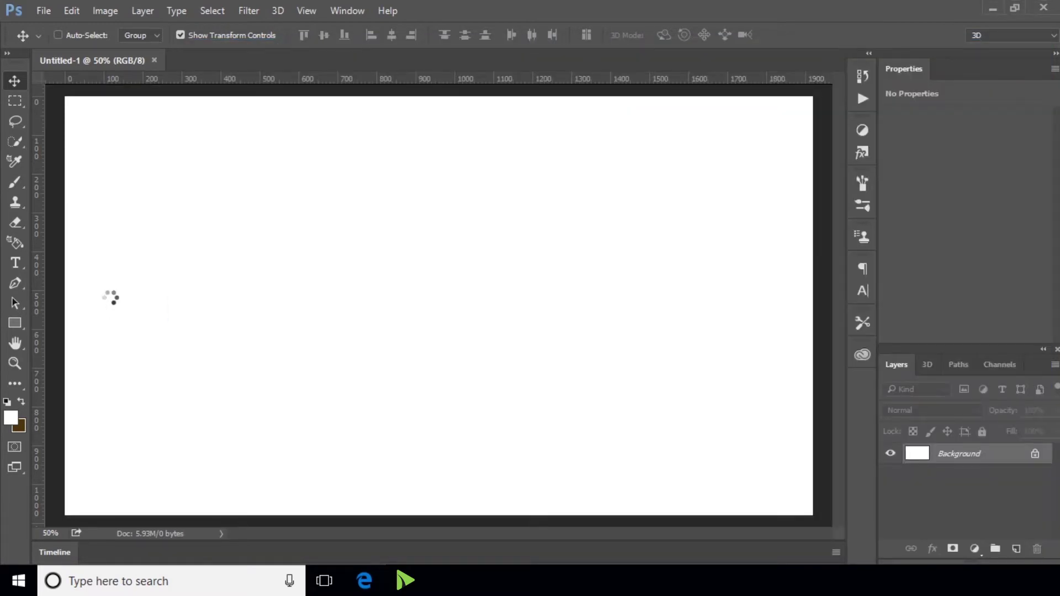
pyautogui.moveTo(626, 95); pyautogui.dragTo(609, 109)
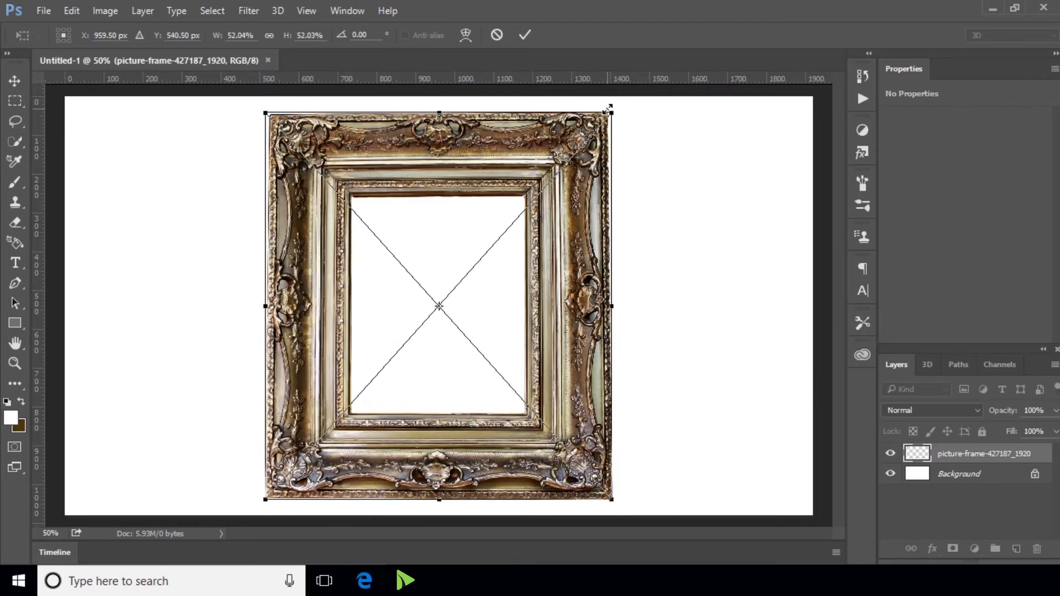
pyautogui.press('Return')
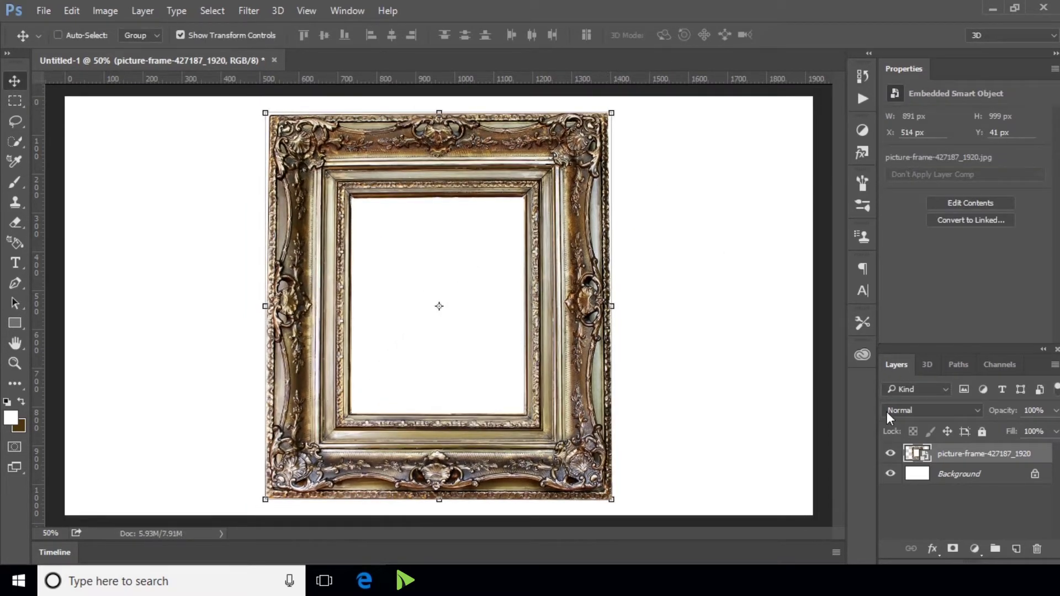
# Unlock the Background layer and fill it with a very dark green
pyautogui.click(1035, 475)
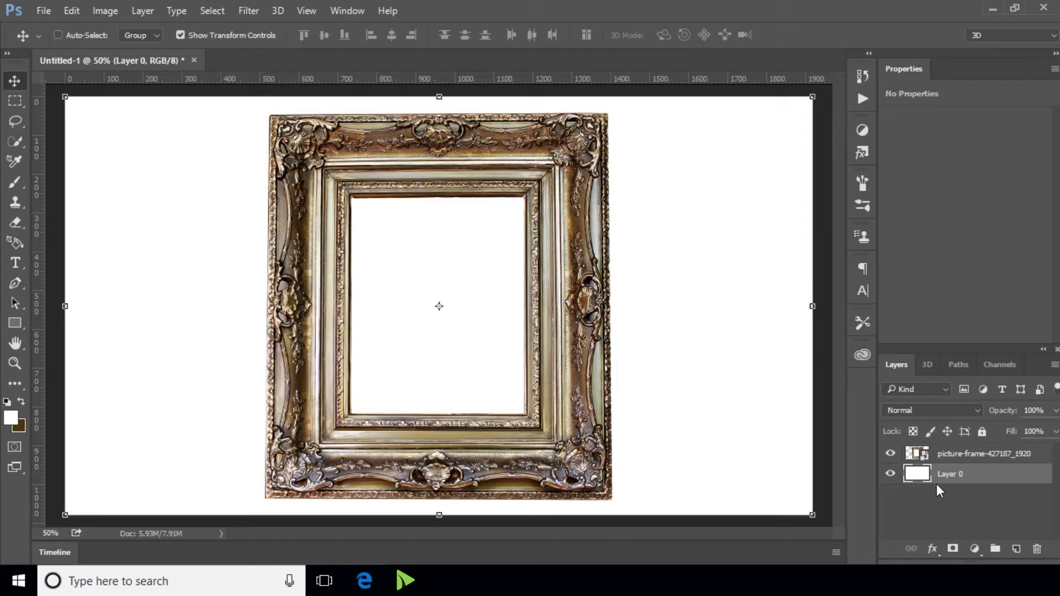
pyautogui.click(12, 421)
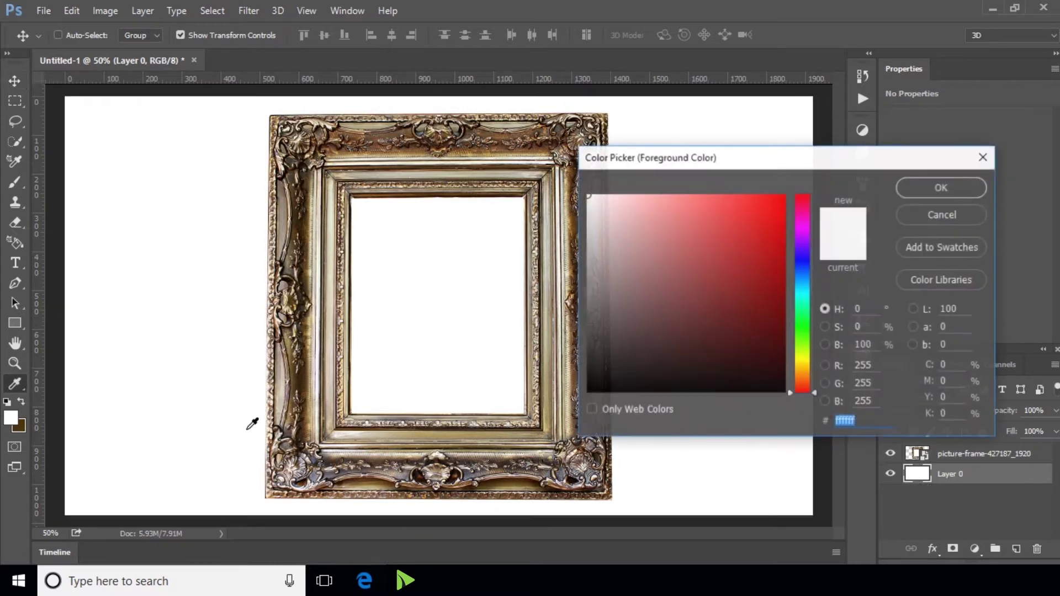
pyautogui.click(805, 343)
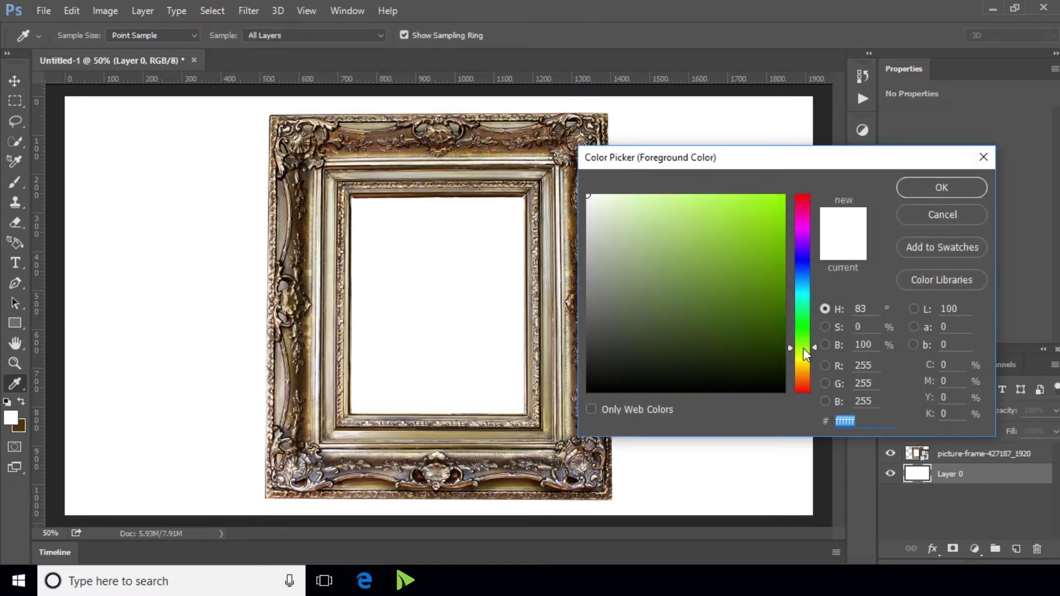
pyautogui.moveTo(754, 365); pyautogui.dragTo(741, 371)
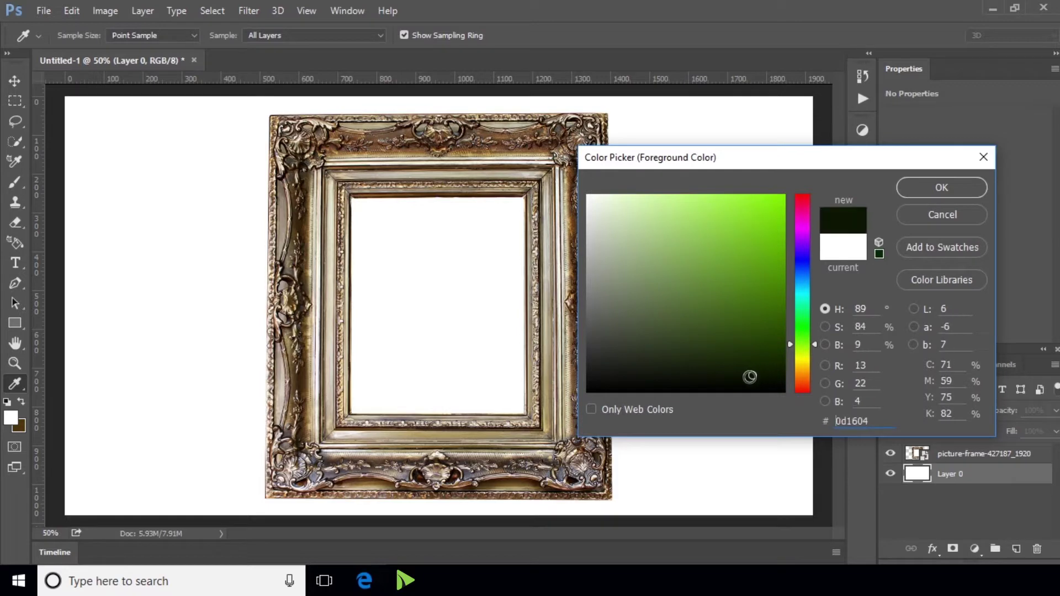
pyautogui.click(955, 190)
pyautogui.hotkey('alt', 'BackSpace')
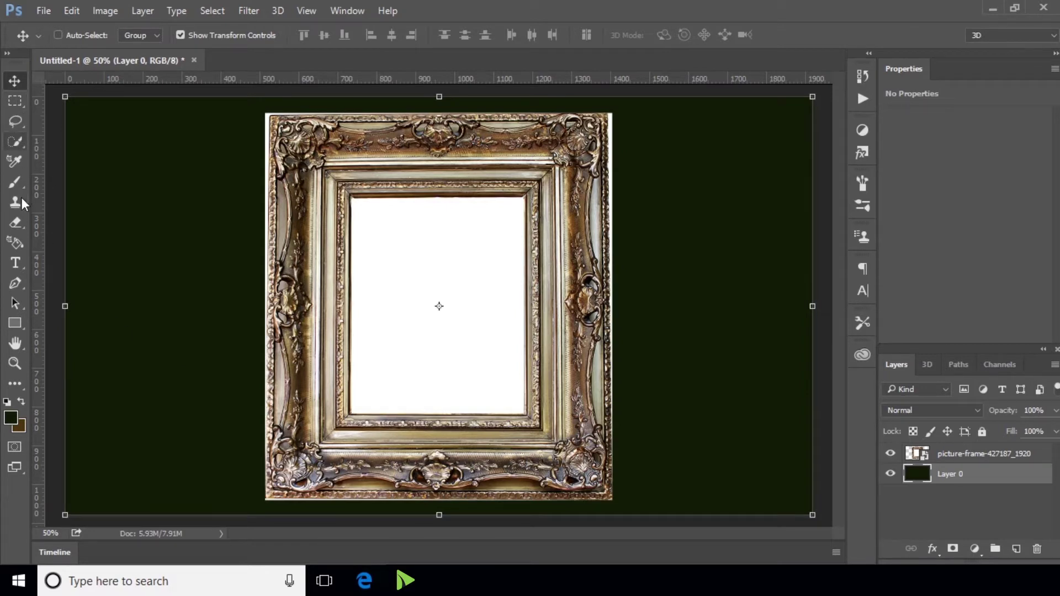
pyautogui.click(13, 150)
# Rasterize the frame layer and delete its white interior using the Magic Wand, then deselect
pyautogui.click(71, 157)
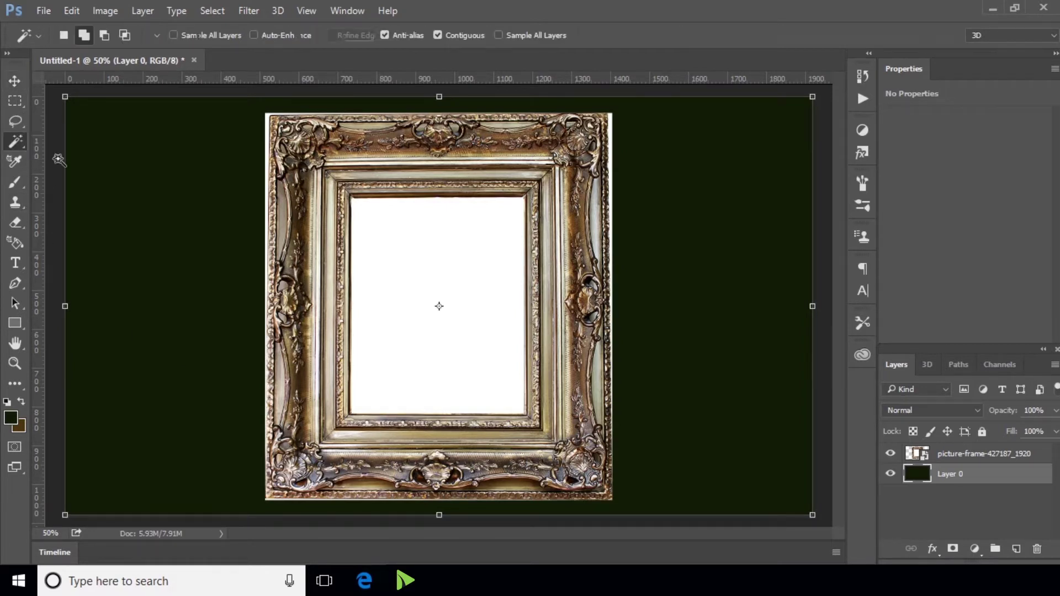
pyautogui.rightClick(964, 455)
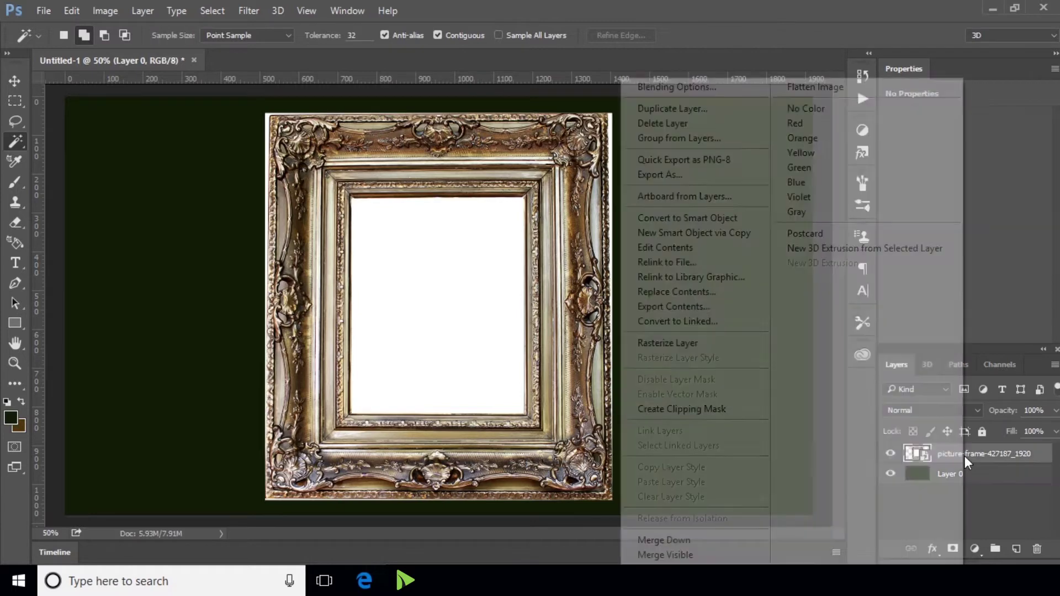
pyautogui.click(723, 343)
pyautogui.click(445, 273)
pyautogui.press('Delete')
pyautogui.hotkey('ctrl', 'd')
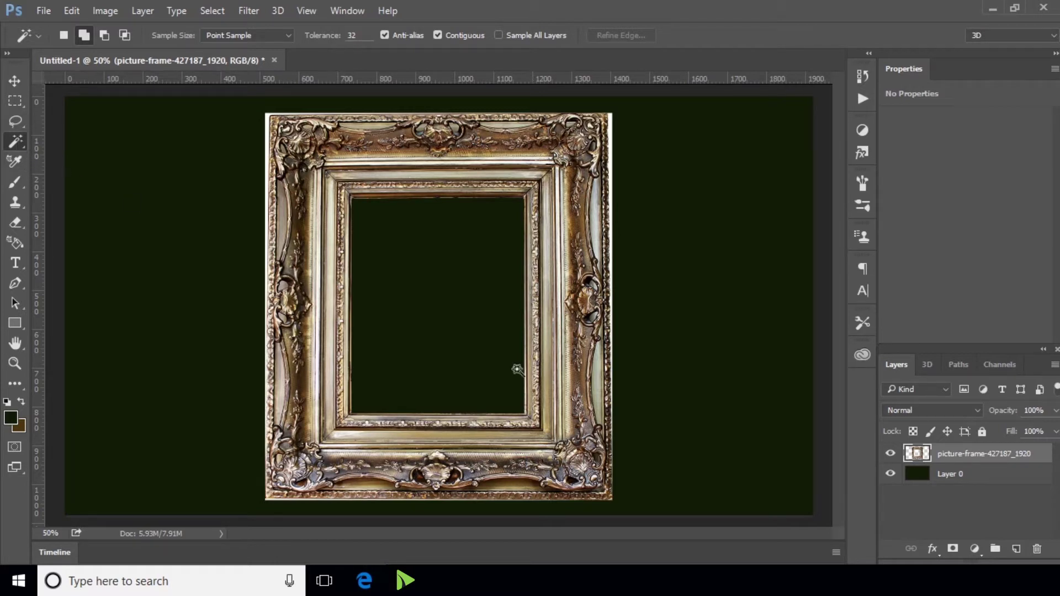
pyautogui.hotkey('alt', 'Tab')
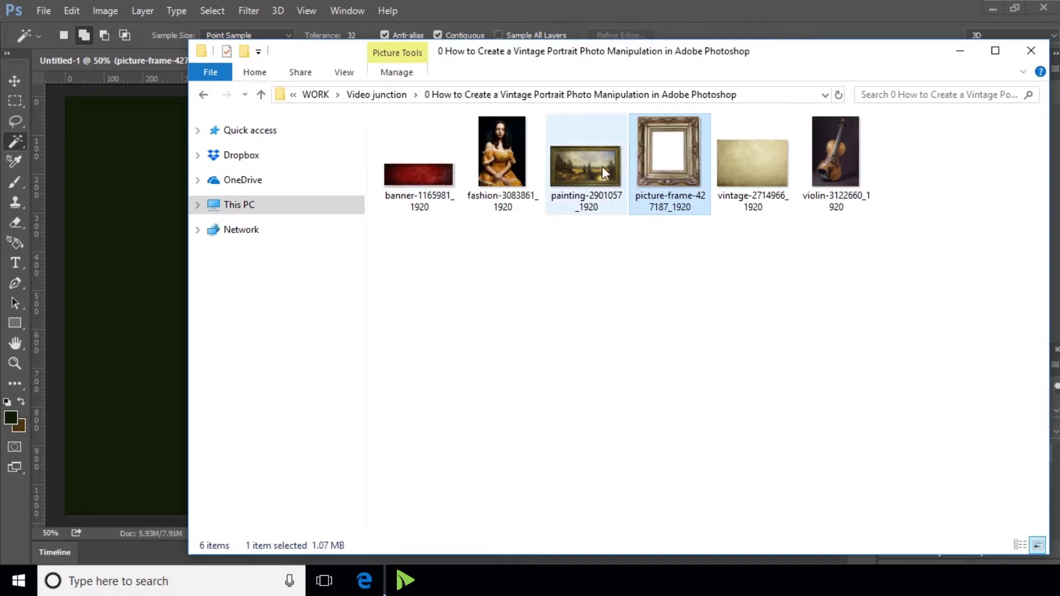
# Place the landscape painting below the frame layer and move it up inside the frame
pyautogui.moveTo(602, 167); pyautogui.dragTo(122, 313)
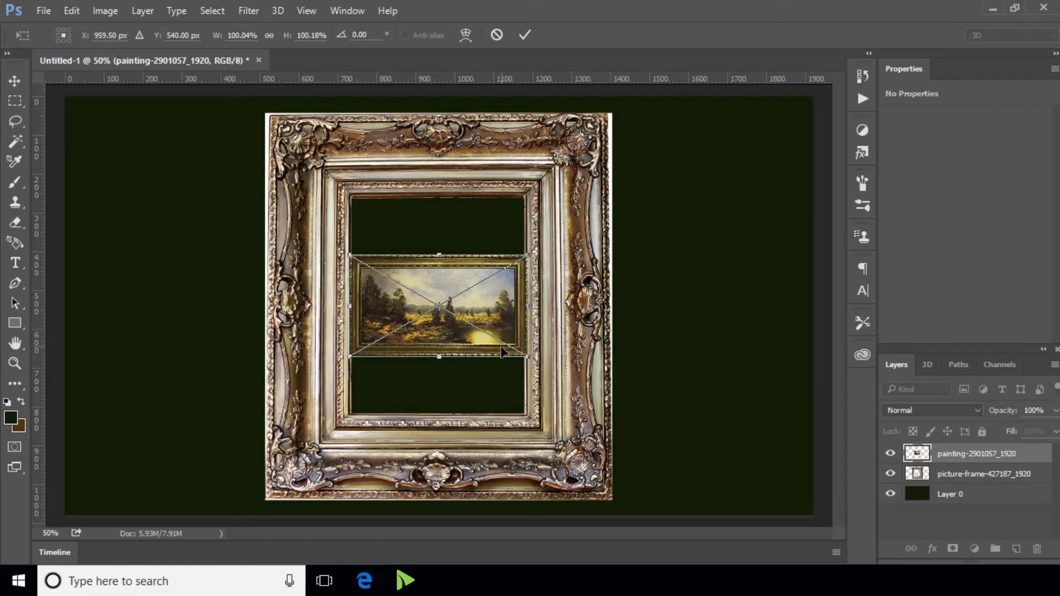
pyautogui.press('Return')
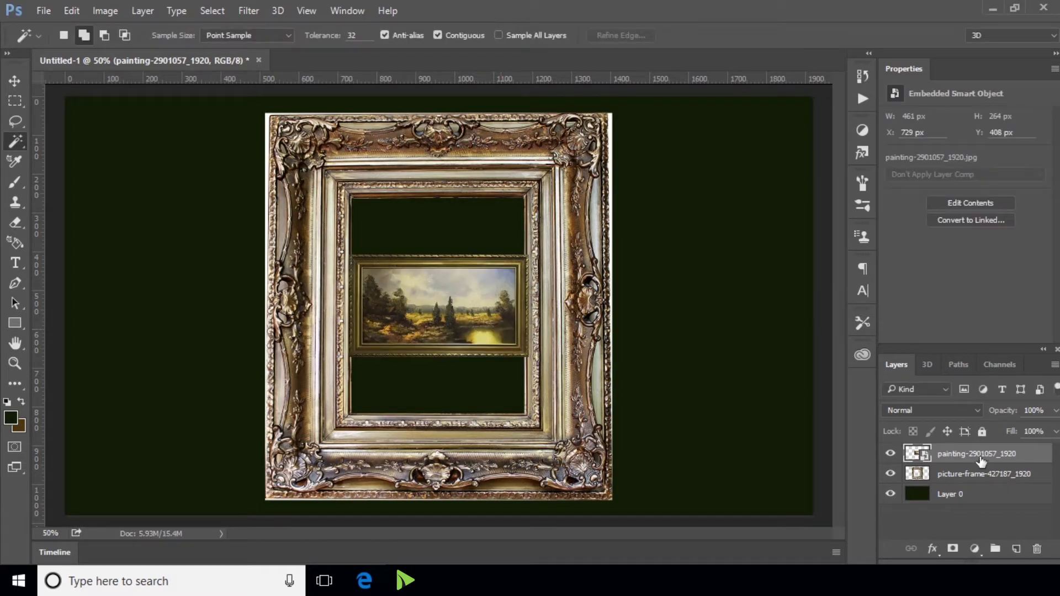
pyautogui.moveTo(981, 463); pyautogui.dragTo(972, 490)
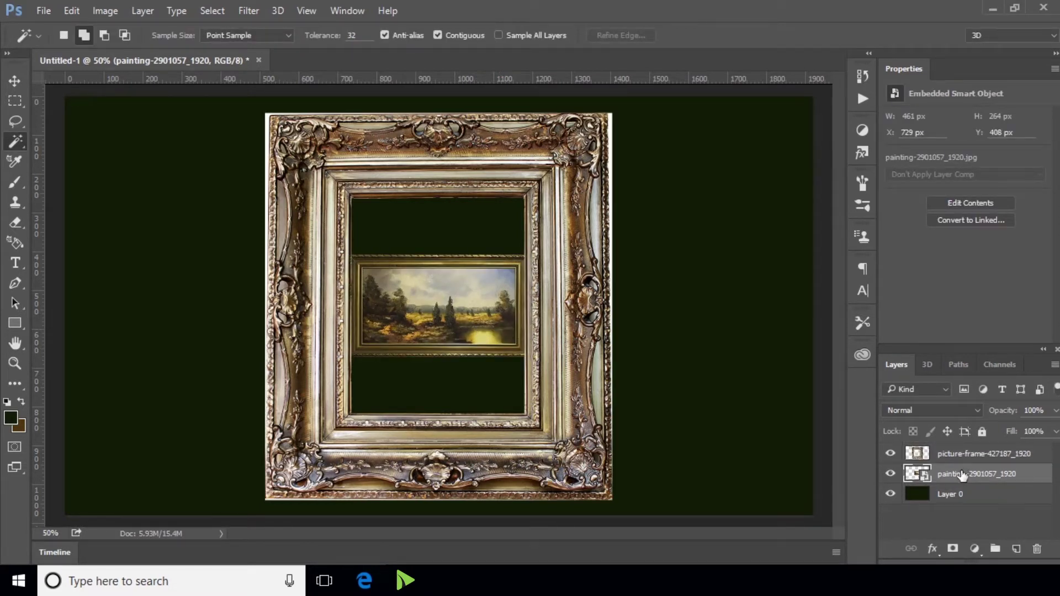
pyautogui.click(15, 81)
pyautogui.moveTo(488, 312); pyautogui.dragTo(484, 252)
# Enlarge the painting to about 115% and align it with the frame opening's top edge
pyautogui.hotkey('ctrl', 't')
pyautogui.moveTo(527, 298)
pyautogui.mouseDown()
pyautogui.moveTo(547, 313)
pyautogui.moveTo(537, 307)
pyautogui.mouseUp()
pyautogui.scroll(2, 483, 269)
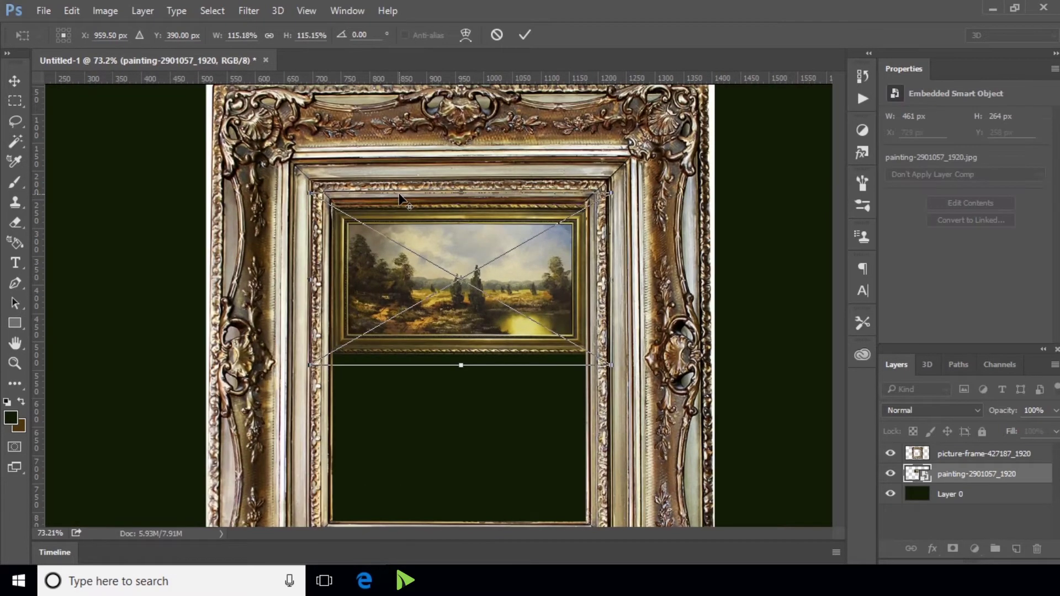
pyautogui.scroll(2, 492, 287)
pyautogui.scroll(1, 497, 300)
pyautogui.moveTo(528, 330); pyautogui.dragTo(526, 310)
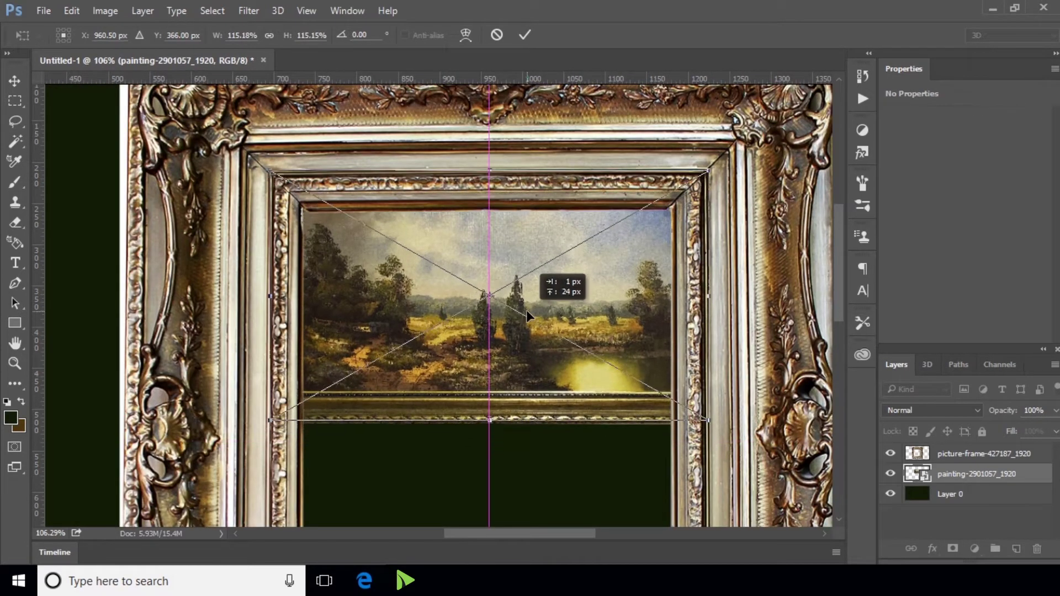
pyautogui.press('Return')
pyautogui.scroll(-2, 495, 279)
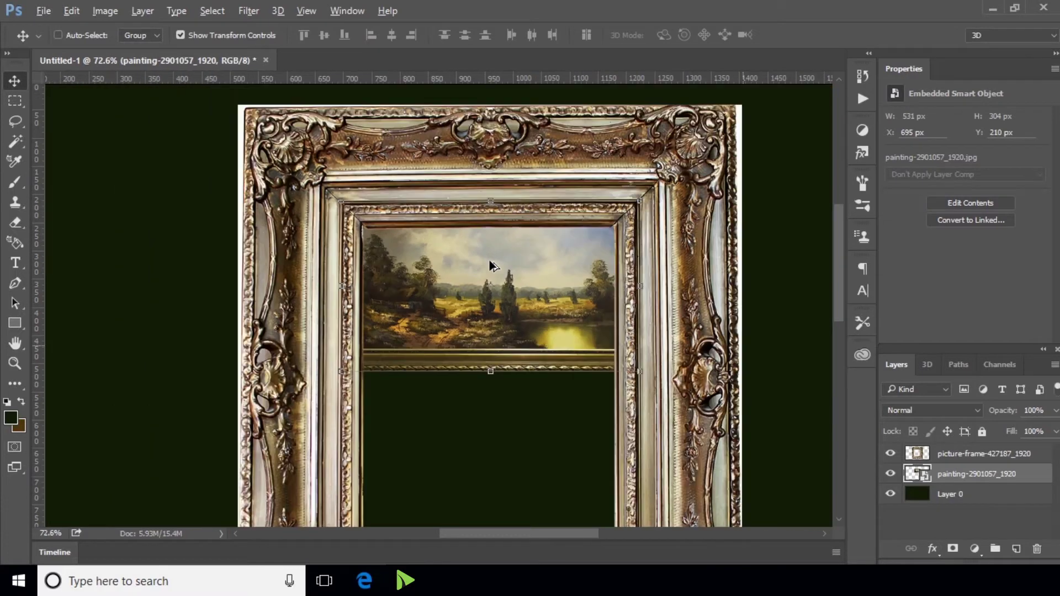
pyautogui.scroll(-1, 486, 265)
pyautogui.scroll(-2, 486, 266)
pyautogui.scroll(1, 469, 356)
pyautogui.scroll(1, 447, 353)
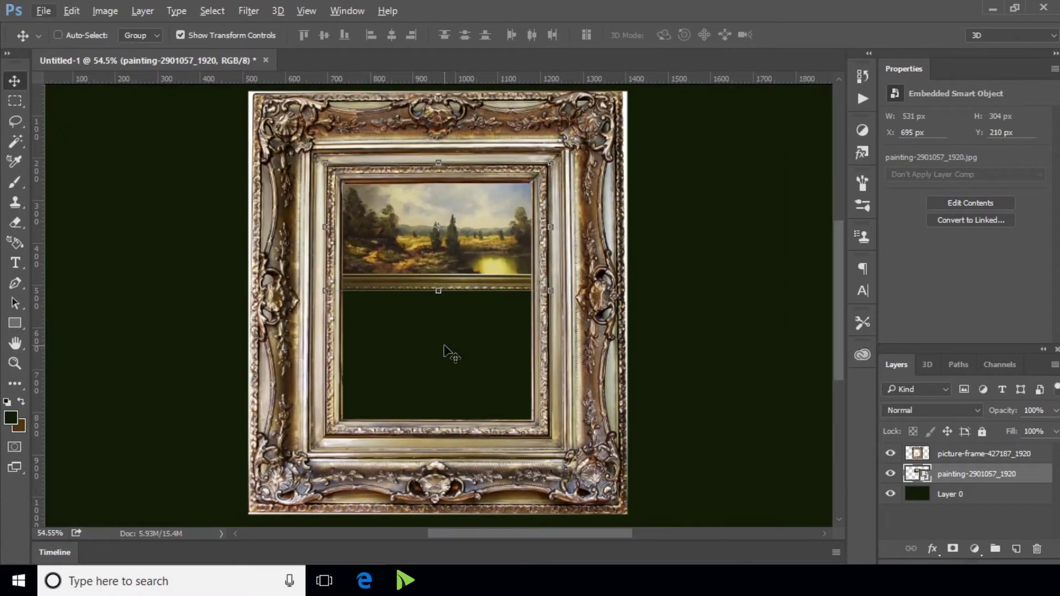
pyautogui.hotkey('alt', 'Tab')
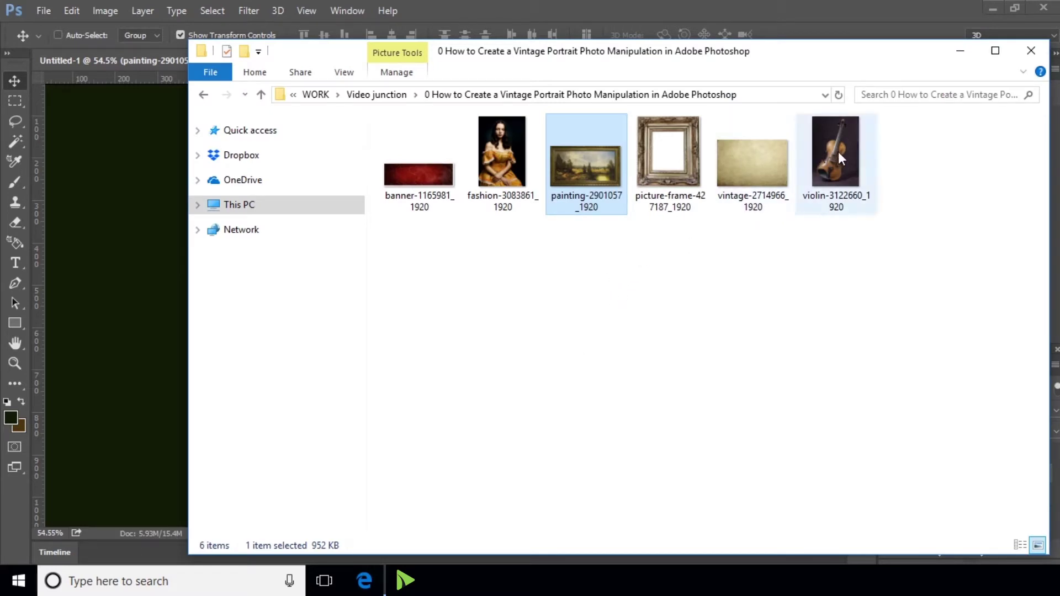
# Place the yellow-dress portrait, enlarge it to about 134%, and move it down into the frame
pyautogui.moveTo(506, 147); pyautogui.dragTo(105, 310)
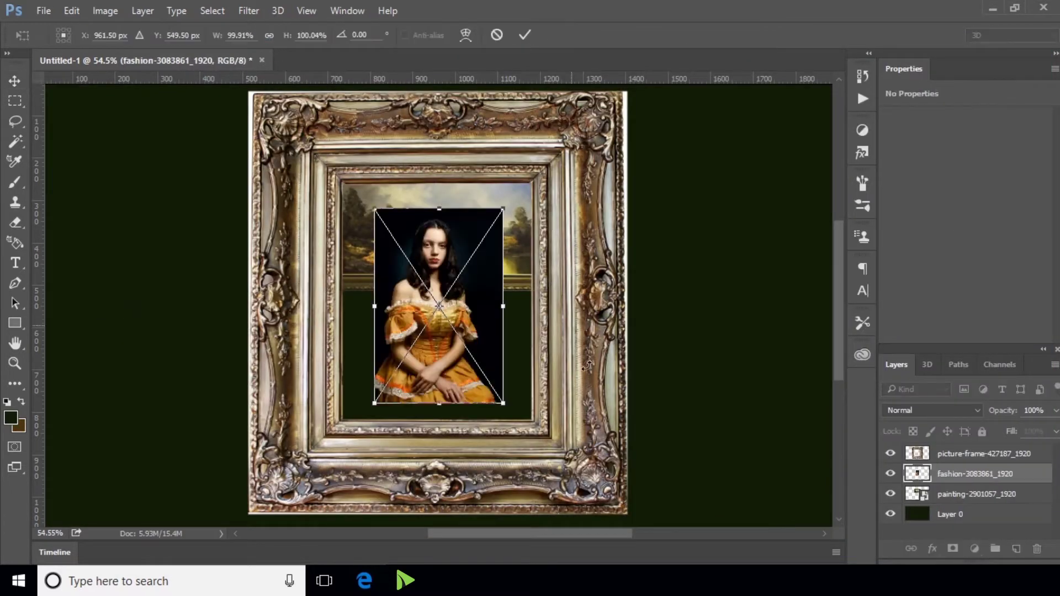
pyautogui.moveTo(502, 404); pyautogui.dragTo(538, 433)
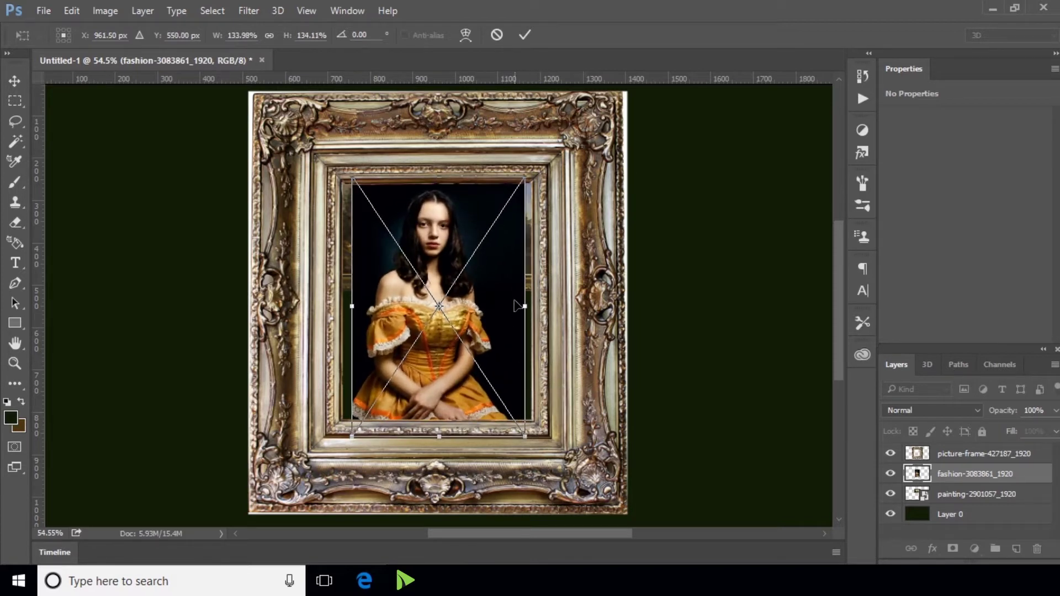
pyautogui.moveTo(510, 295); pyautogui.dragTo(513, 309)
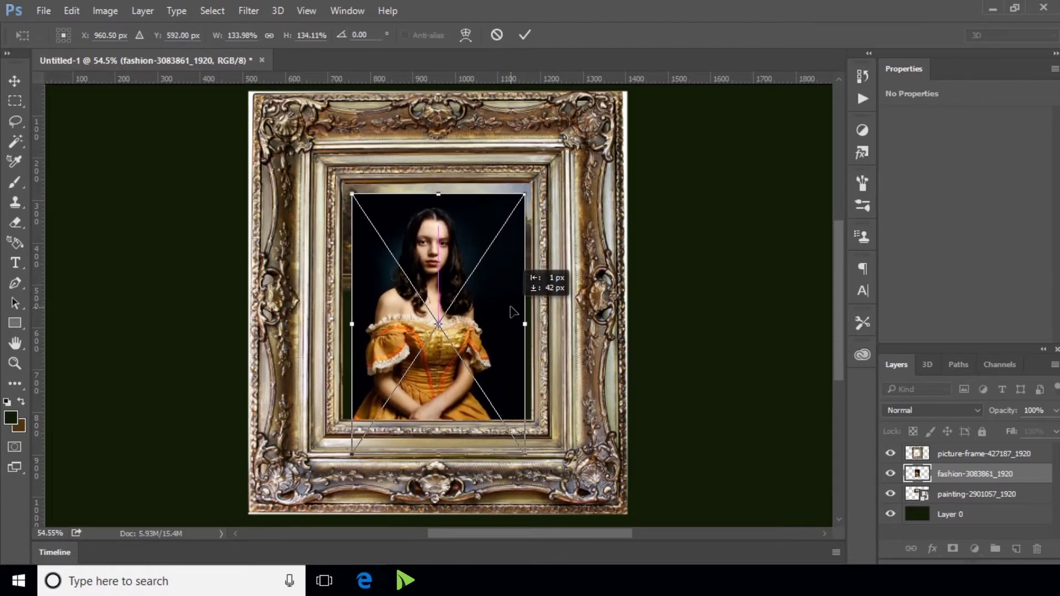
pyautogui.press('Return')
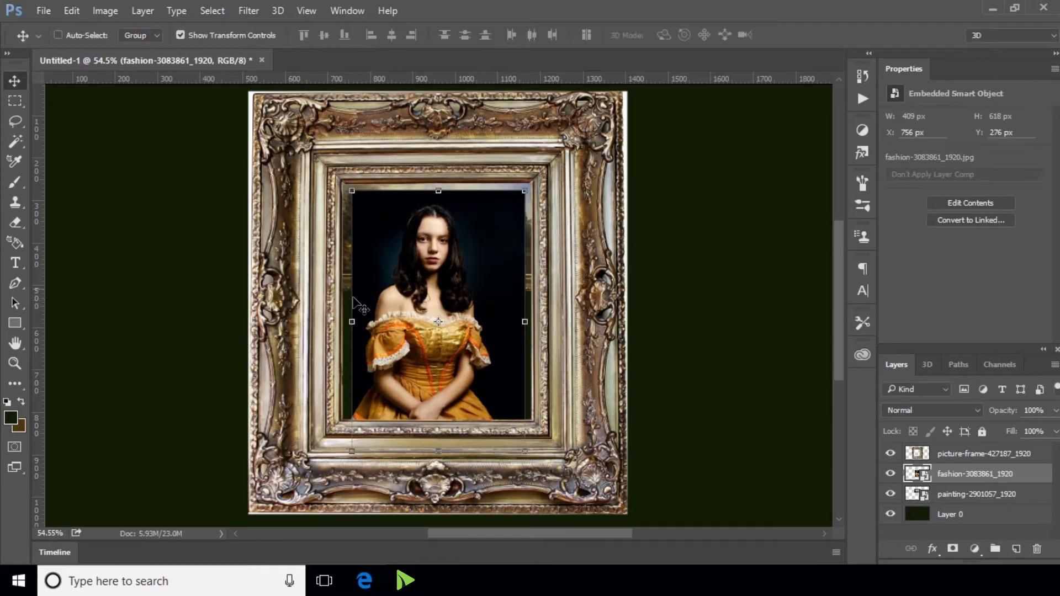
pyautogui.scroll(2, 354, 304)
pyautogui.scroll(2, 353, 304)
pyautogui.scroll(2, 104, 235)
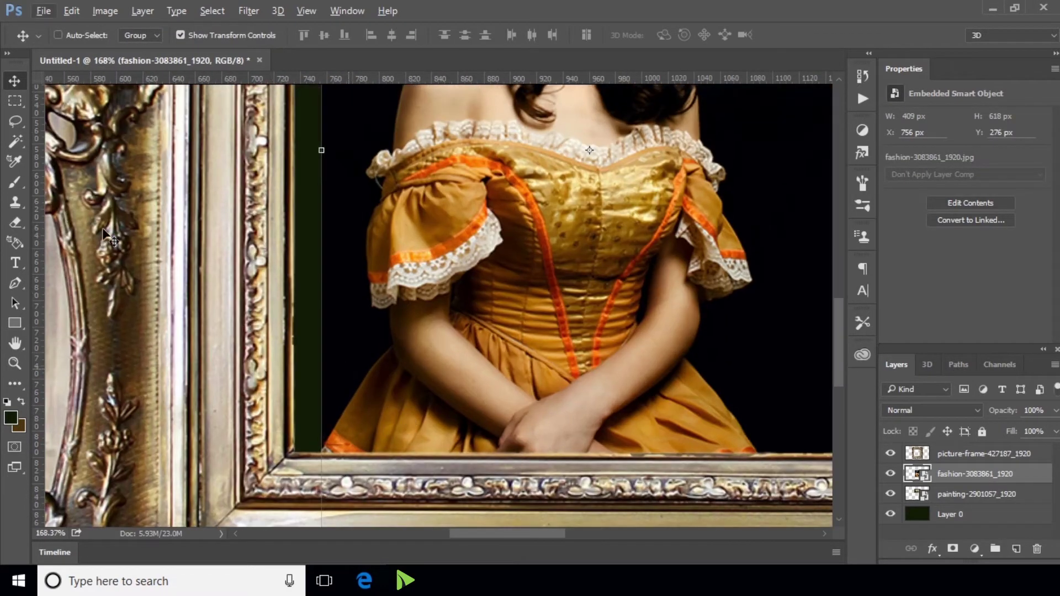
# Trace the woman's left edge with the Magnetic Lasso, from skirt up to her head's top
pyautogui.click(12, 386)
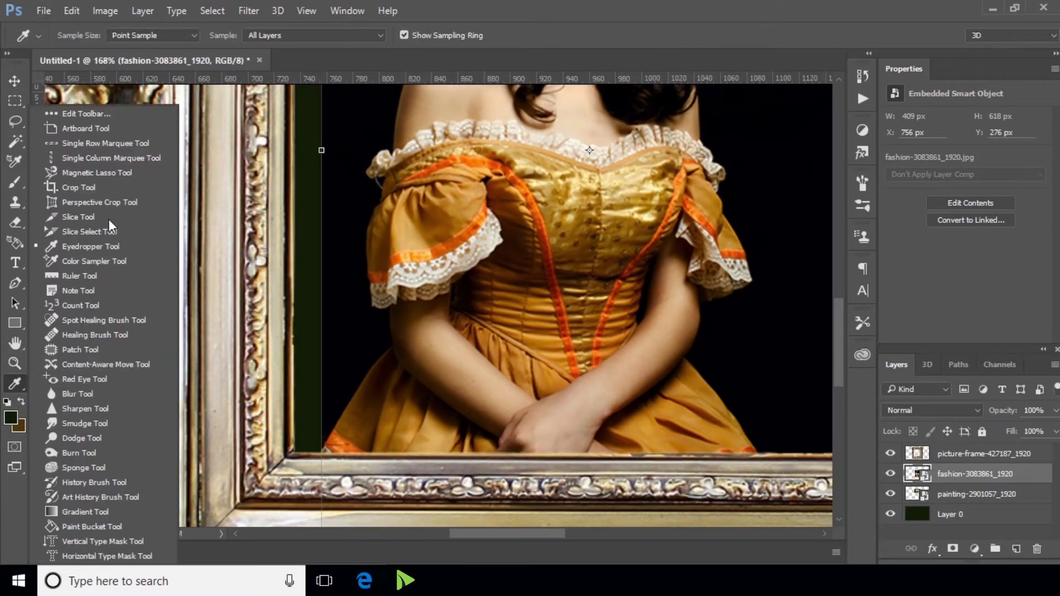
pyautogui.click(111, 172)
pyautogui.scroll(2, 332, 464)
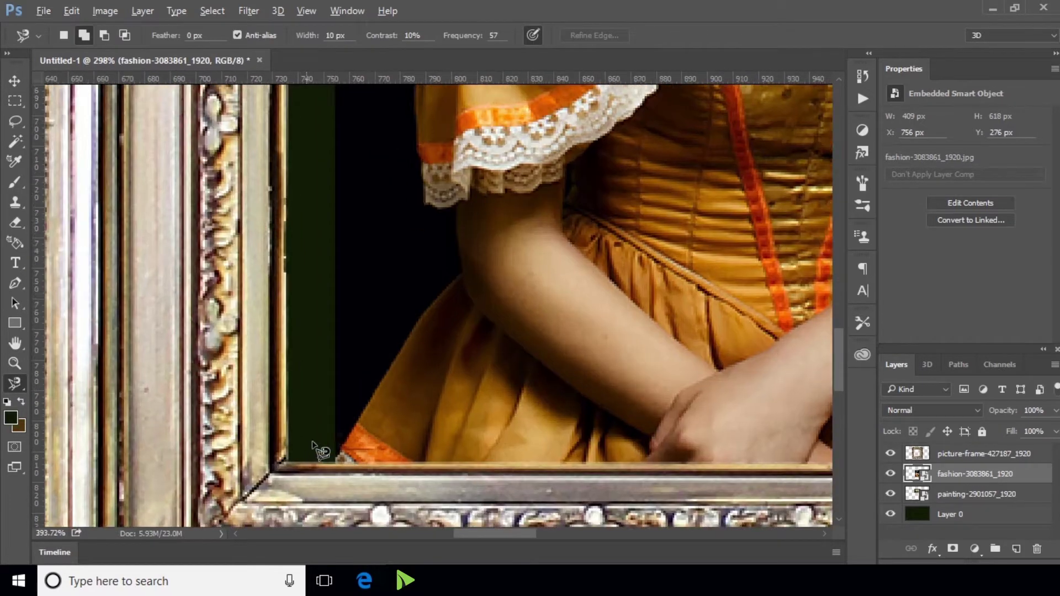
pyautogui.scroll(1, 348, 481)
pyautogui.scroll(-1, 358, 478)
pyautogui.click(345, 470)
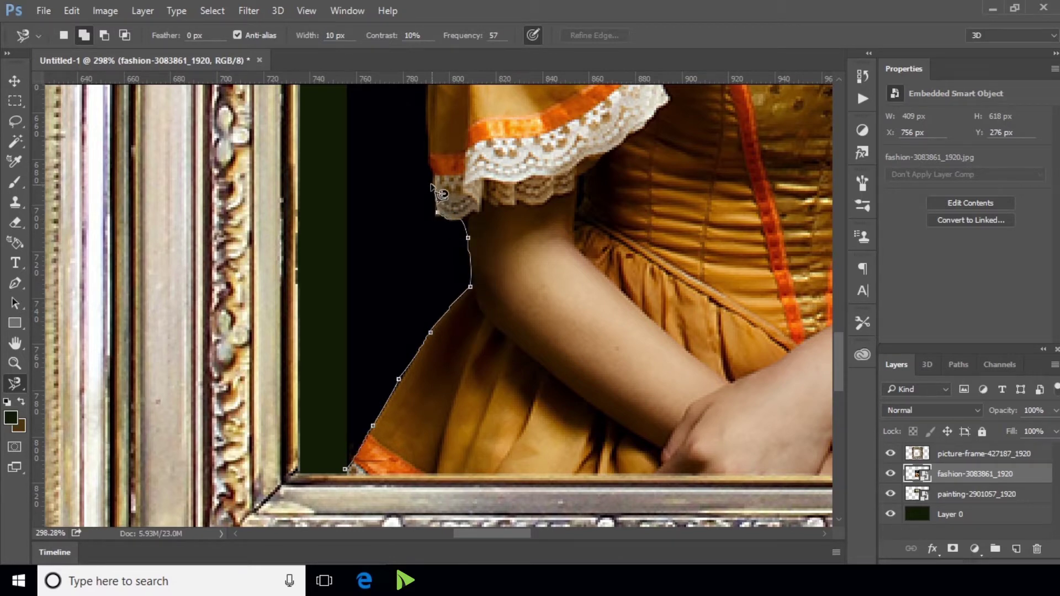
pyautogui.moveTo(429, 160); pyautogui.dragTo(426, 428)
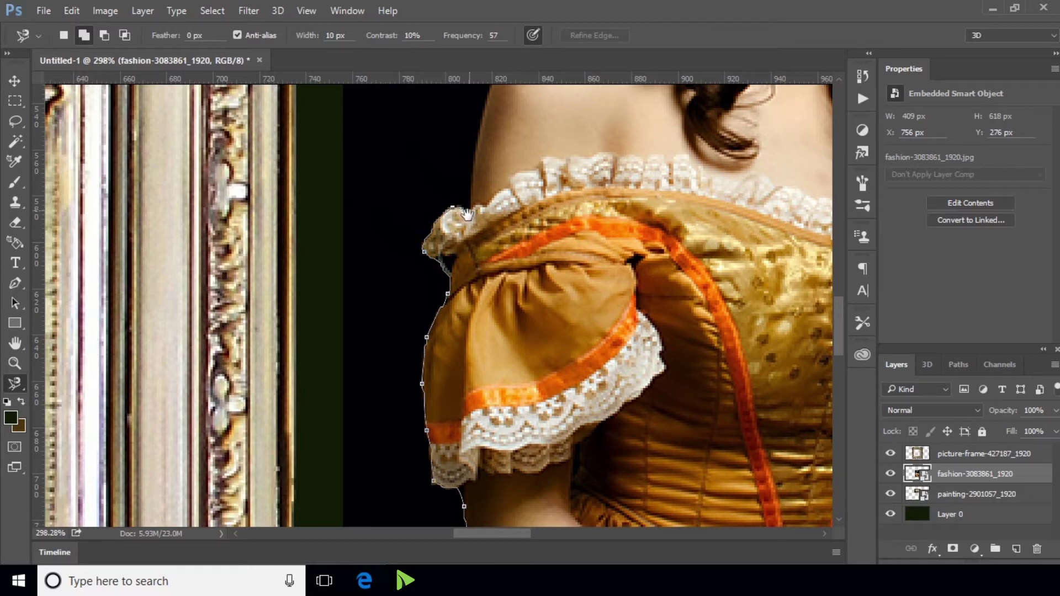
pyautogui.moveTo(476, 222); pyautogui.dragTo(451, 436)
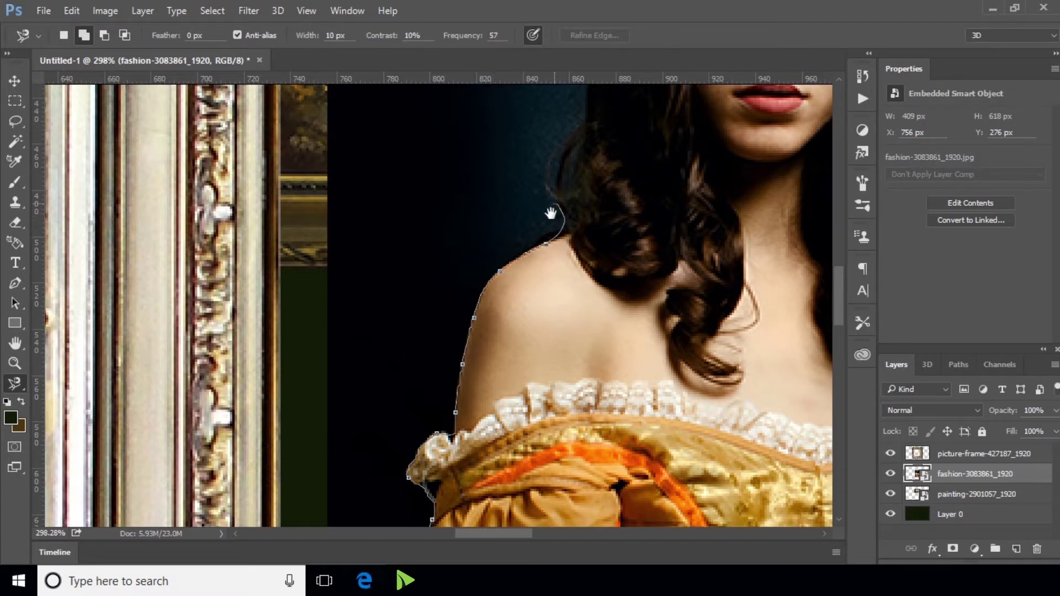
pyautogui.moveTo(552, 207); pyautogui.dragTo(535, 407)
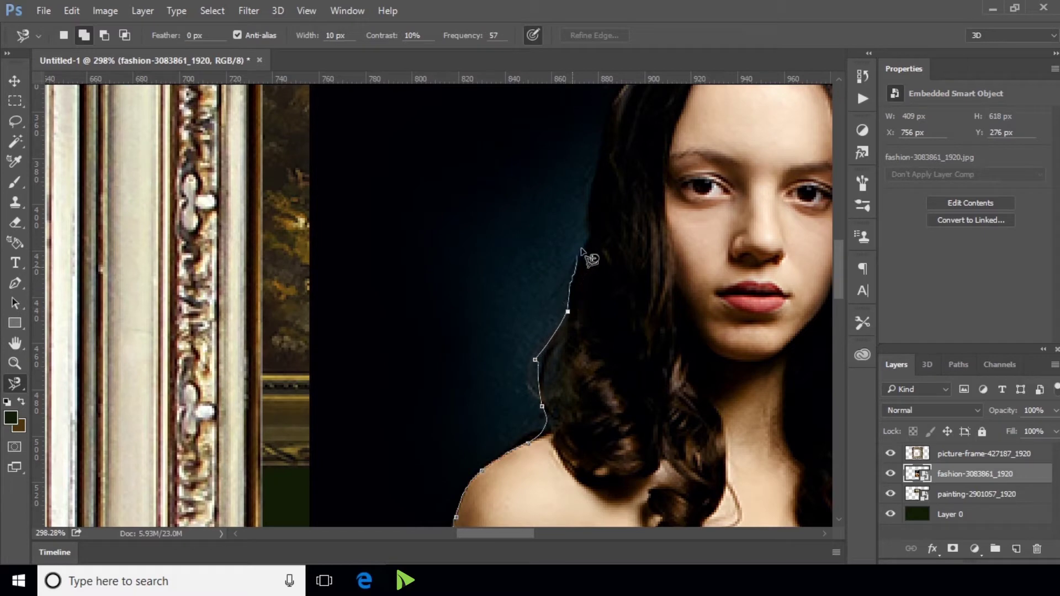
pyautogui.moveTo(579, 246); pyautogui.dragTo(539, 445)
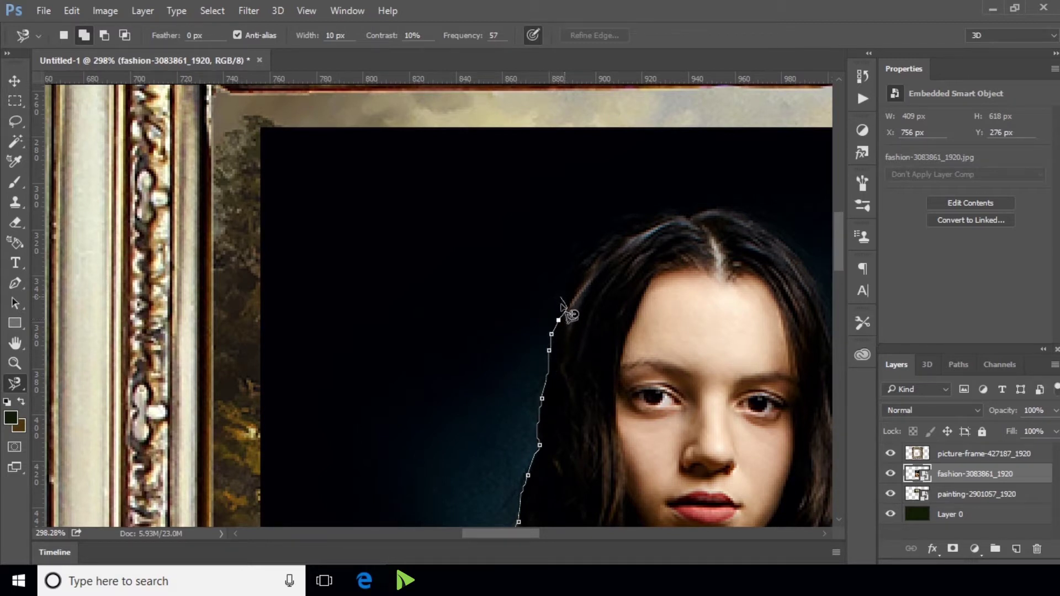
pyautogui.press('BackSpace')
pyautogui.press('BackSpace')
pyautogui.press('BackSpace')
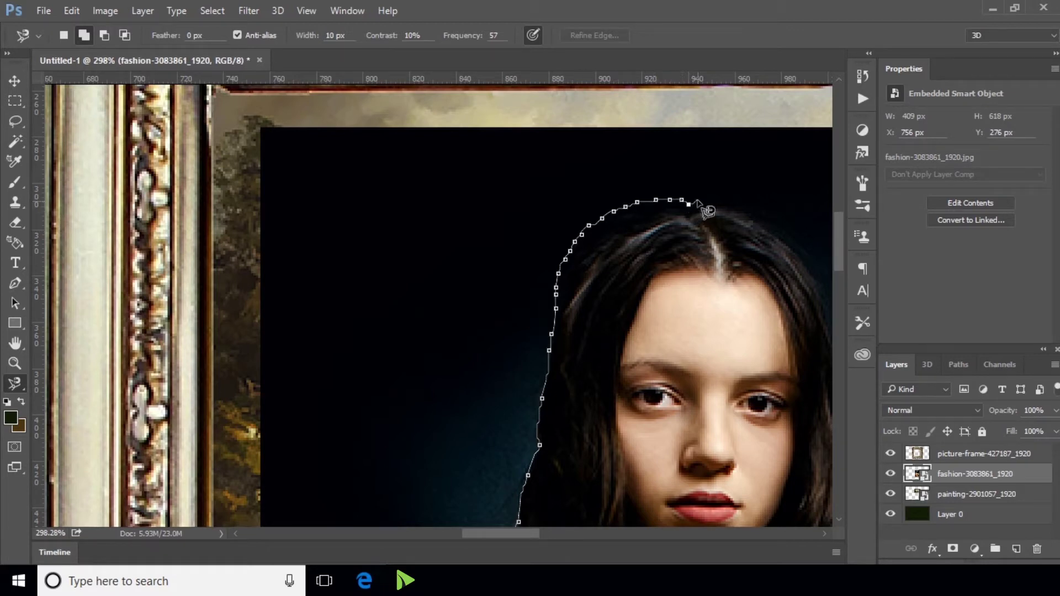
# Continue the lasso over the head and down the right hair, shoulders and sleeve
pyautogui.moveTo(699, 200); pyautogui.dragTo(365, 236)
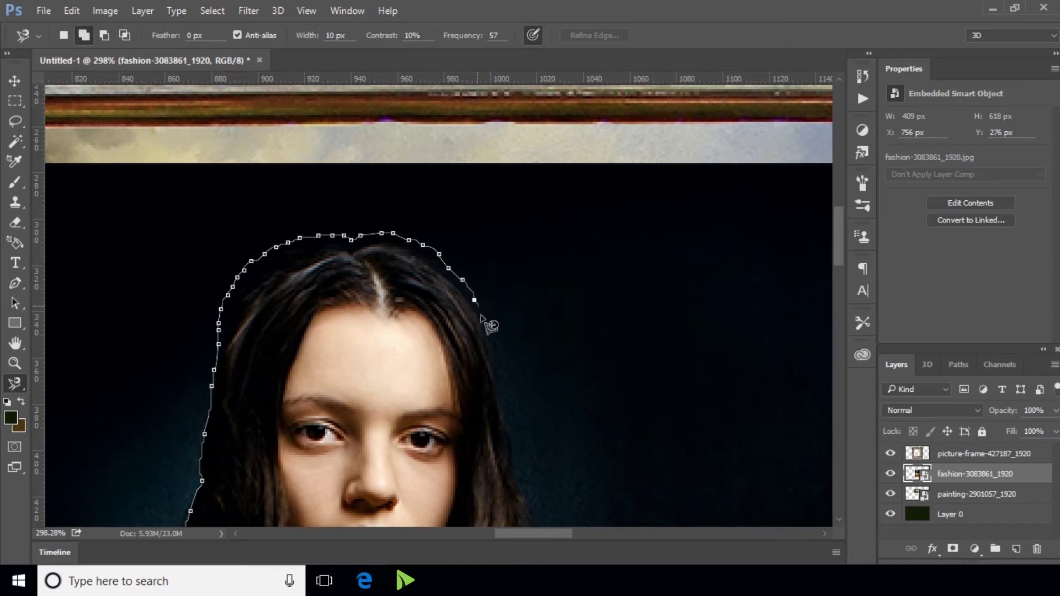
pyautogui.press('Delete')
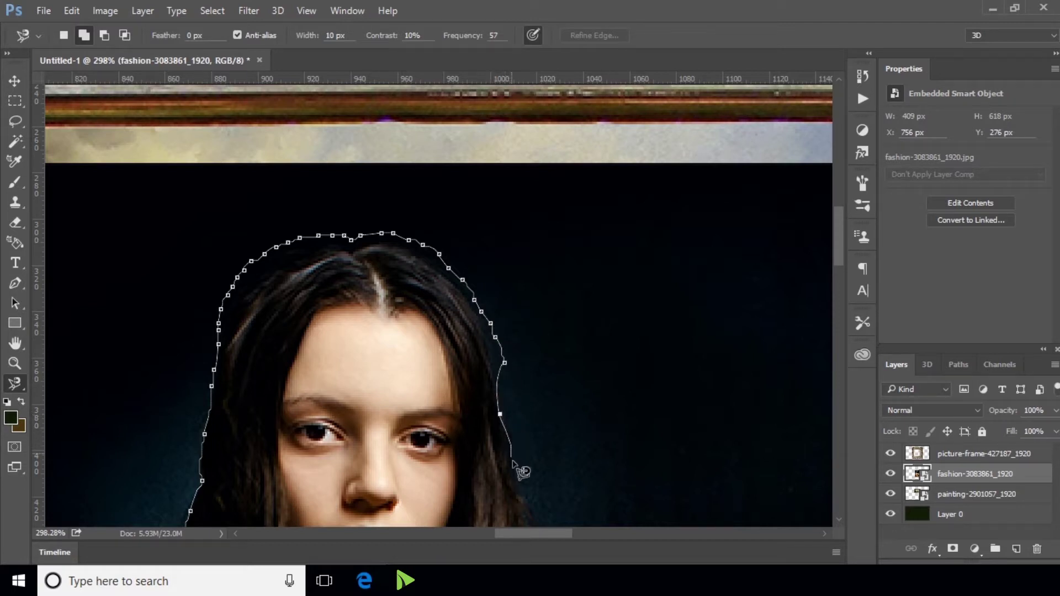
pyautogui.moveTo(523, 472); pyautogui.dragTo(476, 269)
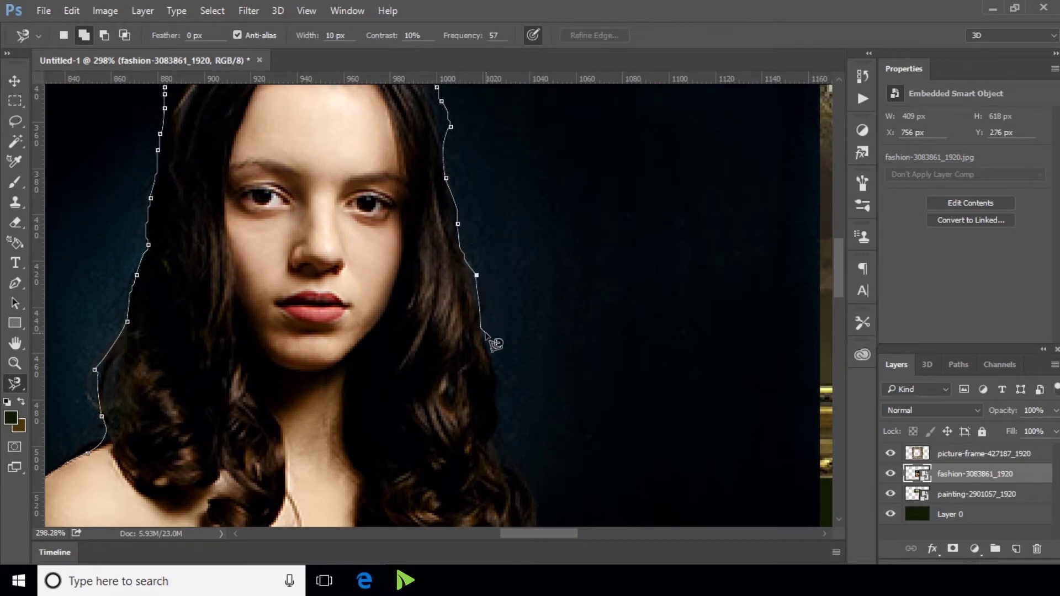
pyautogui.moveTo(496, 343); pyautogui.dragTo(485, 244)
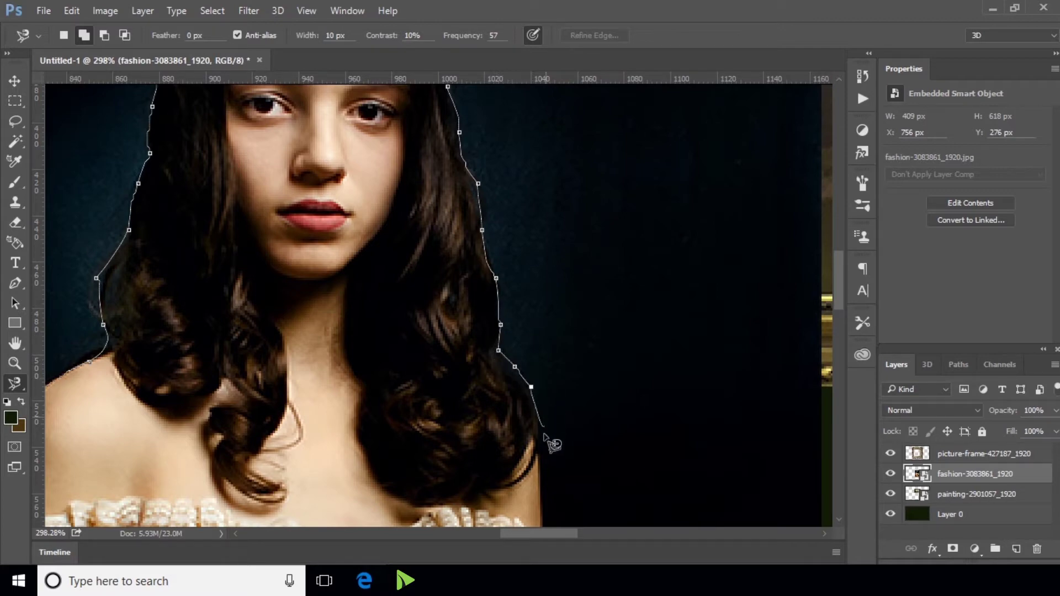
pyautogui.moveTo(534, 358); pyautogui.dragTo(517, 76)
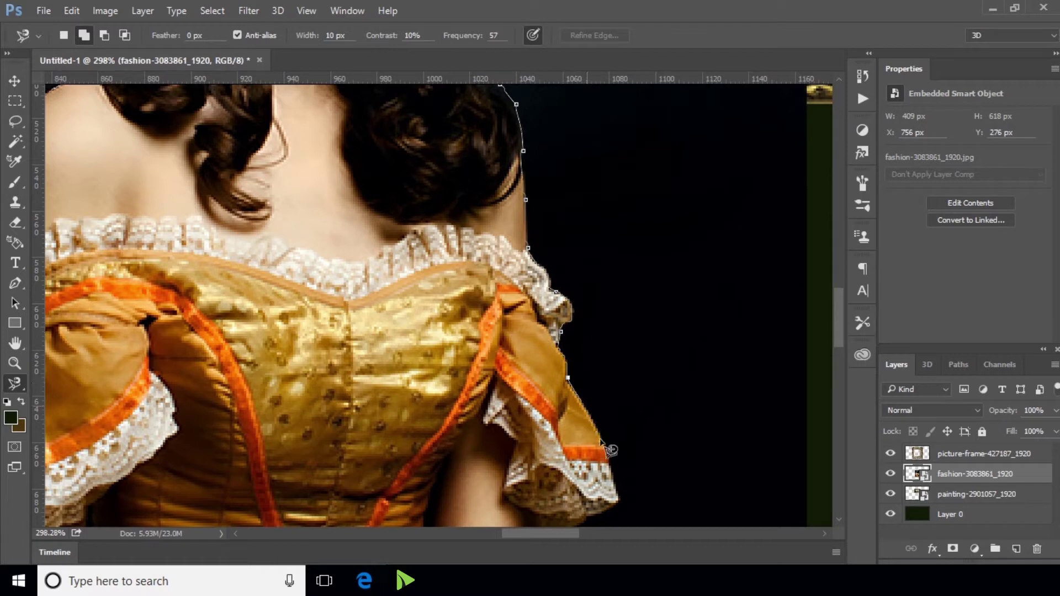
pyautogui.moveTo(624, 461); pyautogui.dragTo(619, 244)
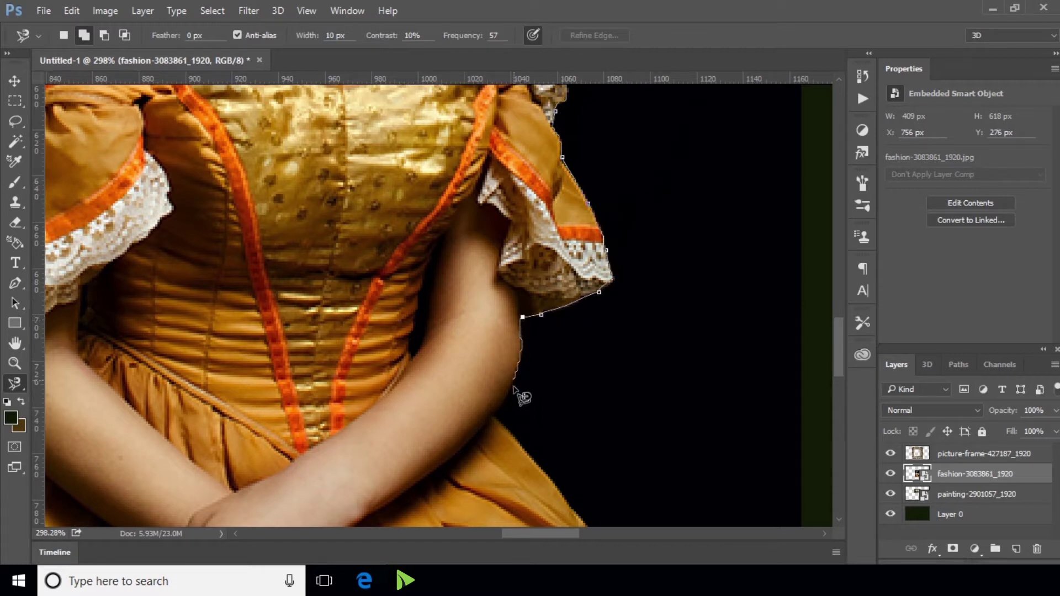
# Trace around the lower dress, arms and skirt, closing the selection of the woman
pyautogui.moveTo(506, 429); pyautogui.dragTo(398, 249)
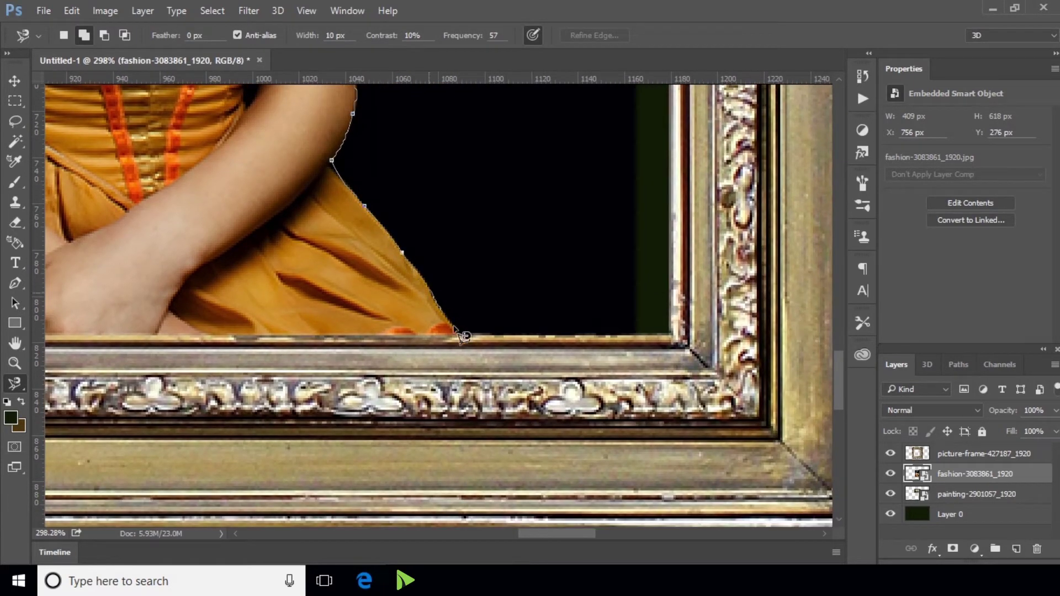
pyautogui.moveTo(479, 381); pyautogui.dragTo(780, 406)
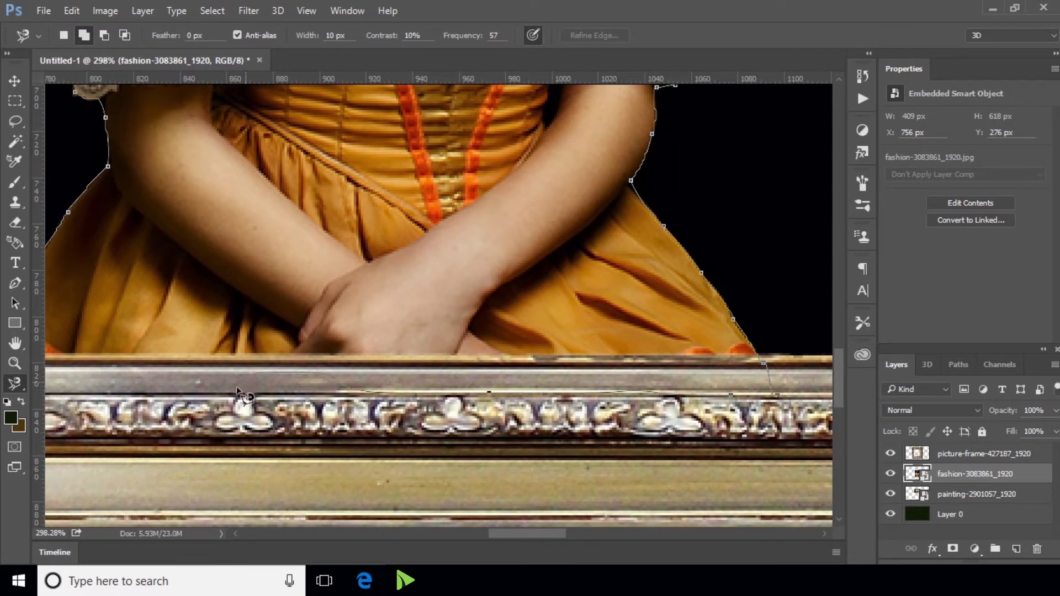
pyautogui.moveTo(221, 393); pyautogui.dragTo(470, 391)
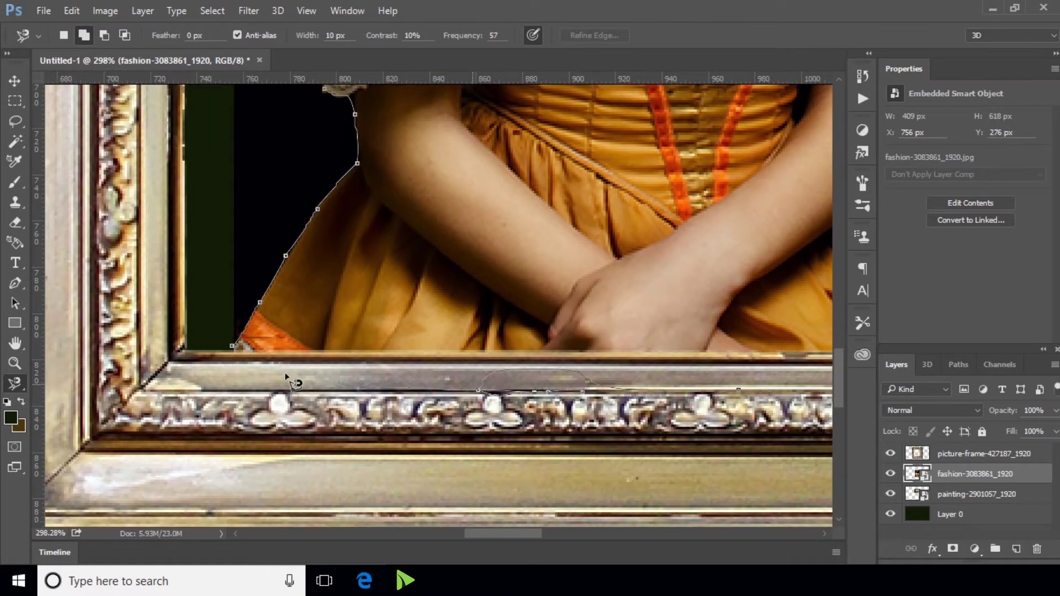
pyautogui.scroll(-2, 242, 358)
pyautogui.click(271, 349)
pyautogui.scroll(-1, 331, 371)
pyautogui.scroll(-1, 334, 370)
pyautogui.scroll(-1, 333, 368)
pyautogui.scroll(-1, 332, 366)
pyautogui.scroll(-1, 333, 365)
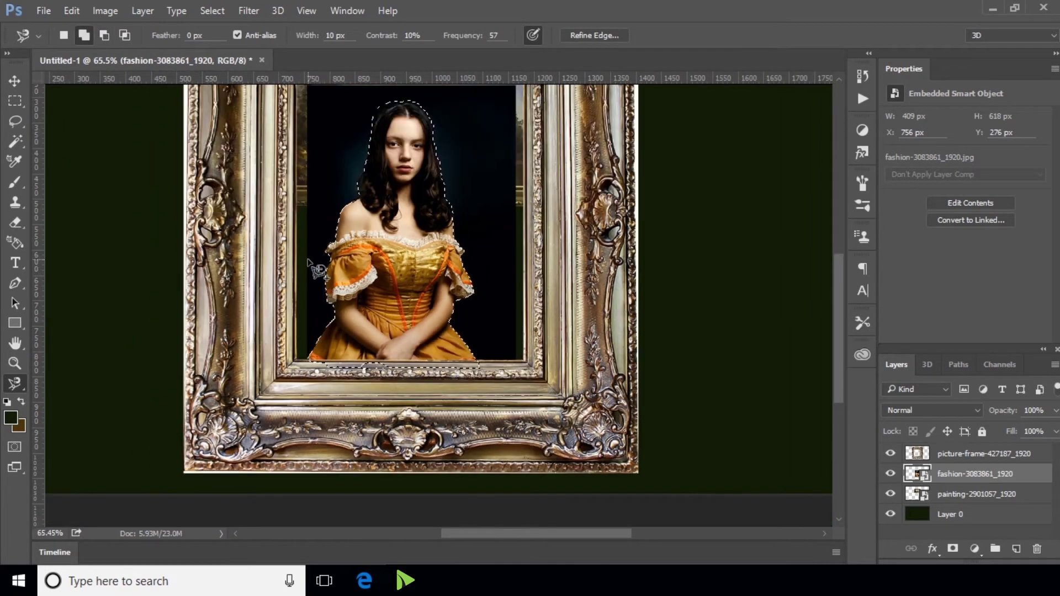
pyautogui.scroll(2, 319, 270)
pyautogui.scroll(2, 318, 210)
pyautogui.scroll(1, 319, 213)
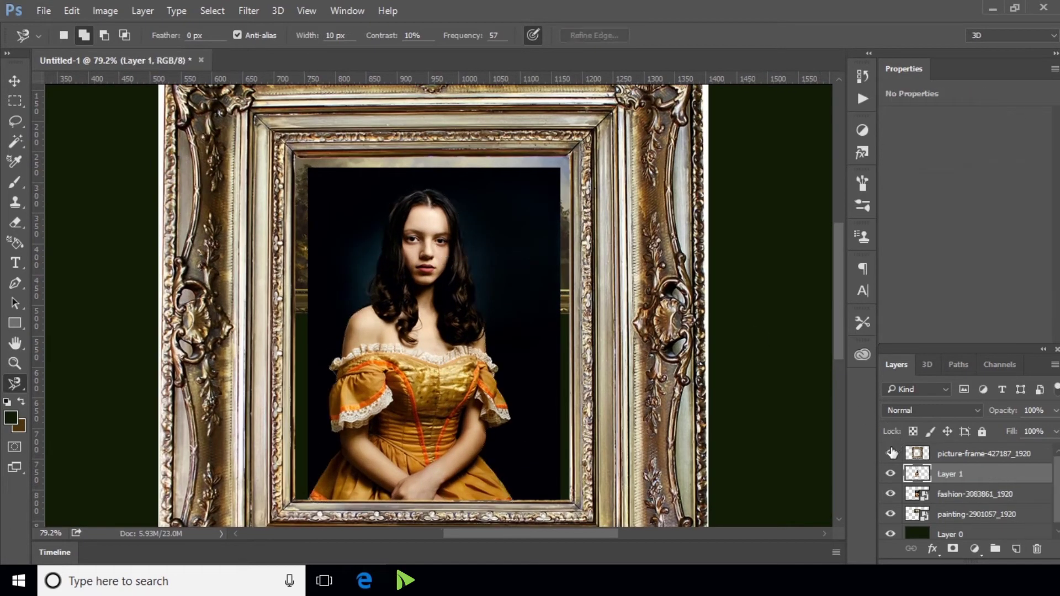
# Hide the original fashion layer and set a small Eraser brush to 100% opacity
pyautogui.click(891, 495)
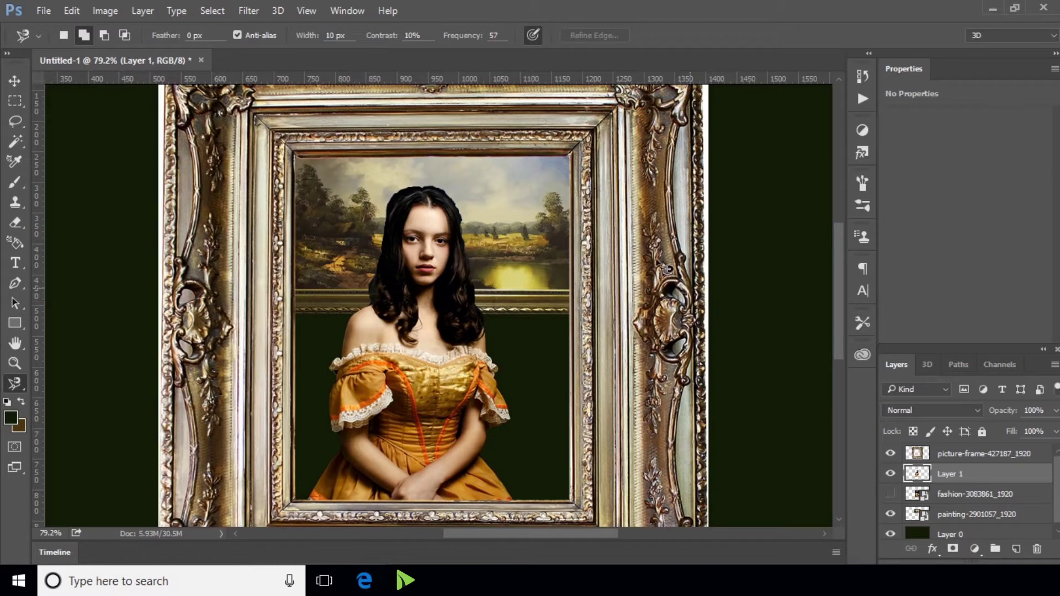
pyautogui.click(15, 223)
pyautogui.scroll(3, 387, 180)
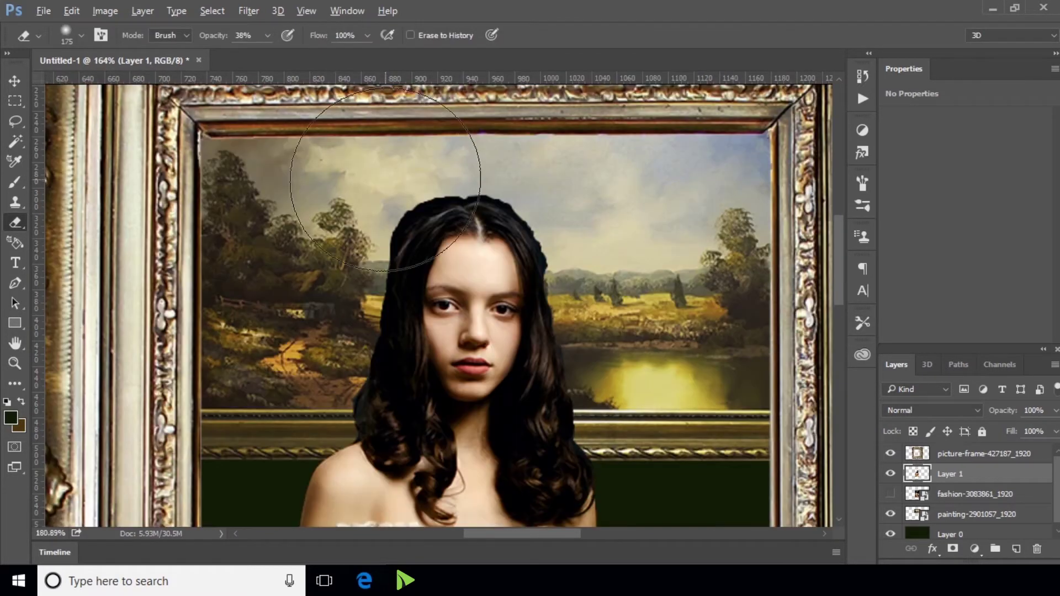
pyautogui.scroll(2, 385, 178)
pyautogui.press('[')
pyautogui.press('[')
pyautogui.press('[')
pyautogui.press('[')
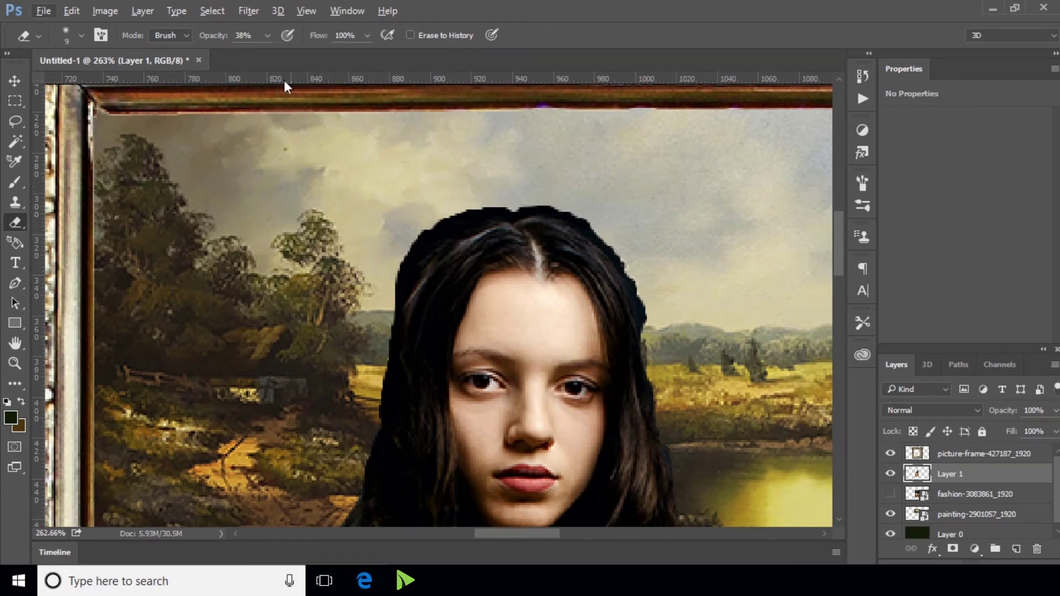
pyautogui.click(268, 35)
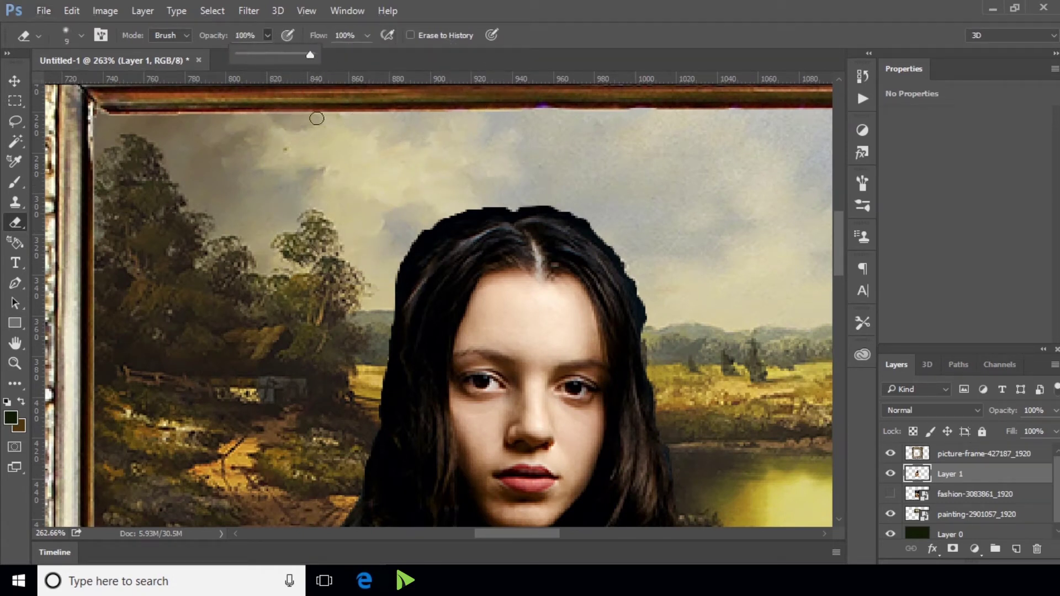
pyautogui.click(392, 315)
# Erase the dark halo pixels along the woman's hair edges
pyautogui.moveTo(389, 309)
pyautogui.mouseDown()
pyautogui.moveTo(408, 237)
pyautogui.moveTo(457, 200)
pyautogui.mouseUp()
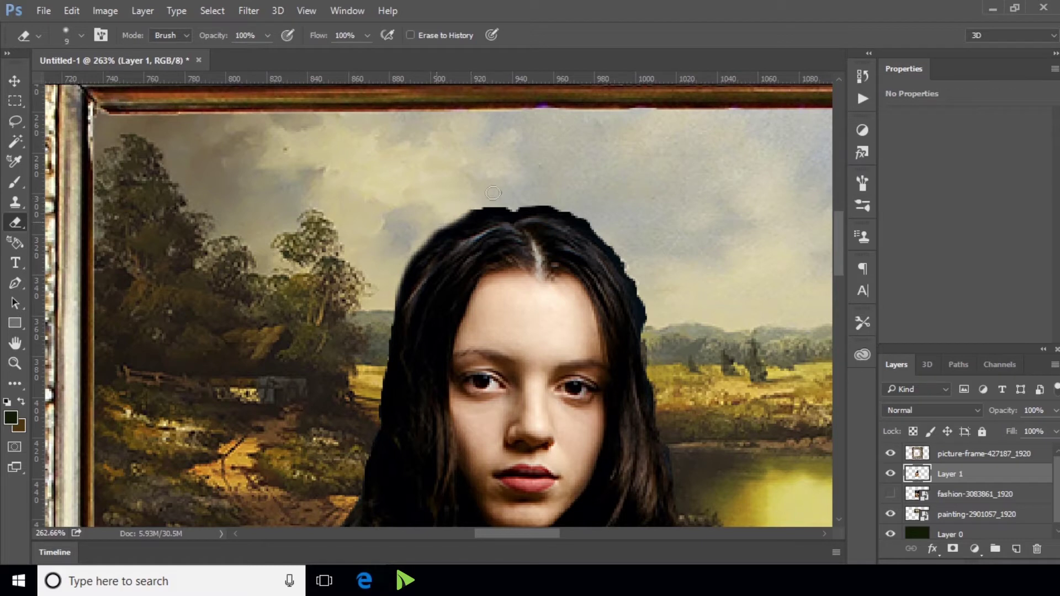
pyautogui.moveTo(501, 204); pyautogui.dragTo(455, 214)
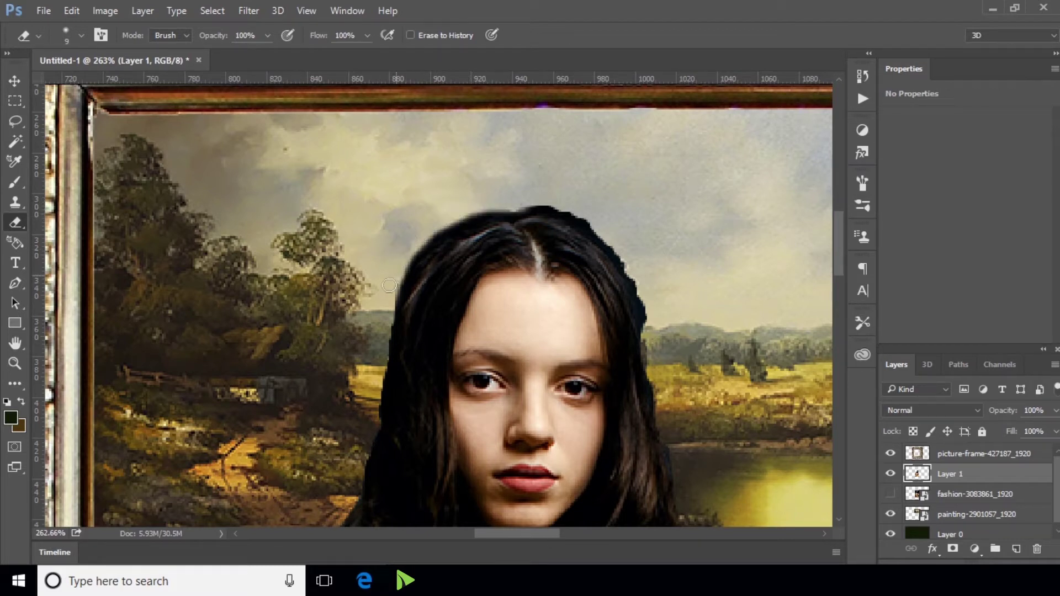
pyautogui.moveTo(507, 208)
pyautogui.mouseDown()
pyautogui.moveTo(462, 220)
pyautogui.moveTo(407, 256)
pyautogui.mouseUp()
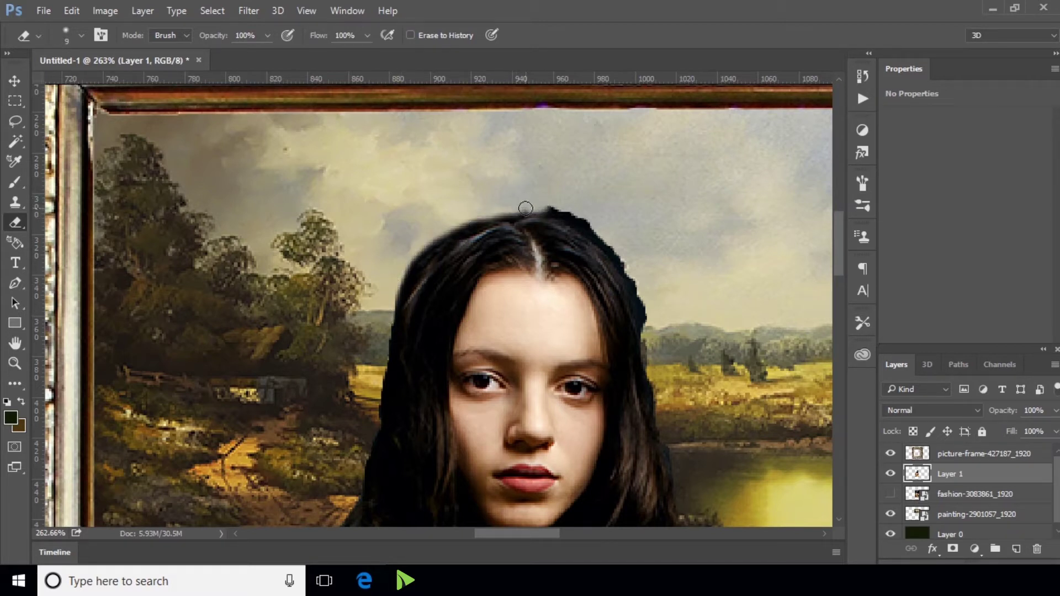
pyautogui.moveTo(545, 209); pyautogui.dragTo(600, 230)
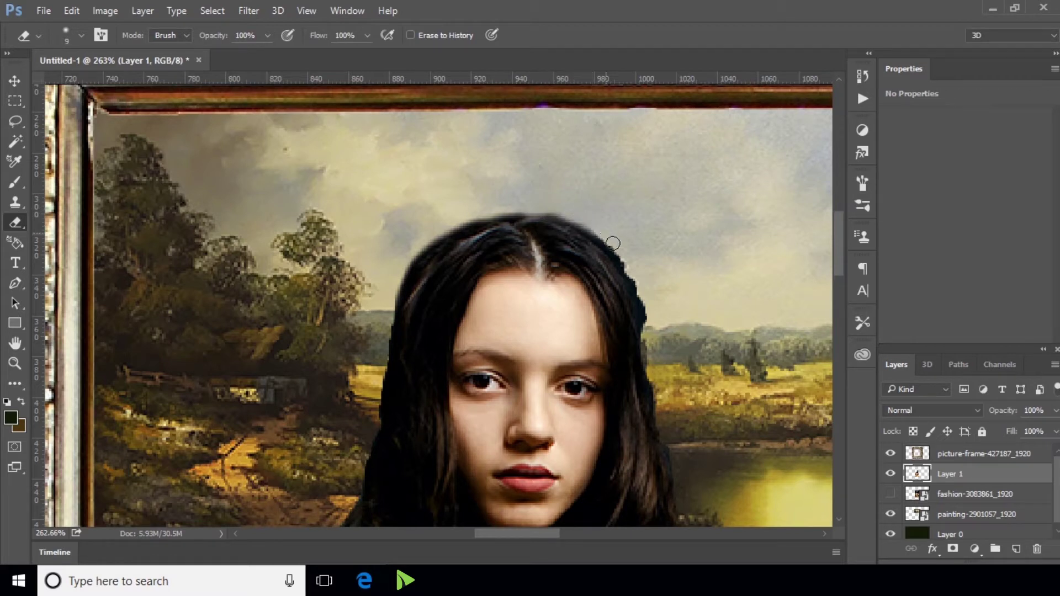
pyautogui.moveTo(636, 280); pyautogui.dragTo(655, 346)
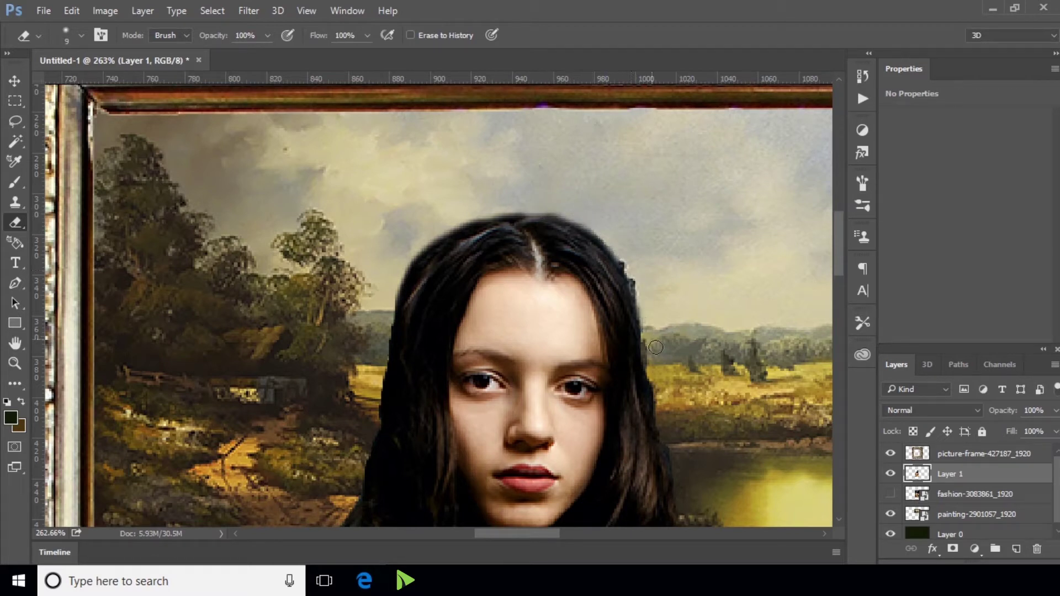
pyautogui.scroll(-3, 684, 233)
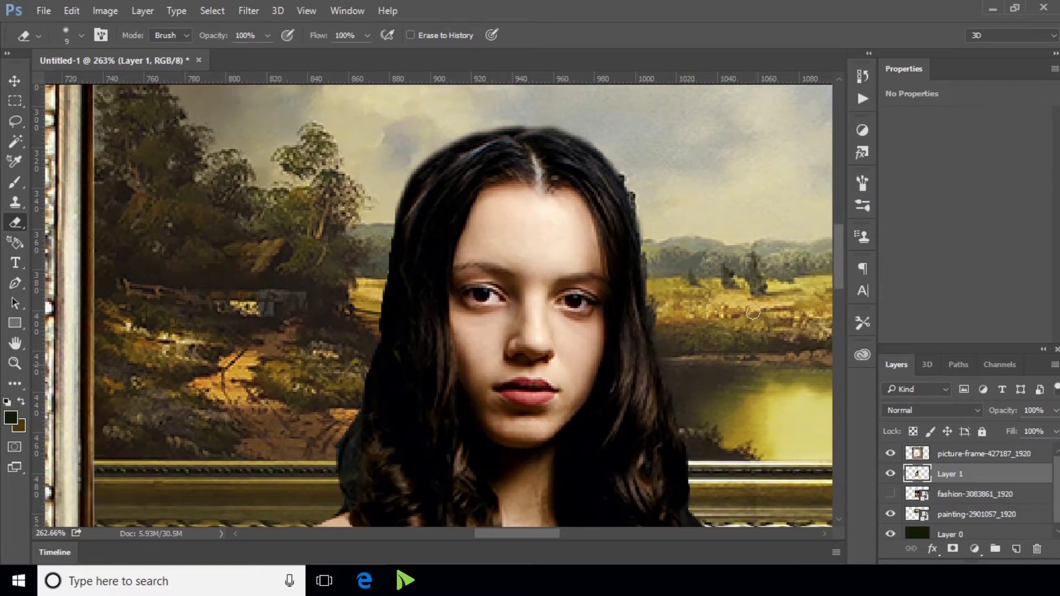
pyautogui.scroll(-2, 738, 335)
pyautogui.scroll(-3, 552, 243)
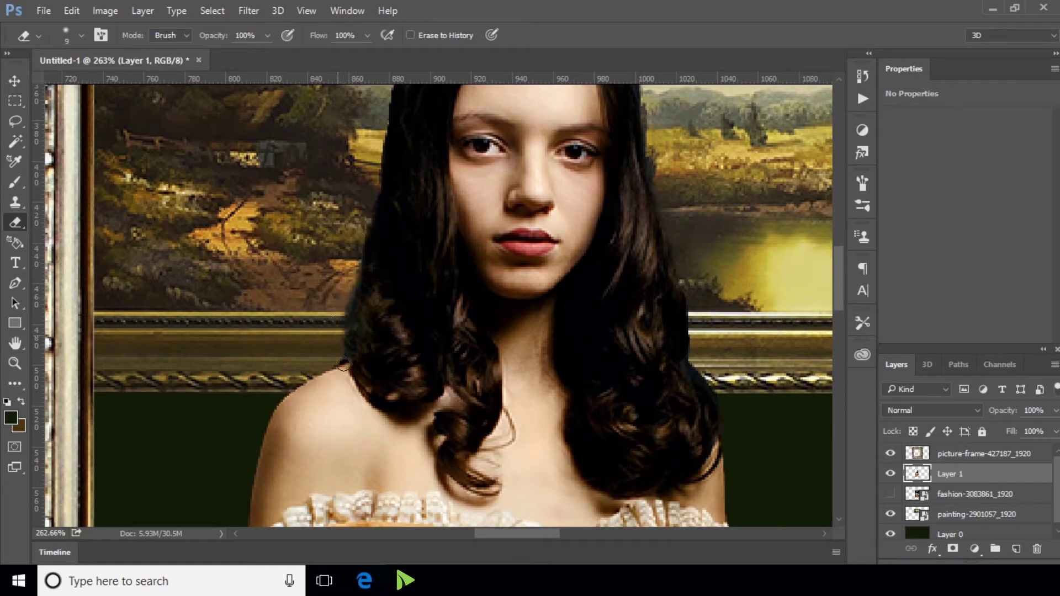
pyautogui.moveTo(324, 348); pyautogui.dragTo(324, 332)
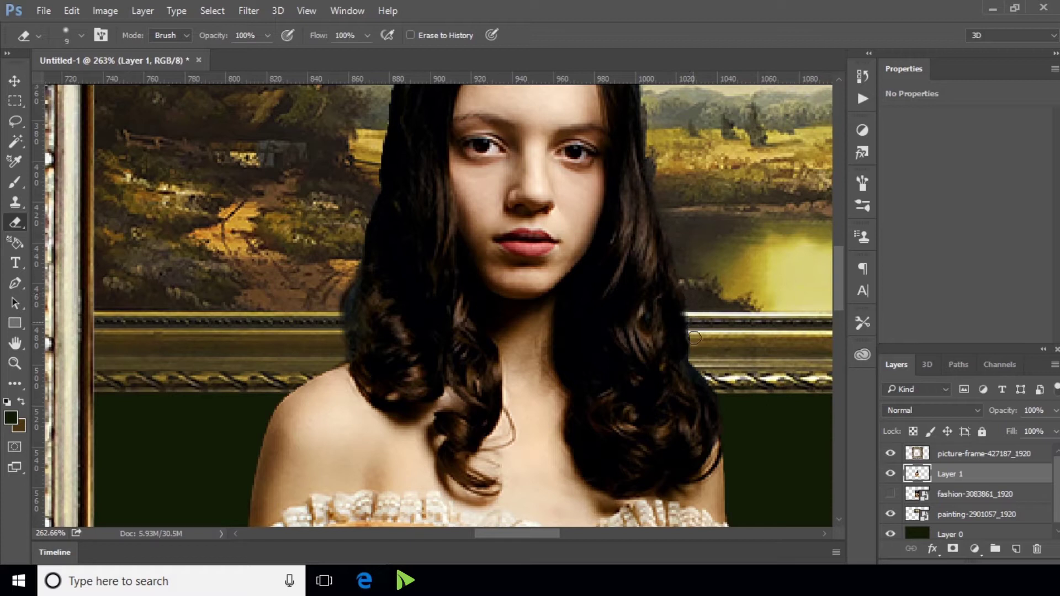
pyautogui.scroll(-3, 711, 370)
pyautogui.scroll(-2, 731, 267)
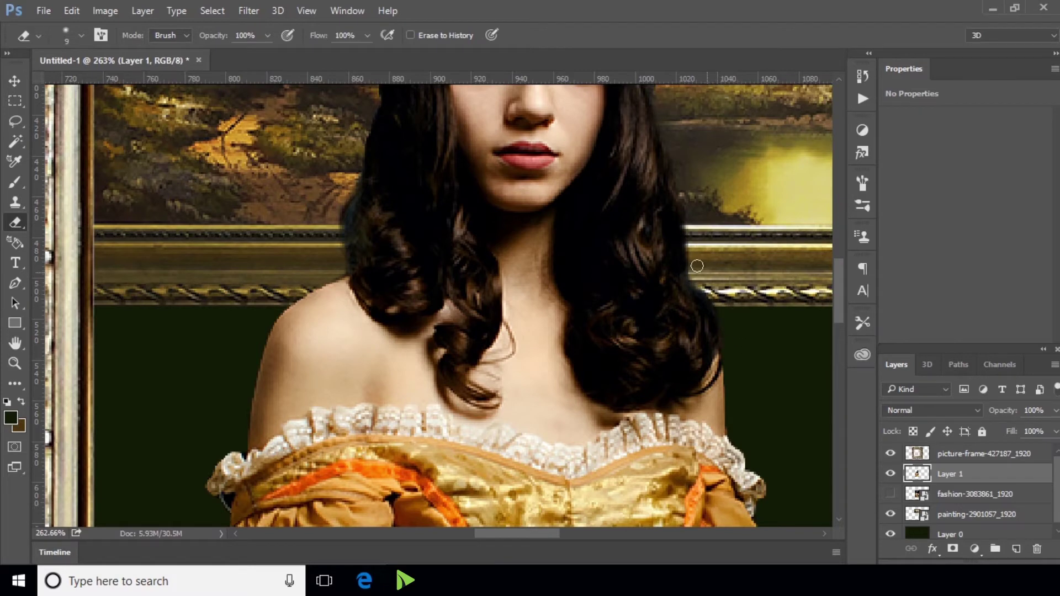
pyautogui.scroll(-3, 698, 265)
pyautogui.scroll(-3, 607, 249)
pyautogui.scroll(-2, 525, 232)
pyautogui.scroll(-2, 458, 216)
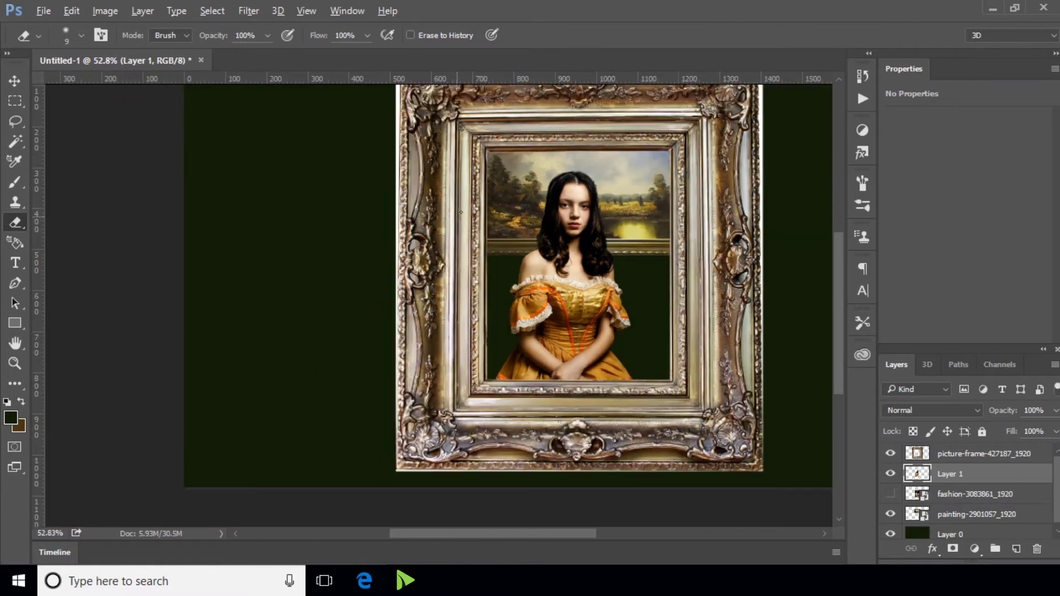
pyautogui.scroll(4, 612, 166)
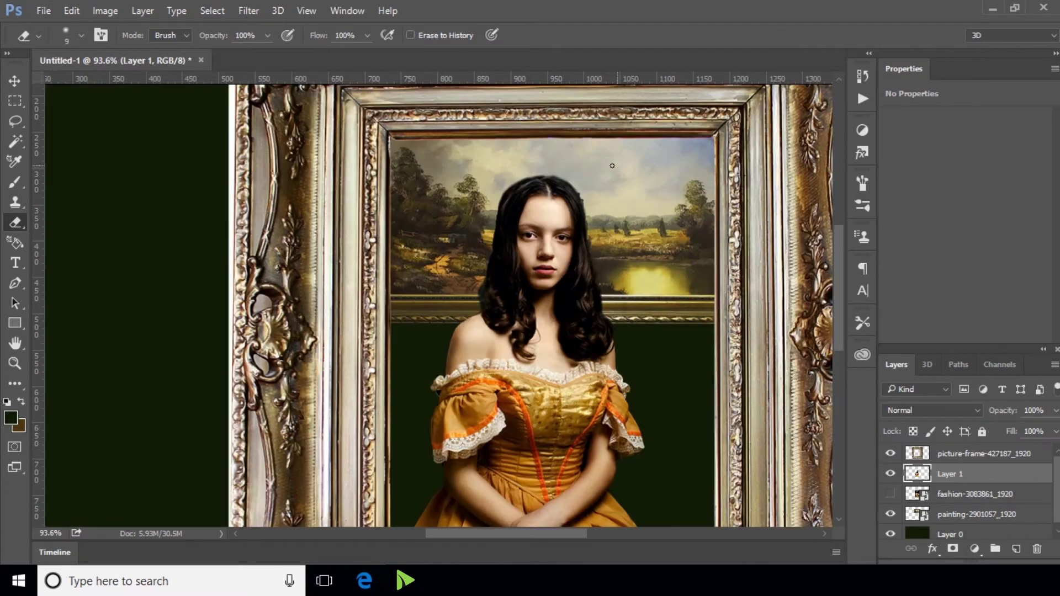
# Rotate the woman's layer by about 1.5° and commit the transform
pyautogui.click(16, 82)
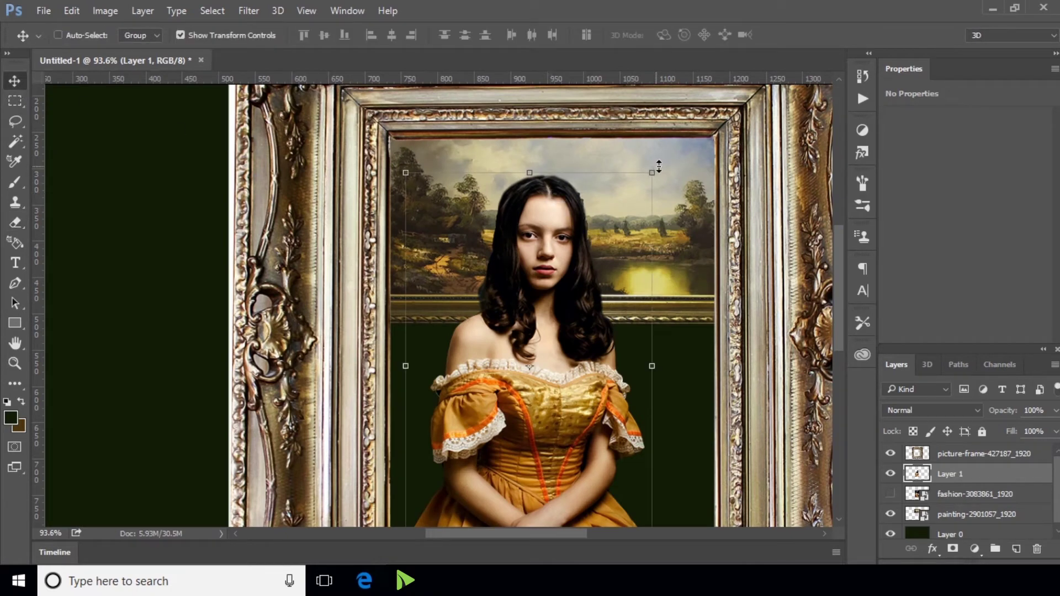
pyautogui.moveTo(666, 168); pyautogui.dragTo(655, 161)
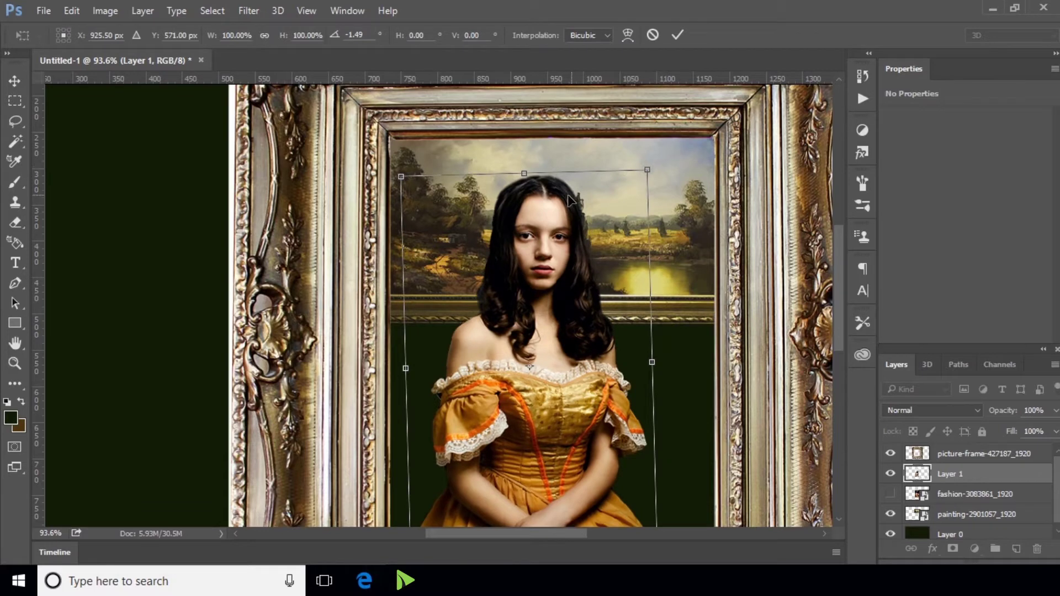
pyautogui.scroll(-5, 591, 165)
pyautogui.hotkey('alt', 'space')
pyautogui.press('Escape')
pyautogui.press('Return')
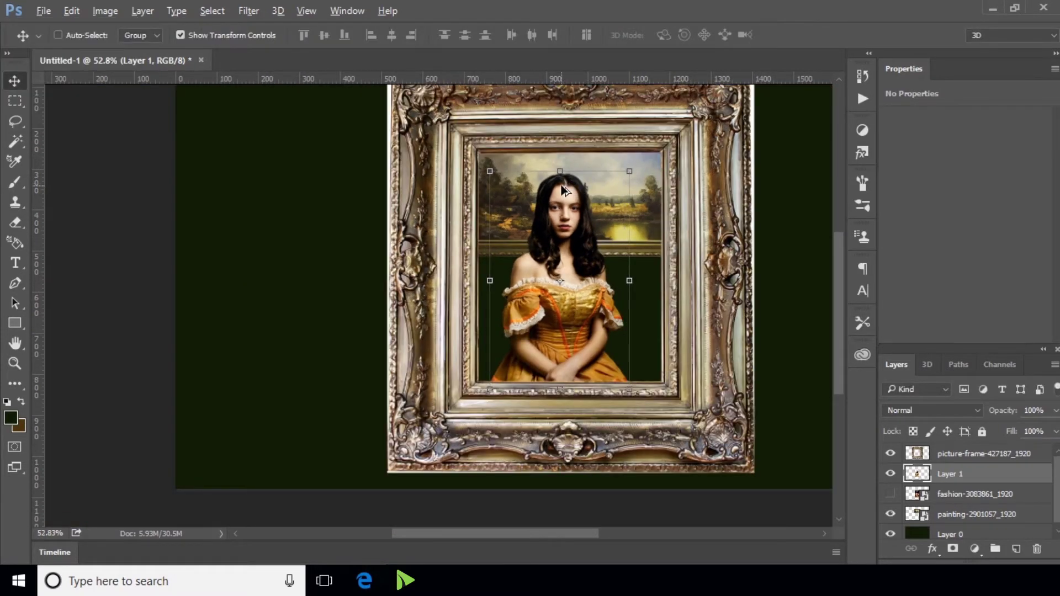
# Nudge the woman about 17 px right and about 10 px up
pyautogui.scroll(3, 564, 189)
pyautogui.moveTo(563, 192); pyautogui.dragTo(570, 192)
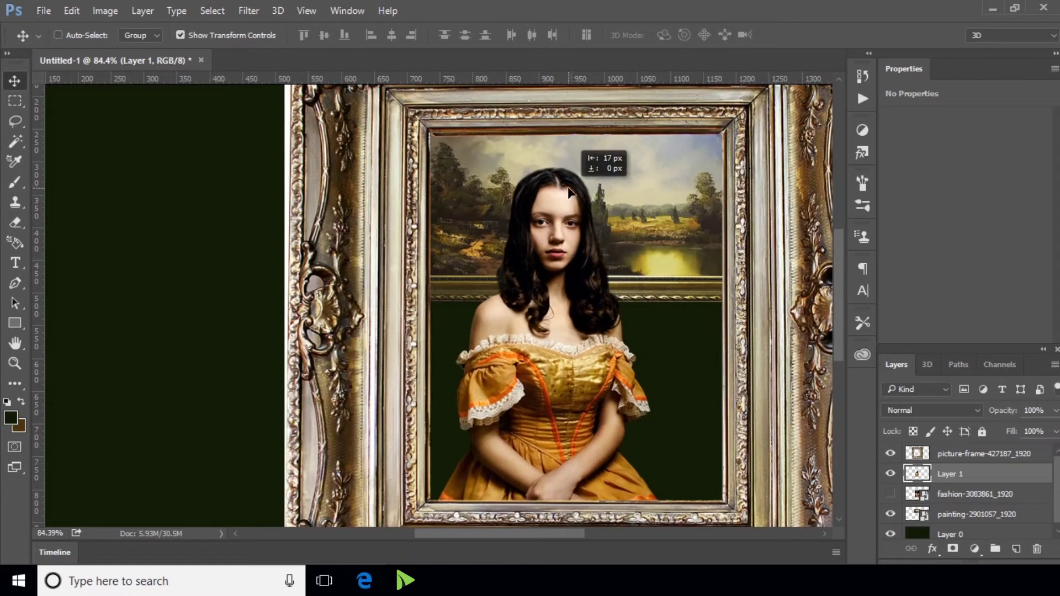
pyautogui.moveTo(568, 190)
pyautogui.mouseDown()
pyautogui.moveTo(569, 180)
pyautogui.moveTo(571, 191)
pyautogui.mouseUp()
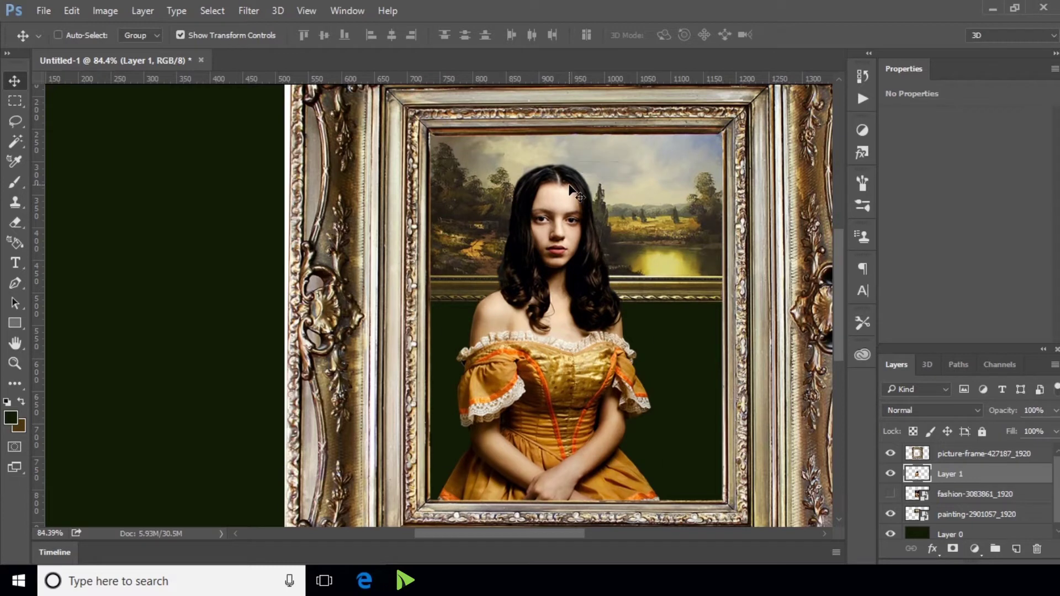
pyautogui.scroll(-2, 575, 195)
pyautogui.scroll(1, 399, 232)
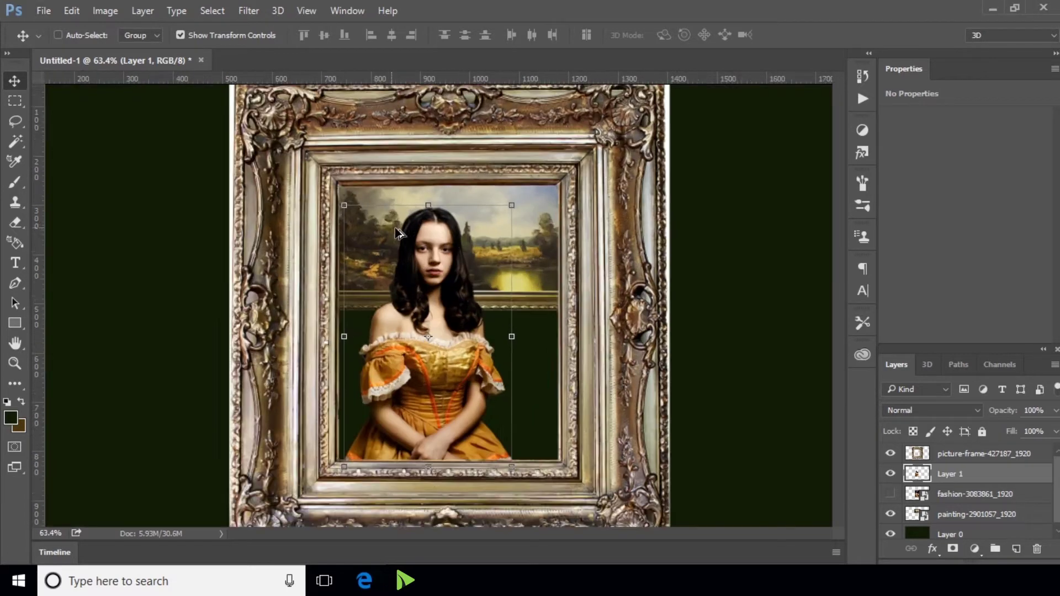
pyautogui.scroll(1, 399, 232)
# Apply a 5.0-pixel Gaussian Blur to the painting-2901057_1920 landscape layer
pyautogui.click(975, 516)
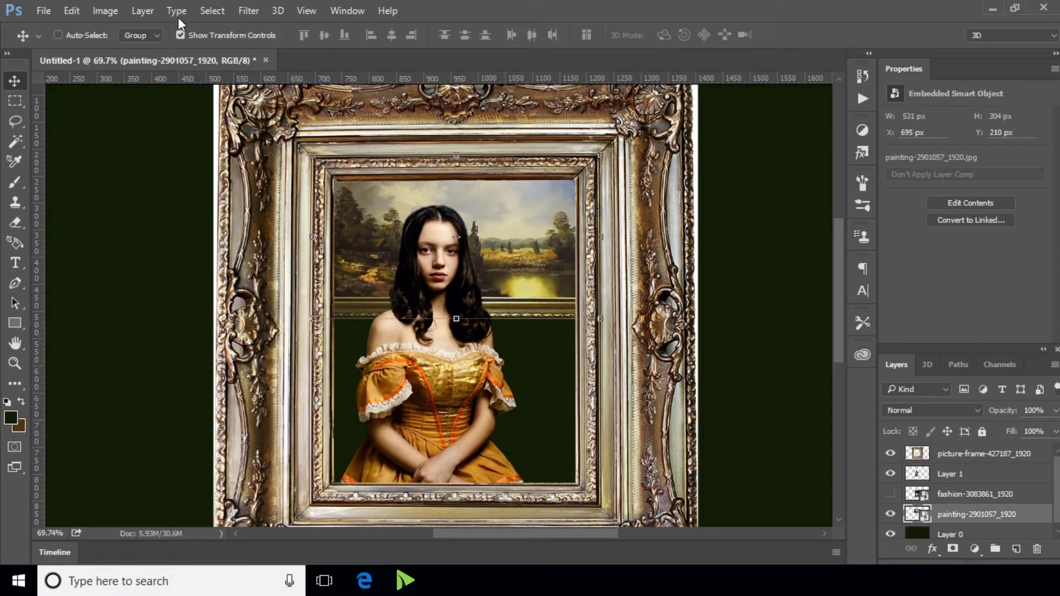
pyautogui.click(248, 12)
pyautogui.moveTo(257, 181)
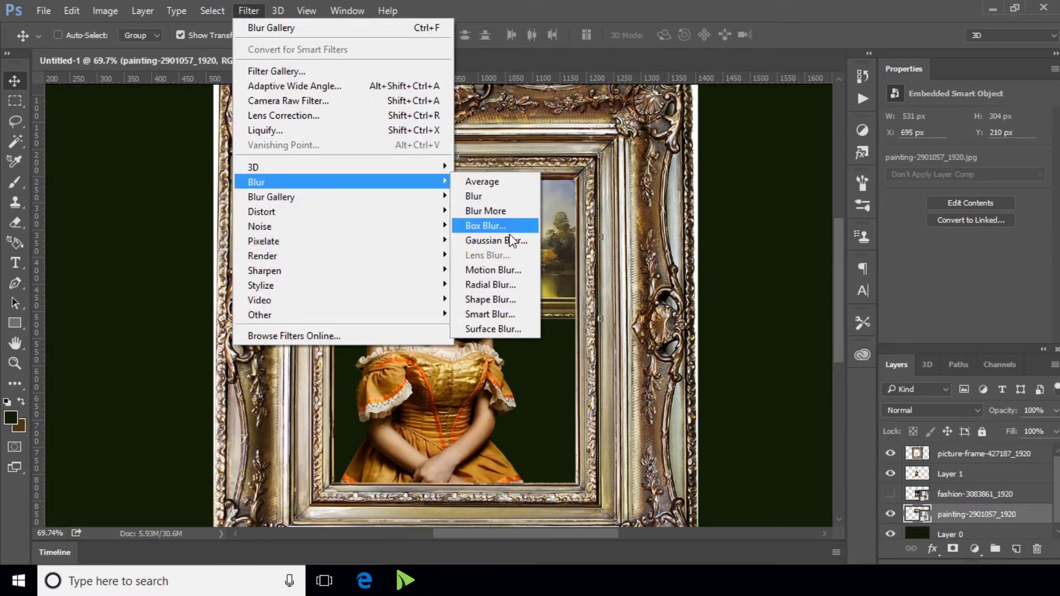
pyautogui.click(510, 240)
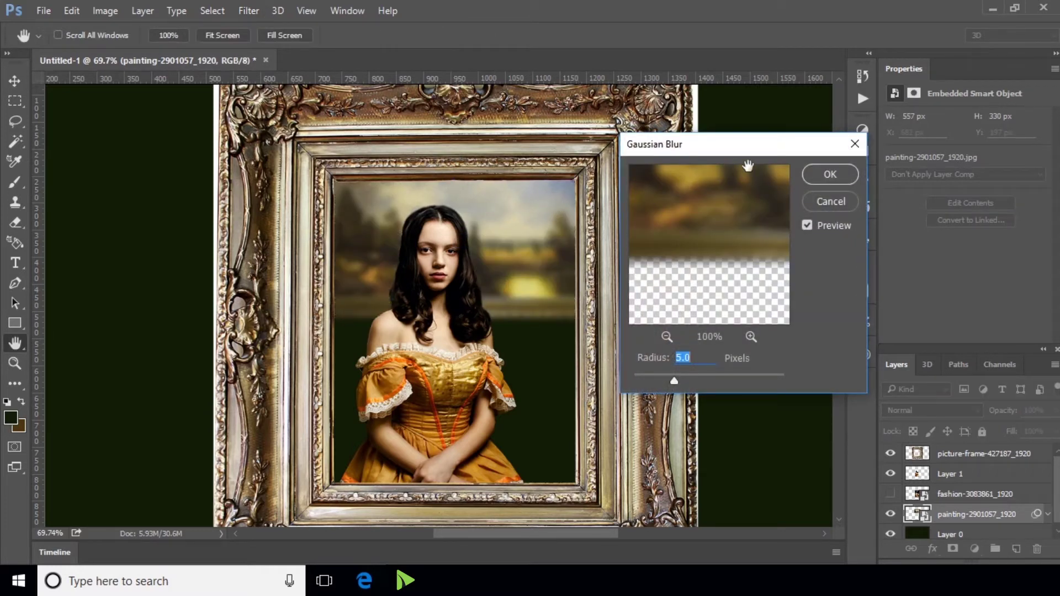
pyautogui.click(830, 174)
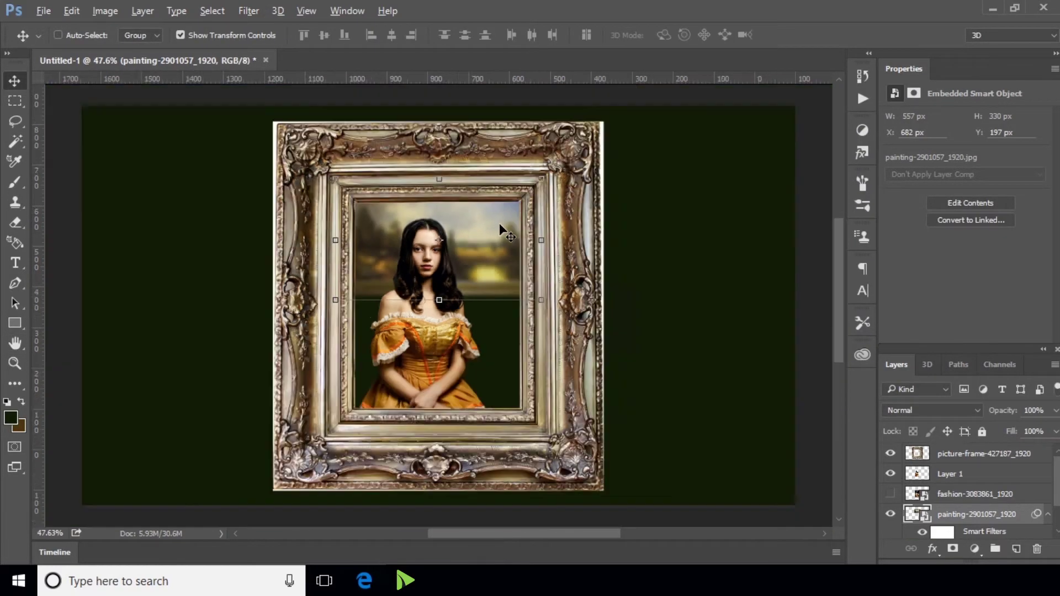
pyautogui.scroll(2, 390, 326)
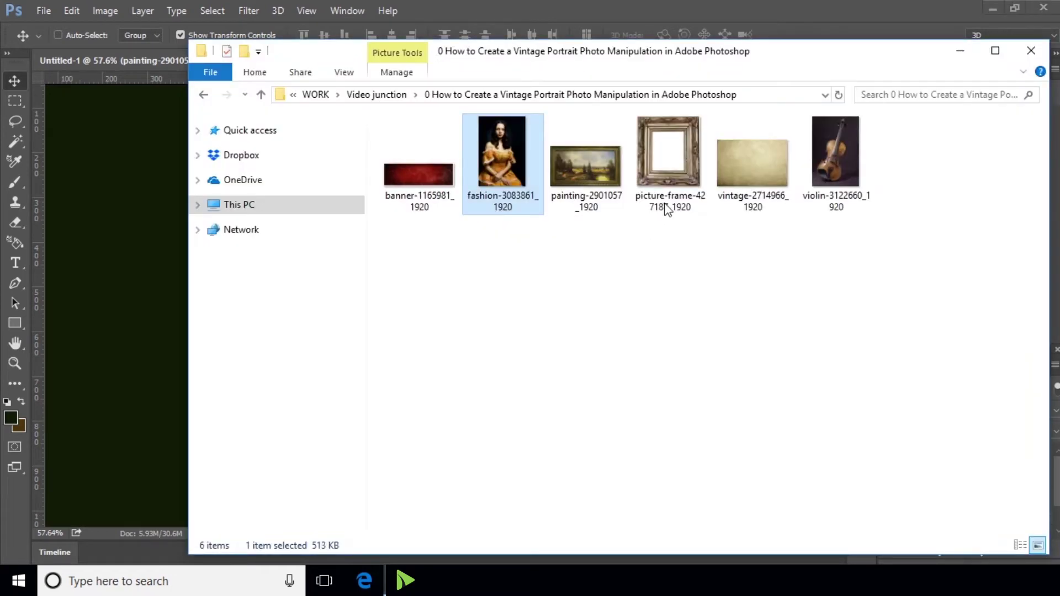
# Place violin-3122660_1920 on the canvas and stack its layer just below picture-frame
pyautogui.click(839, 144)
pyautogui.click(155, 336)
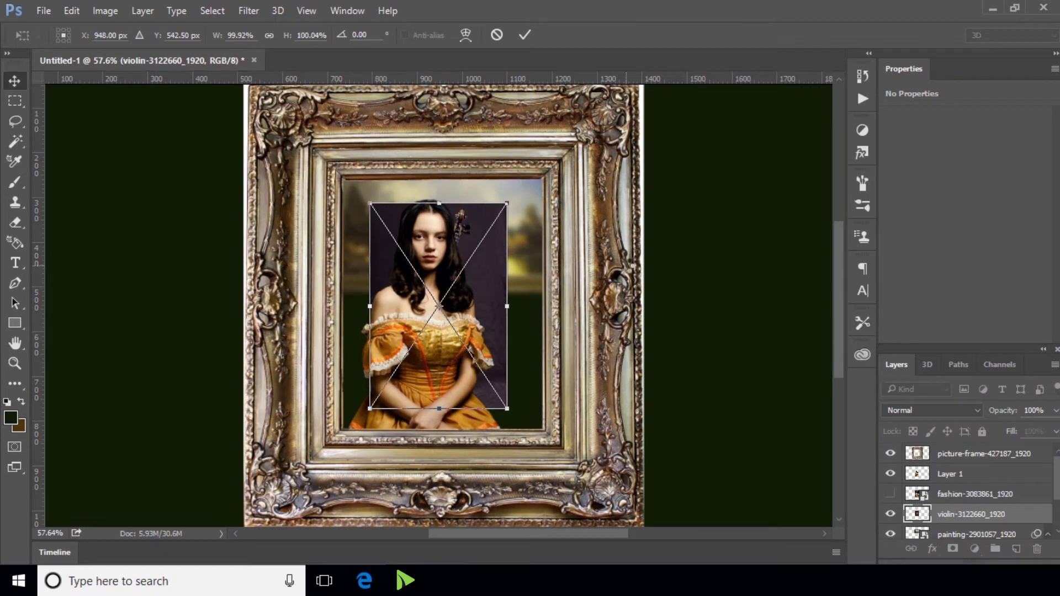
pyautogui.press('Return')
pyautogui.moveTo(947, 508); pyautogui.dragTo(947, 464)
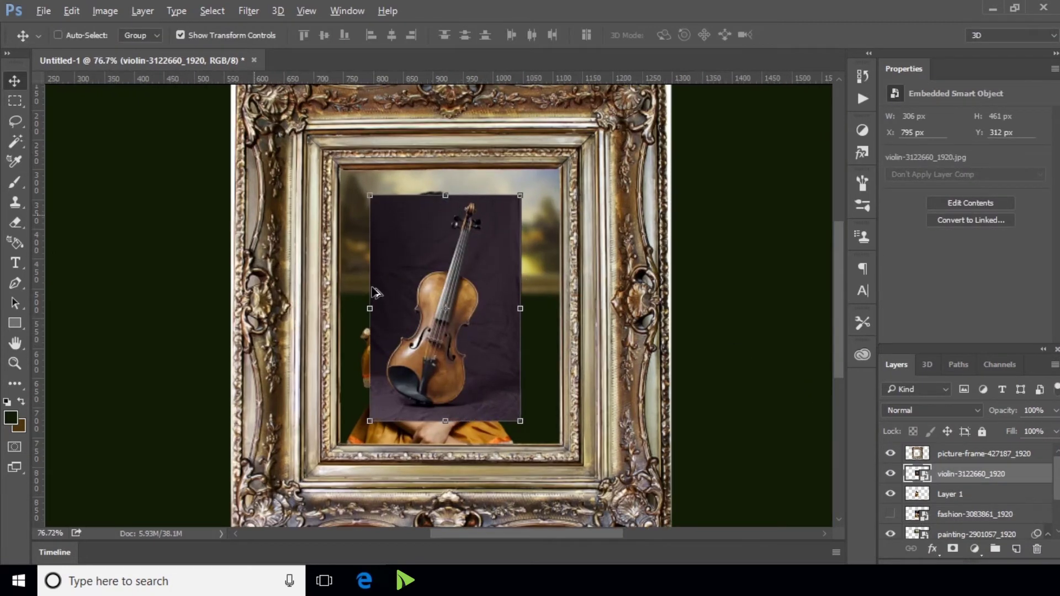
pyautogui.scroll(5, 377, 291)
pyautogui.scroll(-1, 382, 268)
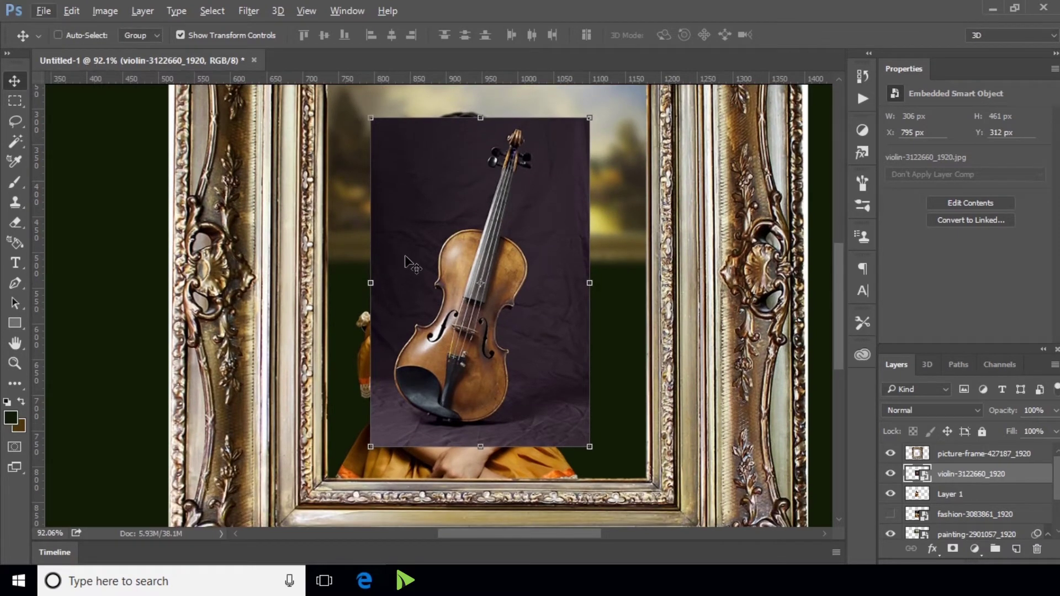
pyautogui.scroll(1, 500, 221)
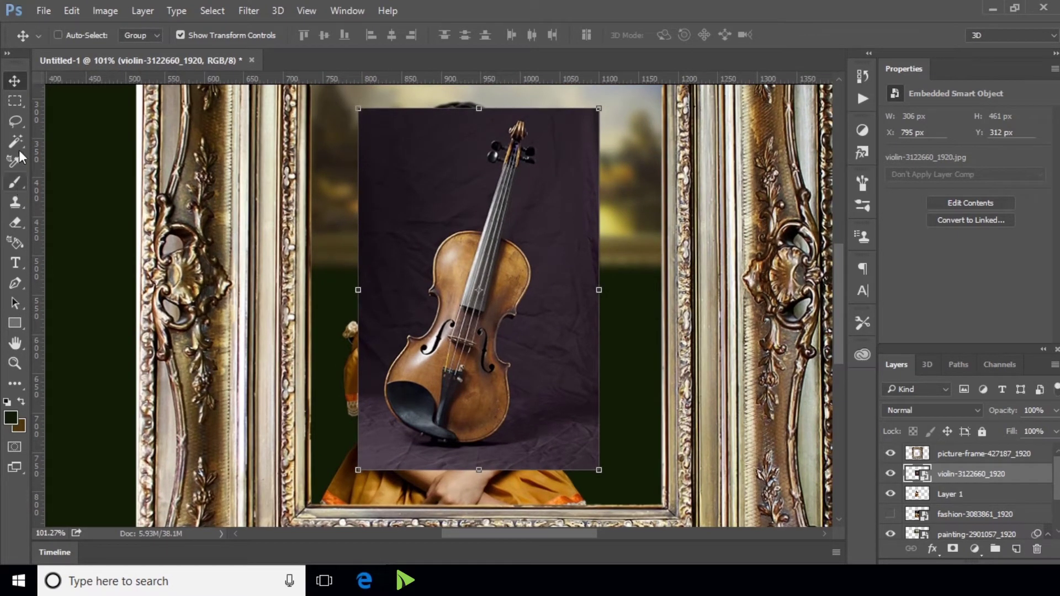
pyautogui.click(15, 384)
# Begin a Magnetic Lasso trace around the violin, then discard the unfinished outline
pyautogui.click(83, 201)
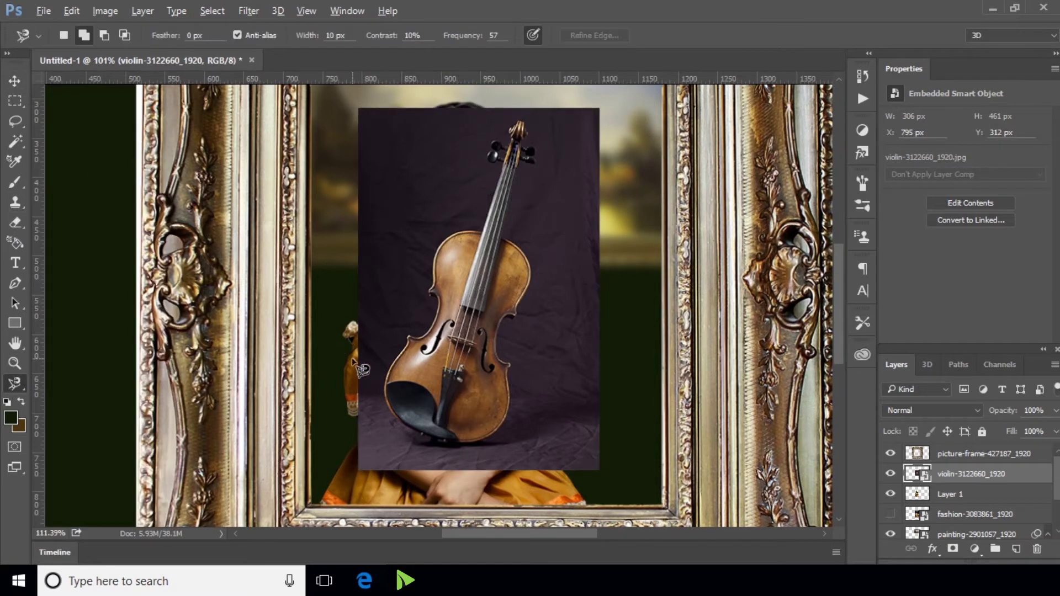
pyautogui.scroll(2, 359, 367)
pyautogui.scroll(2, 430, 472)
pyautogui.click(442, 461)
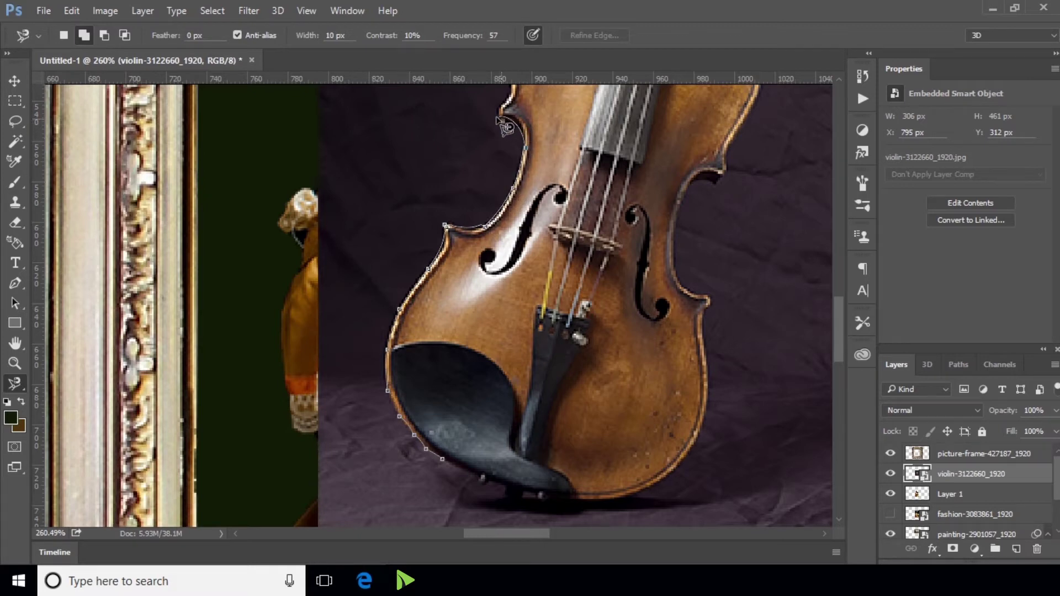
pyautogui.moveTo(507, 126); pyautogui.dragTo(458, 373)
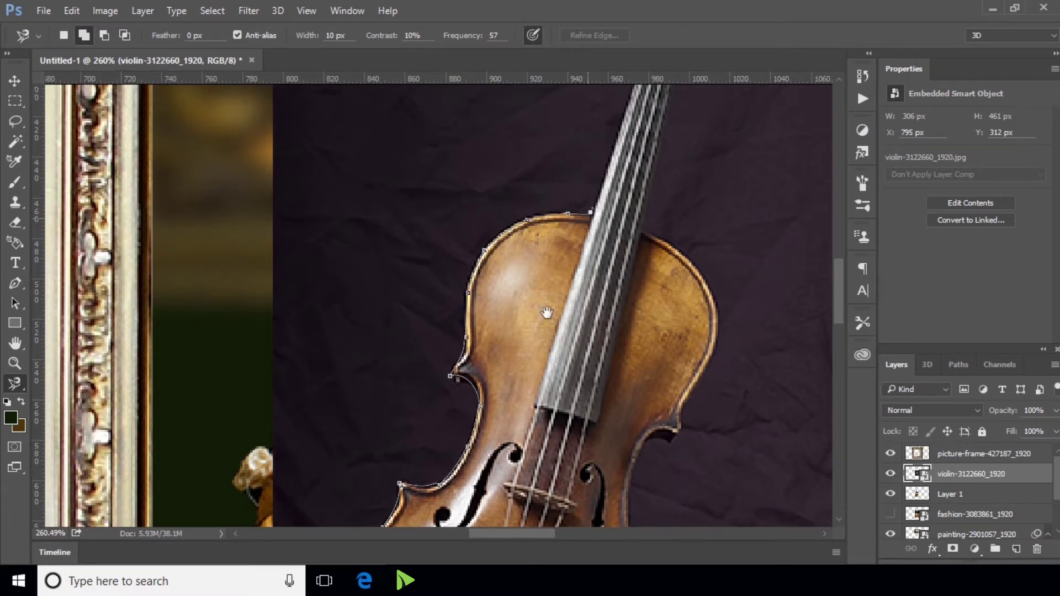
pyautogui.moveTo(593, 201); pyautogui.dragTo(493, 426)
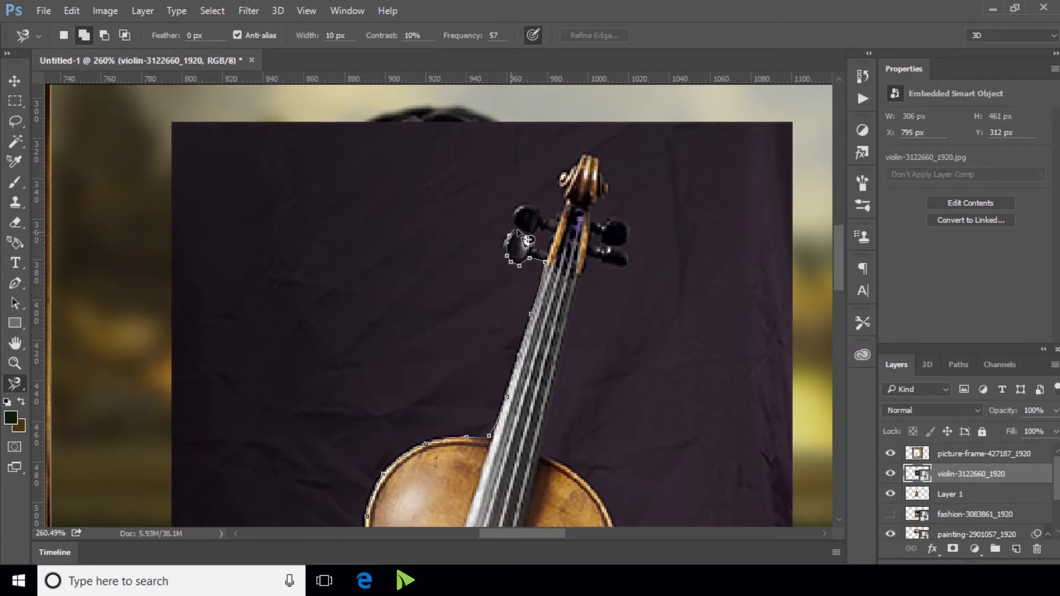
pyautogui.press('Escape')
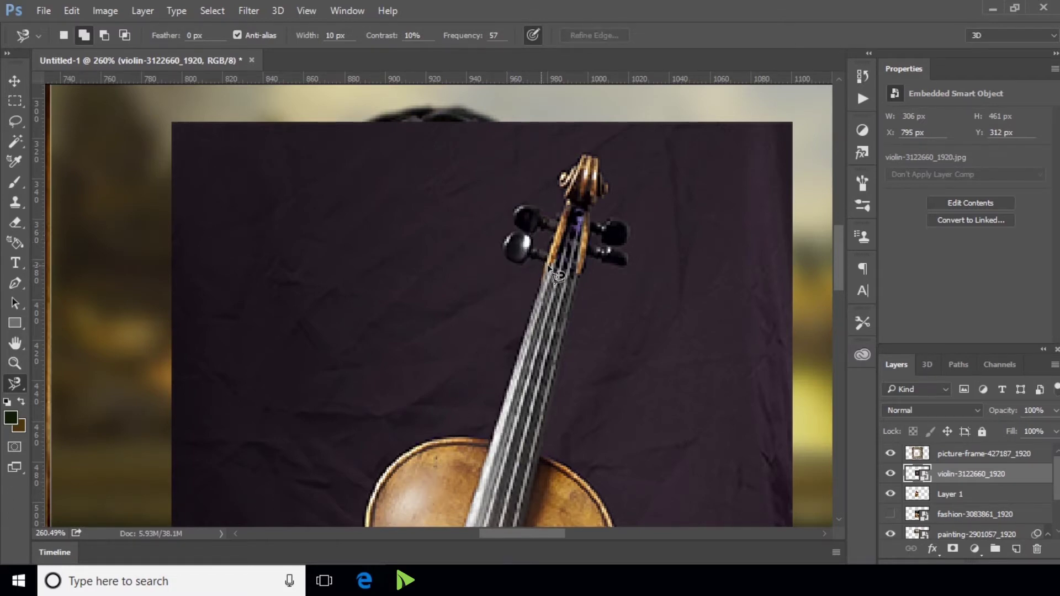
# Retrace and close the violin's outline, then copy it onto new Layer 2 with Ctrl+J
pyautogui.keyDown('alt'); pyautogui.scroll(-3, 558, 274); pyautogui.keyUp('alt')
pyautogui.keyDown('alt'); pyautogui.scroll(-3, 559, 275); pyautogui.keyUp('alt')
pyautogui.keyDown('alt'); pyautogui.scroll(-2, 560, 276); pyautogui.keyUp('alt')
pyautogui.keyDown('alt'); pyautogui.scroll(-2, 562, 276); pyautogui.keyUp('alt')
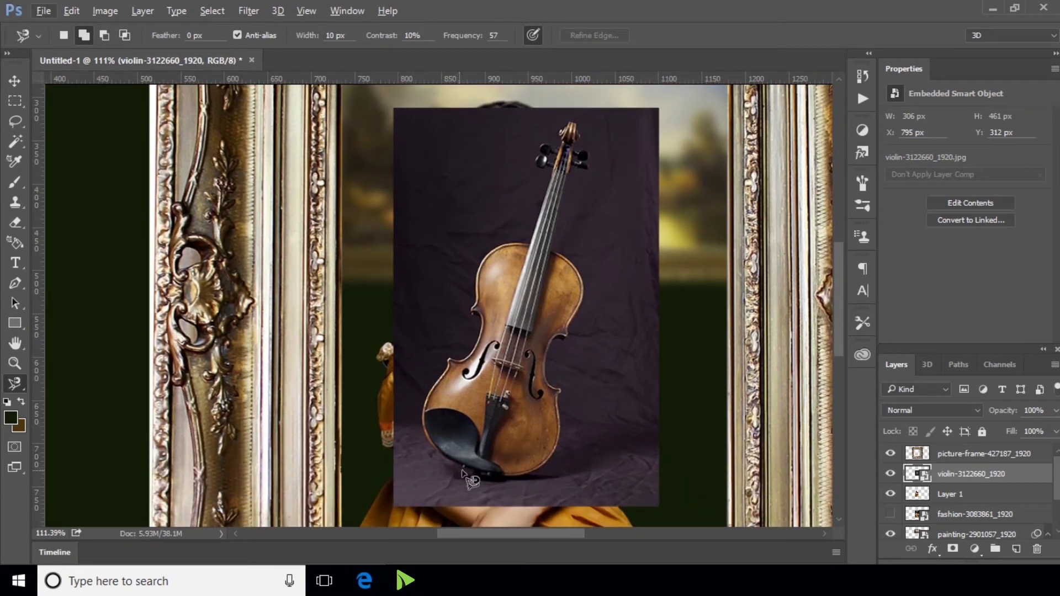
pyautogui.click(423, 406)
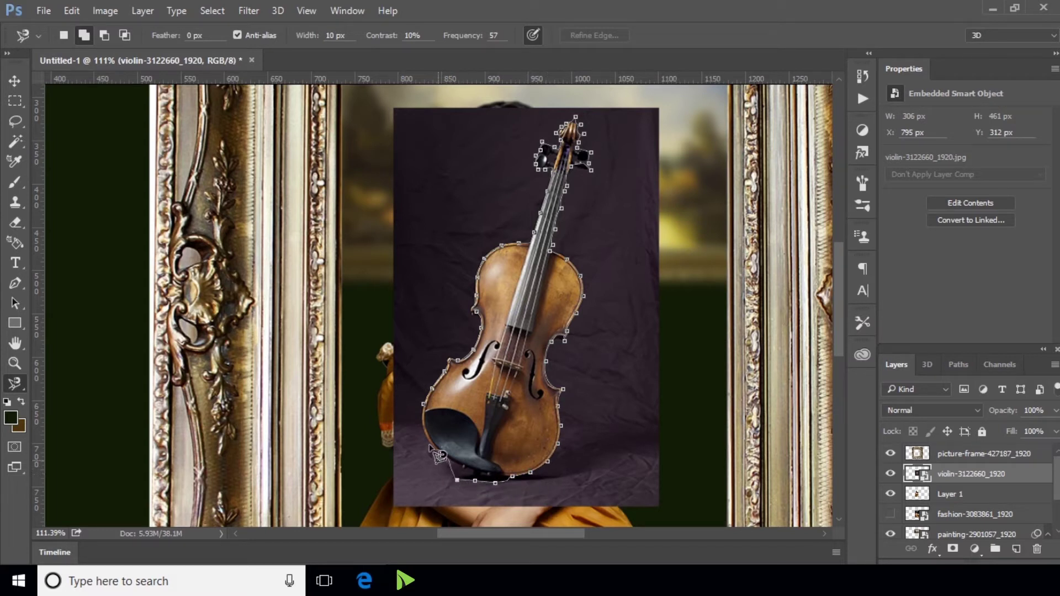
pyautogui.click(424, 406)
pyautogui.hotkey('ctrl', 'j')
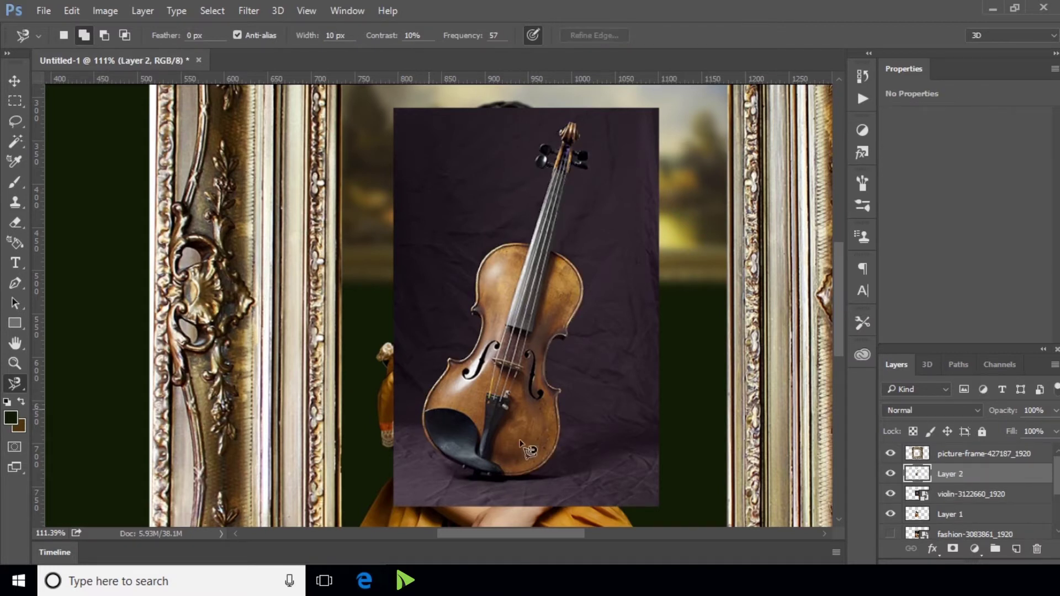
# Delete the original violin photo layer
pyautogui.click(973, 495)
pyautogui.click(1037, 549)
pyautogui.click(476, 231)
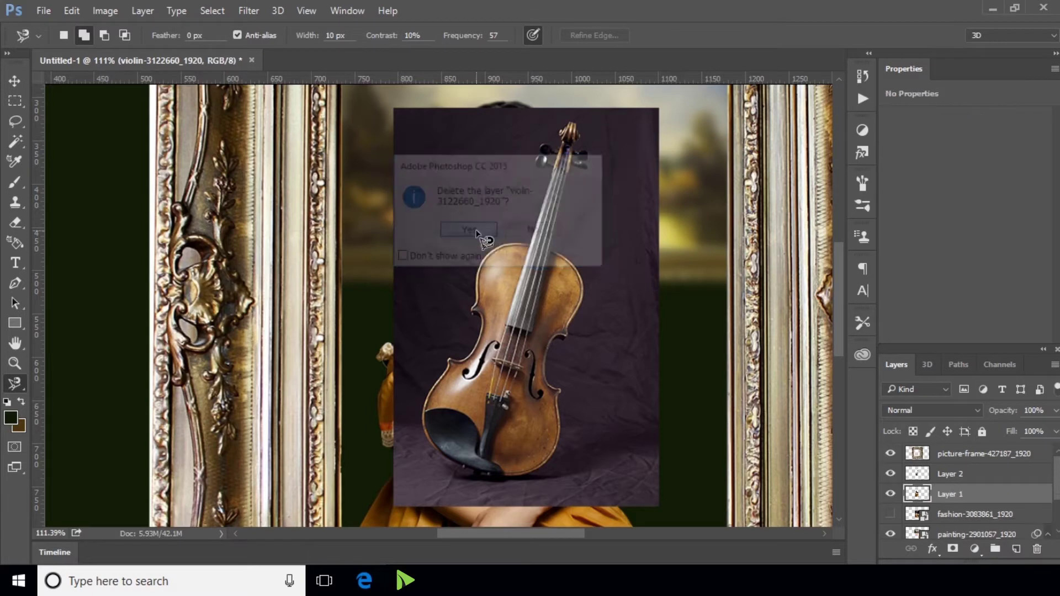
# Stack the cut-out violin beneath the woman's layer and move it beside her on the right
pyautogui.click(26, 77)
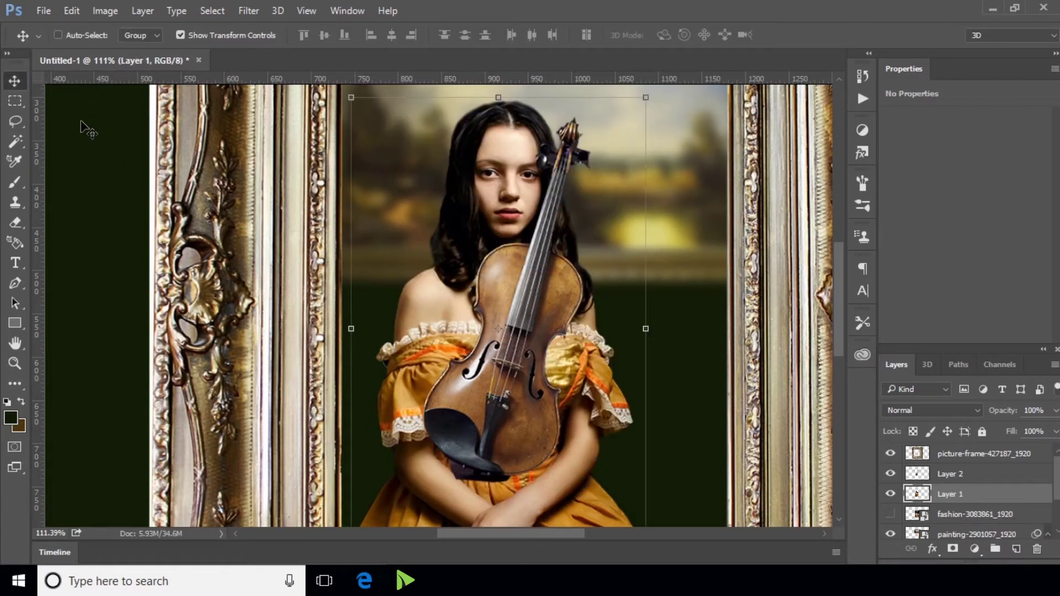
pyautogui.scroll(-3, 375, 286)
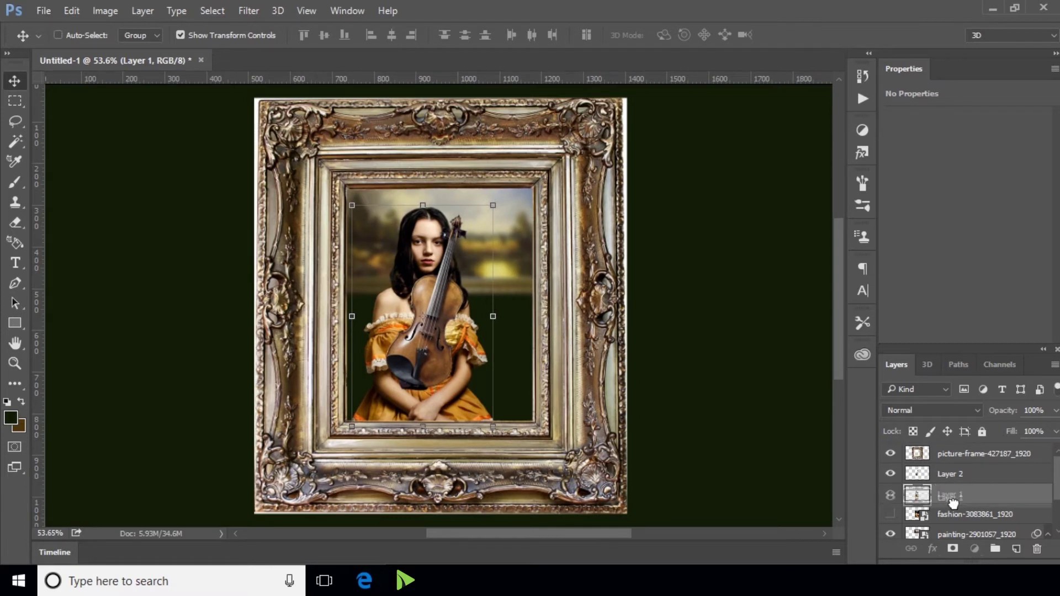
pyautogui.moveTo(956, 484); pyautogui.dragTo(955, 504)
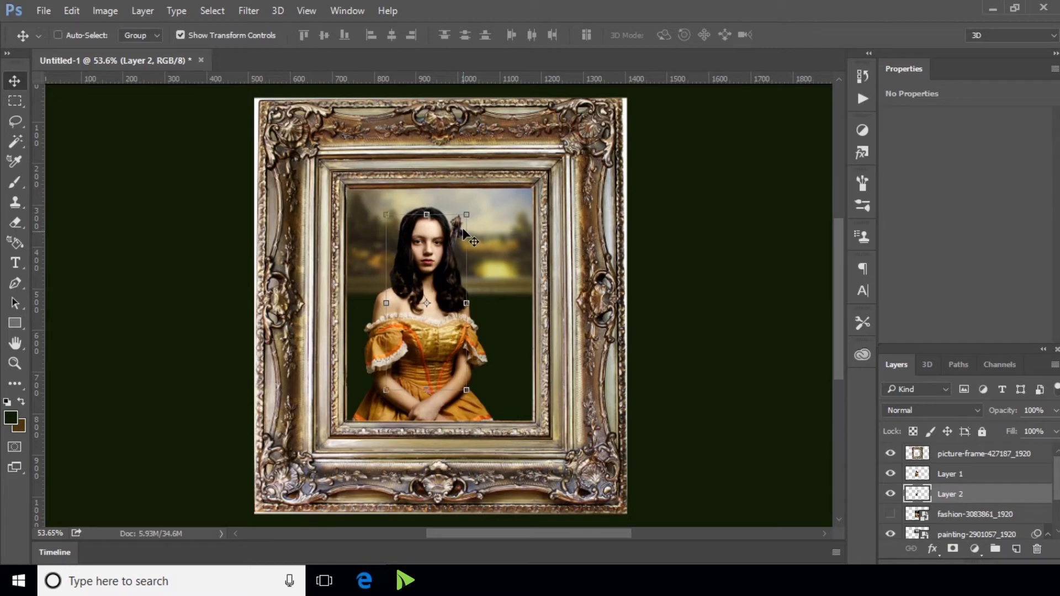
pyautogui.moveTo(457, 229); pyautogui.dragTo(529, 270)
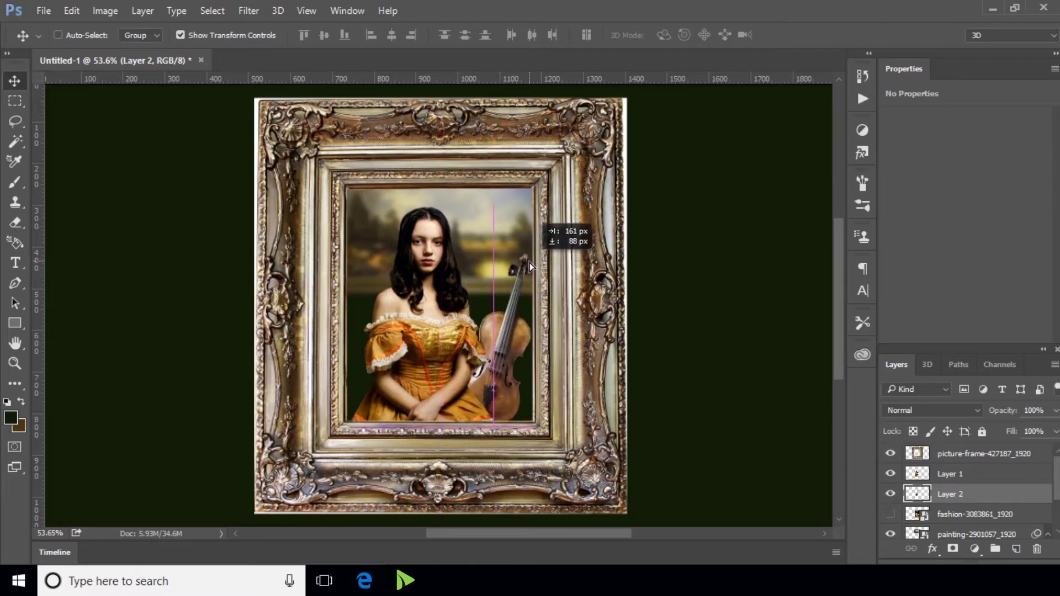
pyautogui.moveTo(529, 269); pyautogui.dragTo(529, 277)
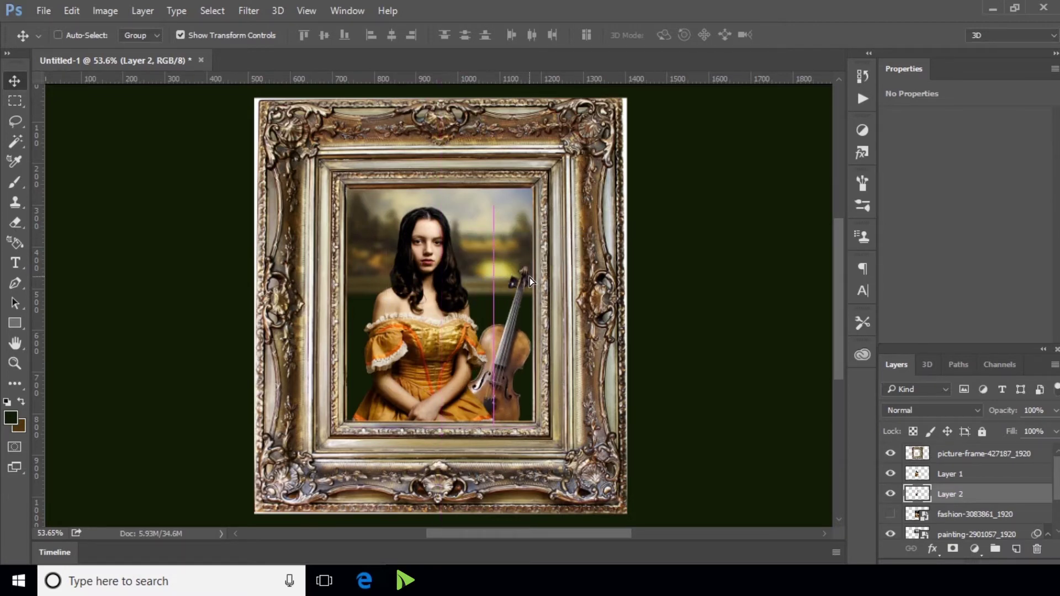
pyautogui.scroll(3, 505, 326)
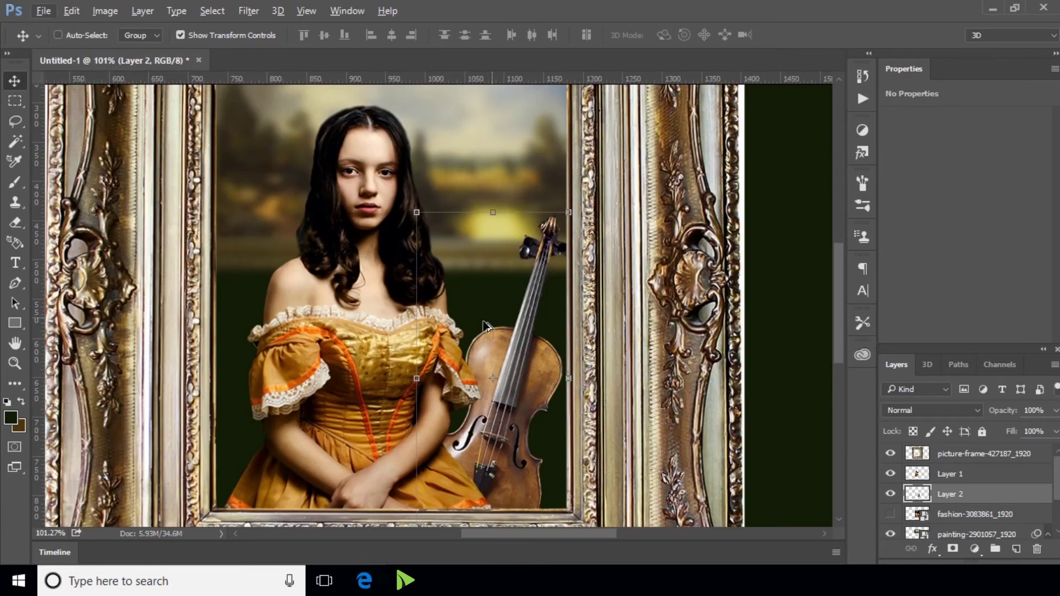
pyautogui.scroll(-1, 486, 330)
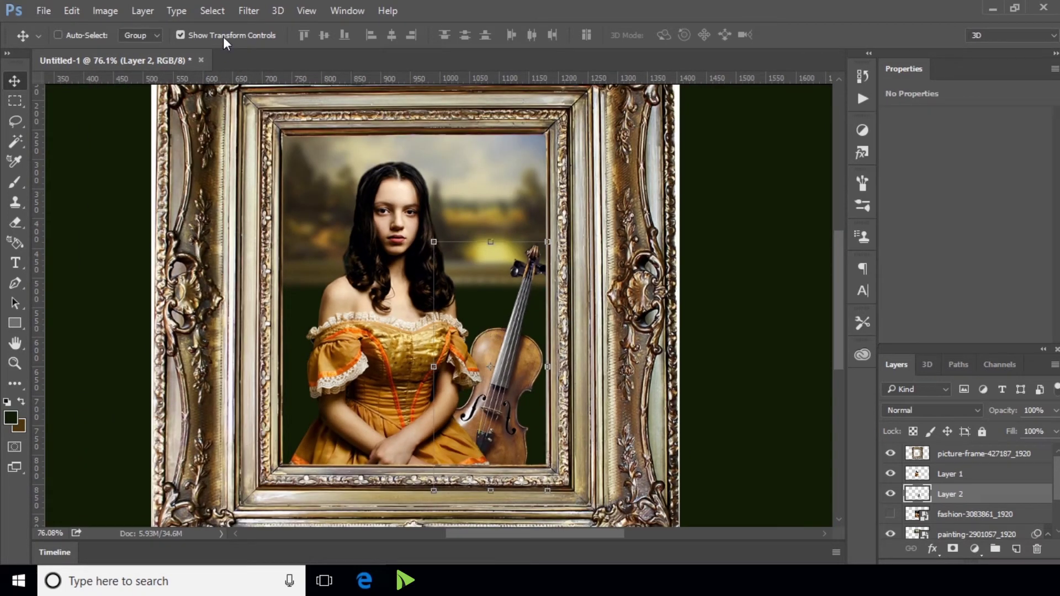
pyautogui.click(243, 11)
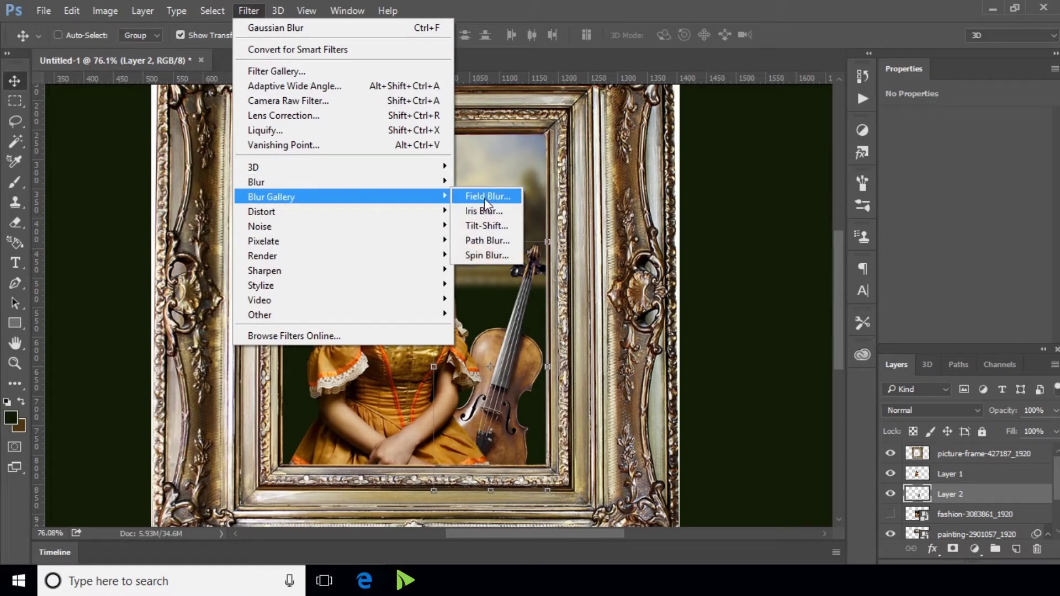
pyautogui.moveTo(339, 182)
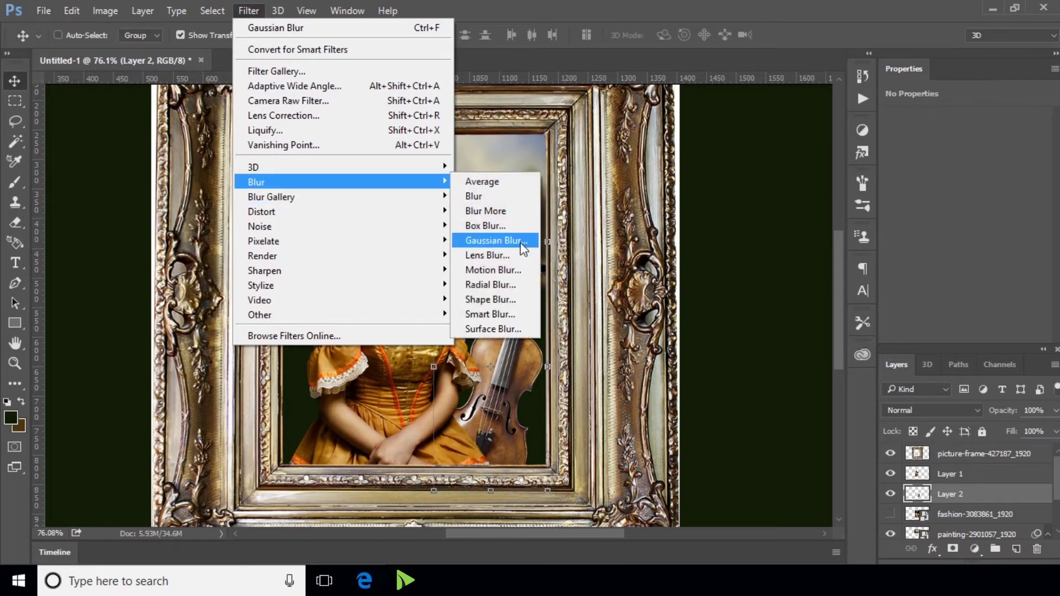
# Blur the violin on Layer 2 with a radius 2 Gaussian Blur
pyautogui.click(525, 241)
pyautogui.write('2')
pyautogui.click(829, 175)
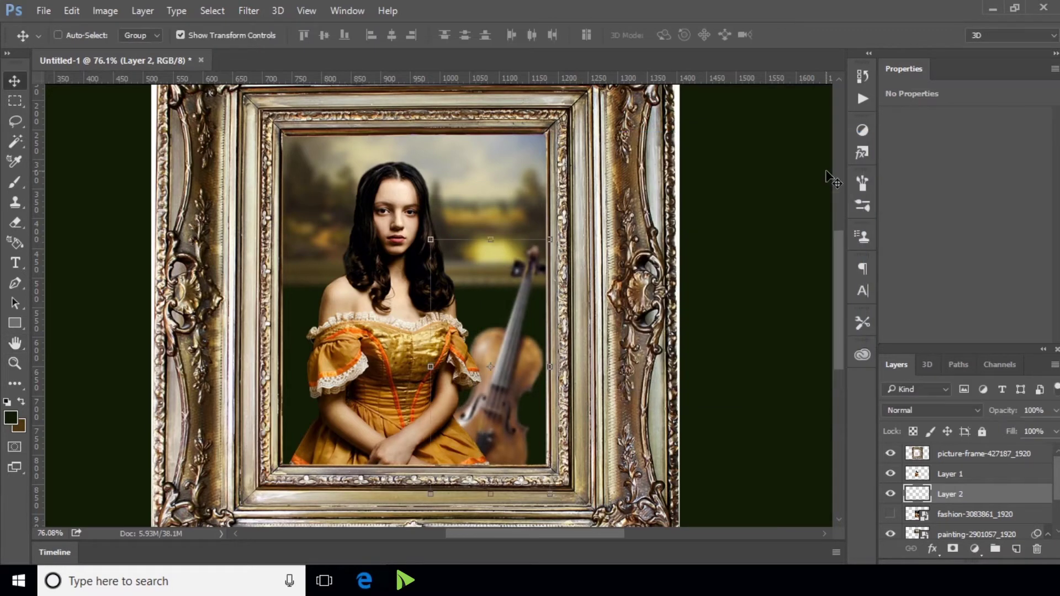
pyautogui.keyDown('alt'); pyautogui.scroll(-1, 557, 241); pyautogui.keyUp('alt')
pyautogui.keyDown('alt'); pyautogui.scroll(-3, 541, 242); pyautogui.keyUp('alt')
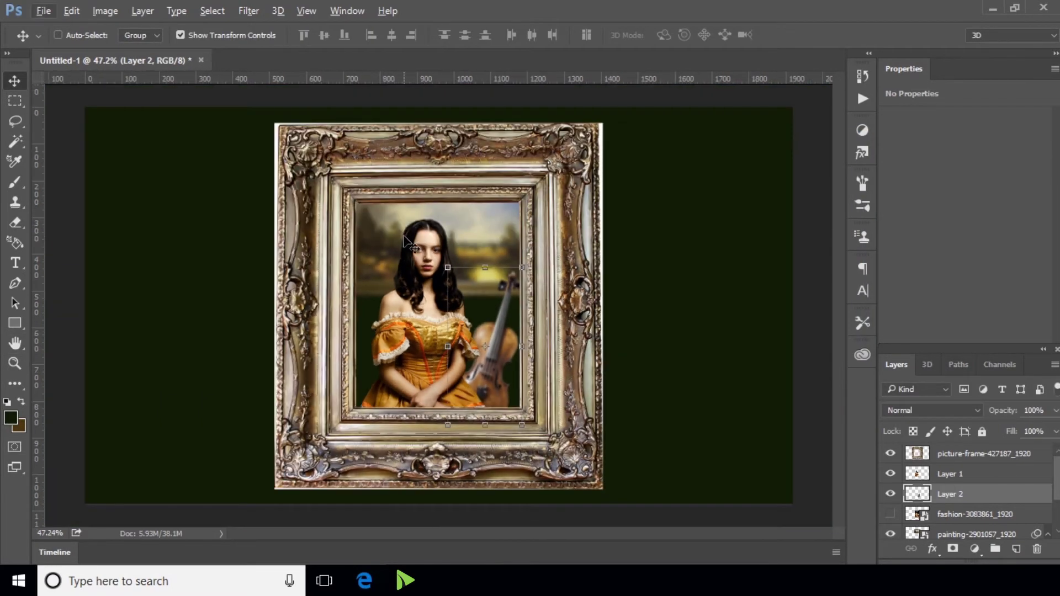
pyautogui.keyDown('alt'); pyautogui.scroll(2, 406, 242); pyautogui.keyUp('alt')
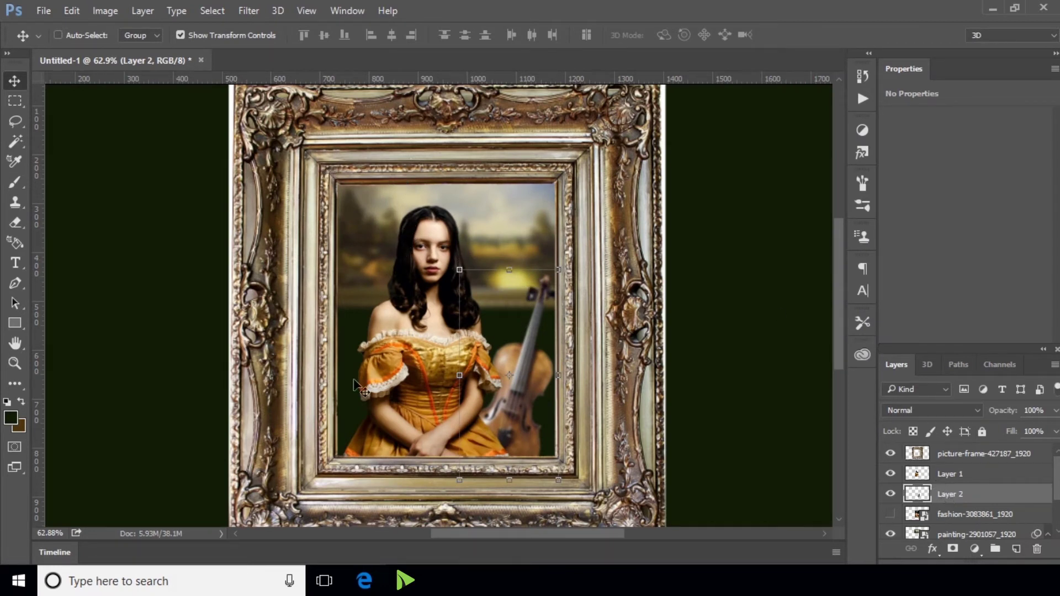
pyautogui.click(16, 222)
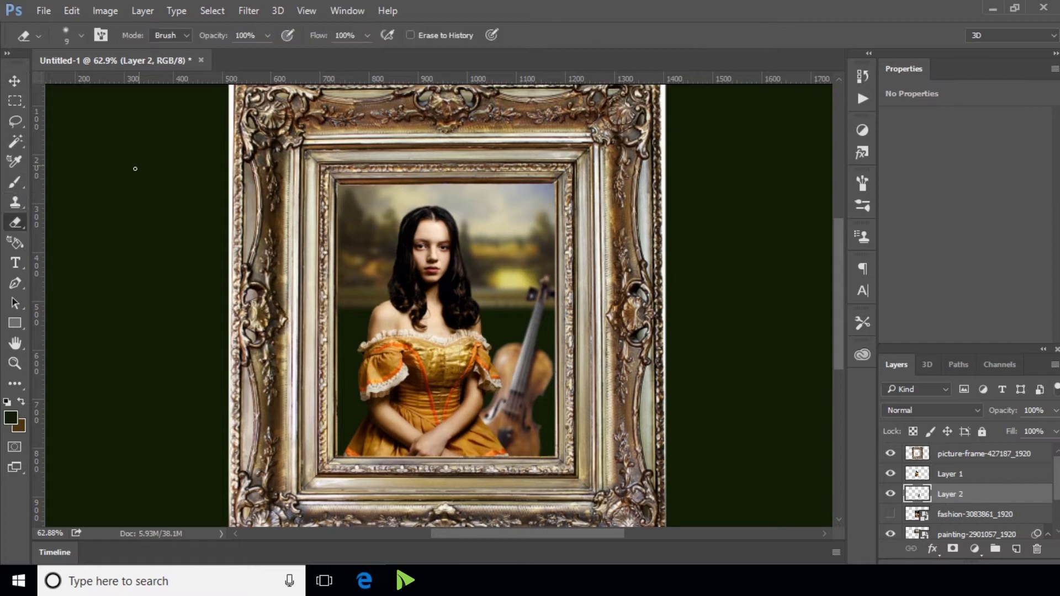
# Erase the violin's lower body with a size 125, 43% opacity eraser so it fades out
pyautogui.press(']')
pyautogui.press(']')
pyautogui.press(']')
pyautogui.click(267, 35)
pyautogui.moveTo(264, 56); pyautogui.dragTo(225, 65)
pyautogui.scroll(5, 379, 230)
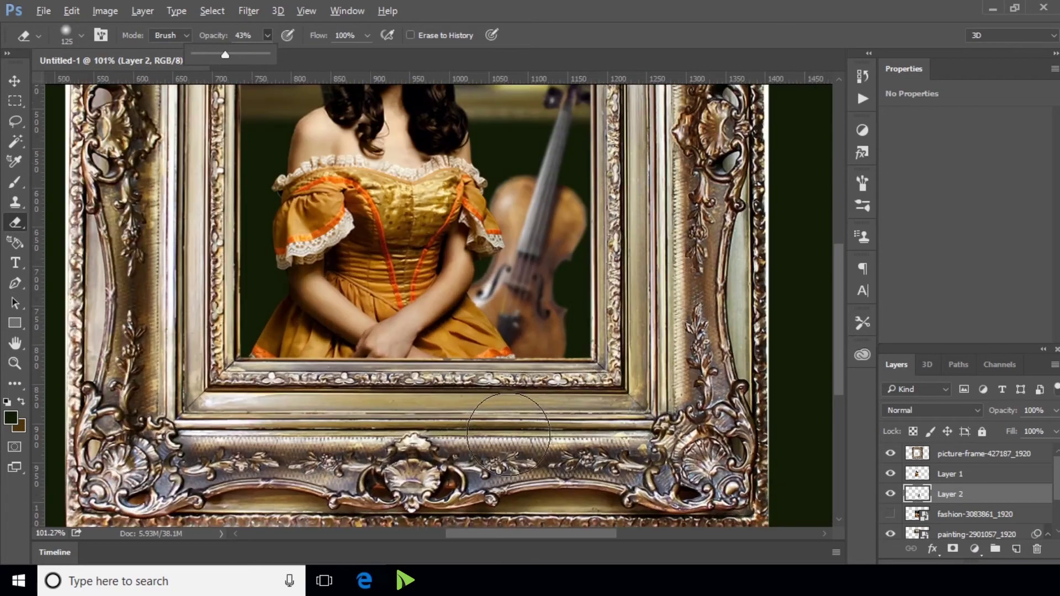
pyautogui.scroll(1, 508, 434)
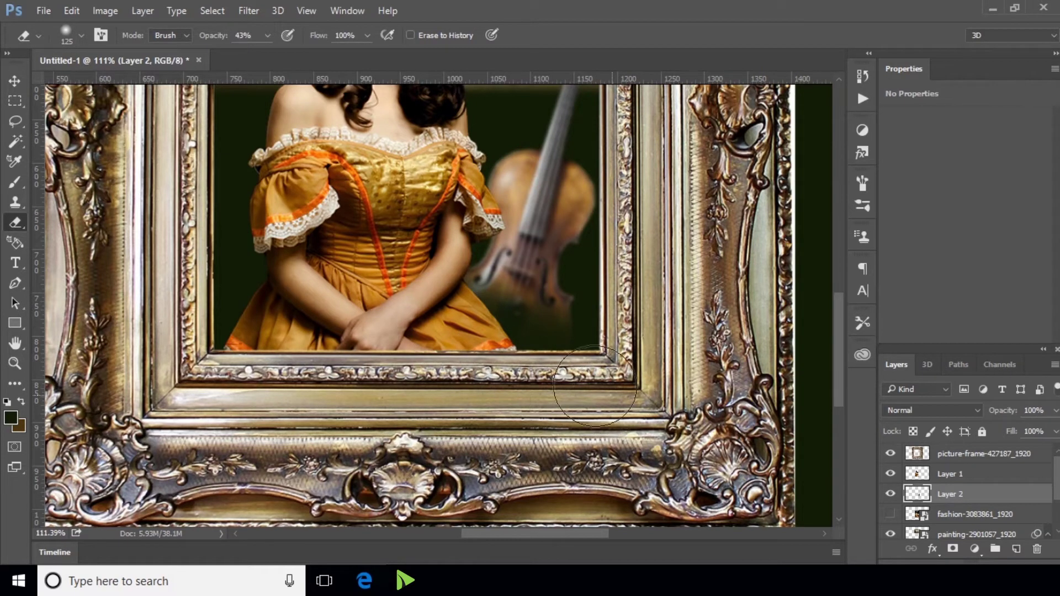
pyautogui.click(16, 84)
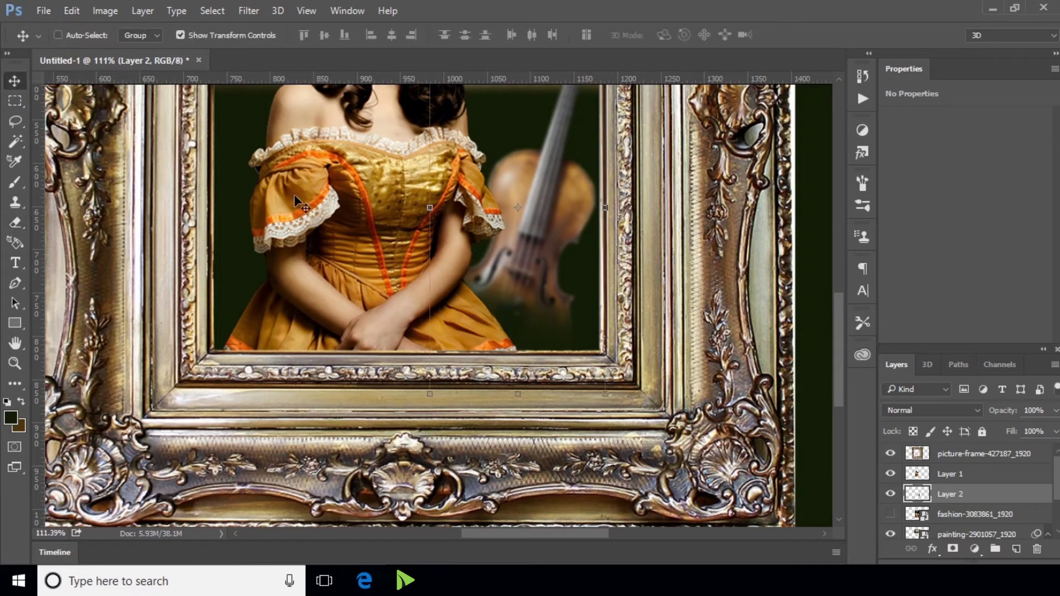
# Add a new layer above Layer 0 and fill it with the brown background colour
pyautogui.scroll(-5, 494, 245)
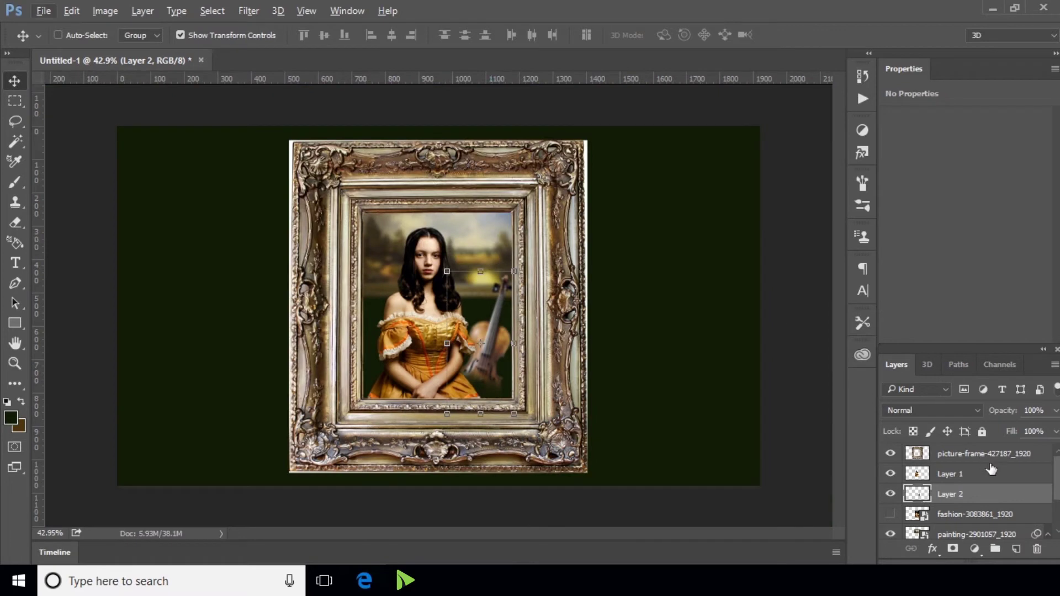
pyautogui.scroll(-2, 964, 486)
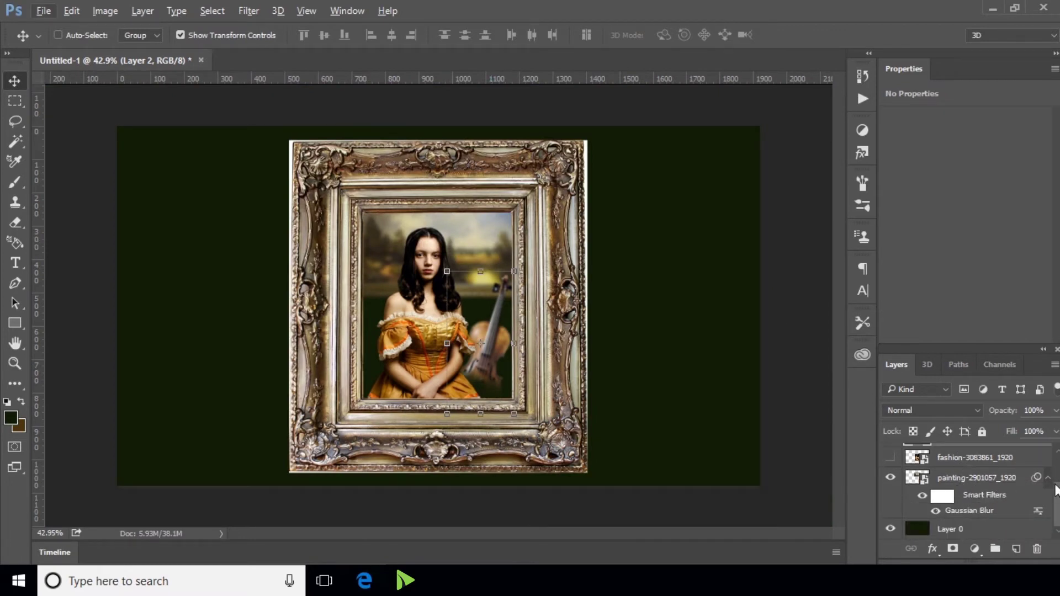
pyautogui.click(1046, 479)
pyautogui.click(1016, 529)
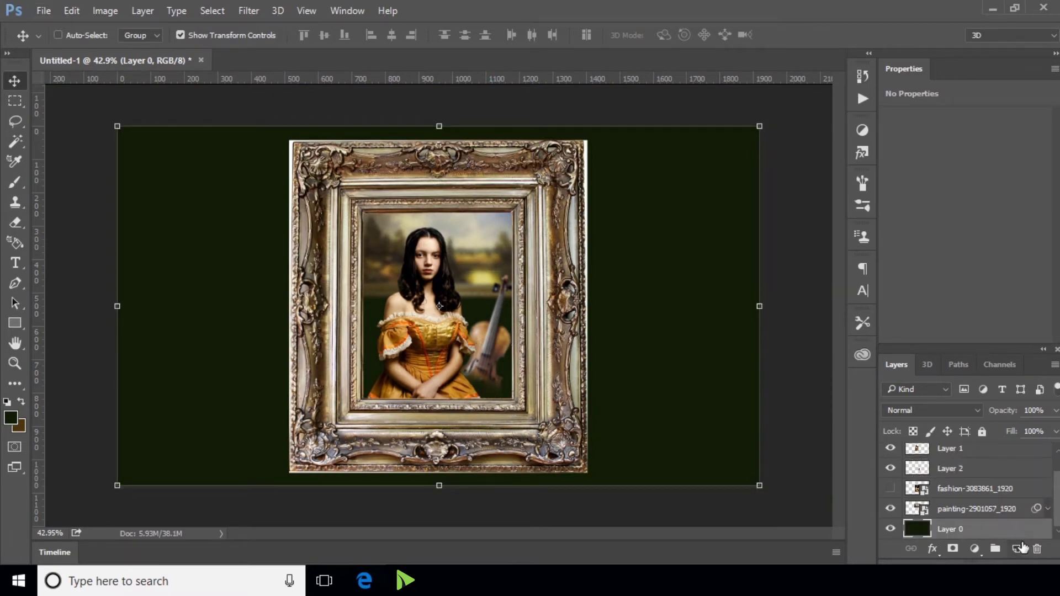
pyautogui.click(1019, 549)
pyautogui.hotkey('ctrl', 'BackSpace')
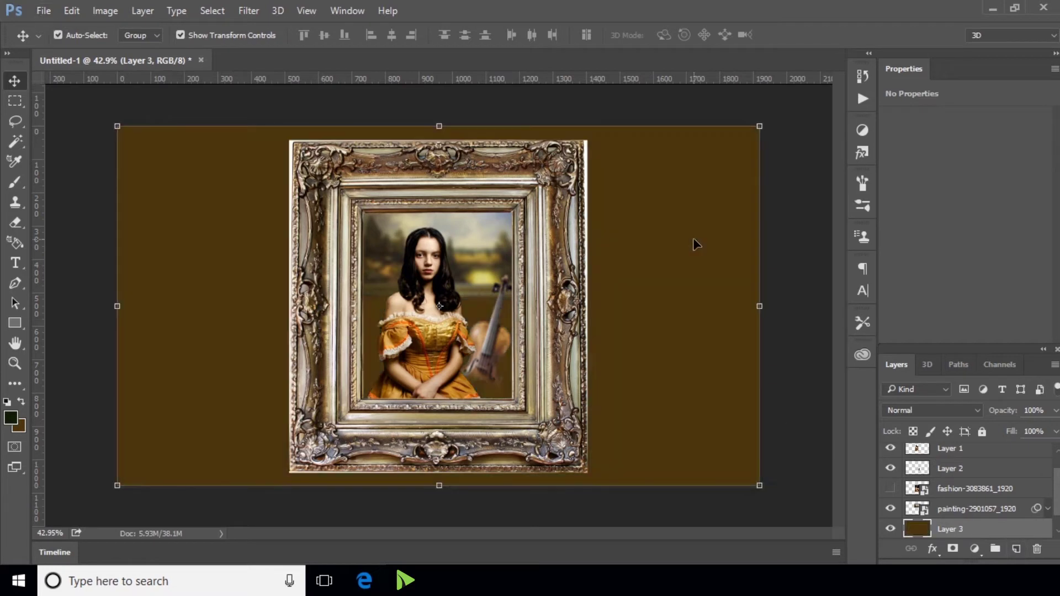
# Shrink the brown Layer 3 to about 787 × 887 px behind the frame
pyautogui.moveTo(760, 127); pyautogui.dragTo(495, 162)
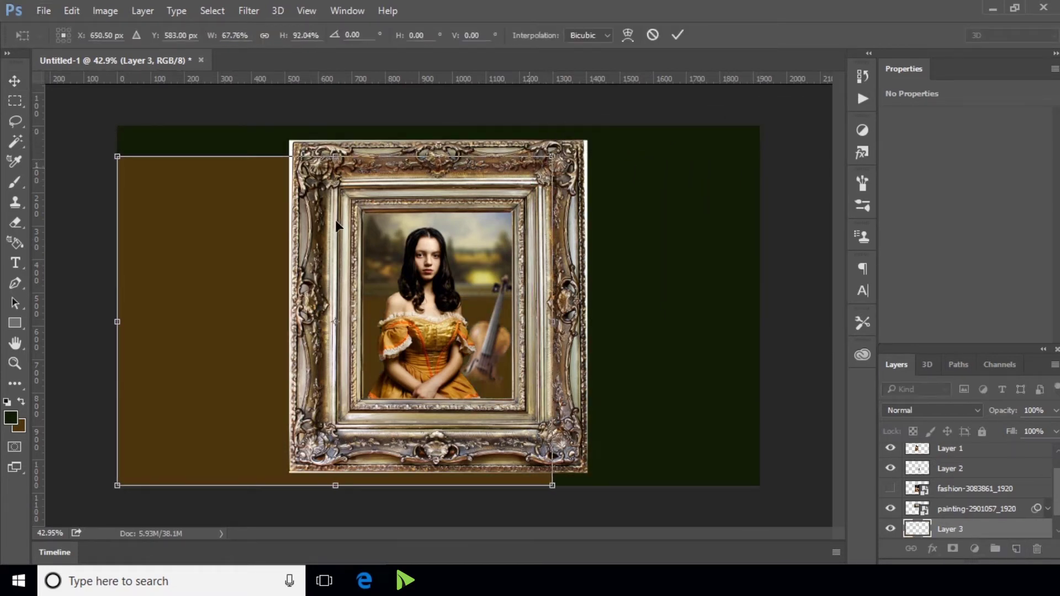
pyautogui.moveTo(117, 321); pyautogui.dragTo(315, 321)
pyautogui.moveTo(436, 487); pyautogui.dragTo(446, 454)
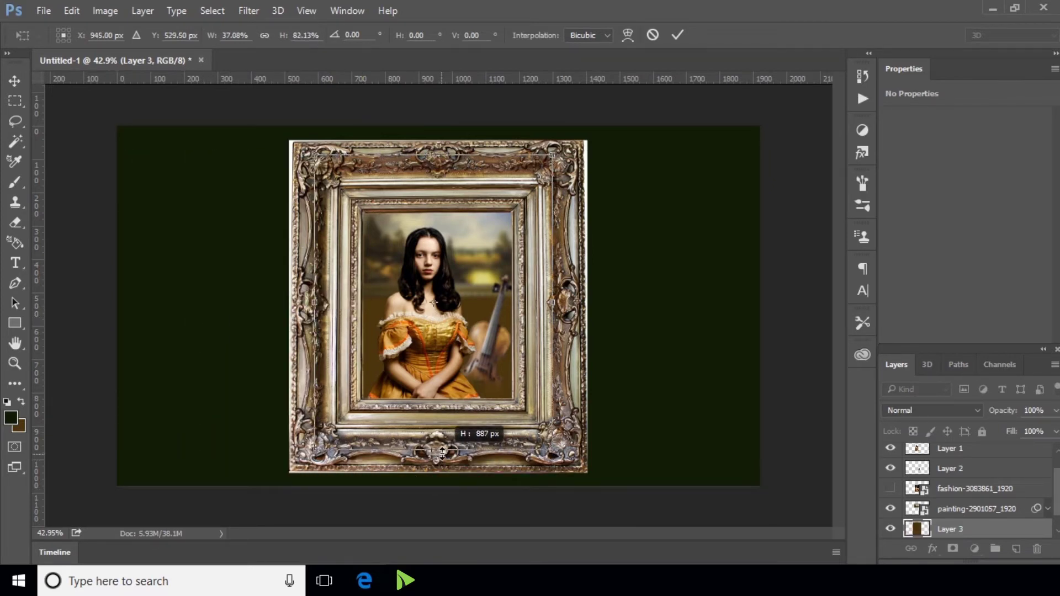
pyautogui.press('Return')
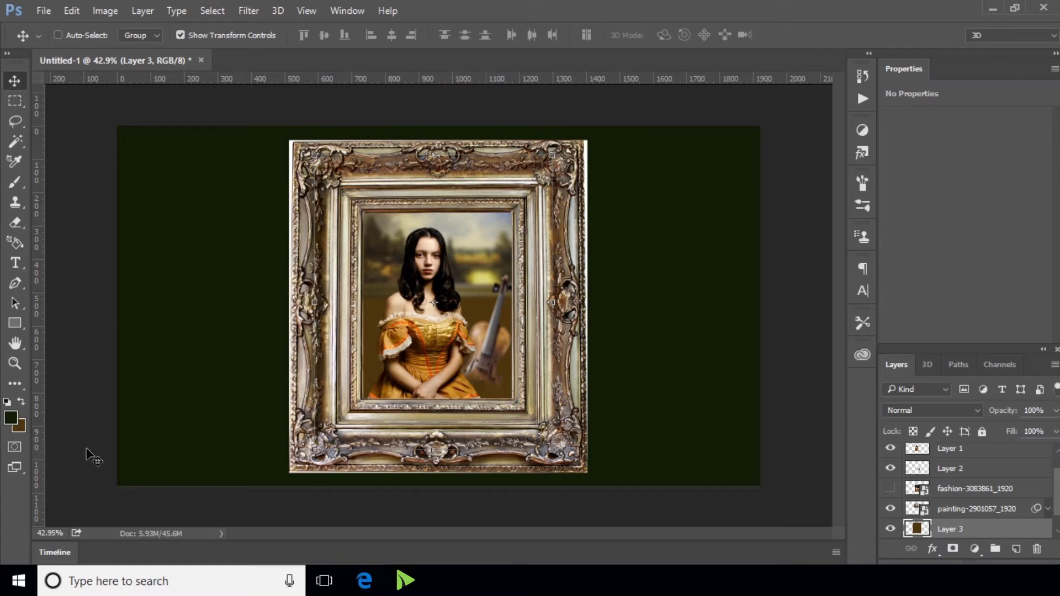
pyautogui.click(13, 420)
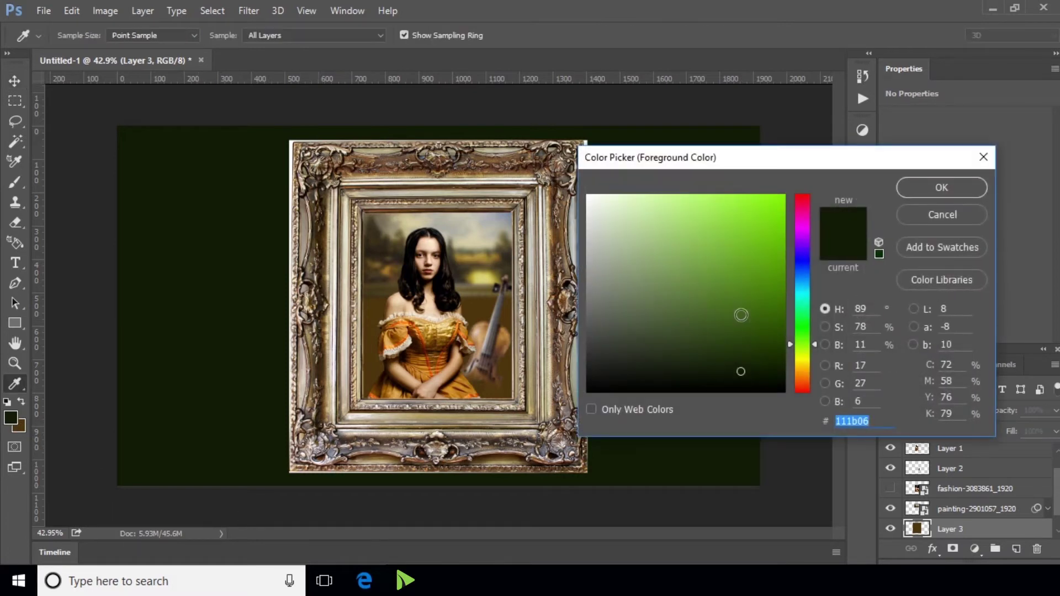
# Pick near-black blue 0c0d12 as the foreground colour and fill Layer 3 with it
pyautogui.moveTo(800, 357); pyautogui.dragTo(808, 270)
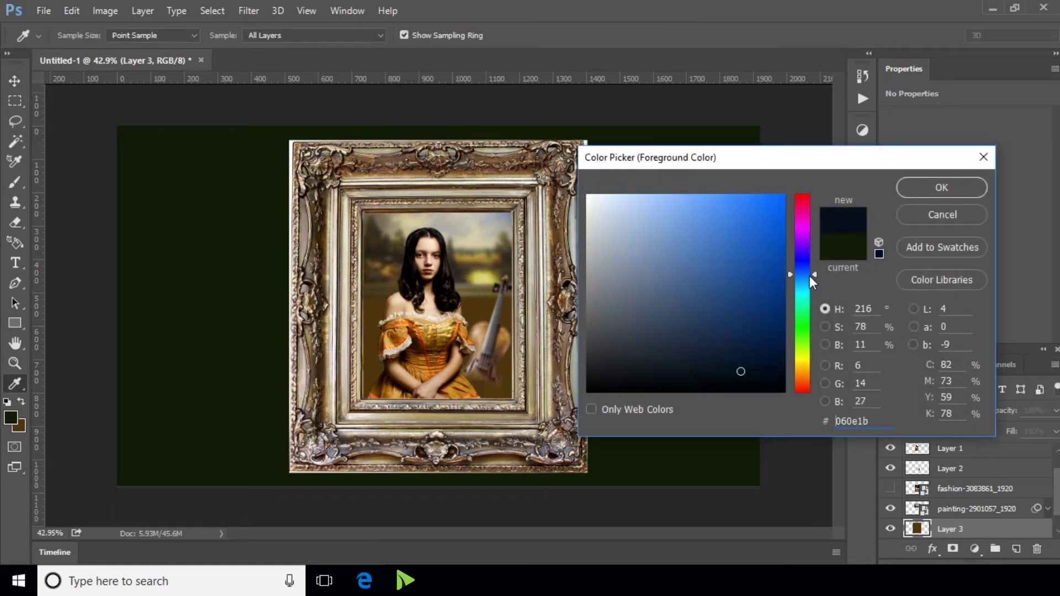
pyautogui.moveTo(743, 368); pyautogui.dragTo(656, 379)
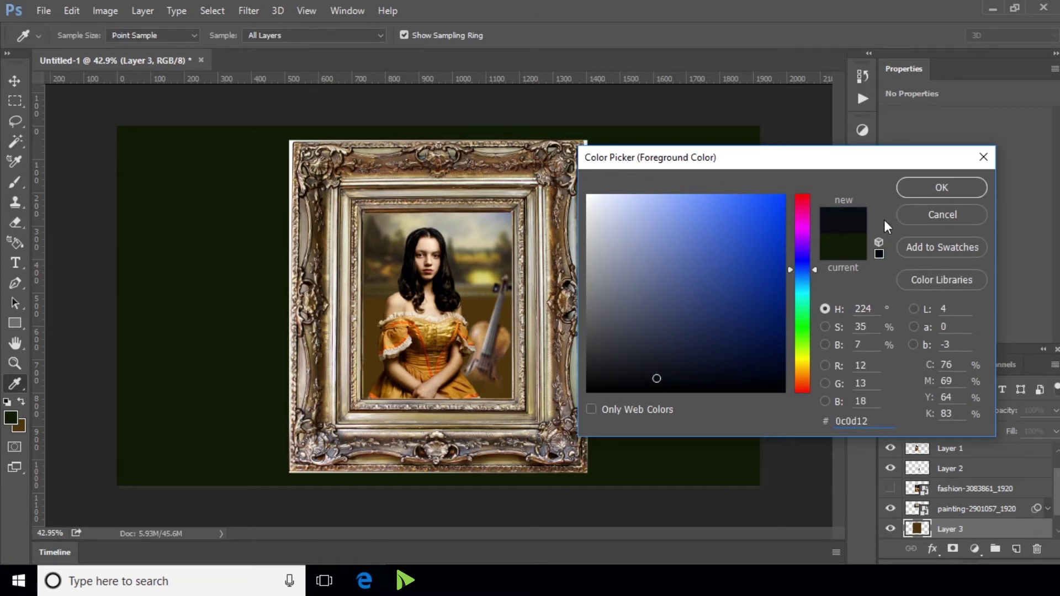
pyautogui.click(916, 185)
pyautogui.press('v')
pyautogui.hotkey('alt', 'BackSpace')
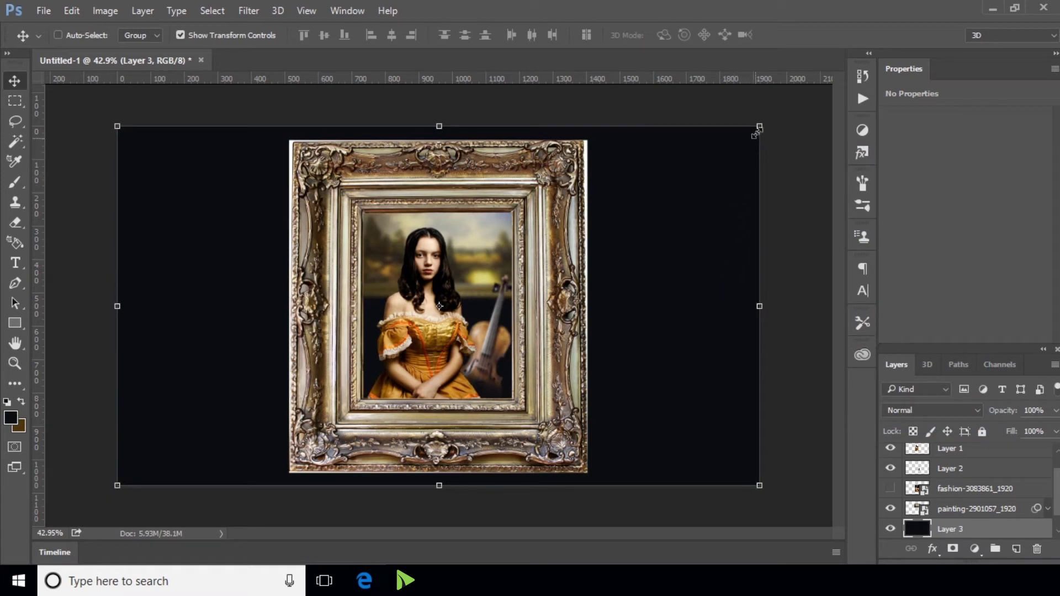
# Resize the dark Layer 3 to about 29% × 70% behind the frame
pyautogui.moveTo(759, 128); pyautogui.dragTo(531, 176)
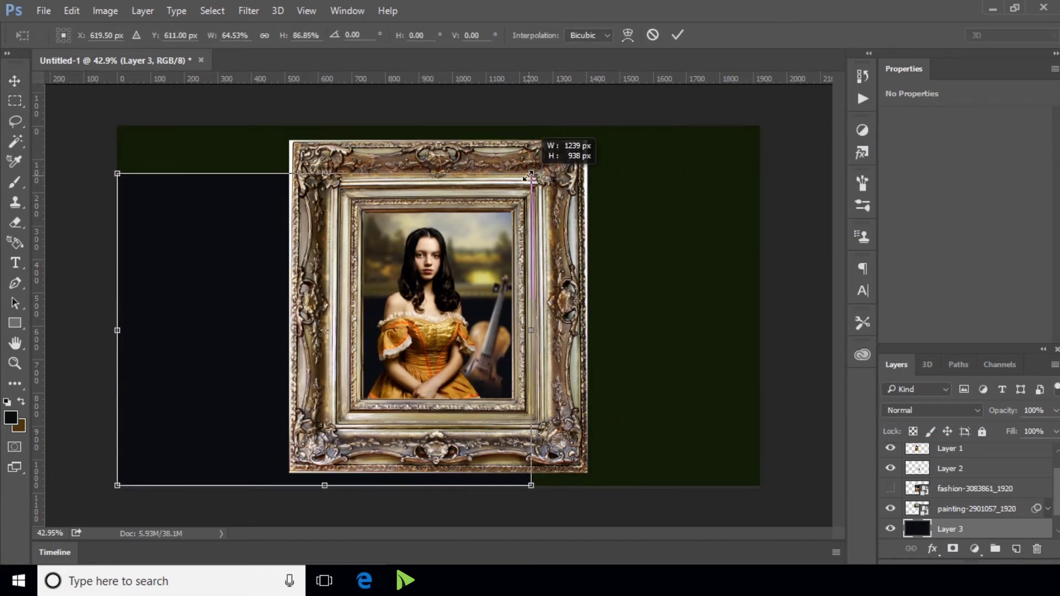
pyautogui.moveTo(129, 328); pyautogui.dragTo(342, 322)
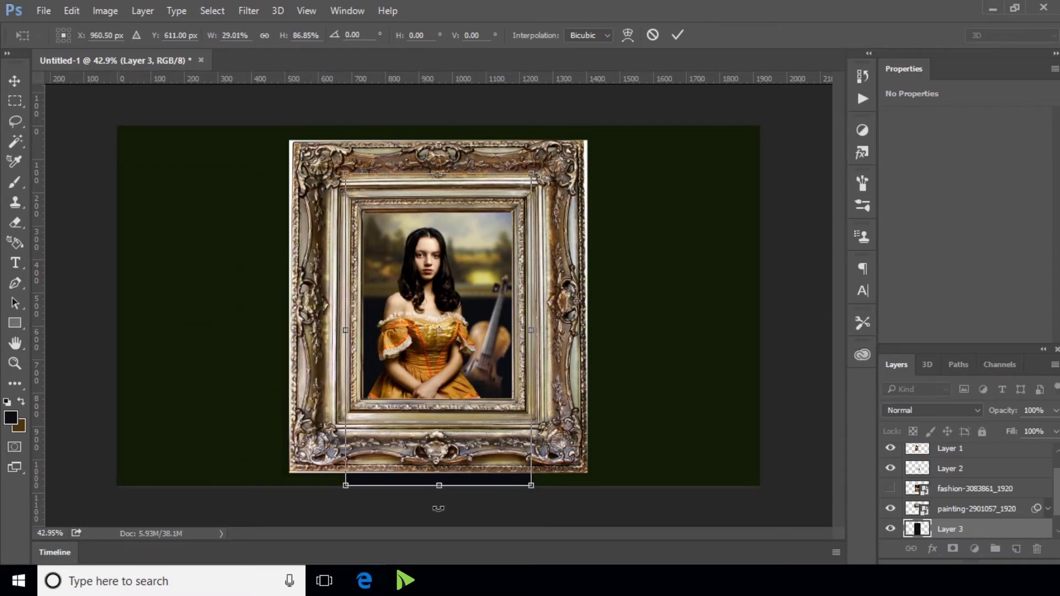
pyautogui.moveTo(439, 452); pyautogui.dragTo(439, 393)
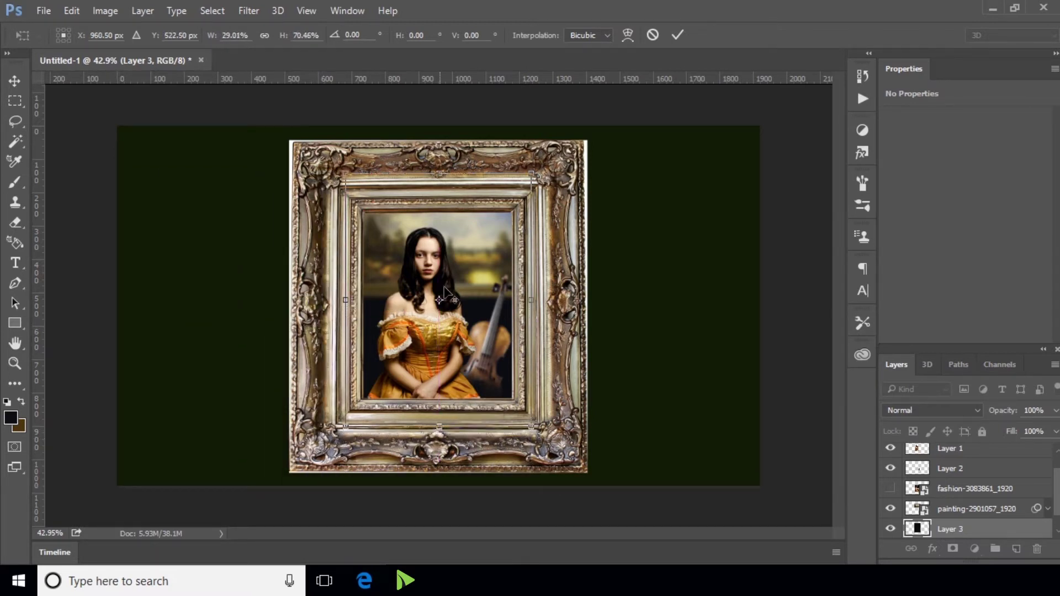
pyautogui.click(22, 80)
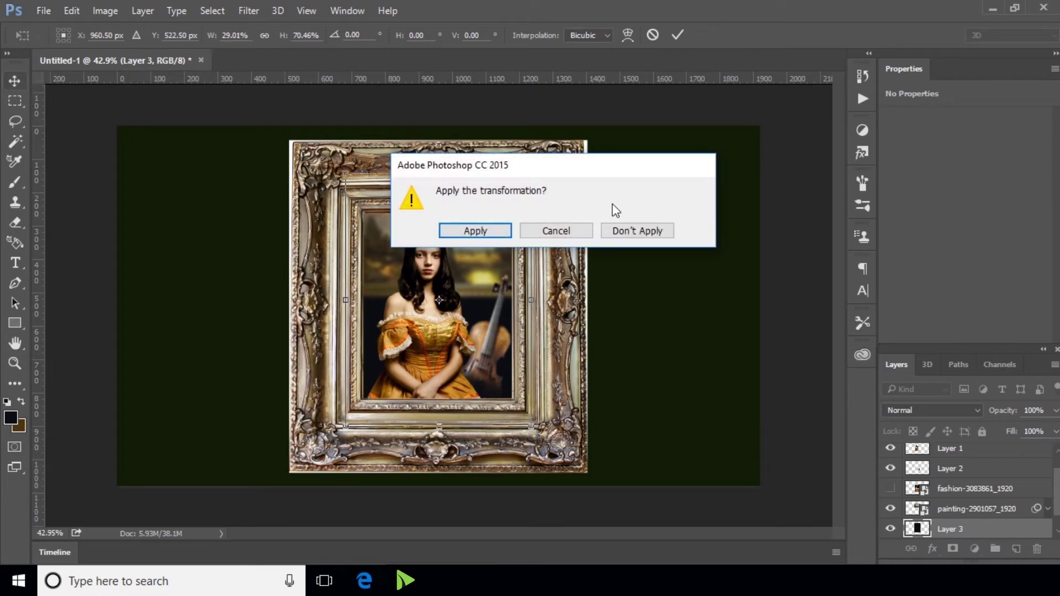
pyautogui.click(473, 236)
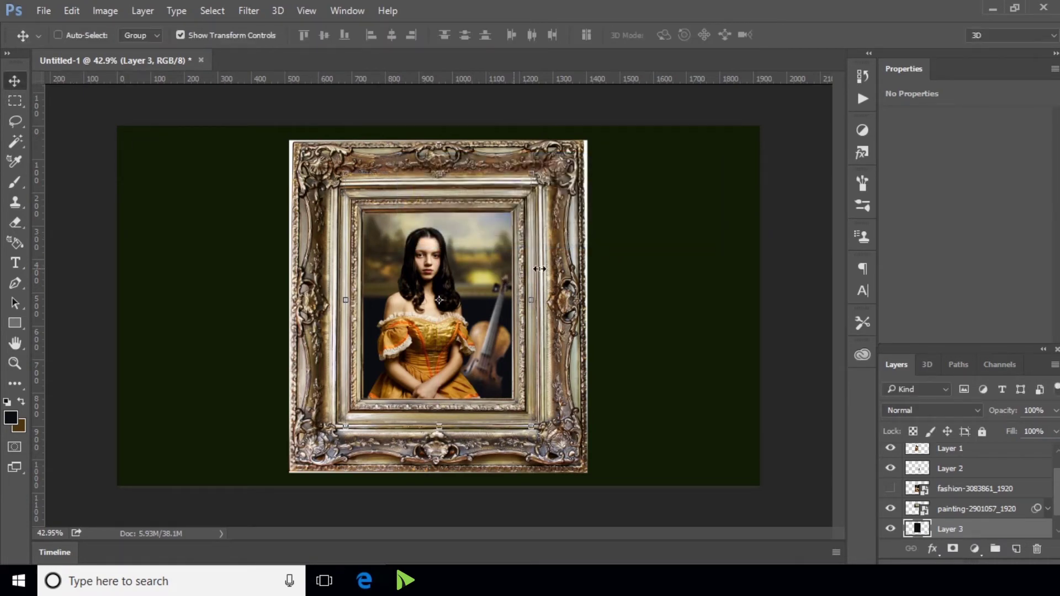
# Duplicate the woman's Layer 1 via Duplicate Layer to create Layer 1 copy
pyautogui.scroll(-2, 557, 284)
pyautogui.scroll(2, 439, 317)
pyautogui.scroll(1, 439, 317)
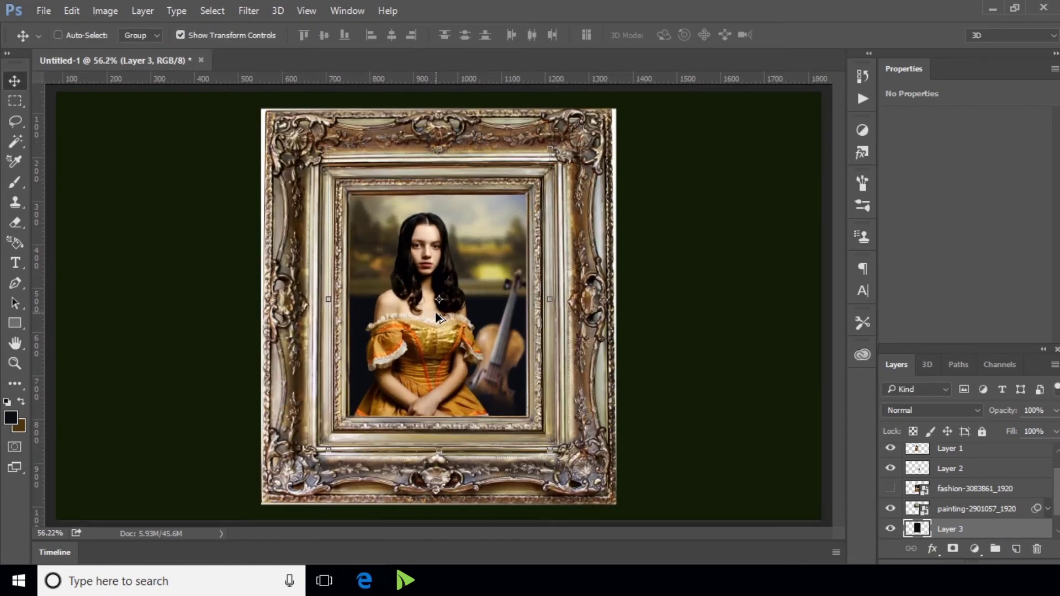
pyautogui.scroll(1, 438, 317)
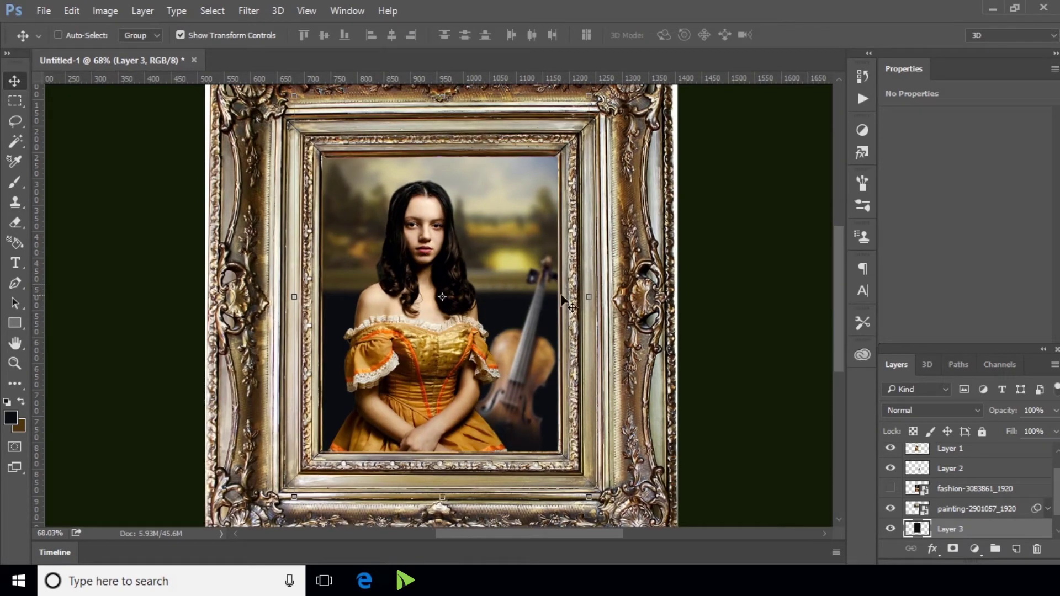
pyautogui.scroll(-2, 563, 301)
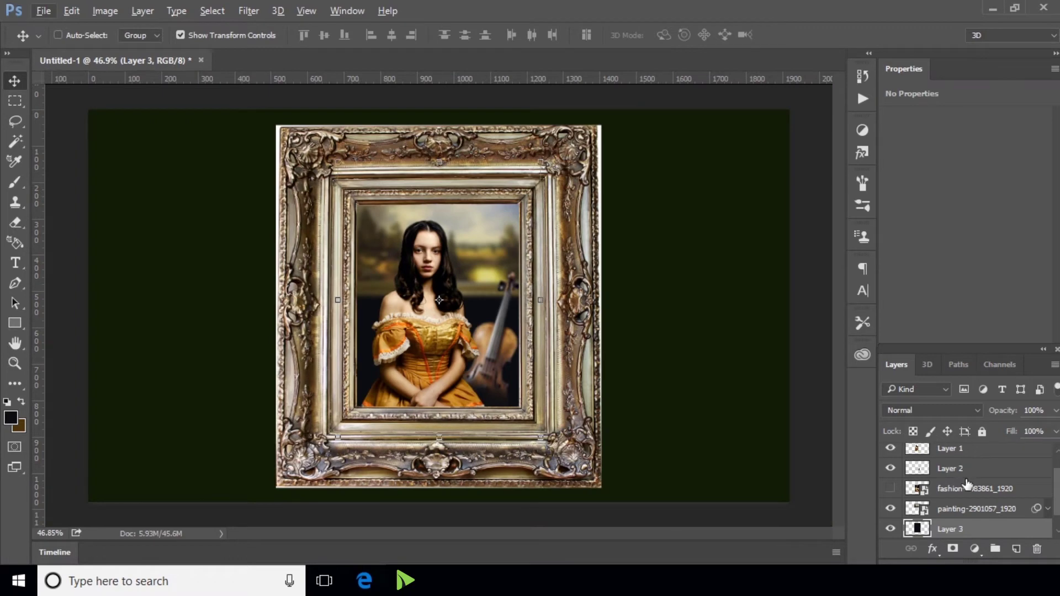
pyautogui.scroll(1, 968, 485)
pyautogui.click(950, 470)
pyautogui.rightClick(950, 470)
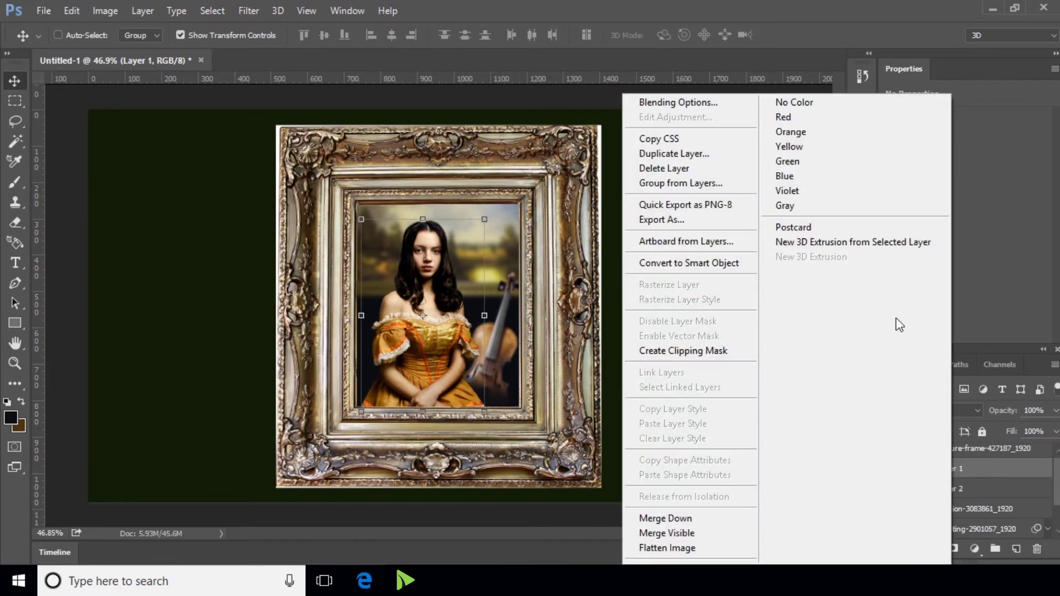
pyautogui.click(701, 154)
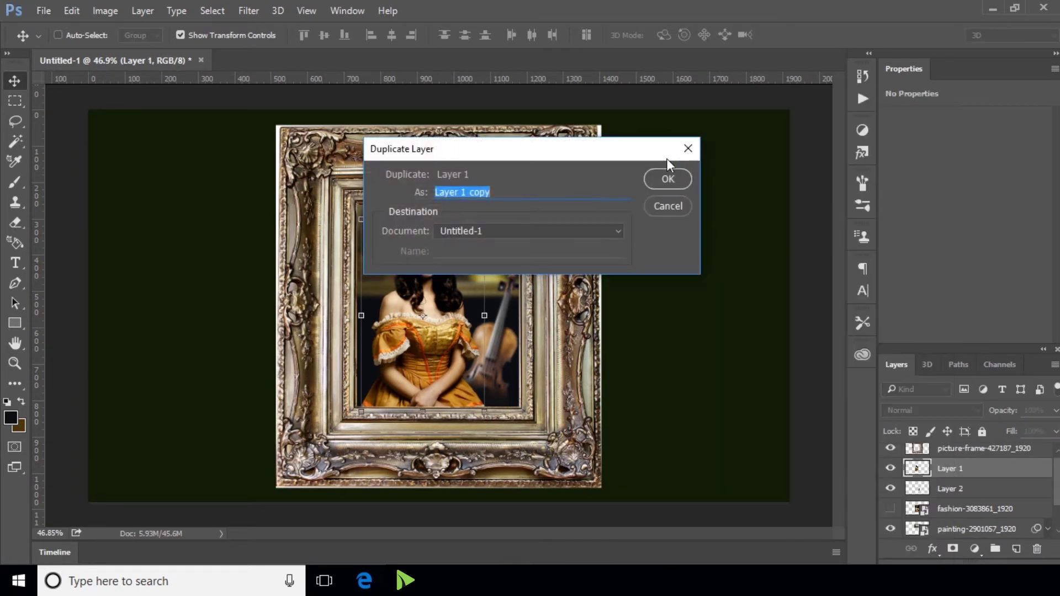
pyautogui.click(668, 179)
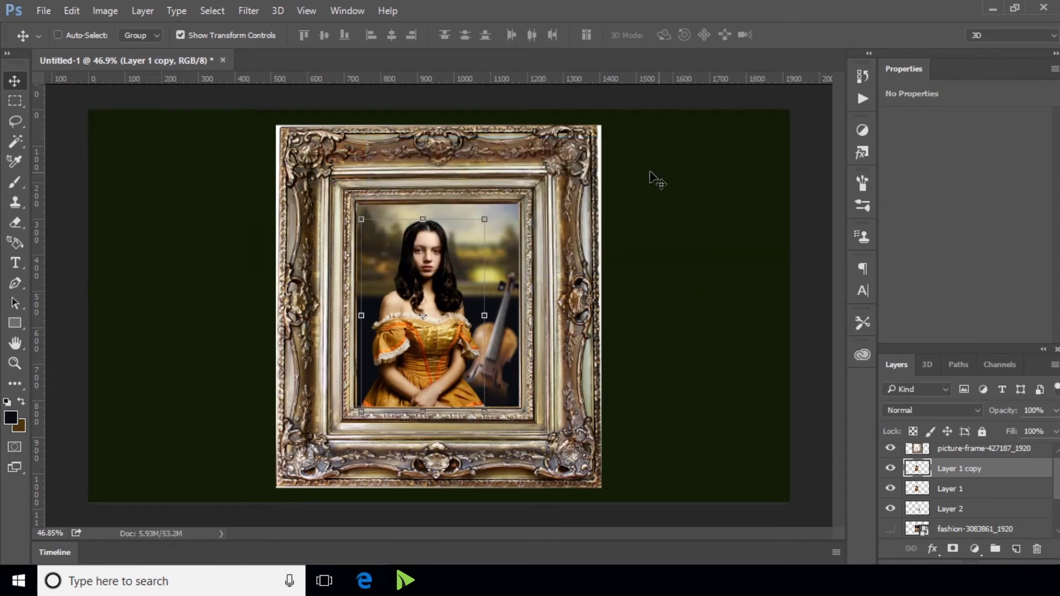
# Apply a 5 px Field Blur pinned on the woman's face, with 17% light bokeh
pyautogui.scroll(3, 411, 270)
pyautogui.scroll(2, 412, 270)
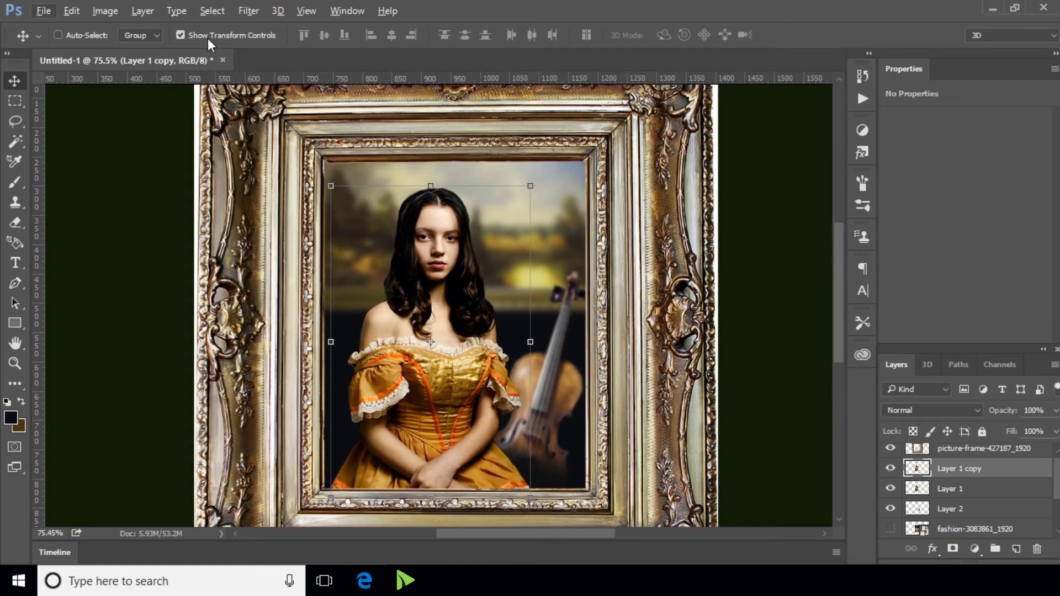
pyautogui.click(248, 11)
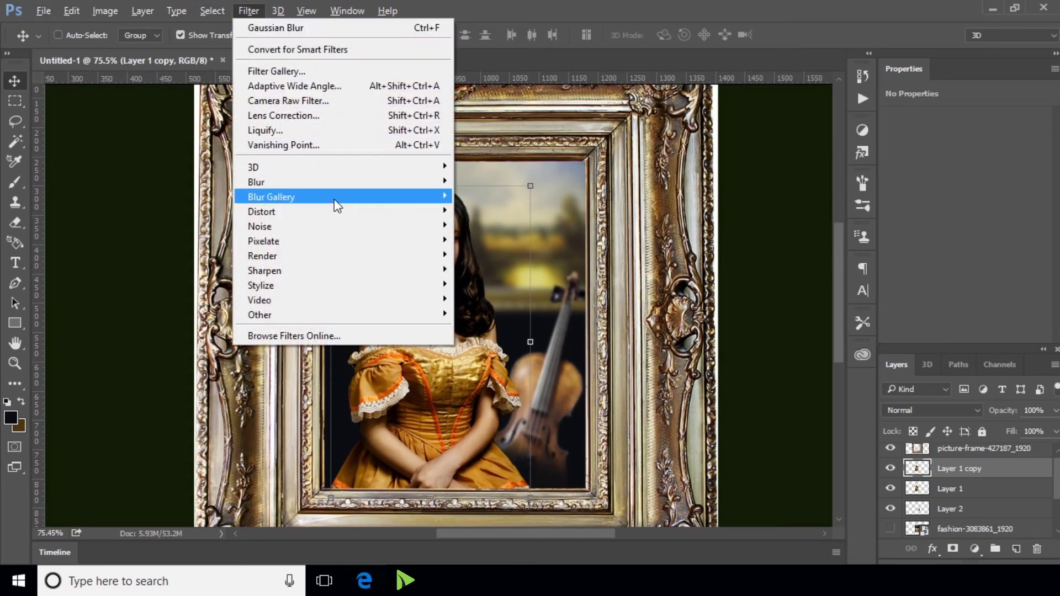
pyautogui.moveTo(271, 198)
pyautogui.click(475, 195)
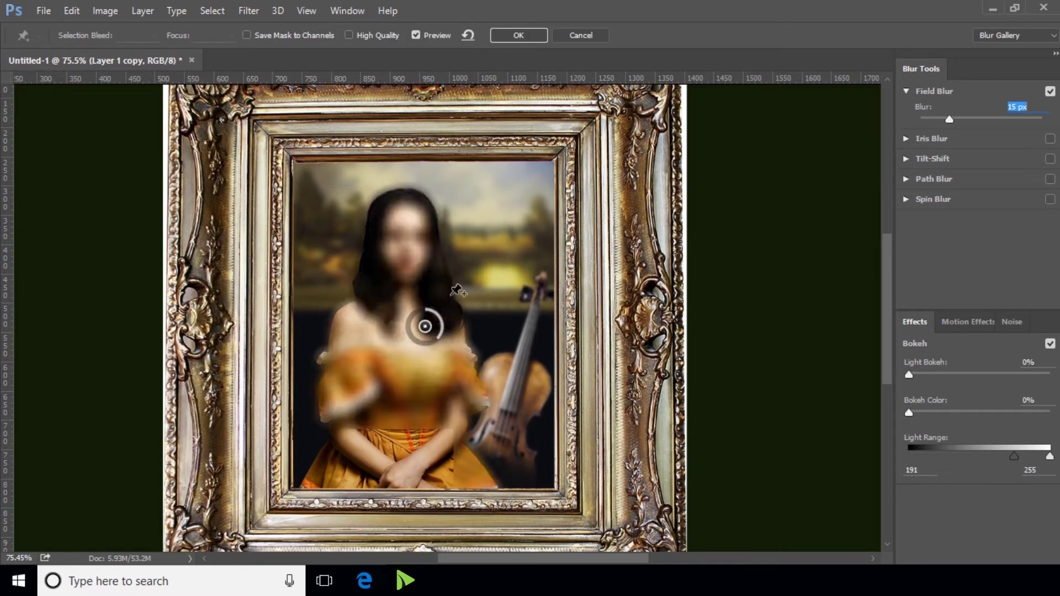
pyautogui.click(406, 246)
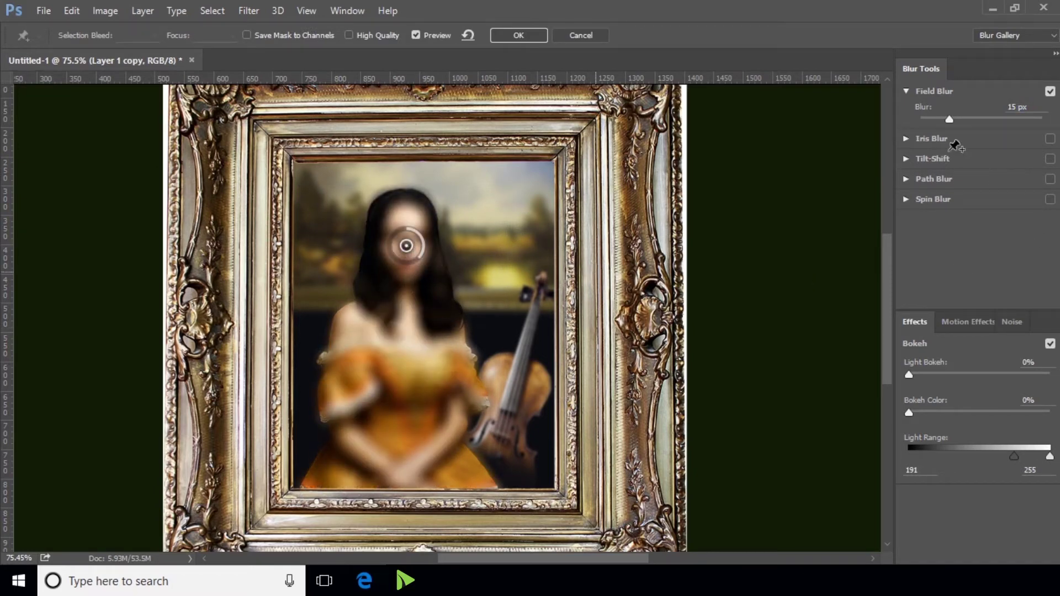
pyautogui.moveTo(950, 119); pyautogui.dragTo(935, 119)
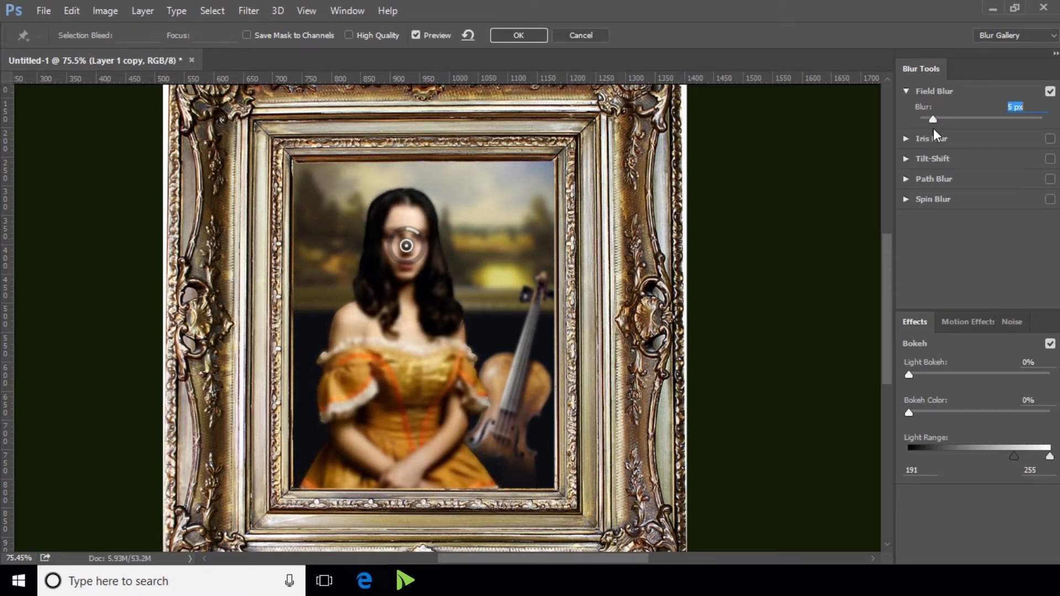
pyautogui.moveTo(909, 376)
pyautogui.mouseDown()
pyautogui.moveTo(983, 375)
pyautogui.moveTo(931, 378)
pyautogui.mouseUp()
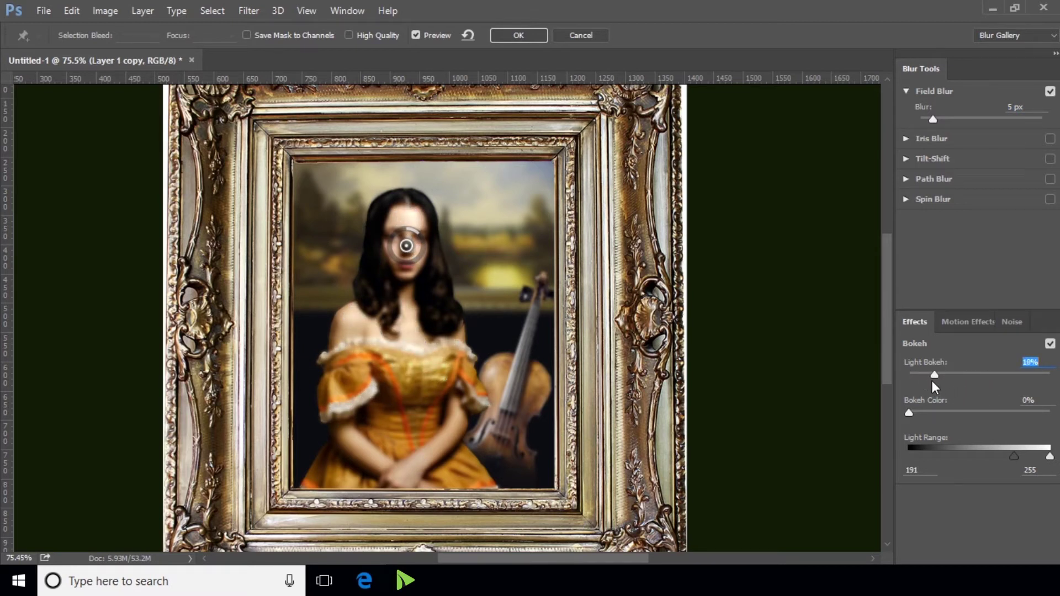
pyautogui.moveTo(935, 381); pyautogui.dragTo(937, 380)
pyautogui.click(528, 35)
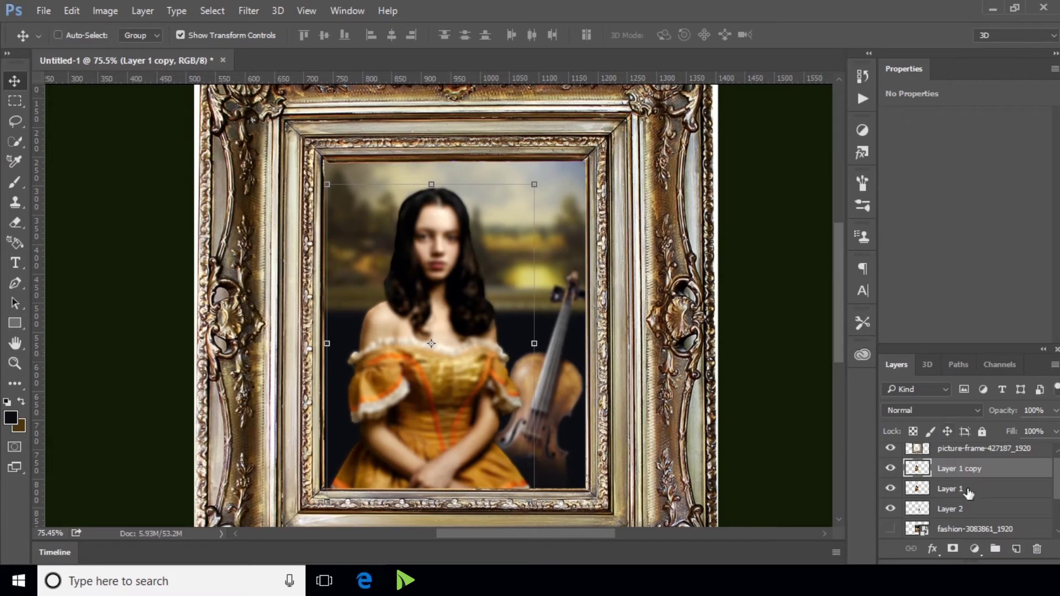
# Move the blurred Layer 1 copy beneath the sharp Layer 1
pyautogui.moveTo(963, 473); pyautogui.dragTo(964, 497)
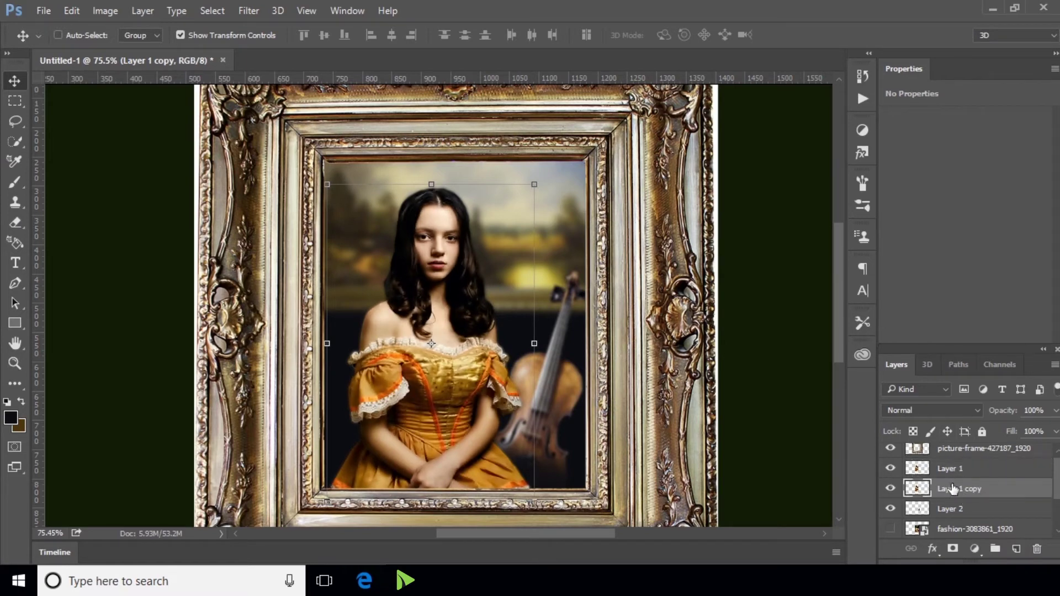
pyautogui.scroll(3, 382, 235)
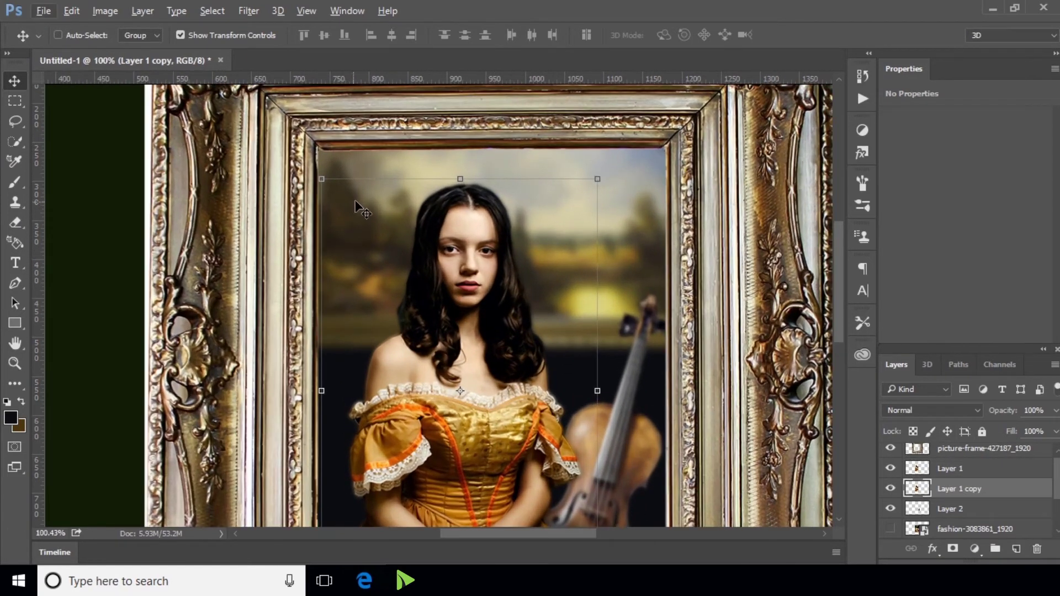
pyautogui.scroll(-3, 415, 236)
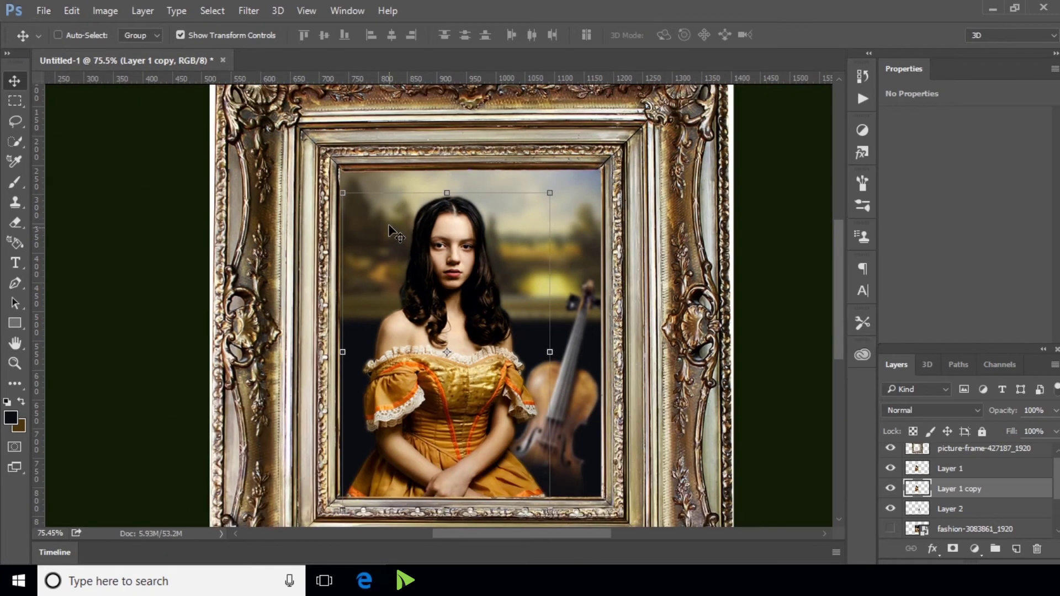
pyautogui.scroll(-1, 411, 256)
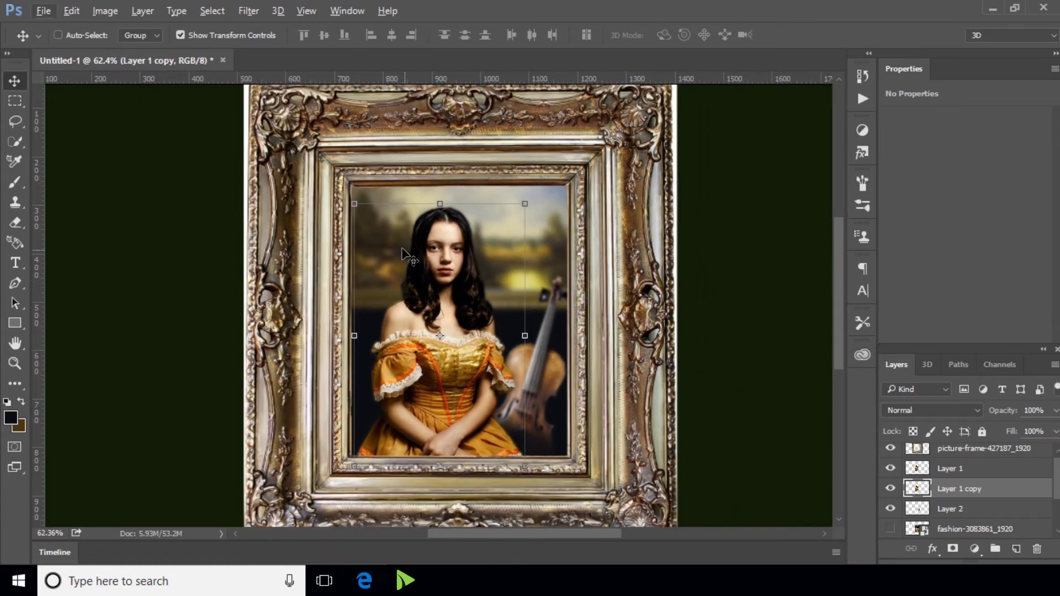
pyautogui.scroll(-3, 910, 522)
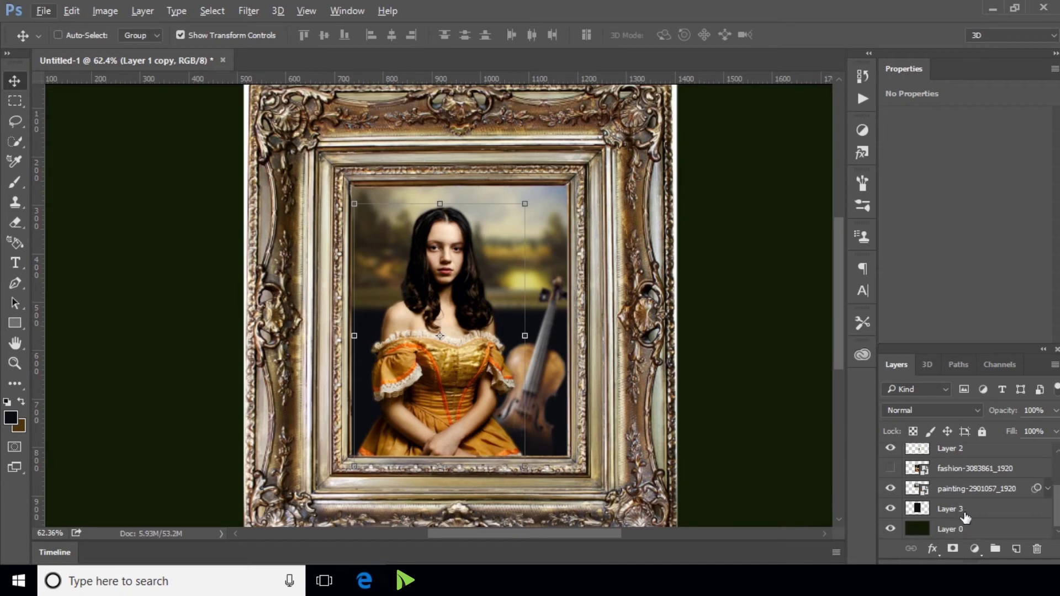
# Open Layer 3's layer style effects, cancel without applying, and reselect Layer 1
pyautogui.click(957, 509)
pyautogui.click(933, 550)
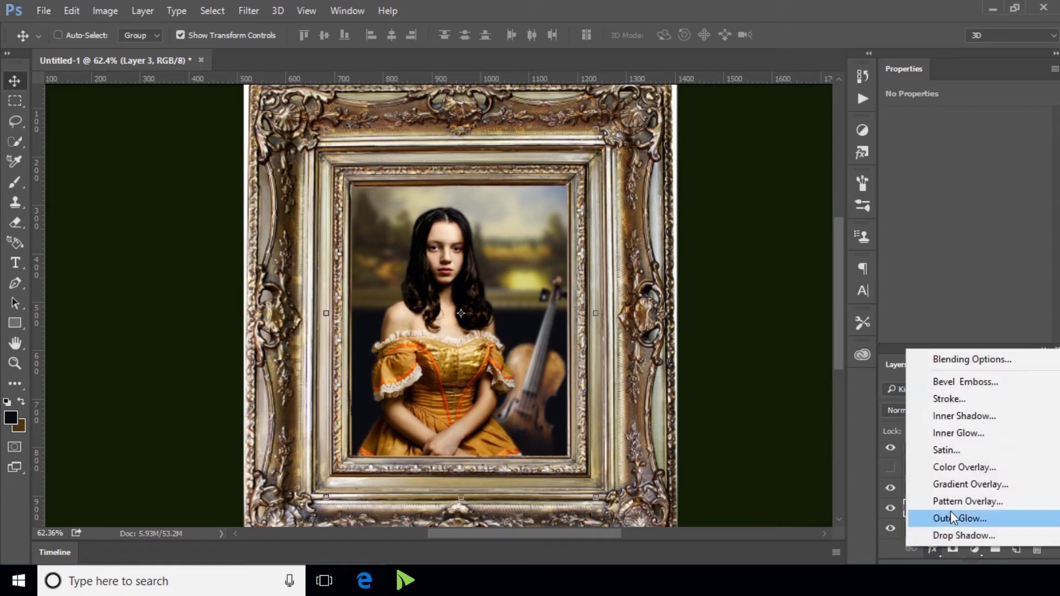
pyautogui.press('Escape')
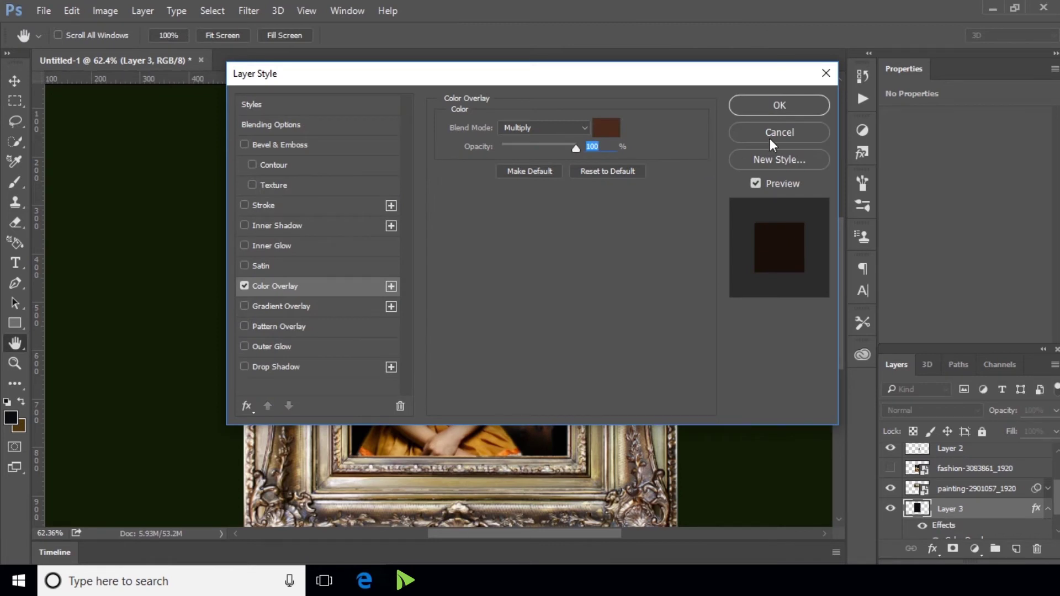
pyautogui.click(770, 135)
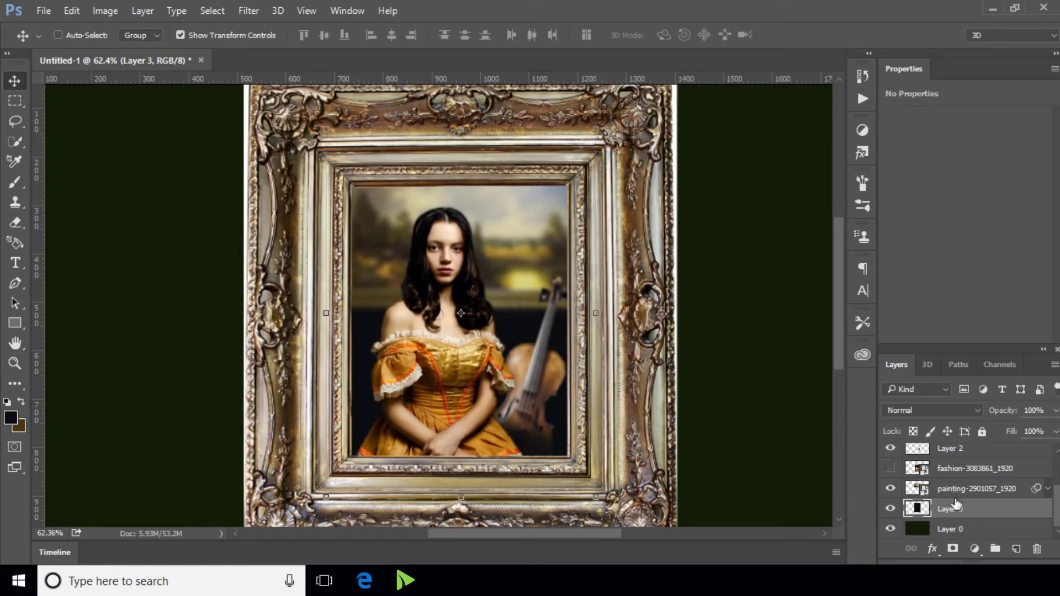
pyautogui.scroll(3, 956, 504)
pyautogui.click(955, 469)
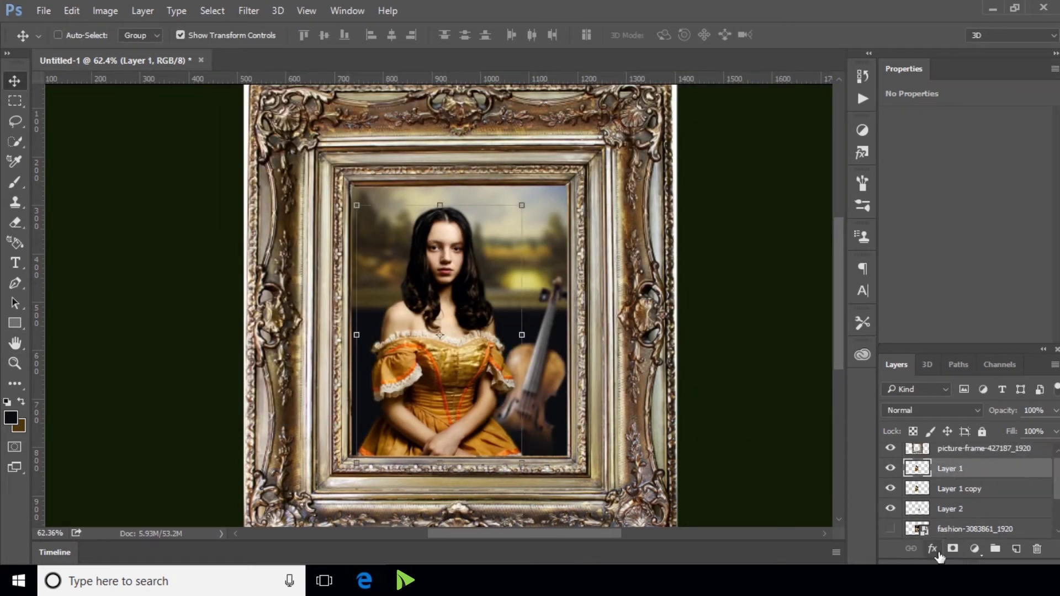
pyautogui.click(974, 550)
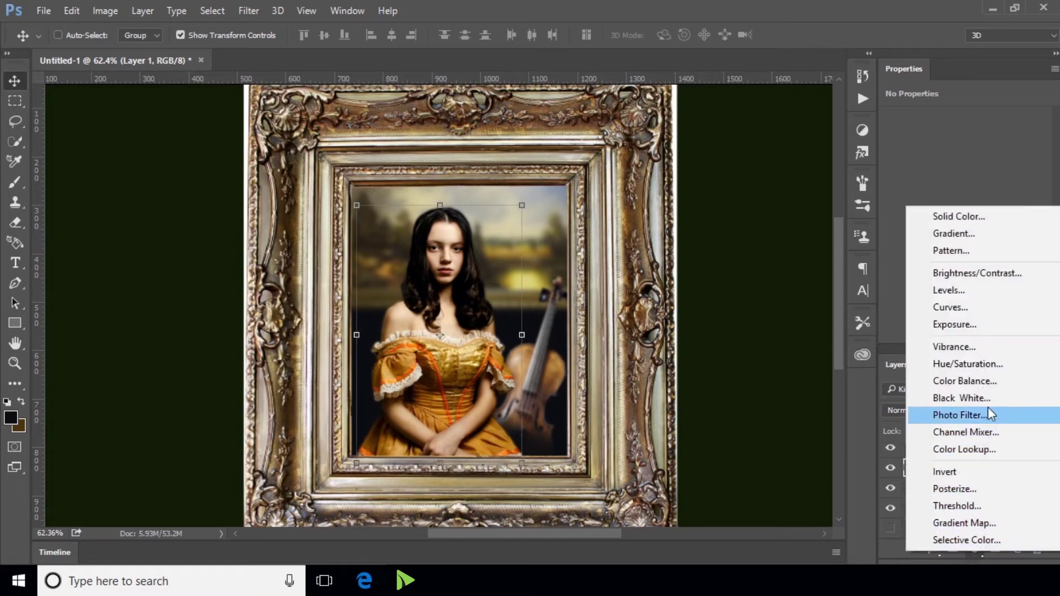
# Add a Black & White adjustment with Reds 71, Greens -45, Cyans -169, then a new empty layer
pyautogui.click(972, 398)
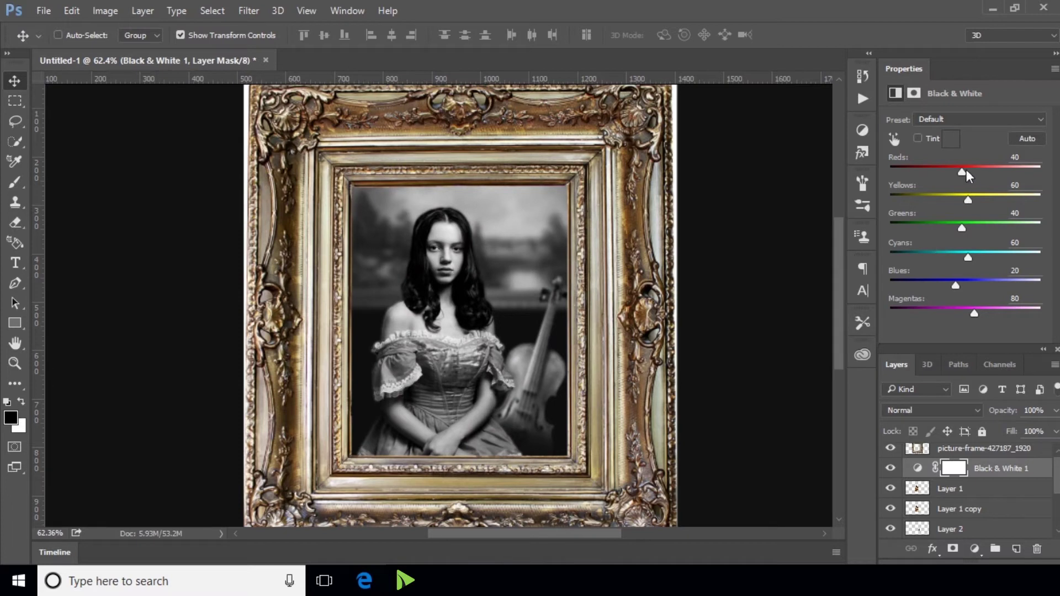
pyautogui.moveTo(971, 176); pyautogui.dragTo(971, 176)
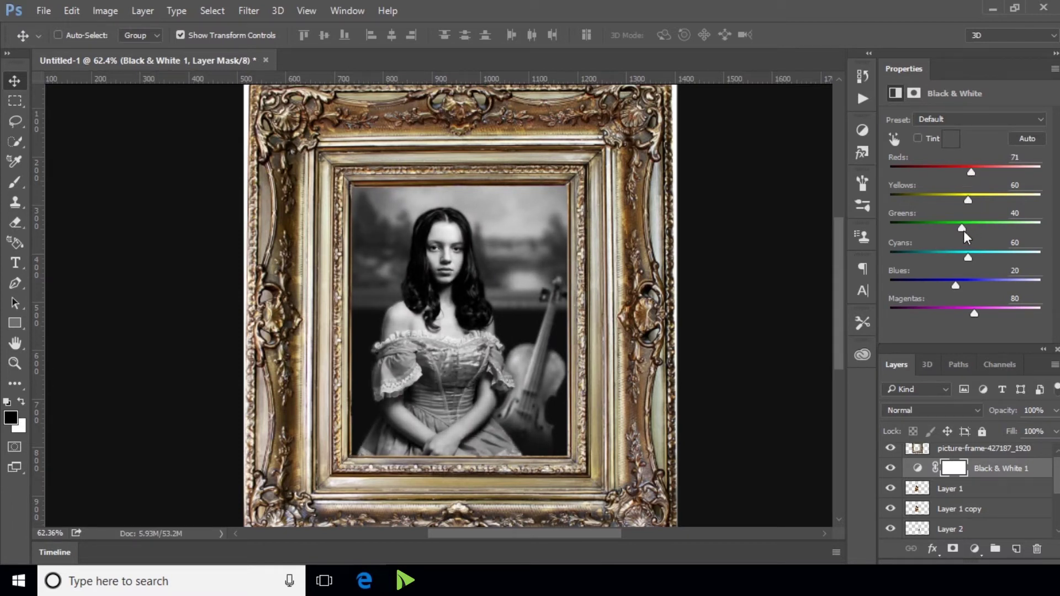
pyautogui.moveTo(964, 228)
pyautogui.mouseDown()
pyautogui.moveTo(988, 228)
pyautogui.moveTo(924, 229)
pyautogui.moveTo(939, 227)
pyautogui.mouseUp()
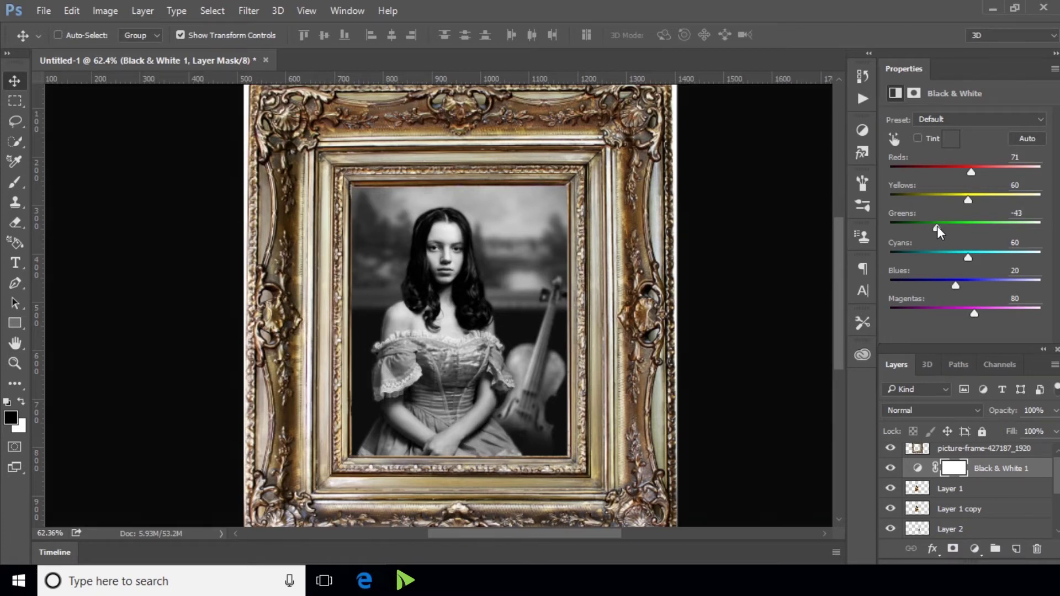
pyautogui.moveTo(936, 228); pyautogui.dragTo(936, 227)
pyautogui.moveTo(979, 259)
pyautogui.mouseDown()
pyautogui.moveTo(926, 257)
pyautogui.moveTo(989, 259)
pyautogui.moveTo(899, 264)
pyautogui.mouseUp()
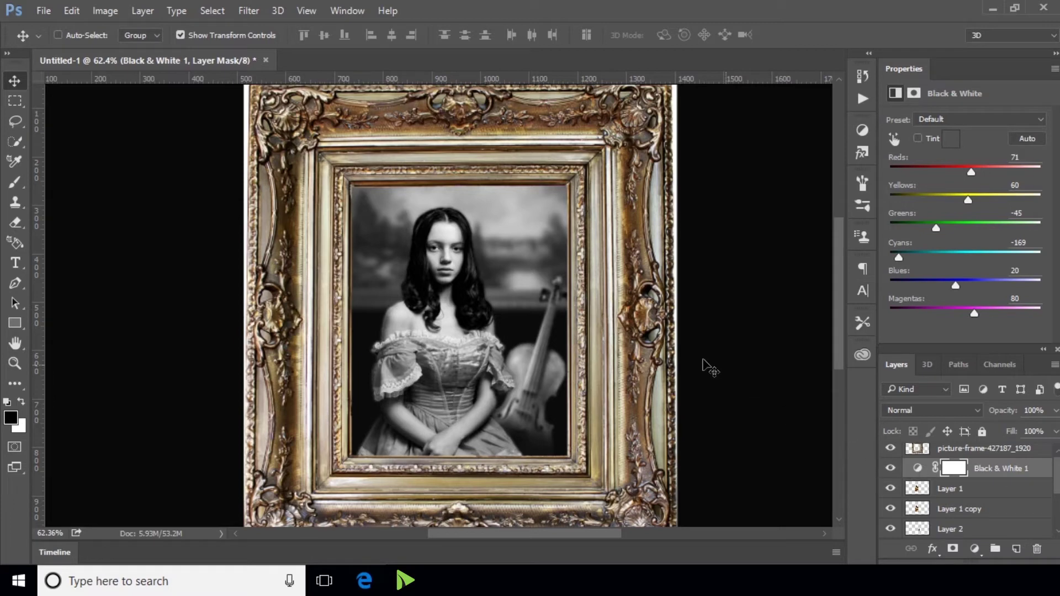
pyautogui.scroll(1, 354, 362)
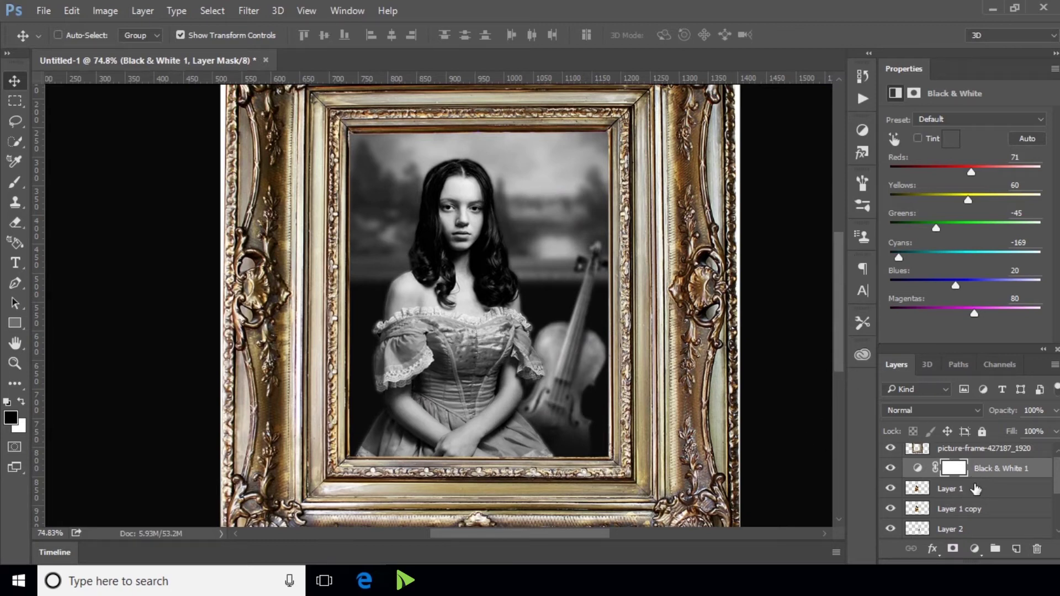
pyautogui.click(1015, 548)
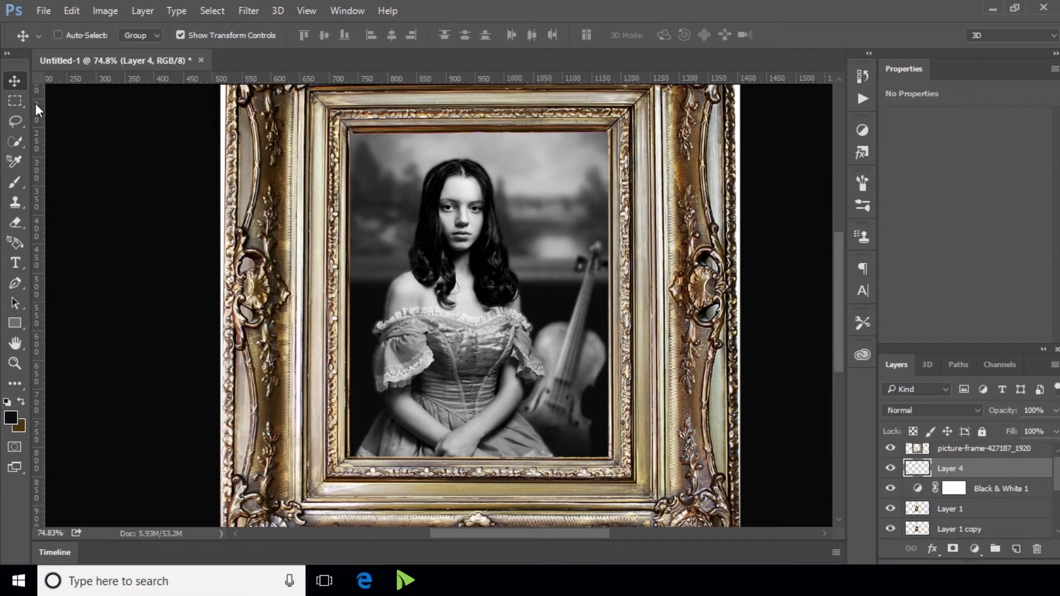
# Fill Layer 4 with brown and set its blend mode to Color
pyautogui.click(21, 403)
pyautogui.hotkey('alt', 'BackSpace')
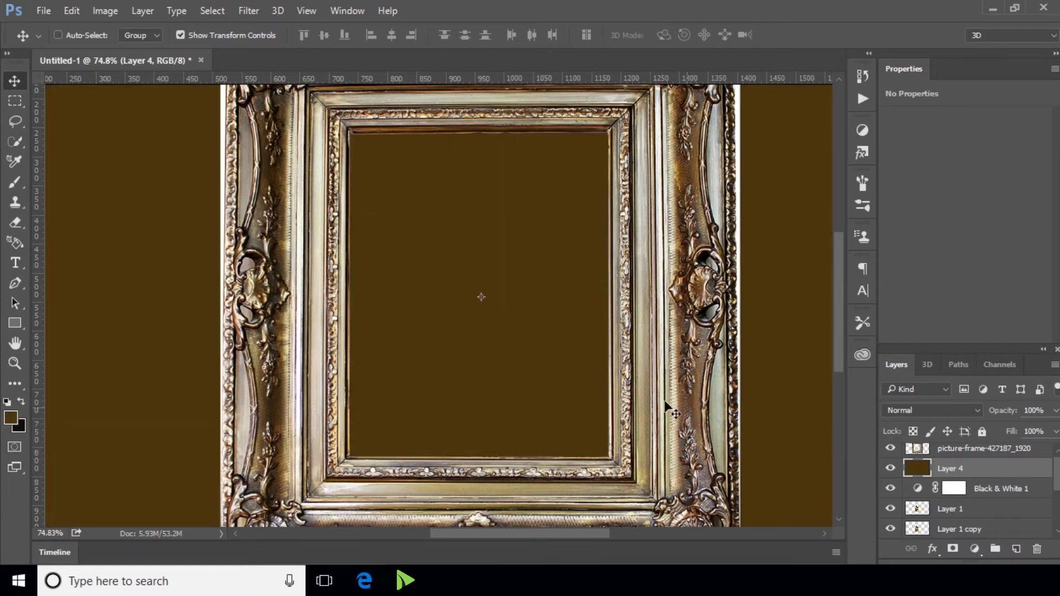
pyautogui.scroll(-3, 483, 342)
pyautogui.scroll(1, 482, 339)
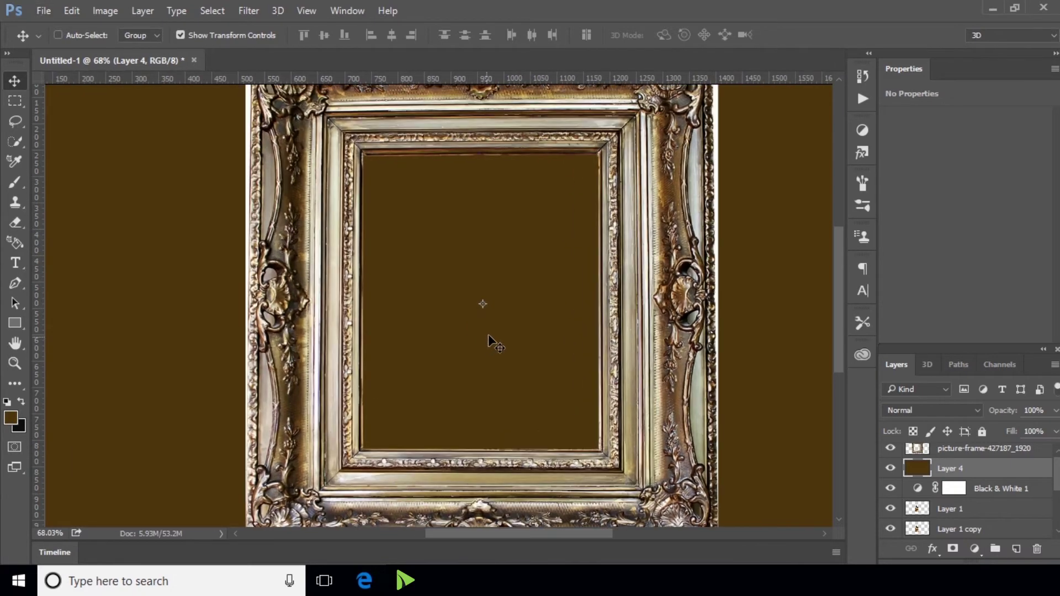
pyautogui.click(931, 413)
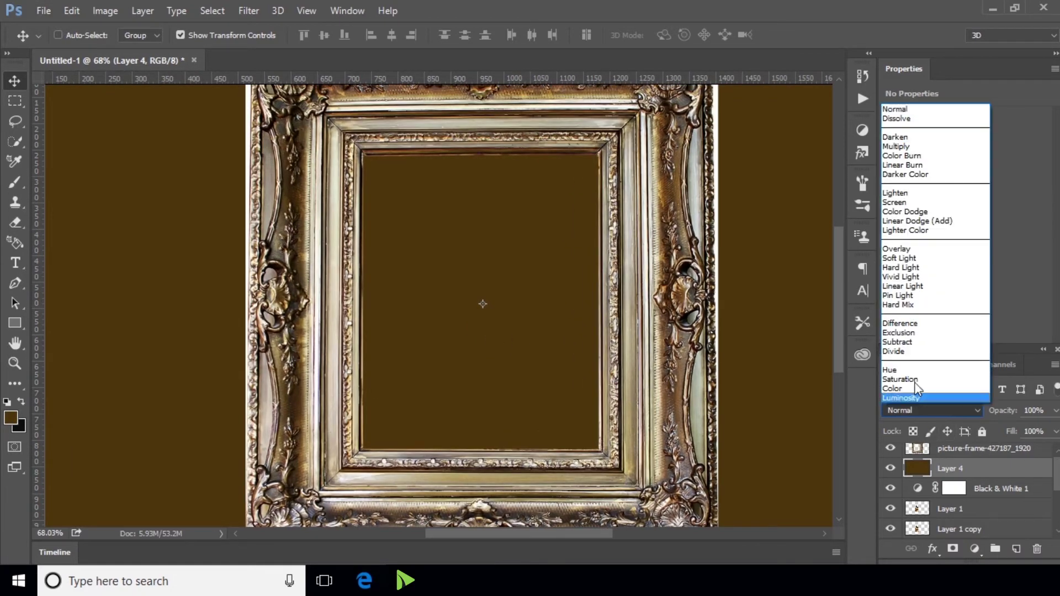
pyautogui.click(910, 386)
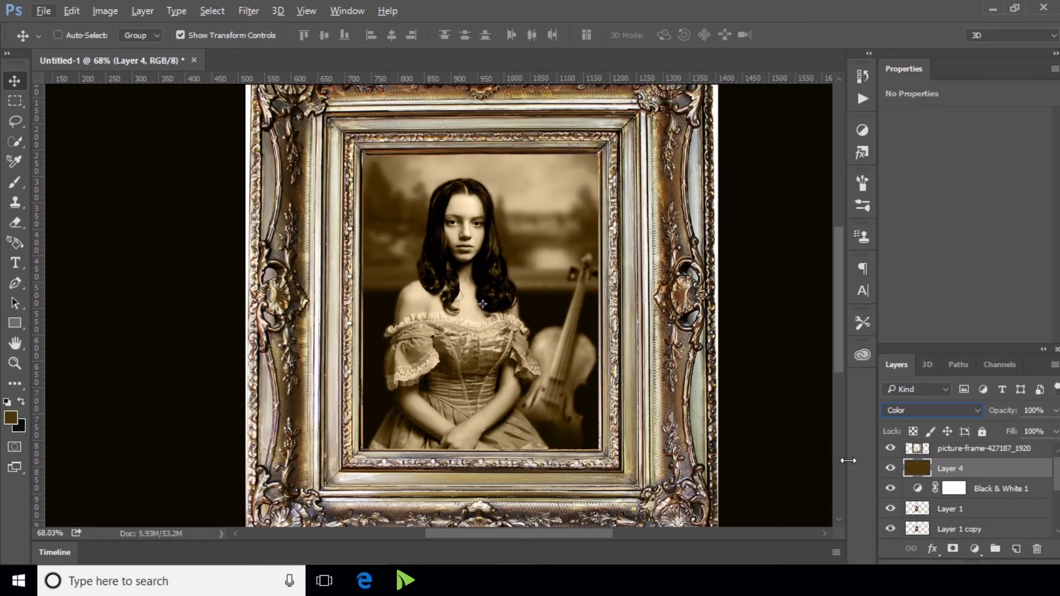
# Pick a slightly lighter brown foreground and set Layer 4 opacity to 90%
pyautogui.click(11, 418)
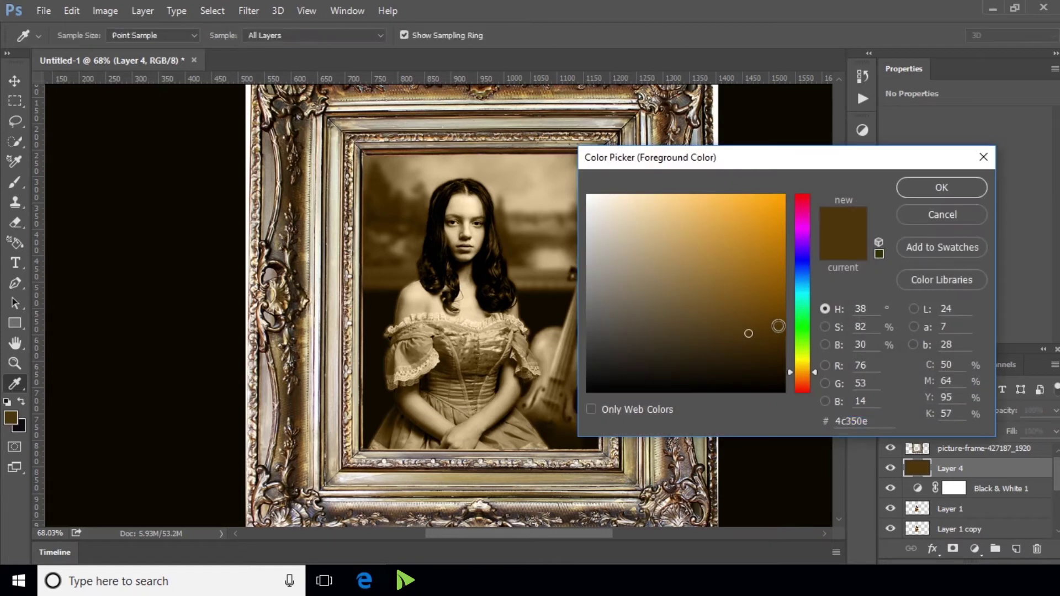
pyautogui.click(749, 326)
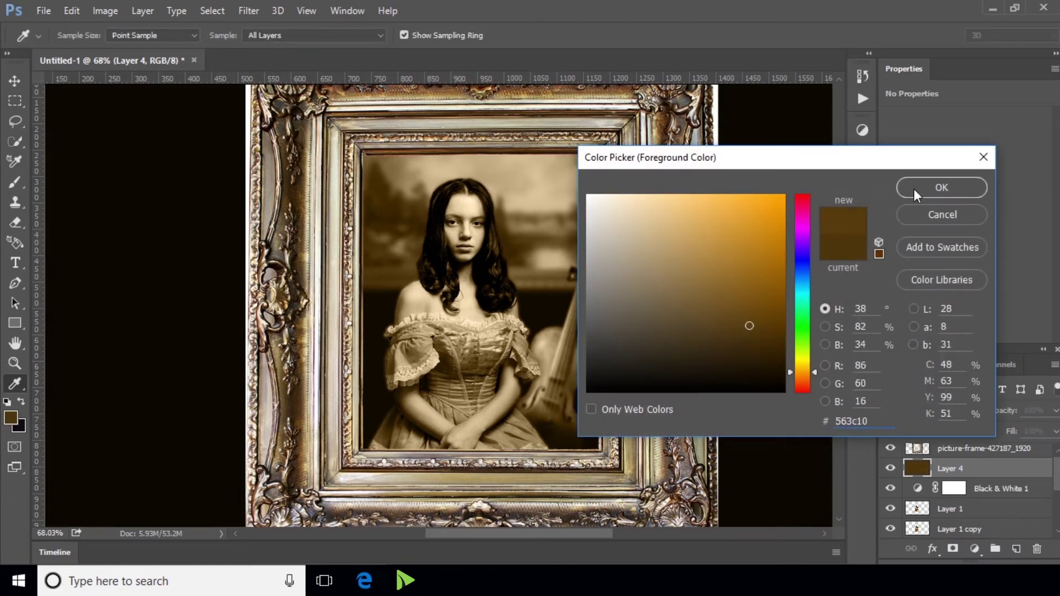
pyautogui.click(913, 189)
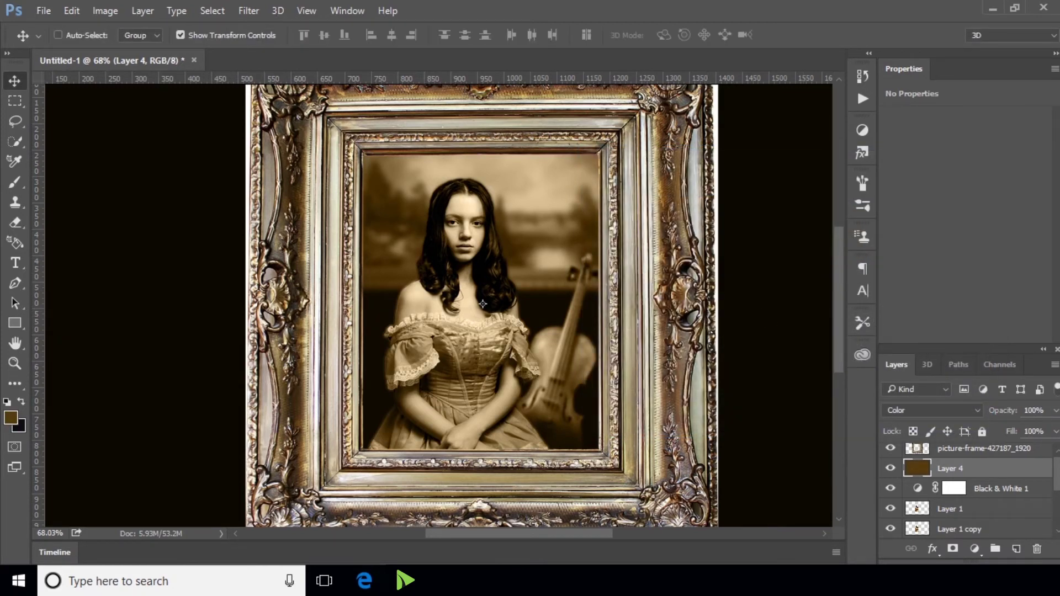
pyautogui.click(1055, 414)
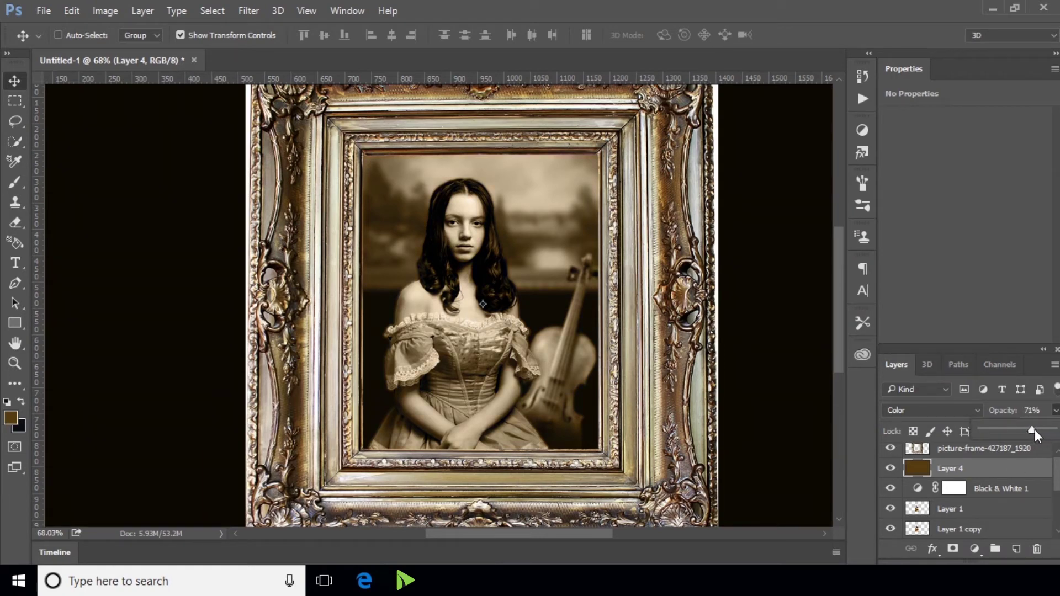
pyautogui.moveTo(1041, 432); pyautogui.dragTo(1055, 431)
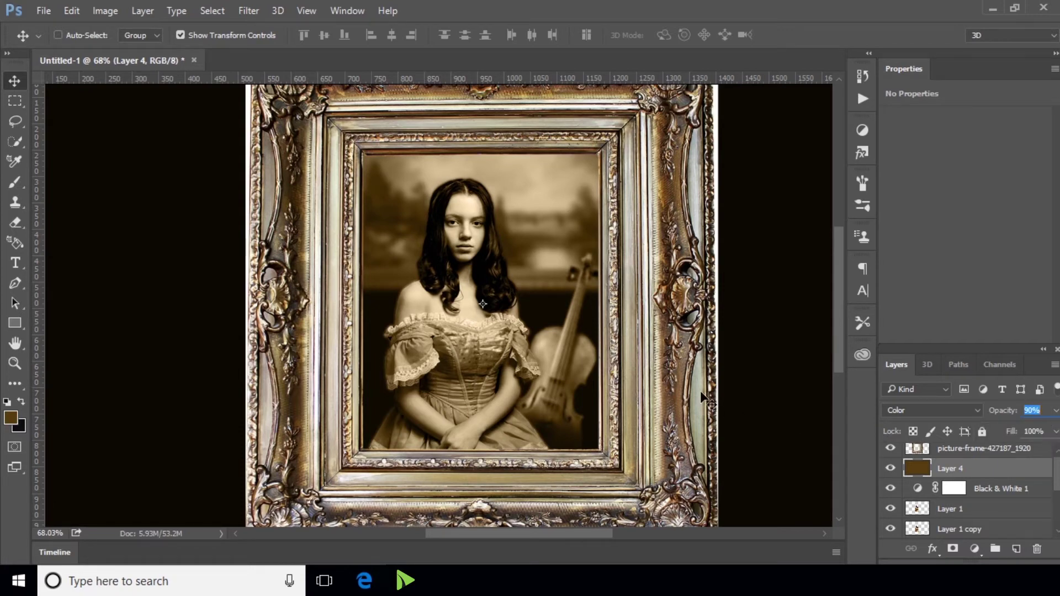
pyautogui.click(14, 82)
# Drag the vintage paper texture image from the source folder into the portrait document
pyautogui.scroll(-1, 1018, 458)
pyautogui.scroll(-2, 542, 339)
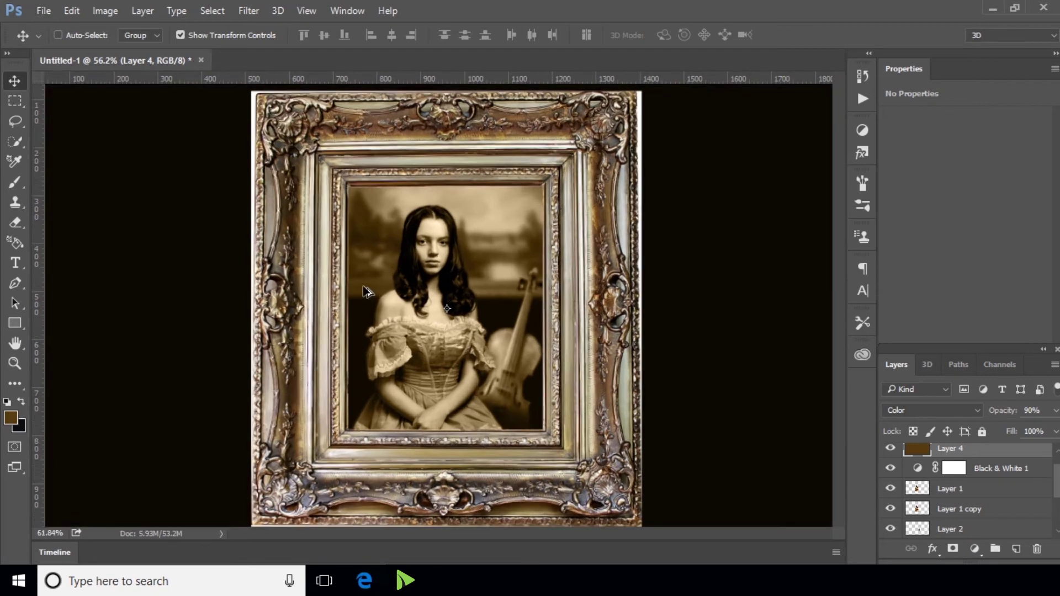
pyautogui.scroll(1, 365, 292)
pyautogui.scroll(1, 354, 290)
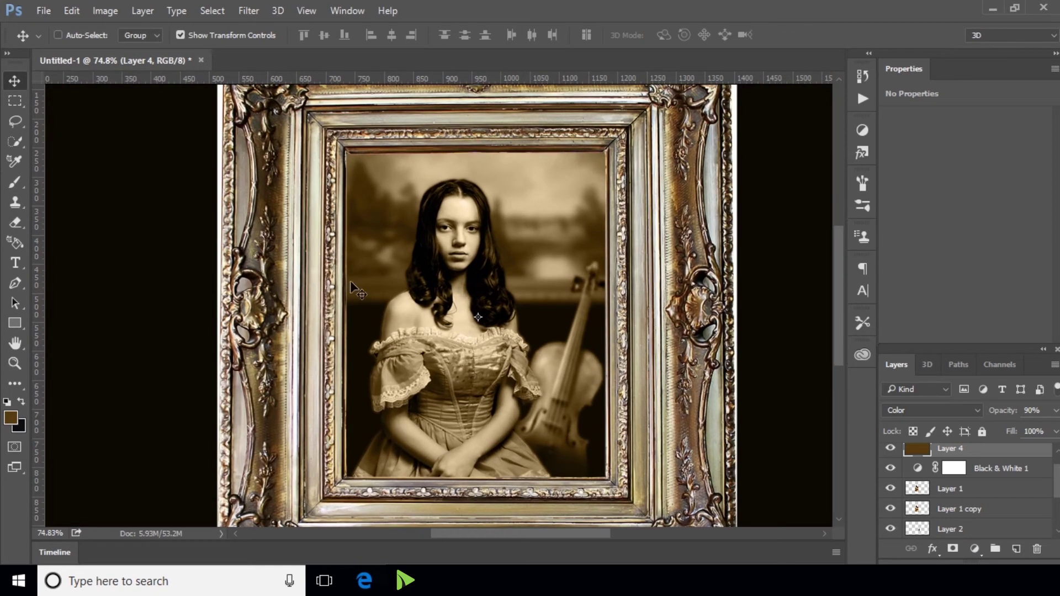
pyautogui.scroll(1, 1023, 504)
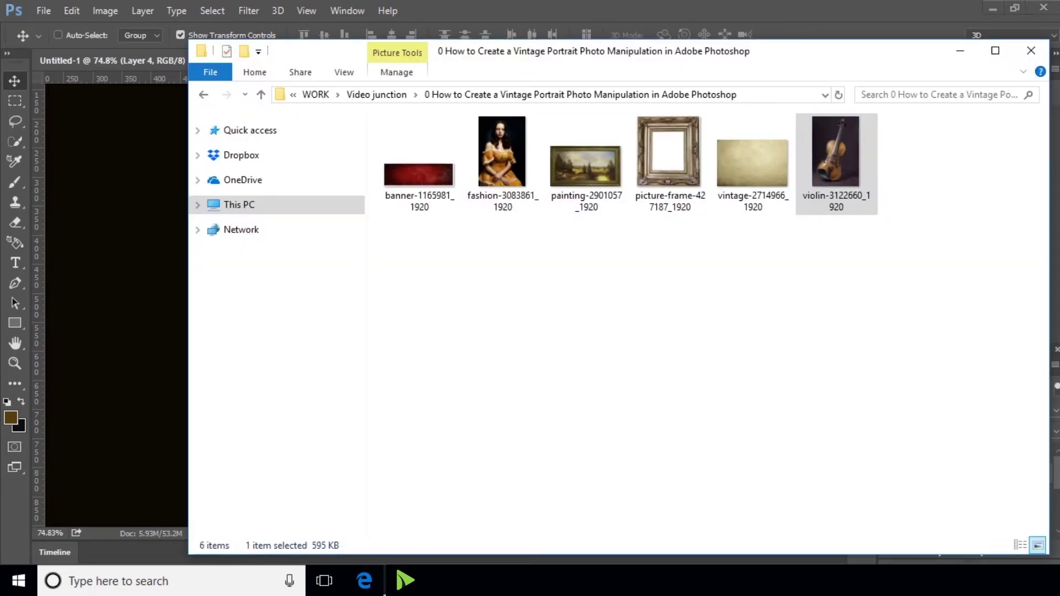
pyautogui.click(735, 200)
pyautogui.moveTo(735, 203)
pyautogui.mouseDown()
pyautogui.moveTo(48, 328)
pyautogui.moveTo(85, 325)
pyautogui.mouseUp()
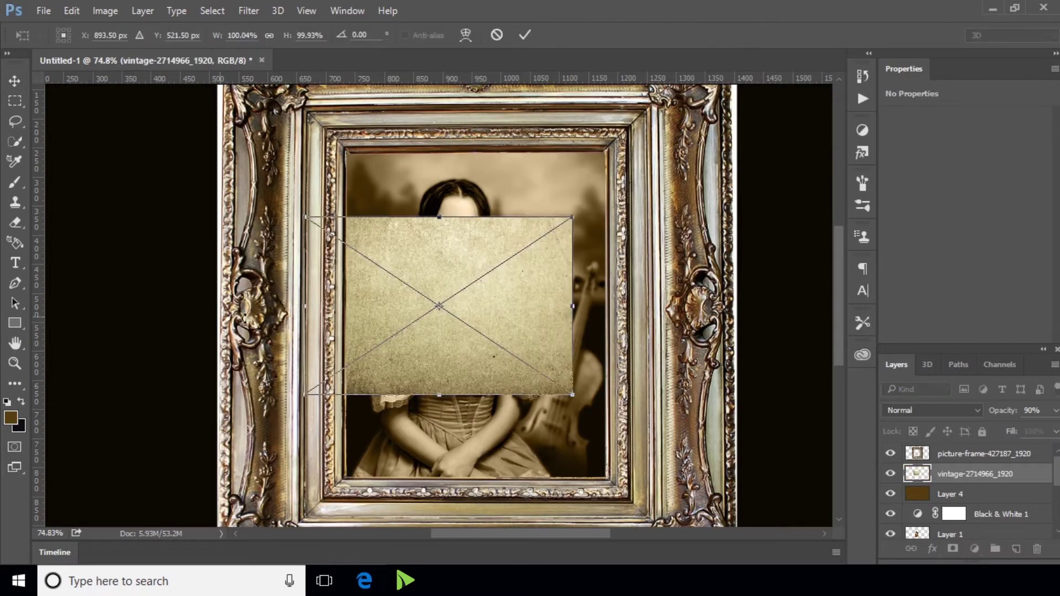
# Centre and enlarge the vintage texture to about 188% to fill the frame opening, below Black & White 1
pyautogui.moveTo(498, 320); pyautogui.dragTo(548, 330)
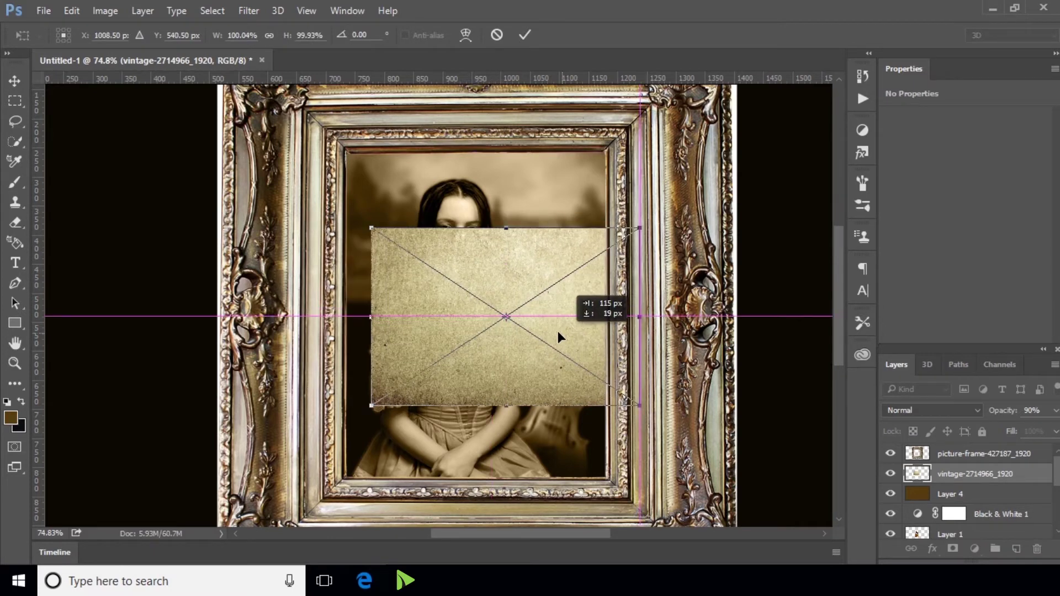
pyautogui.moveTo(548, 330); pyautogui.dragTo(534, 331)
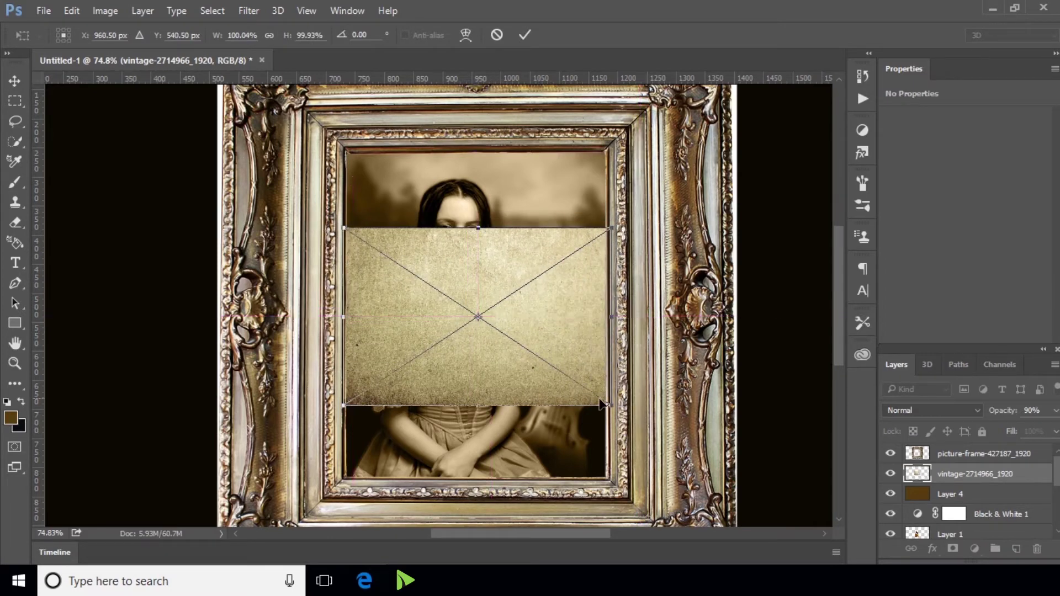
pyautogui.moveTo(608, 405); pyautogui.dragTo(718, 507)
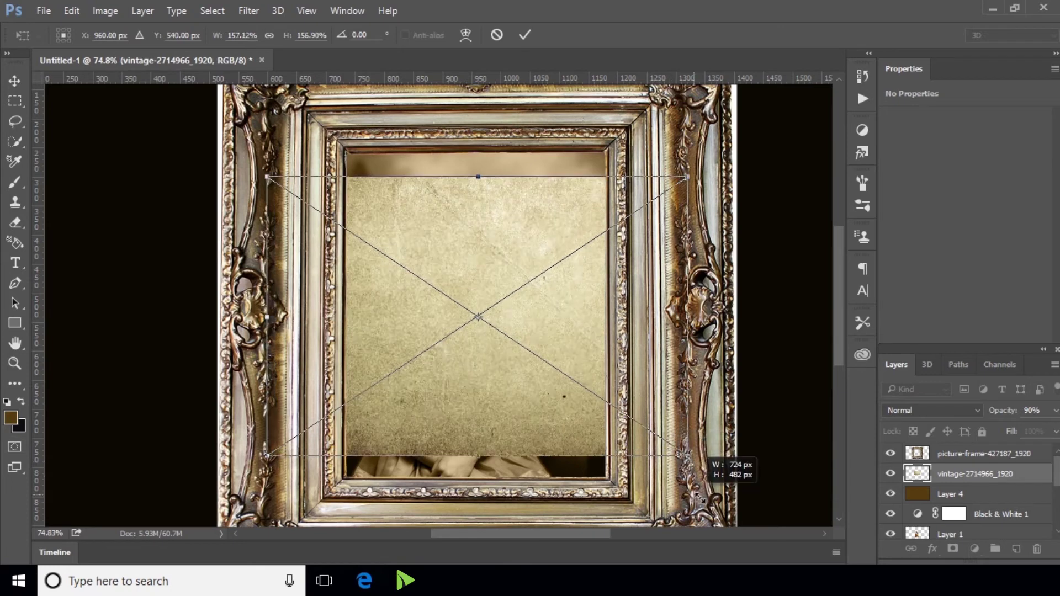
pyautogui.moveTo(718, 507); pyautogui.dragTo(732, 520)
pyautogui.press('Return')
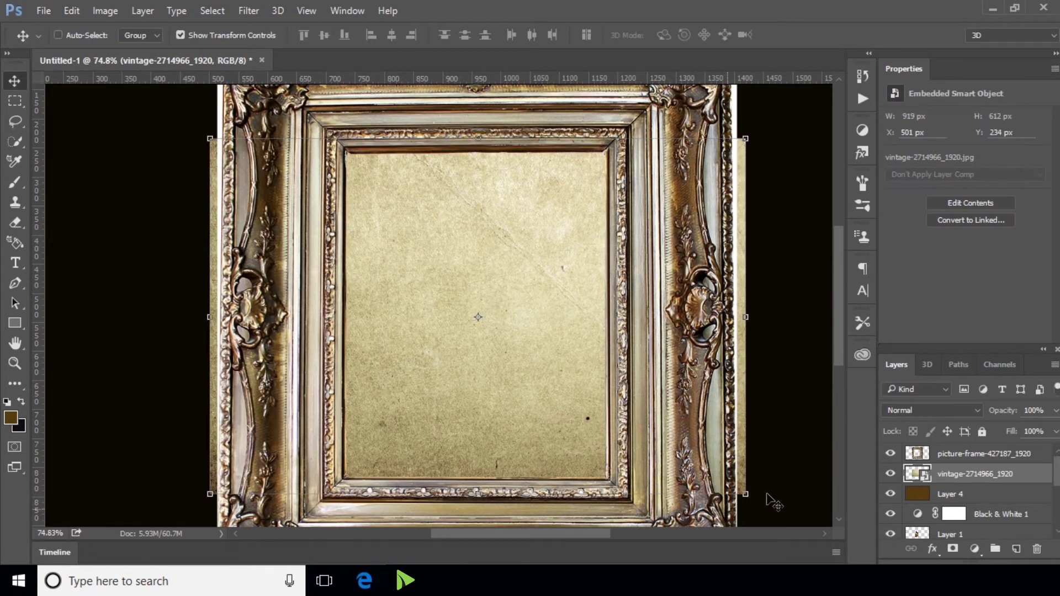
pyautogui.moveTo(960, 485); pyautogui.dragTo(963, 525)
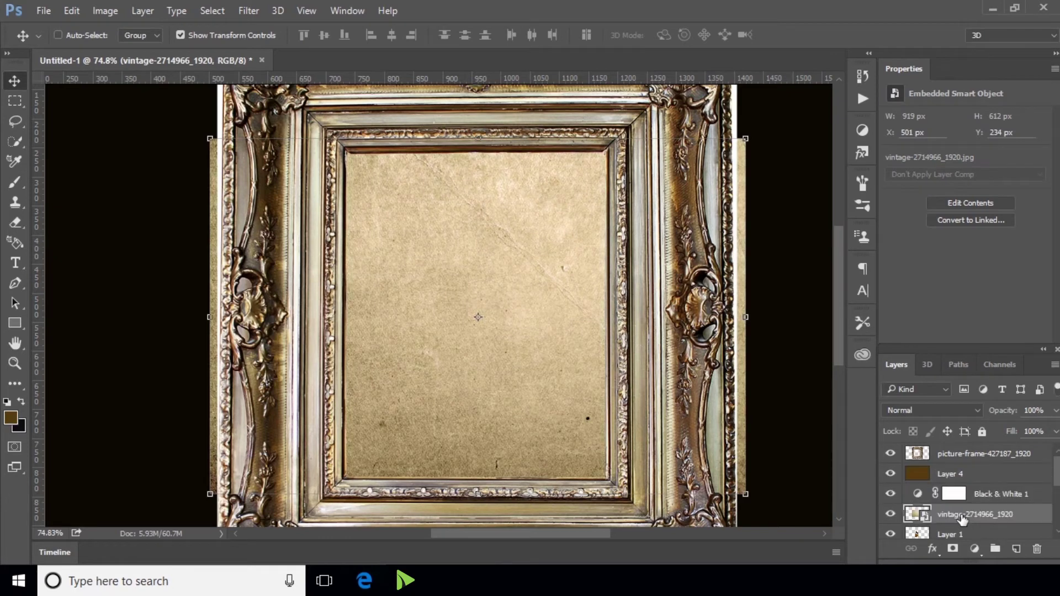
# Add a mask to the vintage layer and brush in the woman's face, figure and arms
pyautogui.click(953, 549)
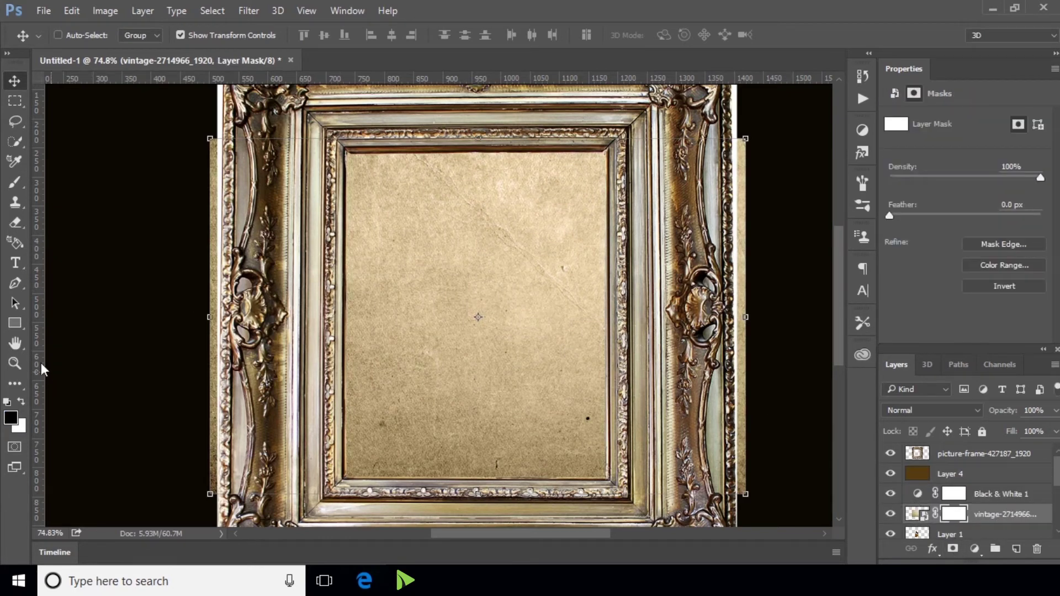
pyautogui.click(16, 184)
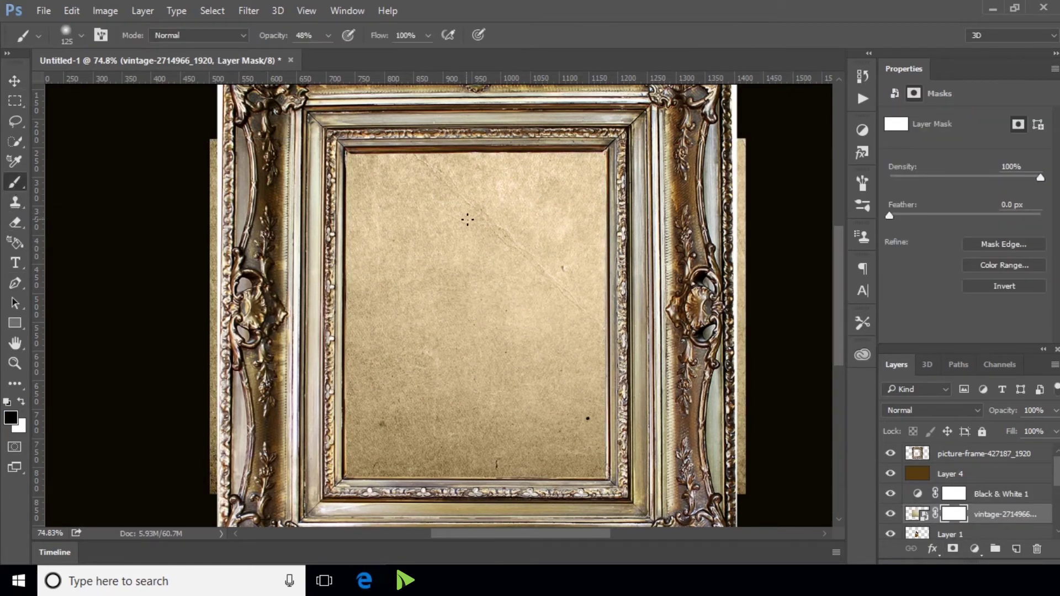
pyautogui.moveTo(467, 217)
pyautogui.mouseDown()
pyautogui.moveTo(461, 209)
pyautogui.moveTo(448, 236)
pyautogui.moveTo(411, 176)
pyautogui.moveTo(370, 169)
pyautogui.moveTo(356, 185)
pyautogui.moveTo(320, 295)
pyautogui.moveTo(368, 198)
pyautogui.moveTo(365, 409)
pyautogui.moveTo(392, 165)
pyautogui.mouseUp()
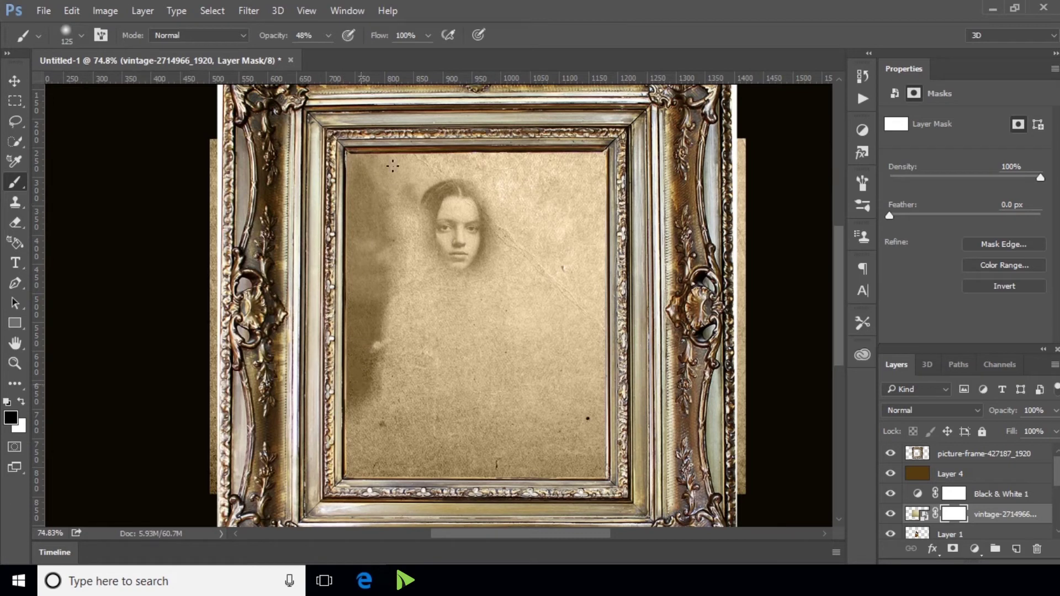
pyautogui.moveTo(585, 199)
pyautogui.mouseDown()
pyautogui.moveTo(599, 184)
pyautogui.moveTo(592, 407)
pyautogui.moveTo(575, 387)
pyautogui.moveTo(610, 448)
pyautogui.moveTo(602, 475)
pyautogui.mouseUp()
pyautogui.moveTo(354, 466); pyautogui.dragTo(464, 467)
pyautogui.moveTo(348, 442)
pyautogui.mouseDown()
pyautogui.moveTo(553, 441)
pyautogui.moveTo(285, 438)
pyautogui.moveTo(552, 409)
pyautogui.moveTo(386, 403)
pyautogui.moveTo(516, 355)
pyautogui.moveTo(482, 449)
pyautogui.moveTo(569, 236)
pyautogui.mouseUp()
pyautogui.moveTo(402, 417); pyautogui.dragTo(469, 378)
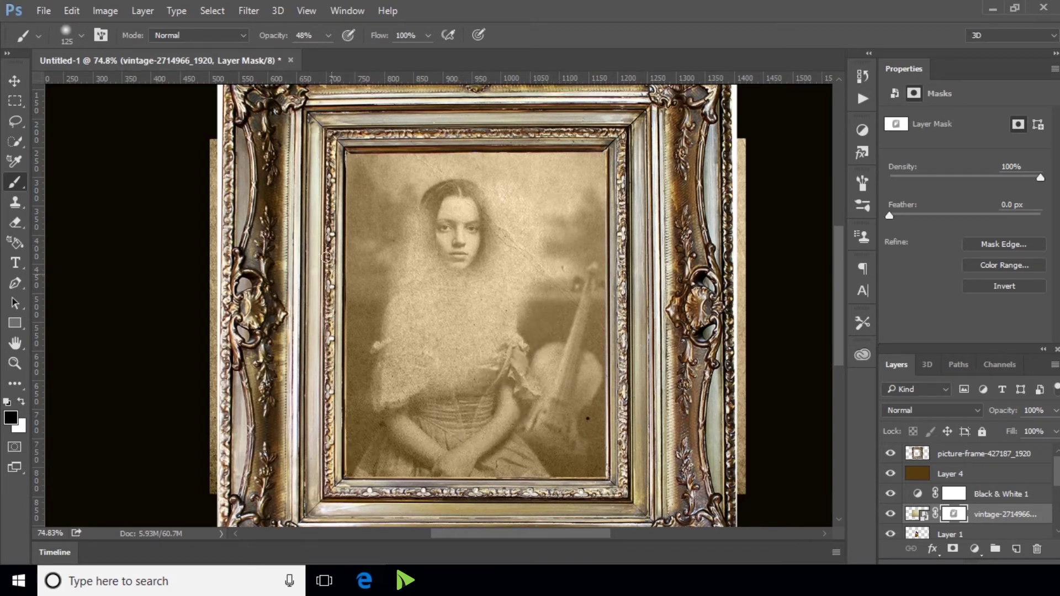
# Paint the mask at 68% brush opacity over hair, sleeve, dress and arms, then set 33%
pyautogui.click(329, 35)
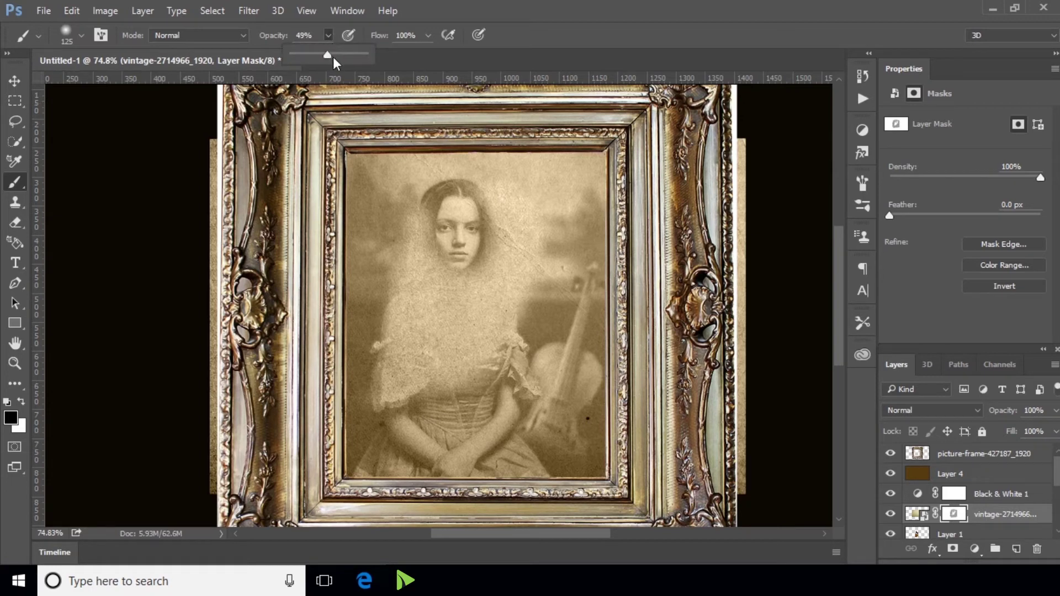
pyautogui.moveTo(340, 60); pyautogui.dragTo(342, 60)
pyautogui.moveTo(364, 172); pyautogui.dragTo(362, 238)
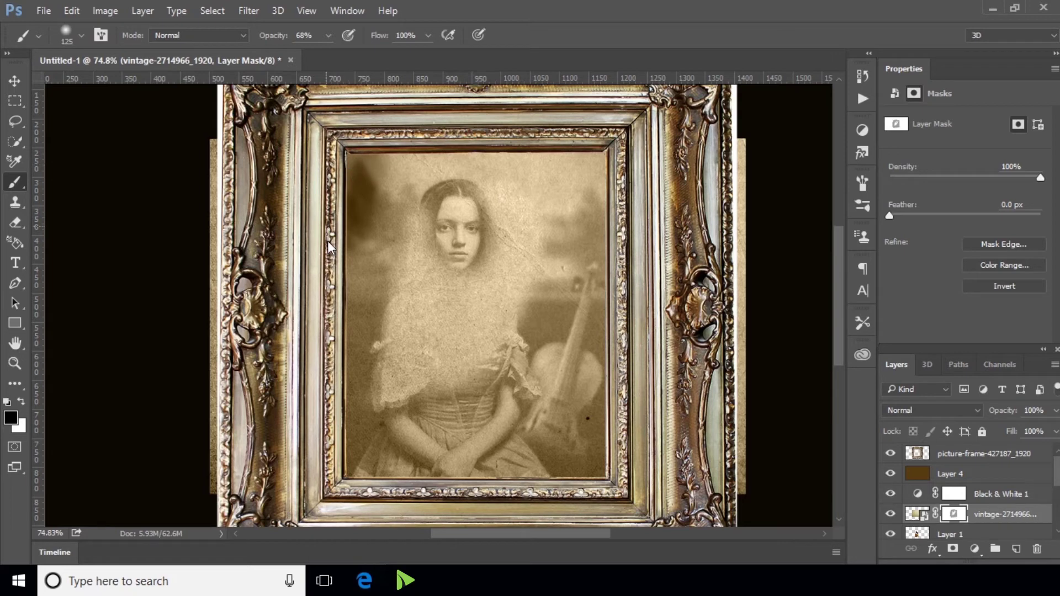
pyautogui.moveTo(366, 209); pyautogui.dragTo(374, 190)
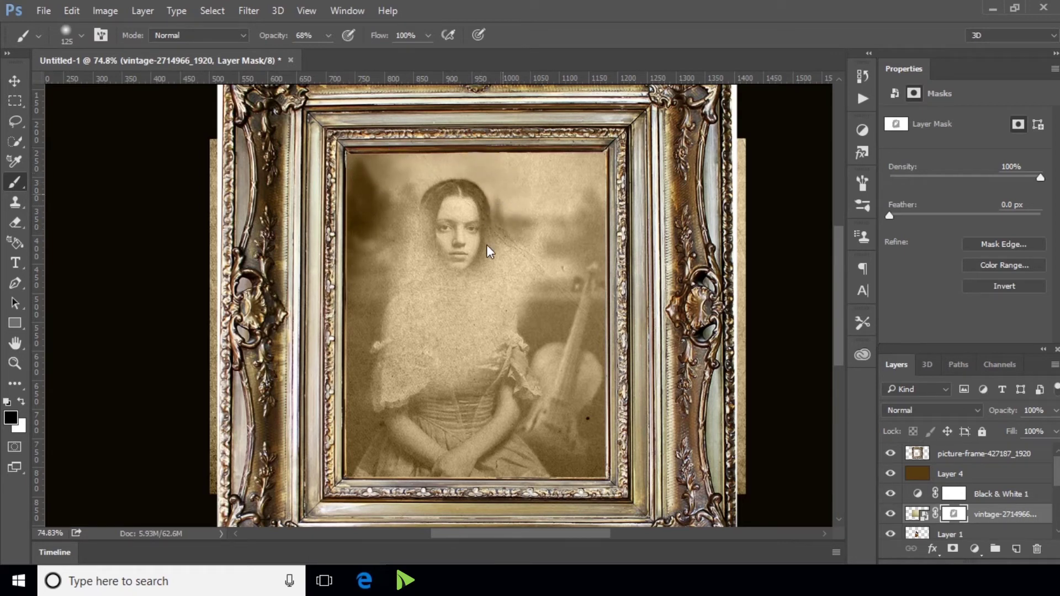
pyautogui.moveTo(486, 273)
pyautogui.mouseDown()
pyautogui.moveTo(467, 222)
pyautogui.moveTo(429, 211)
pyautogui.mouseUp()
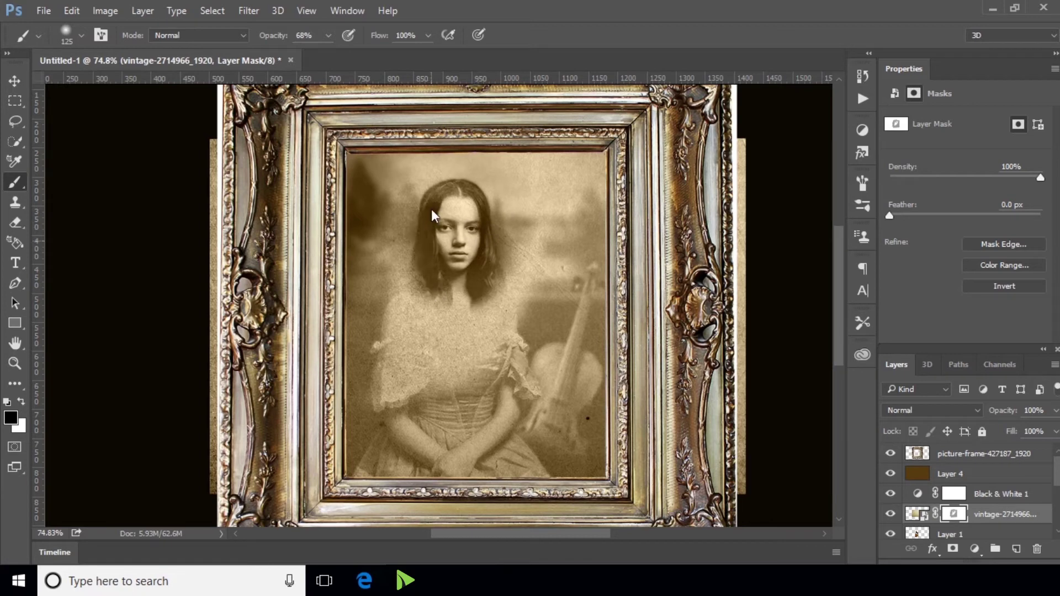
pyautogui.moveTo(432, 258)
pyautogui.mouseDown()
pyautogui.moveTo(471, 311)
pyautogui.moveTo(462, 316)
pyautogui.moveTo(544, 298)
pyautogui.moveTo(529, 329)
pyautogui.mouseUp()
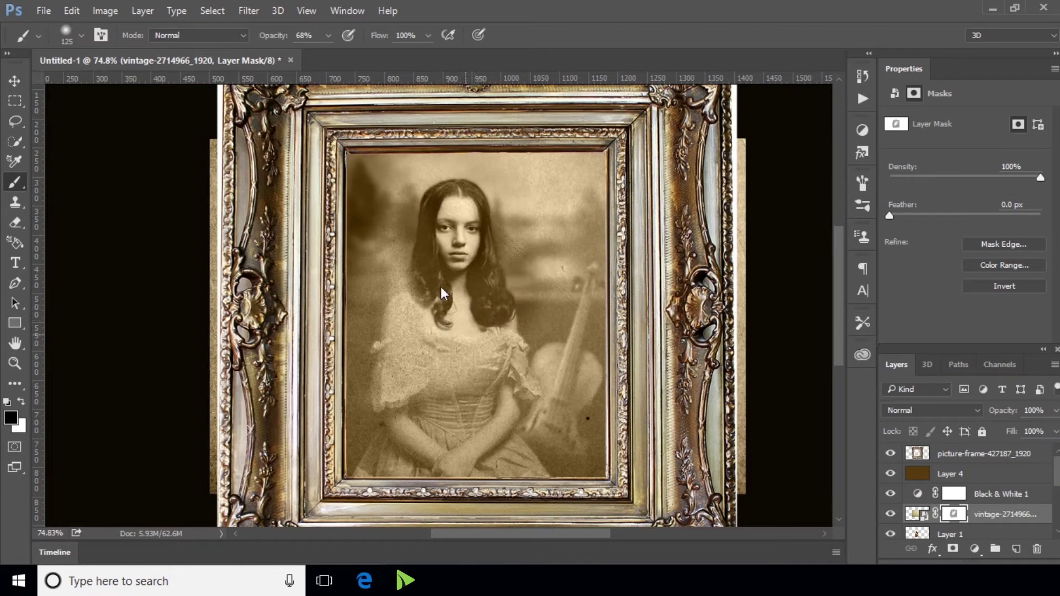
pyautogui.moveTo(385, 373); pyautogui.dragTo(399, 391)
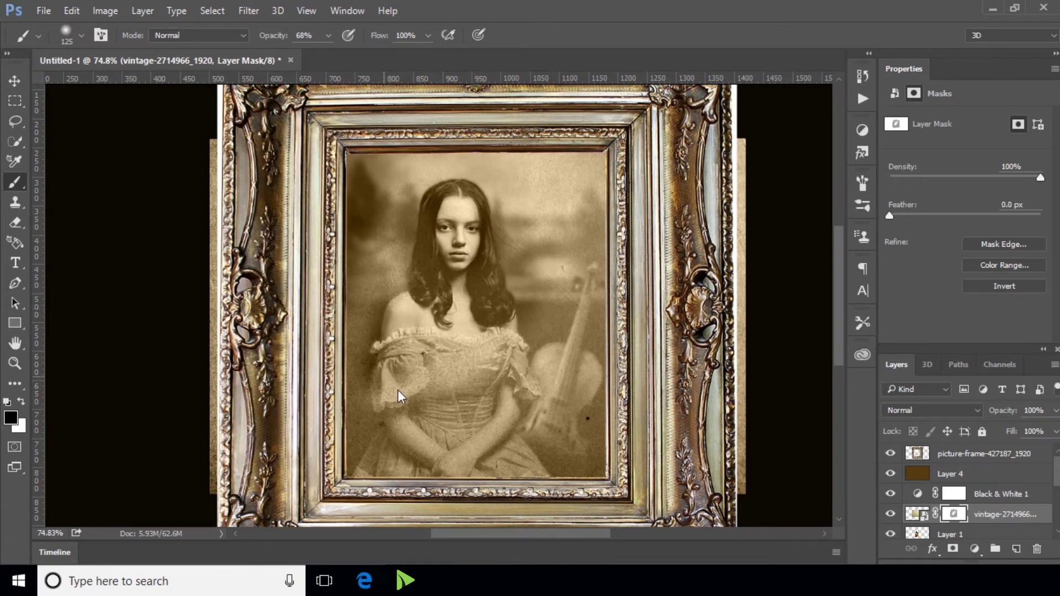
pyautogui.moveTo(414, 434)
pyautogui.mouseDown()
pyautogui.moveTo(428, 364)
pyautogui.moveTo(490, 398)
pyautogui.mouseUp()
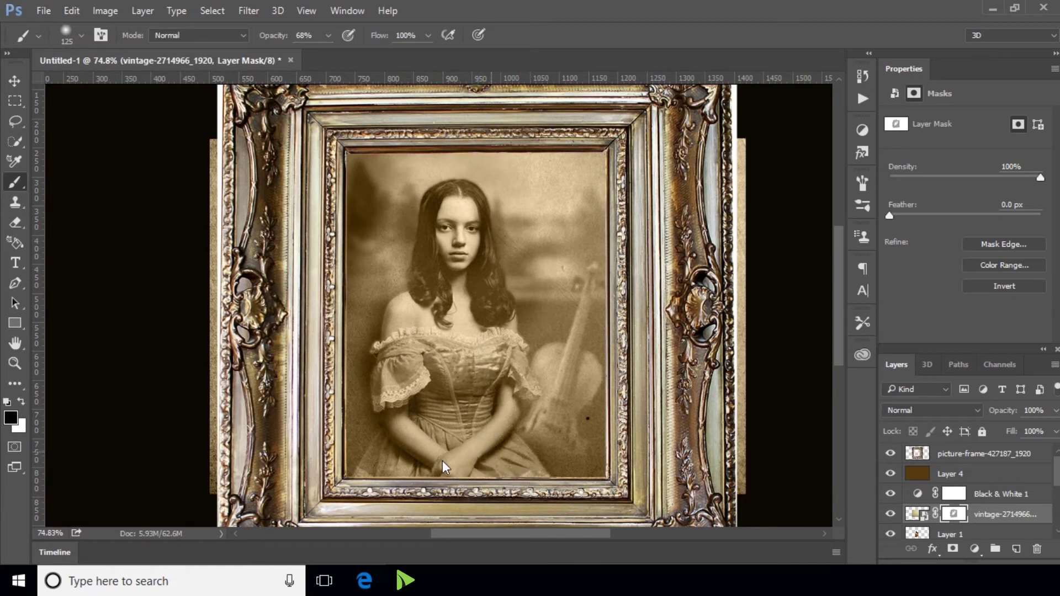
pyautogui.moveTo(444, 450)
pyautogui.mouseDown()
pyautogui.moveTo(424, 425)
pyautogui.moveTo(368, 479)
pyautogui.mouseUp()
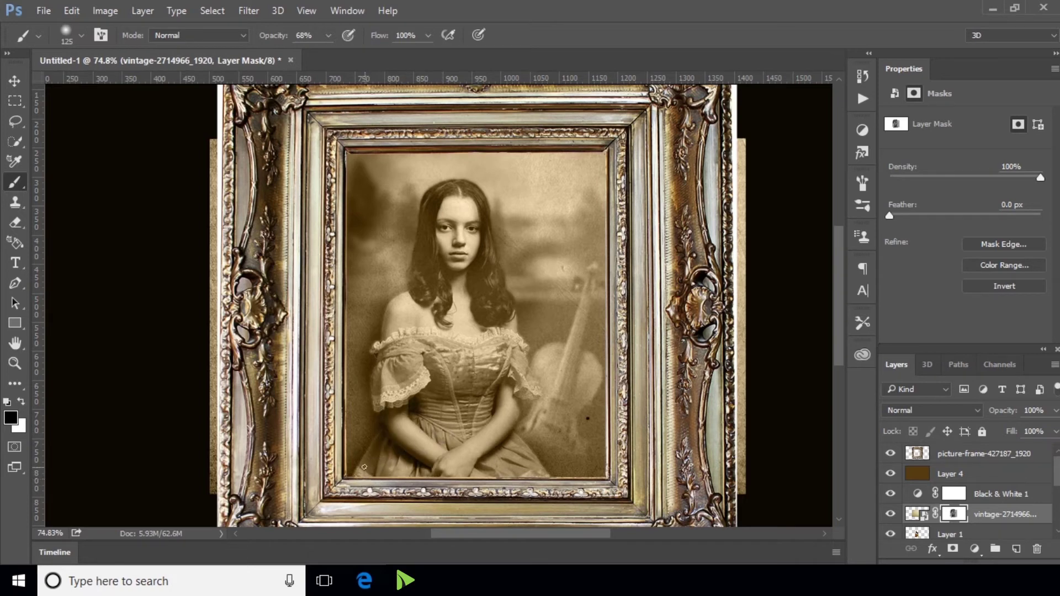
pyautogui.click(326, 42)
pyautogui.write('33')
# With a larger 33% brush, mask in the violin, lower-left background, neck hair and eyes
pyautogui.press('Return')
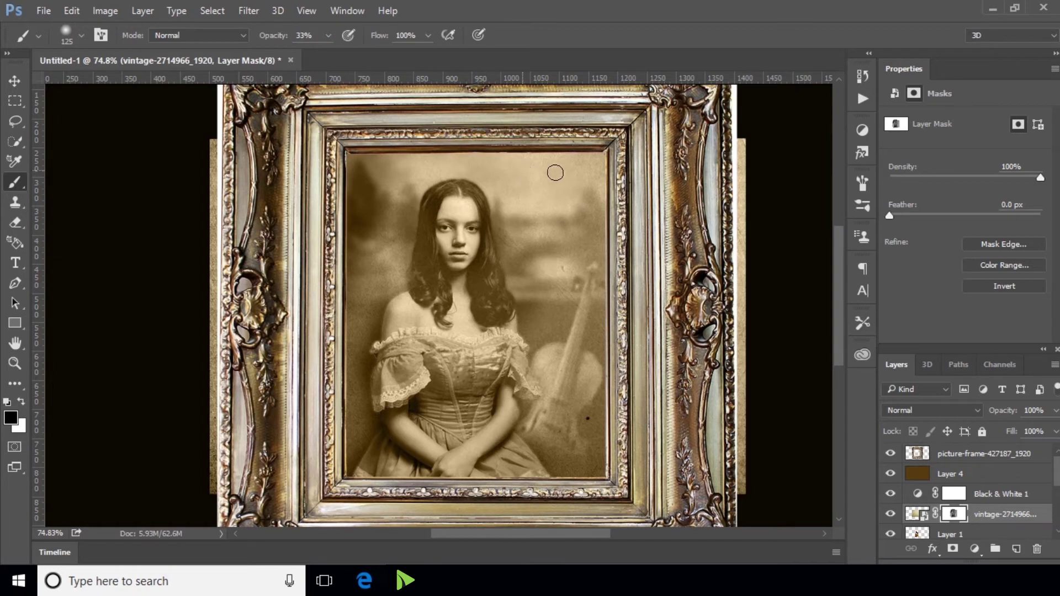
pyautogui.hotkey('shift', ']')
pyautogui.hotkey('shift', ']')
pyautogui.hotkey('shift', ']')
pyautogui.moveTo(584, 309)
pyautogui.mouseDown()
pyautogui.moveTo(575, 469)
pyautogui.moveTo(573, 453)
pyautogui.mouseUp()
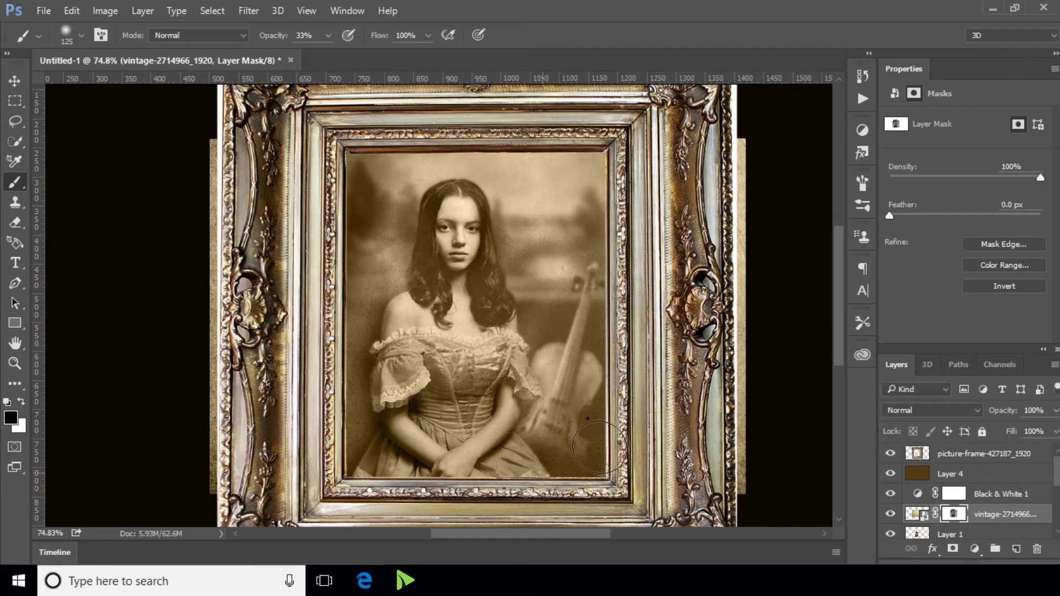
pyautogui.moveTo(386, 442)
pyautogui.mouseDown()
pyautogui.moveTo(335, 268)
pyautogui.moveTo(347, 204)
pyautogui.mouseUp()
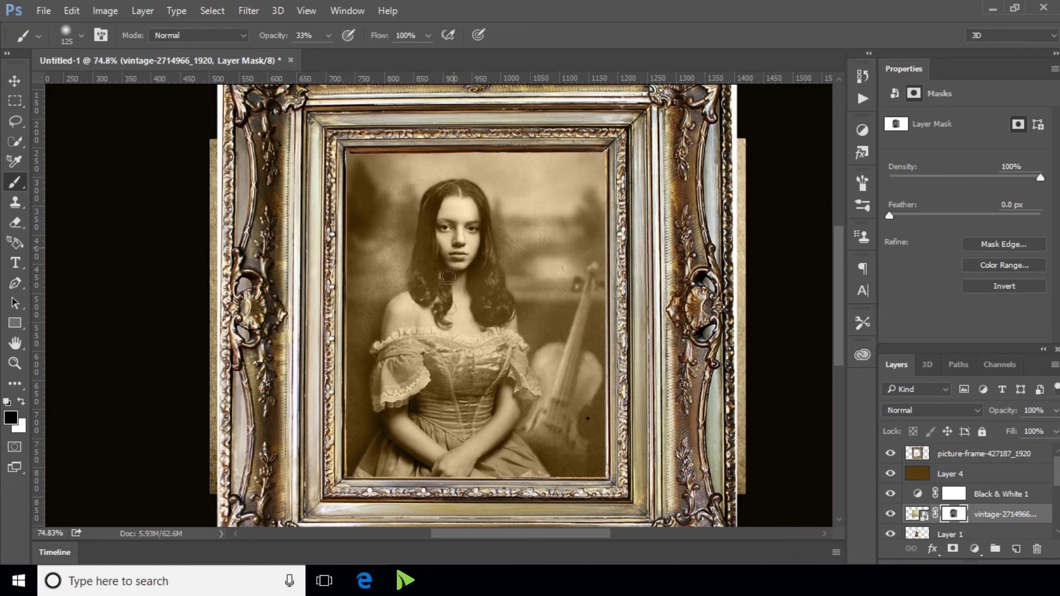
pyautogui.moveTo(448, 277); pyautogui.dragTo(436, 292)
pyautogui.moveTo(453, 227); pyautogui.dragTo(460, 270)
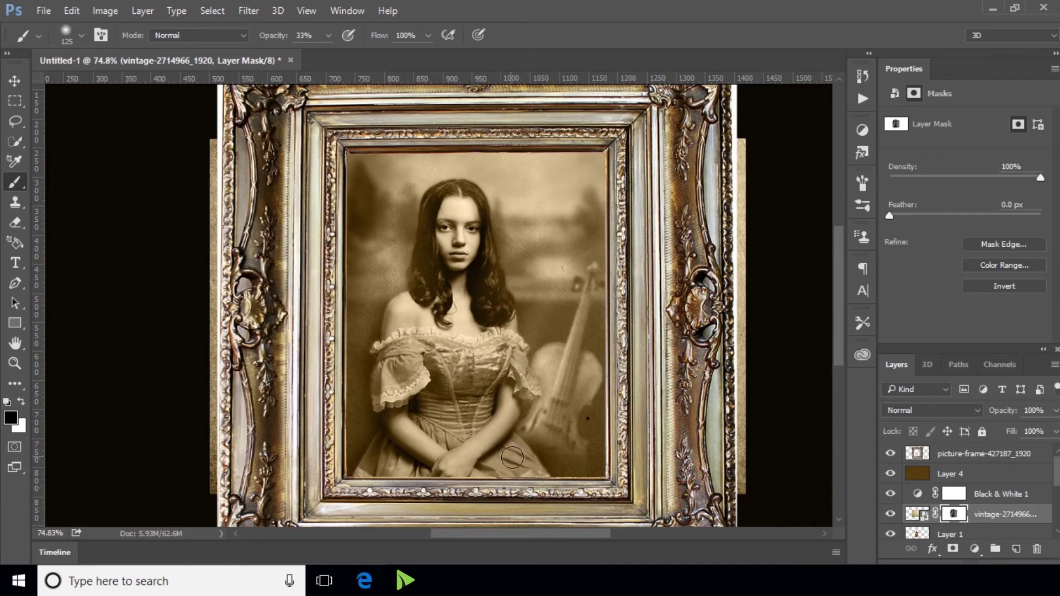
# Paint more mask over the violin body and neck, the background beside the woman, and the lower right
pyautogui.moveTo(551, 398); pyautogui.dragTo(578, 360)
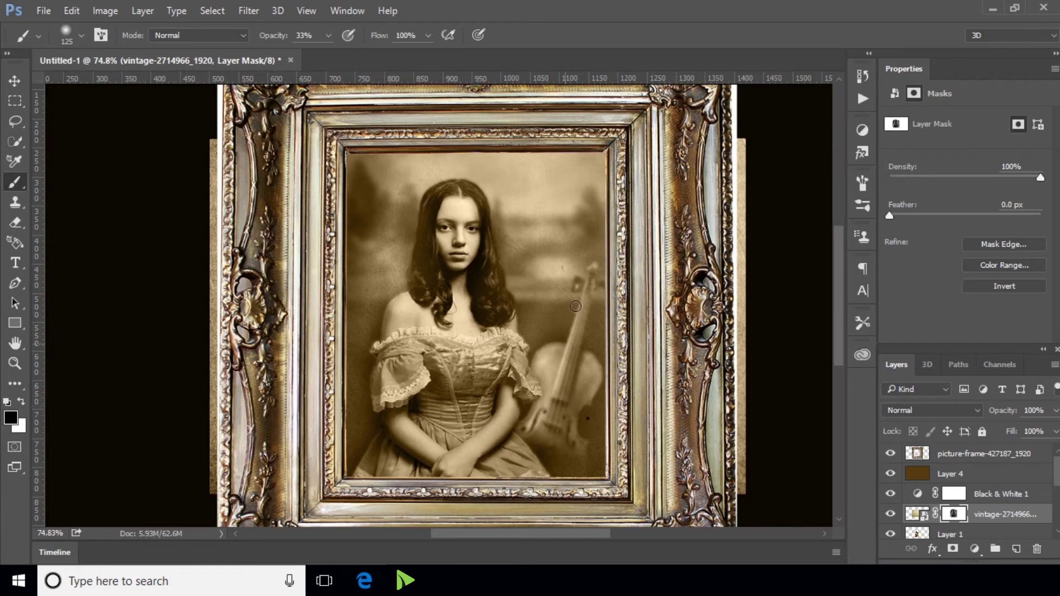
pyautogui.moveTo(575, 308); pyautogui.dragTo(587, 296)
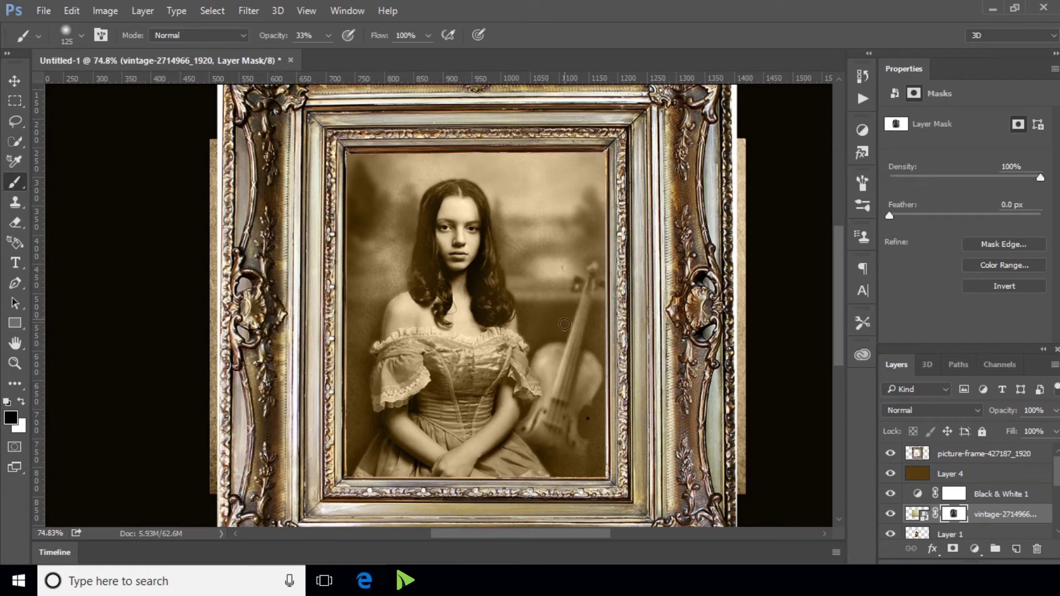
pyautogui.moveTo(549, 229); pyautogui.dragTo(553, 243)
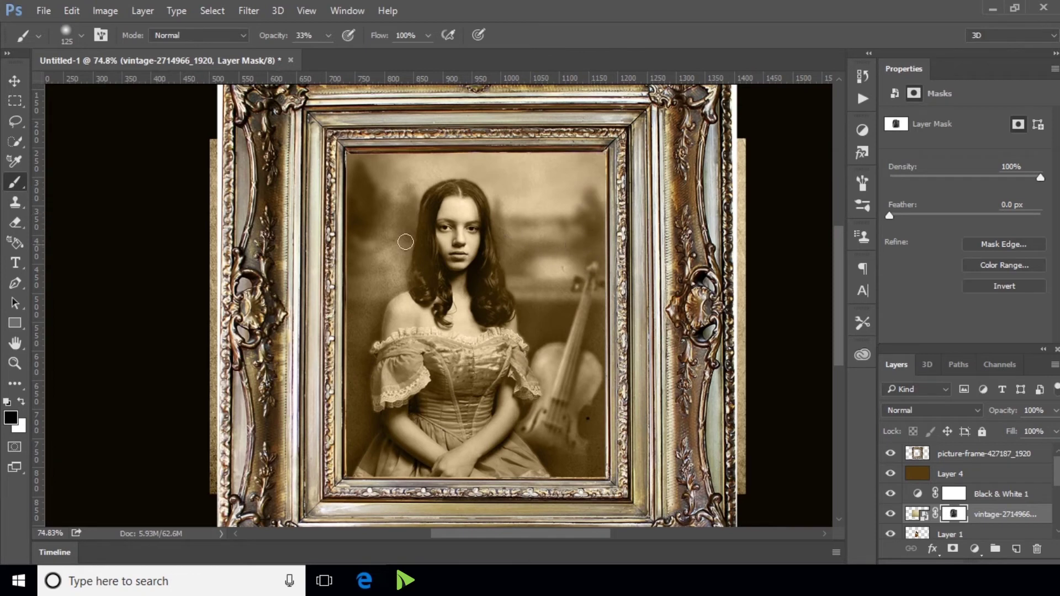
pyautogui.moveTo(396, 213); pyautogui.dragTo(401, 221)
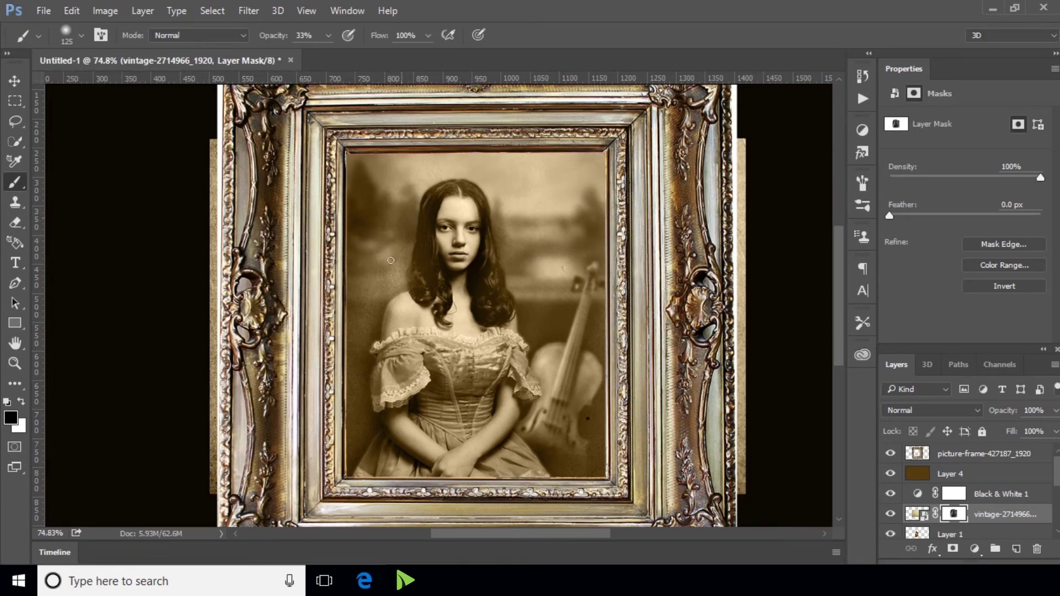
pyautogui.moveTo(356, 317); pyautogui.dragTo(356, 283)
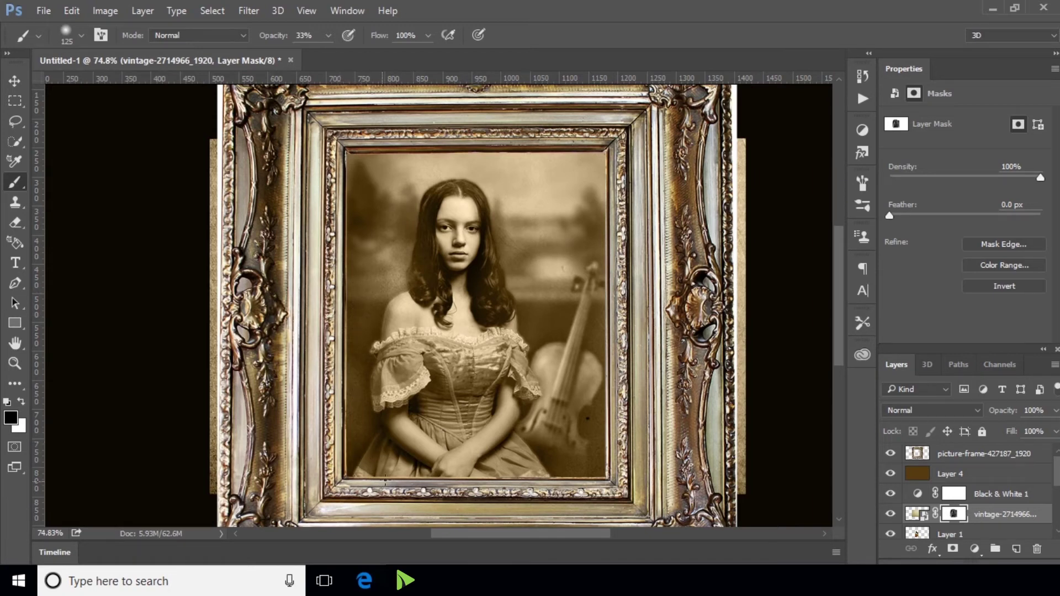
pyautogui.moveTo(572, 464); pyautogui.dragTo(587, 473)
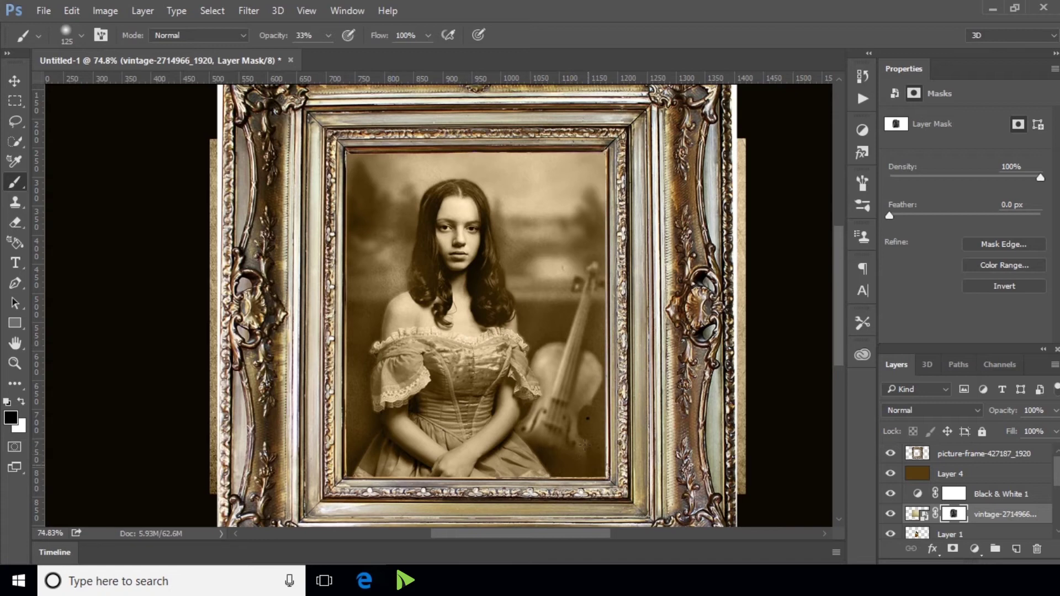
pyautogui.scroll(2, 448, 345)
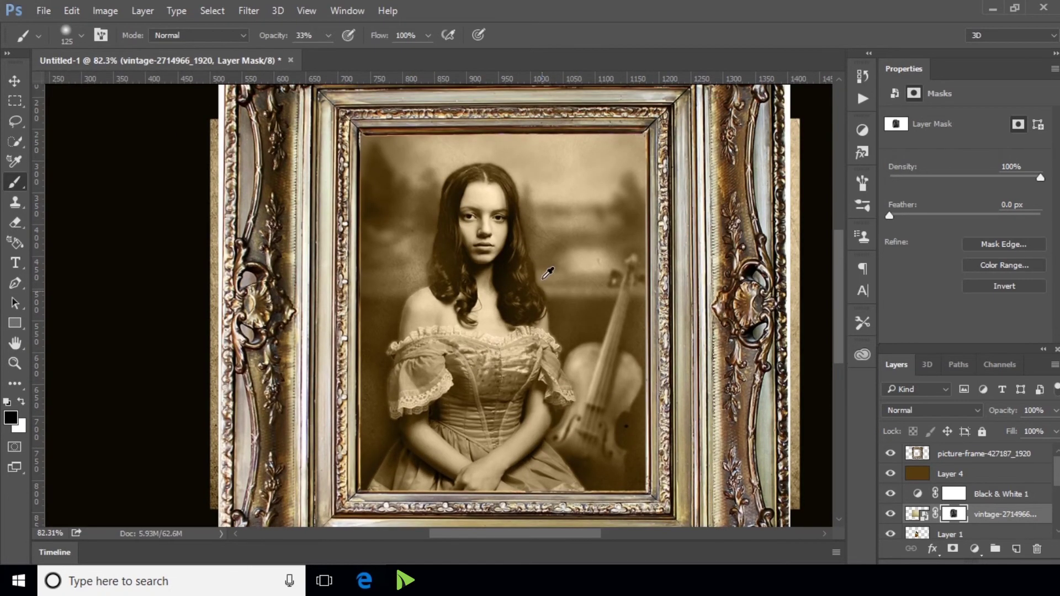
pyautogui.scroll(-1, 502, 276)
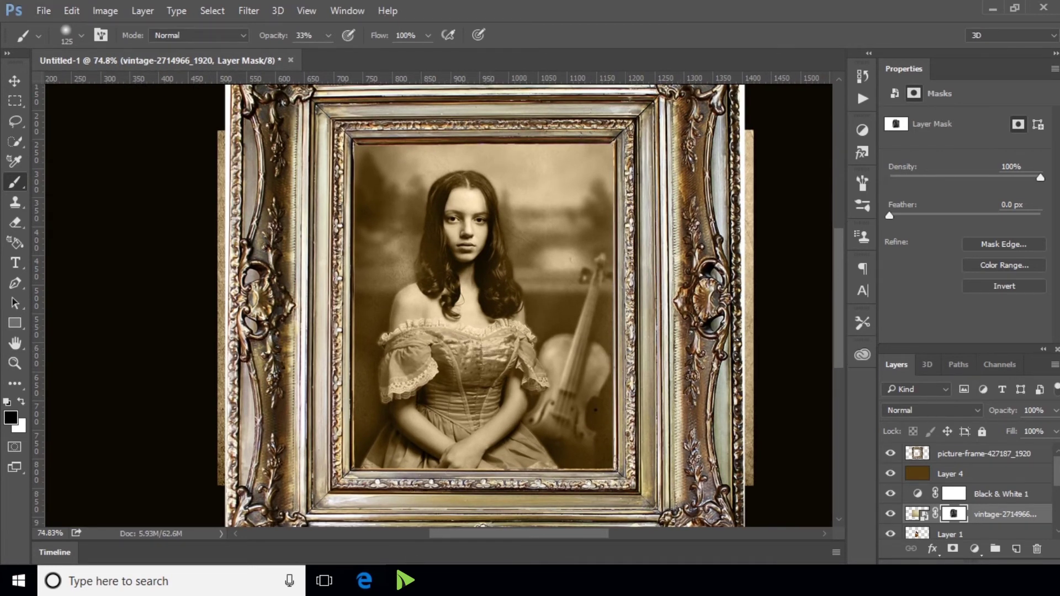
pyautogui.click(402, 502)
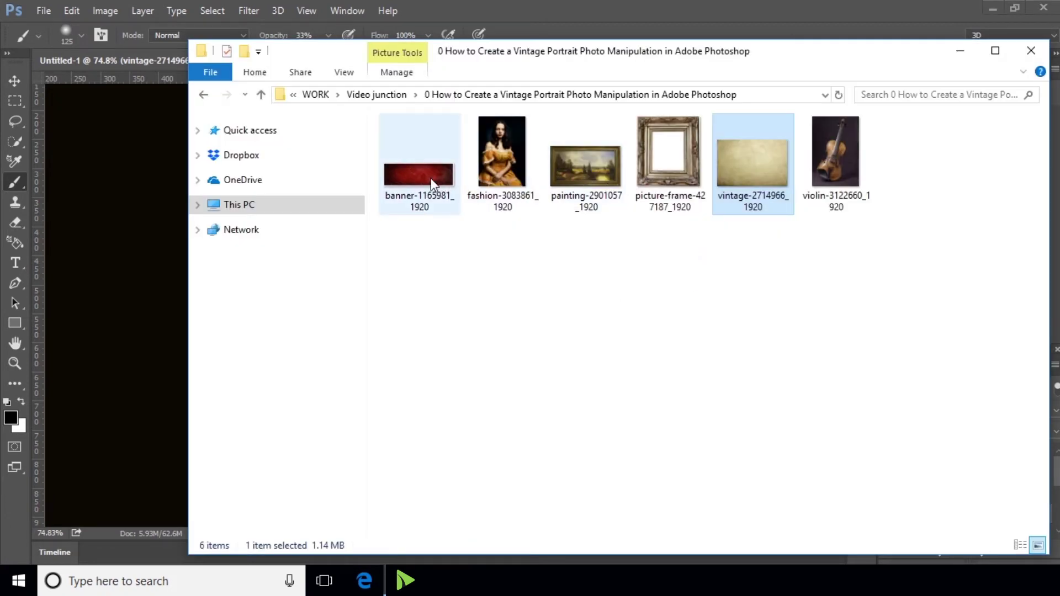
# Place banner-1165981_1920 into the composition and align it at X 0, Y 208
pyautogui.moveTo(434, 184); pyautogui.dragTo(147, 327)
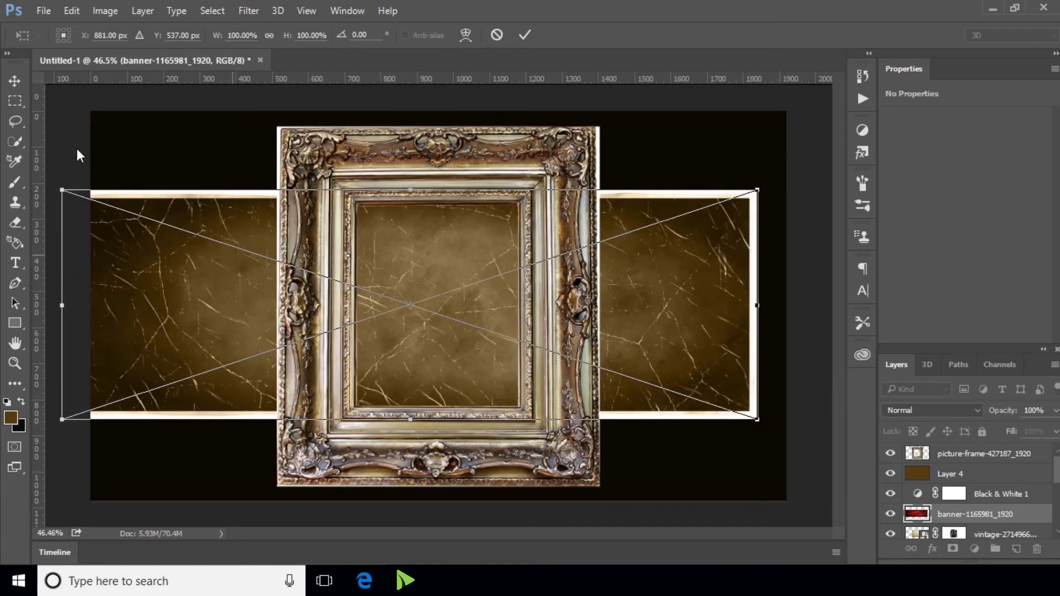
pyautogui.click(15, 80)
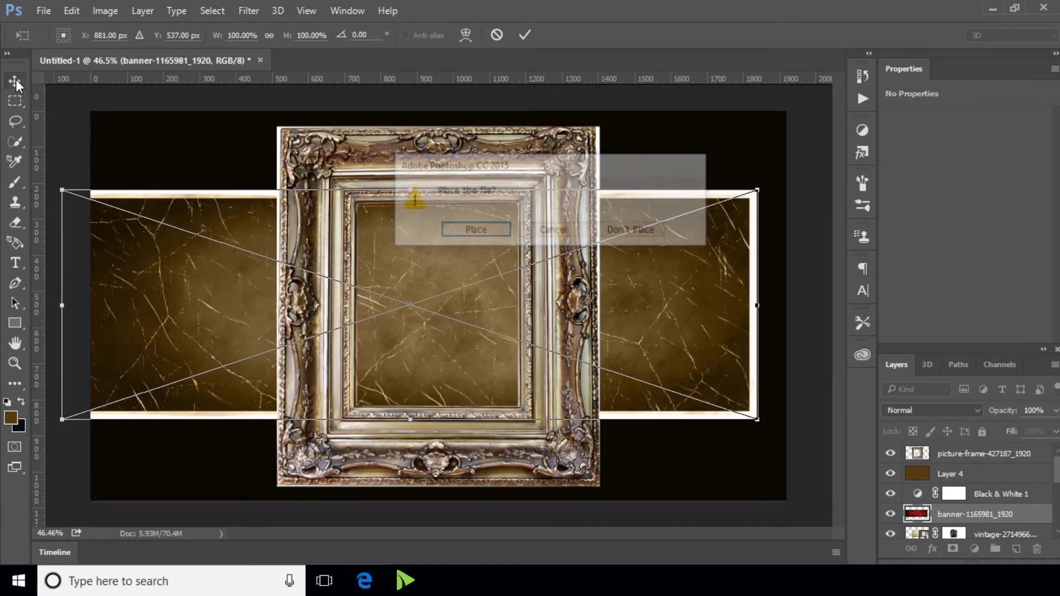
pyautogui.click(489, 236)
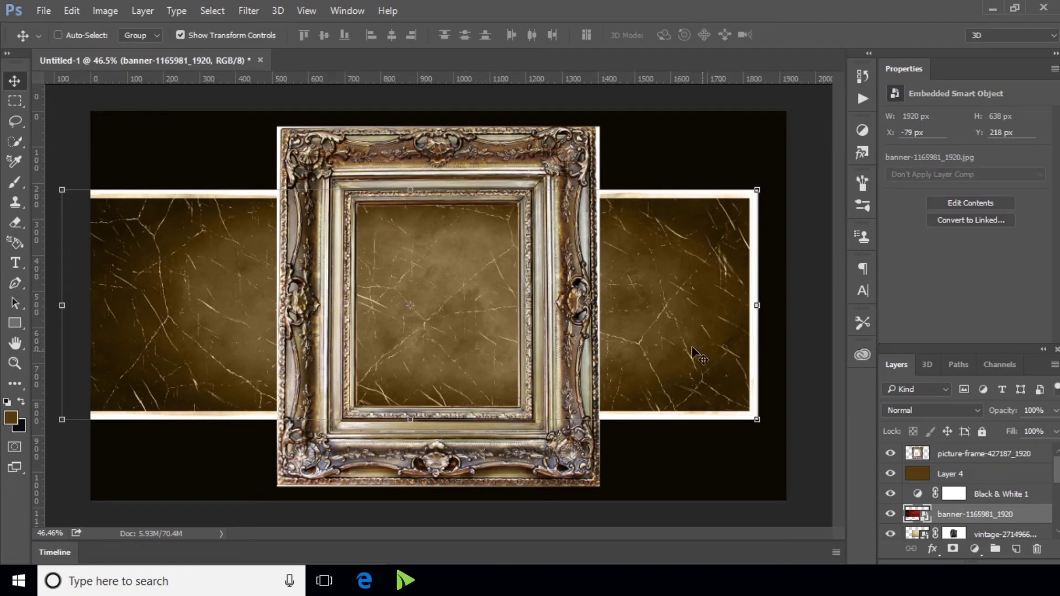
pyautogui.moveTo(675, 339); pyautogui.dragTo(698, 339)
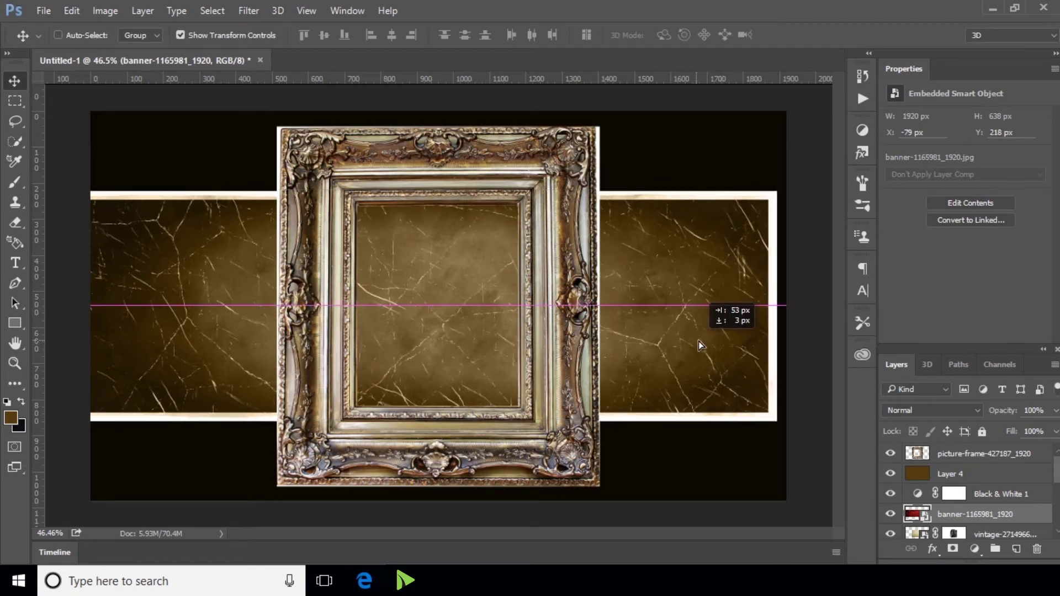
pyautogui.moveTo(698, 339); pyautogui.dragTo(698, 338)
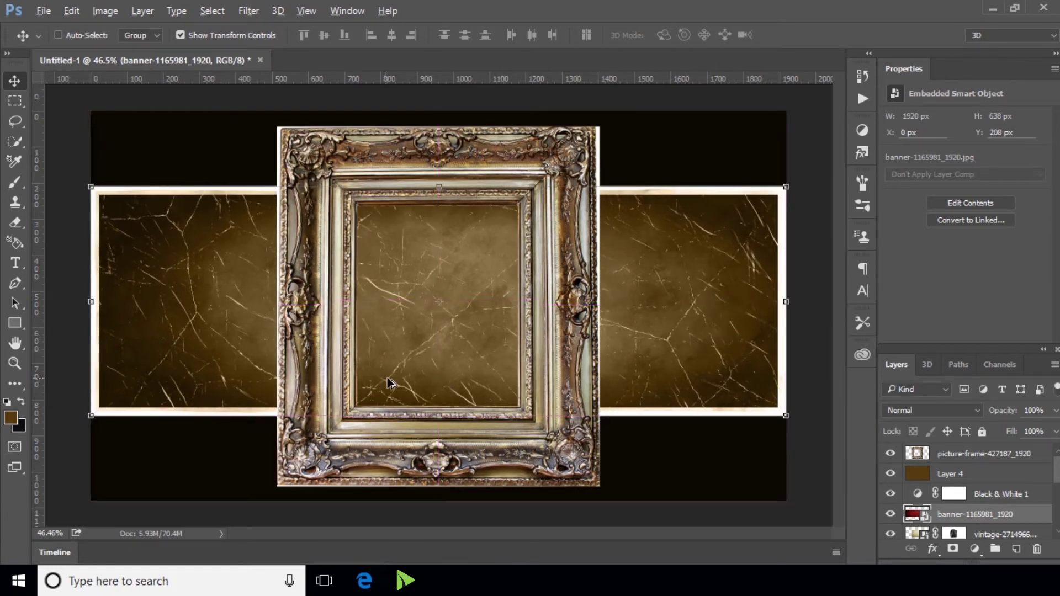
pyautogui.scroll(1, 389, 383)
pyautogui.scroll(-2, 372, 371)
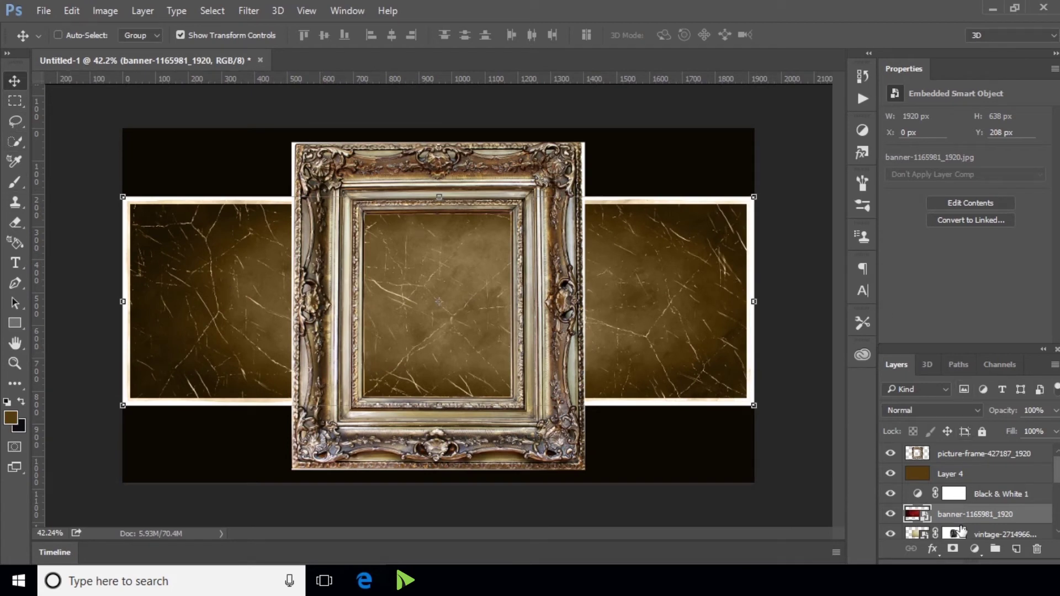
# Desaturate the banner layer with a Hue/Saturation adjustment
pyautogui.click(105, 11)
pyautogui.moveTo(128, 50)
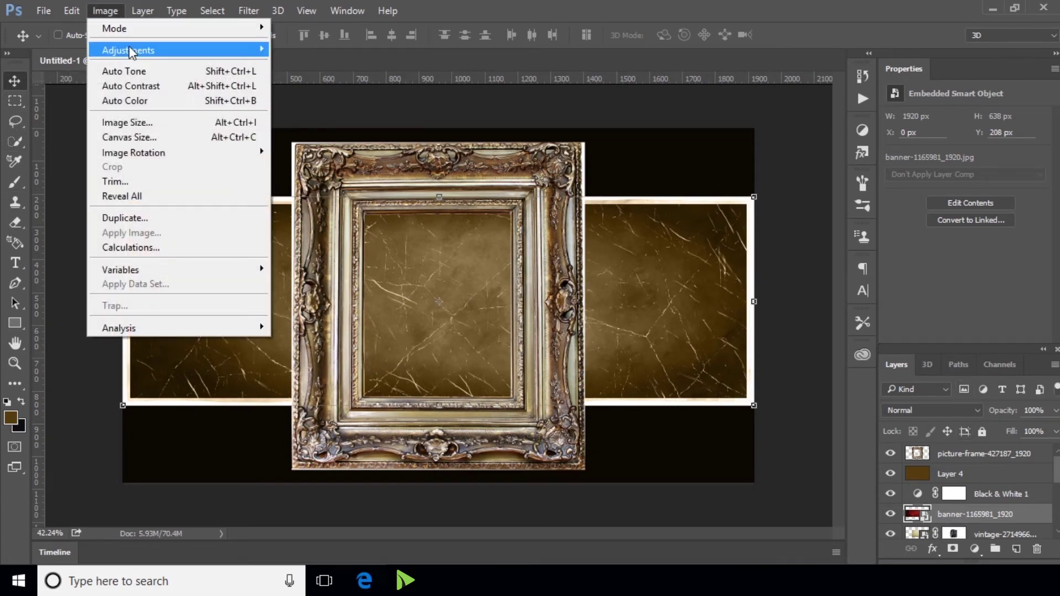
pyautogui.click(348, 132)
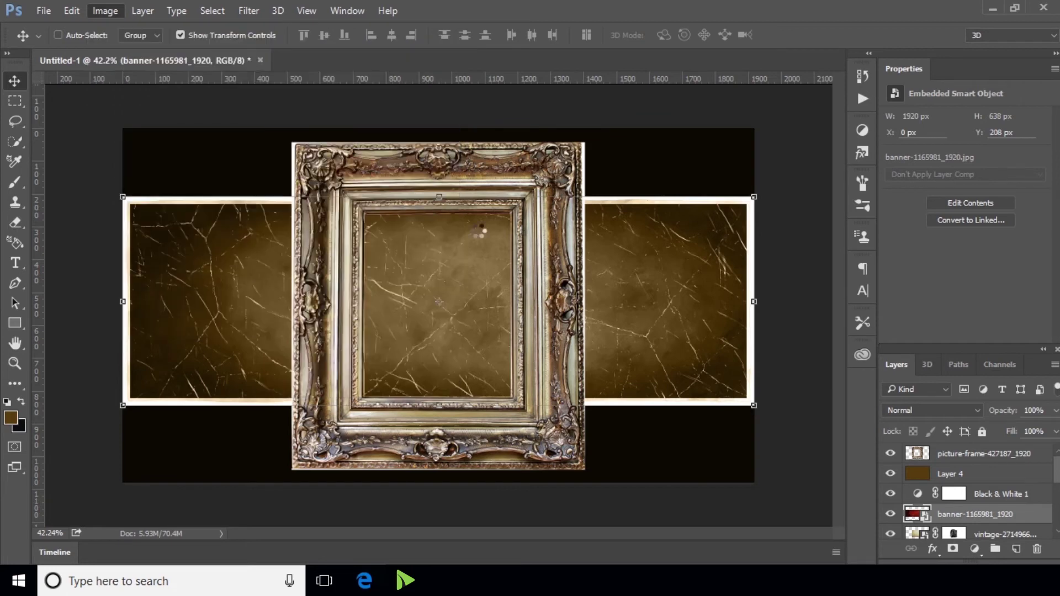
pyautogui.moveTo(656, 259); pyautogui.dragTo(528, 259)
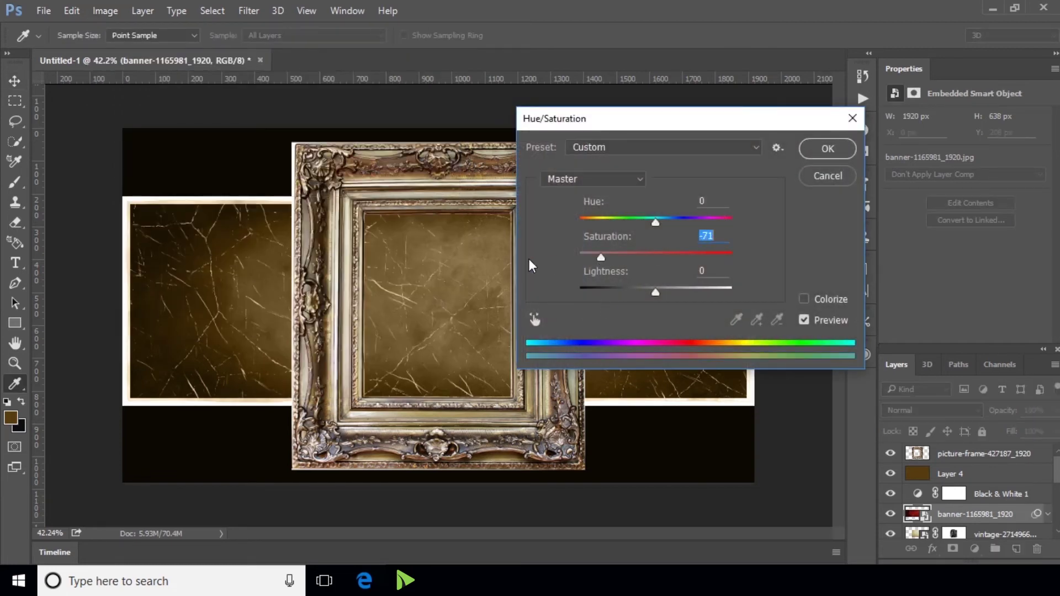
pyautogui.click(828, 148)
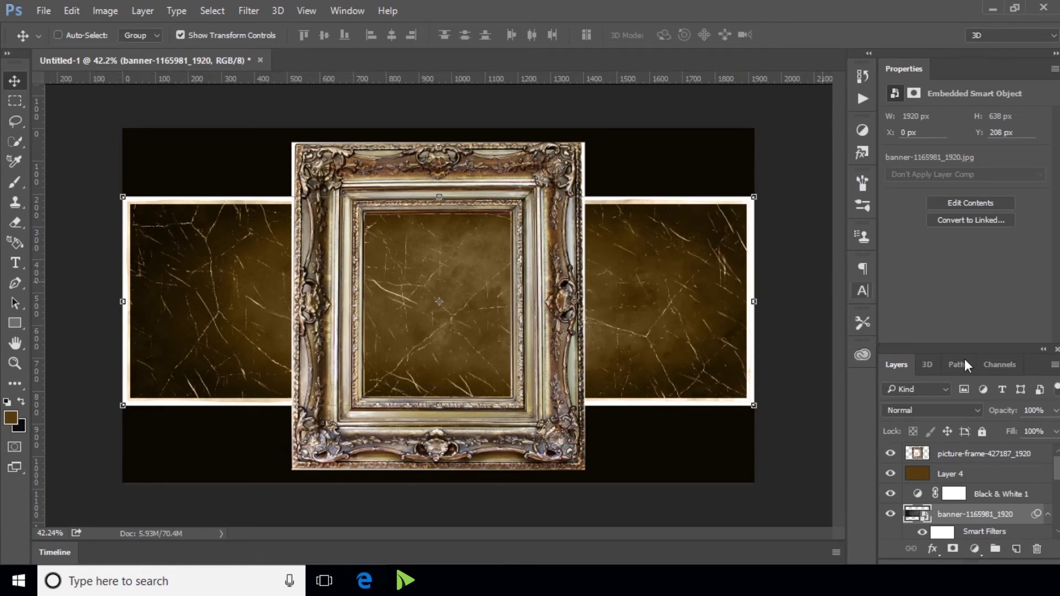
# Set the banner to Lighten blend mode and rasterize the layer
pyautogui.click(948, 411)
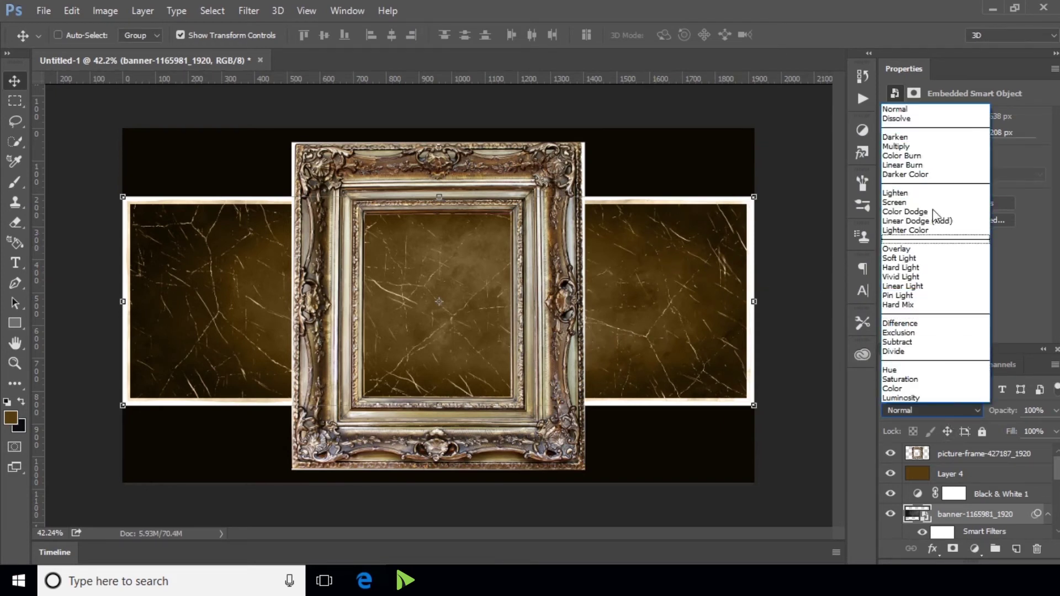
pyautogui.click(918, 195)
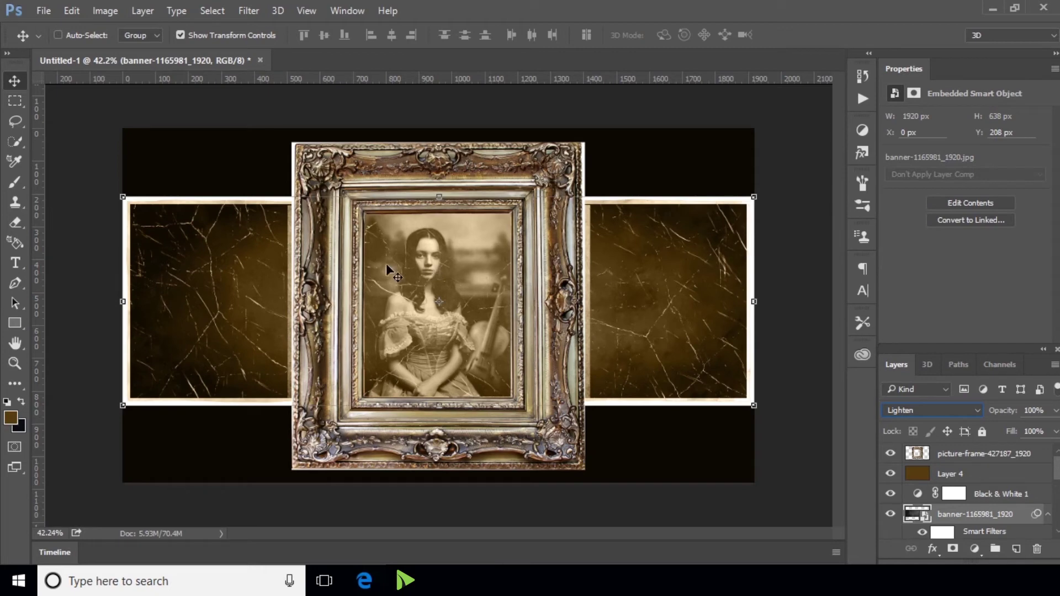
pyautogui.rightClick(983, 514)
pyautogui.click(796, 290)
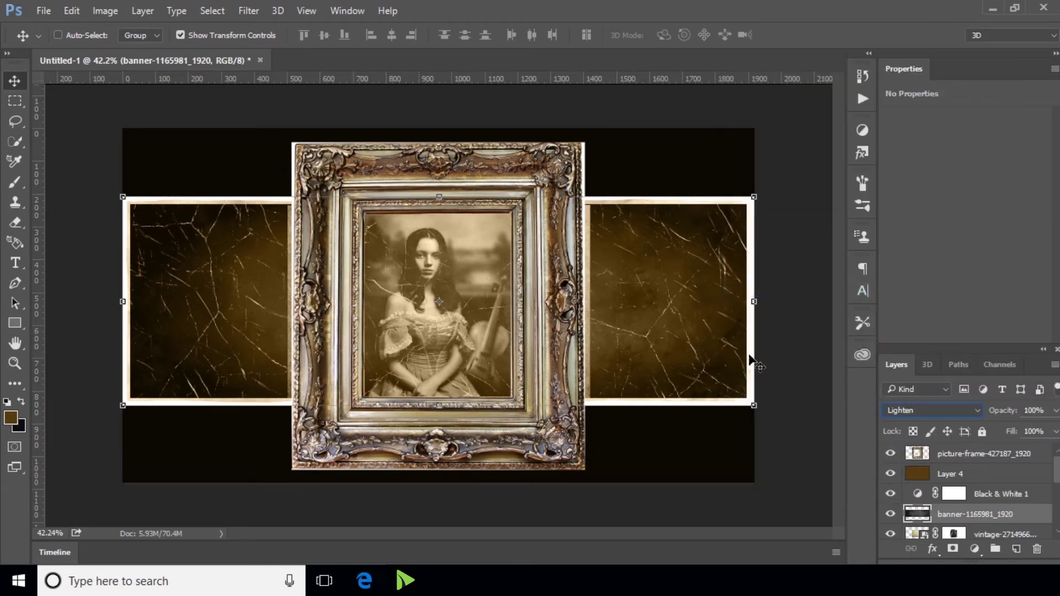
pyautogui.click(15, 101)
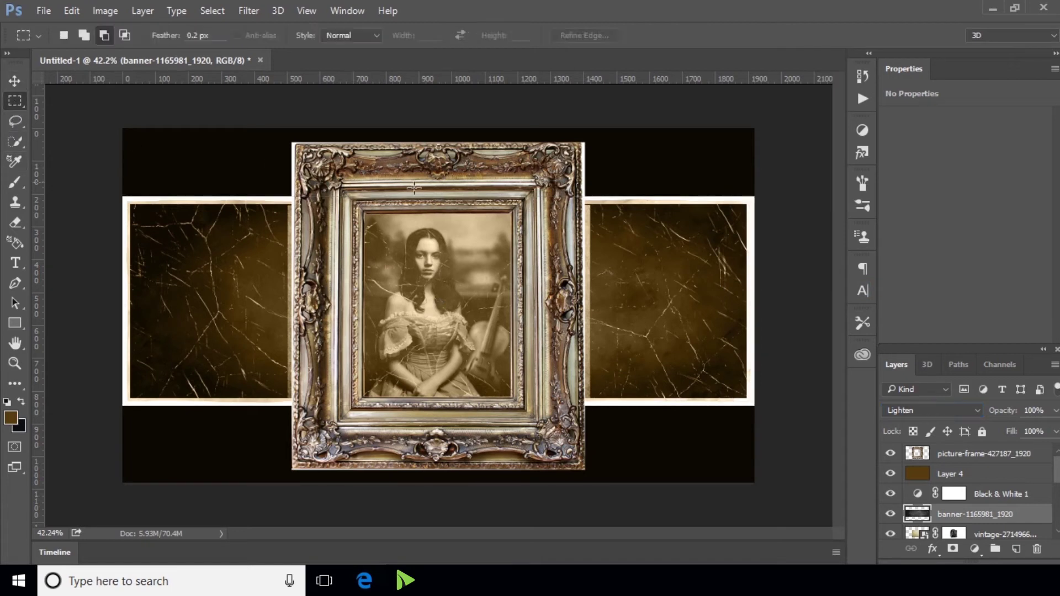
# Delete the banner outside the frame's interior using an inverted rectangular selection
pyautogui.moveTo(347, 193); pyautogui.dragTo(539, 425)
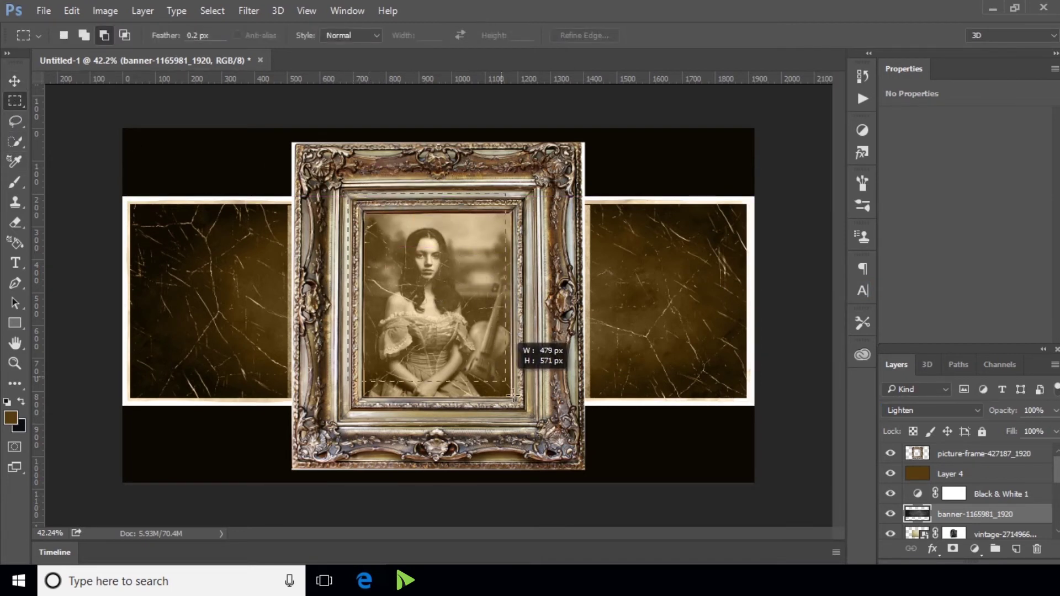
pyautogui.click(218, 11)
pyautogui.click(244, 71)
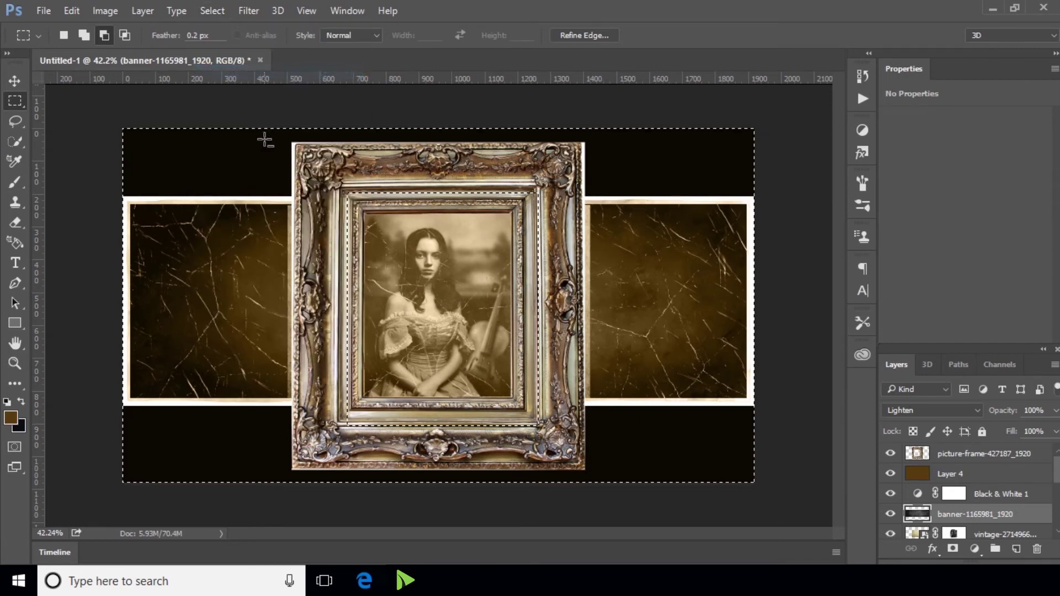
pyautogui.press('Delete')
pyautogui.click(292, 144)
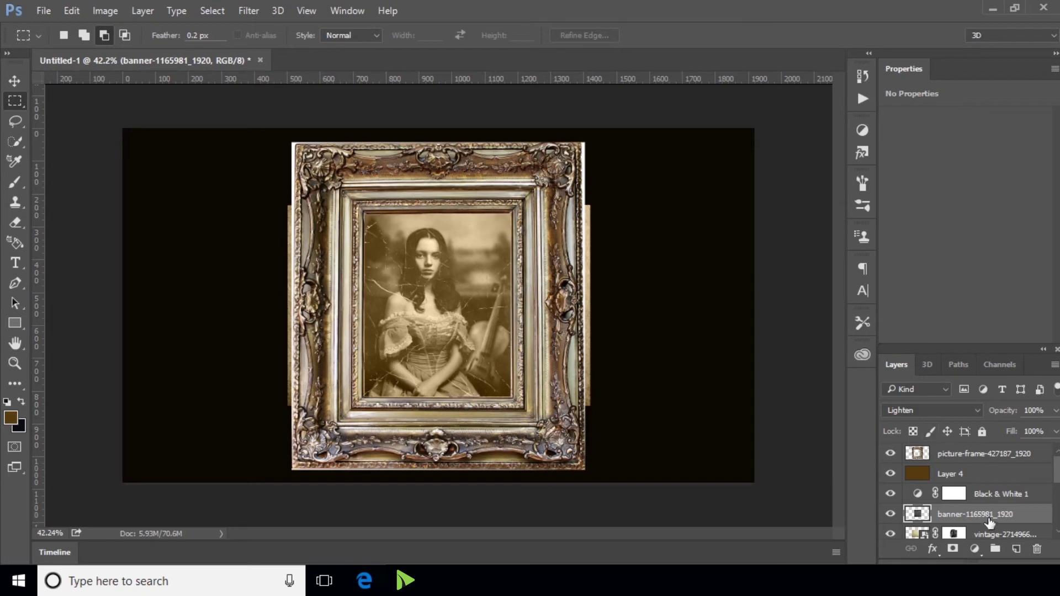
pyautogui.scroll(-1, 982, 519)
pyautogui.rightClick(915, 517)
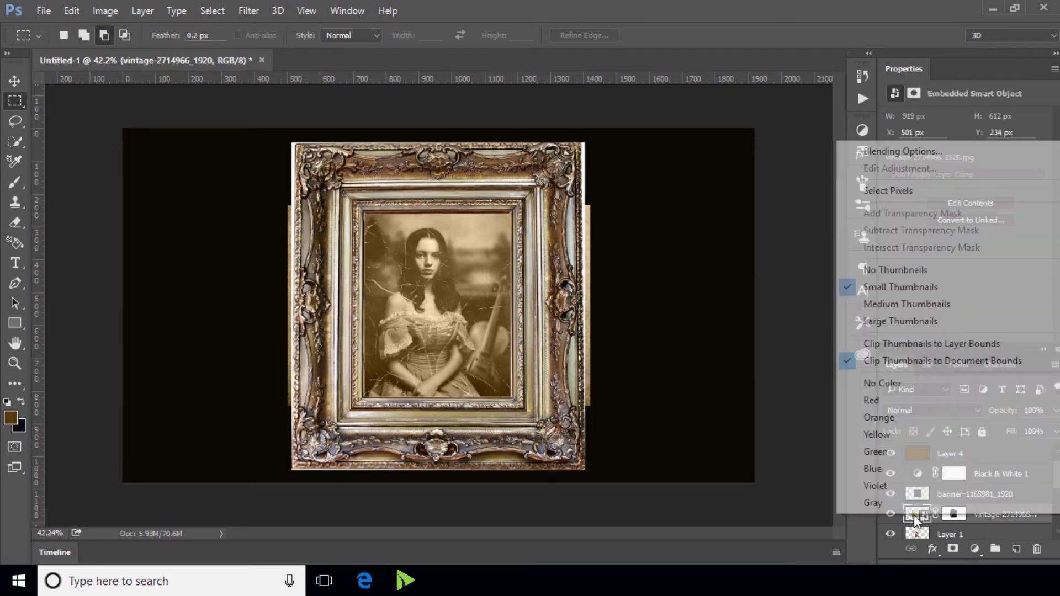
# Rasterize the vintage layer and delete its strips outside the frame's interior
pyautogui.rightClick(1006, 516)
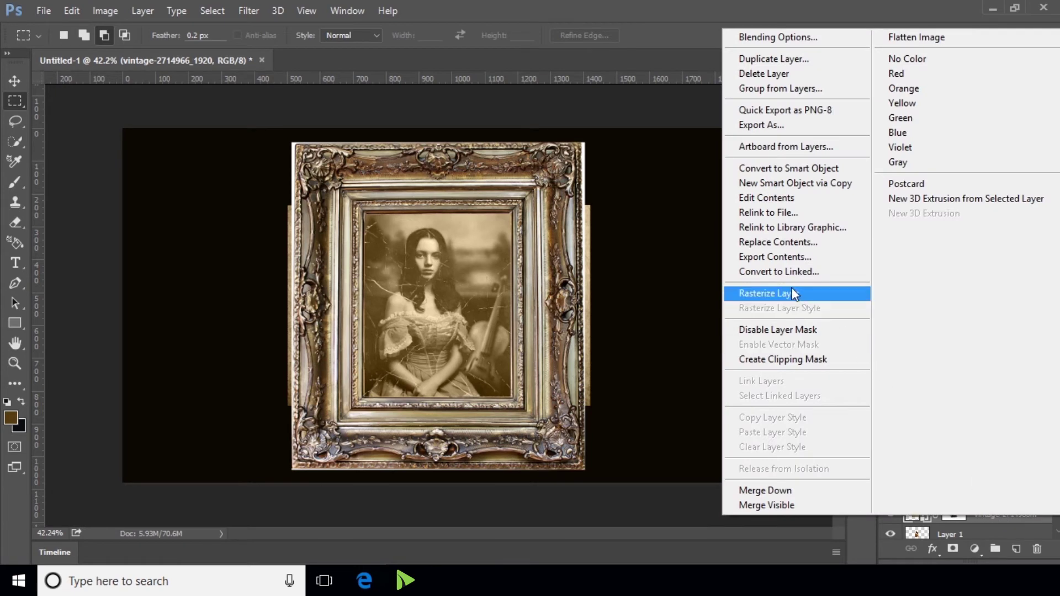
pyautogui.click(791, 293)
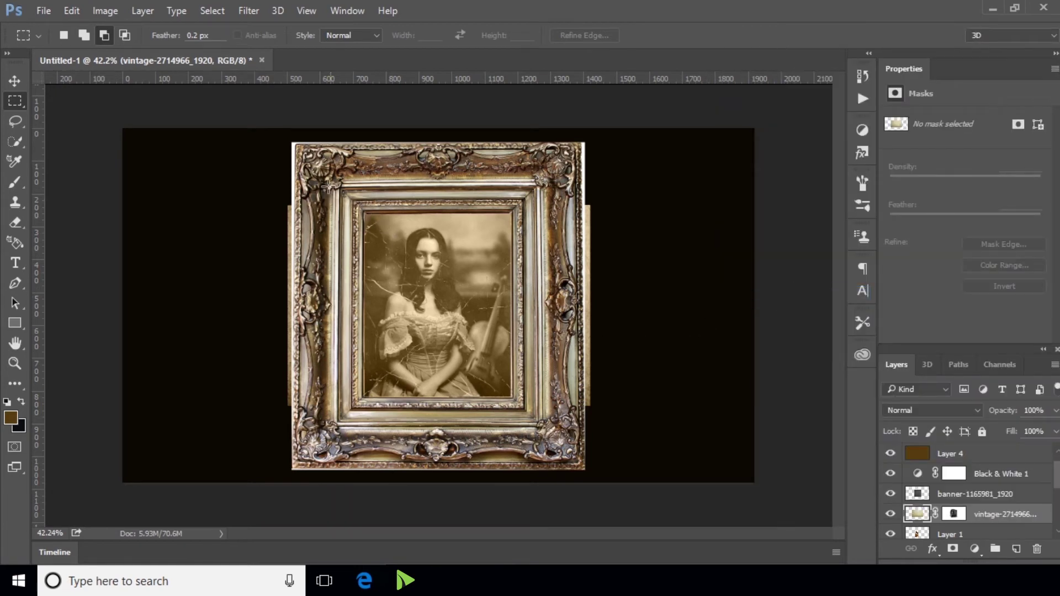
pyautogui.moveTo(324, 182); pyautogui.dragTo(557, 448)
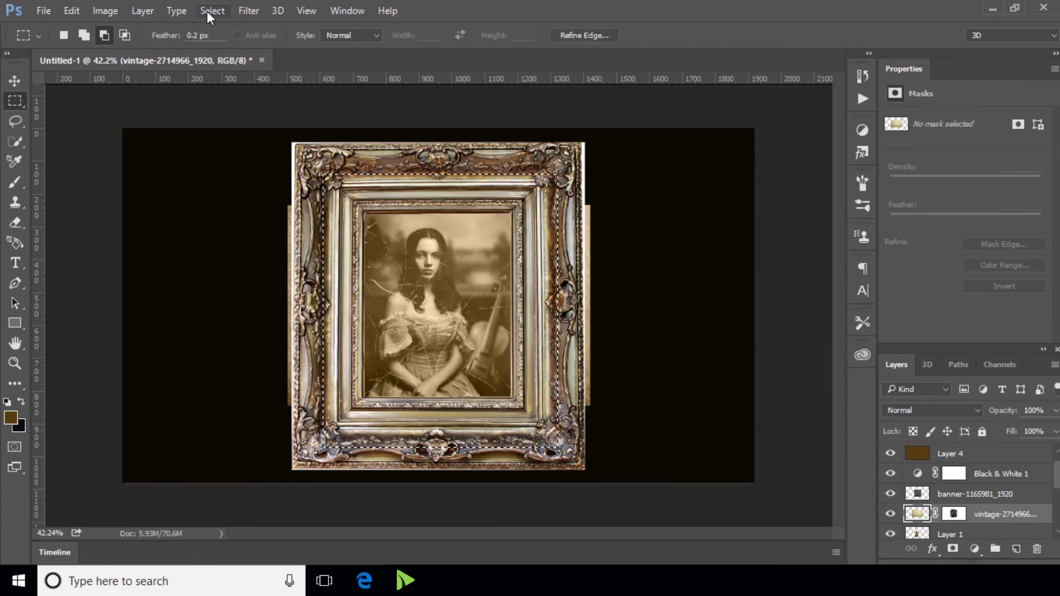
pyautogui.click(207, 11)
pyautogui.click(231, 71)
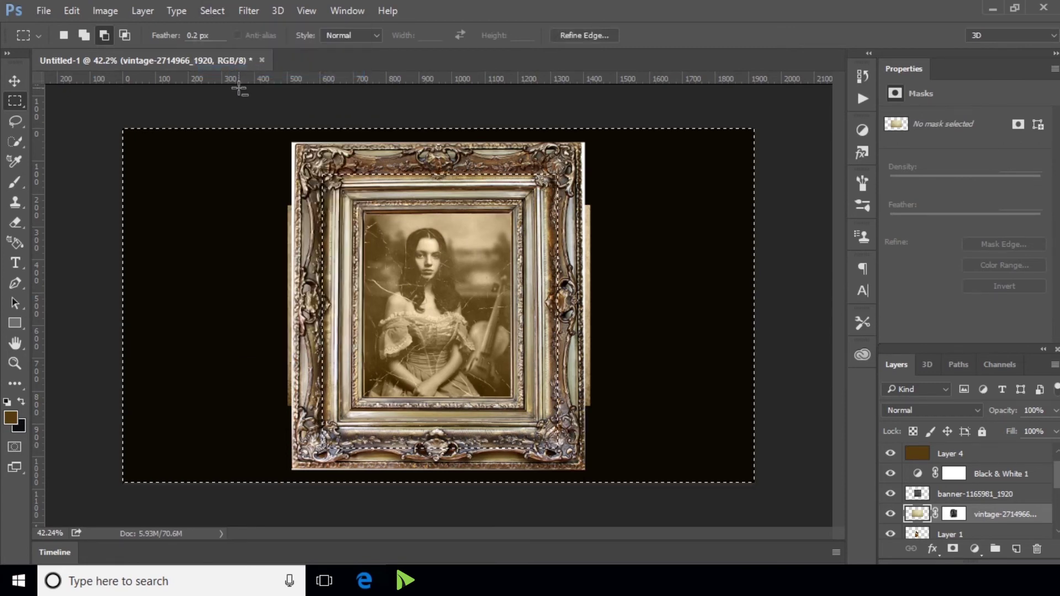
pyautogui.press('Delete')
pyautogui.hotkey('ctrl', 'd')
pyautogui.scroll(3, 428, 254)
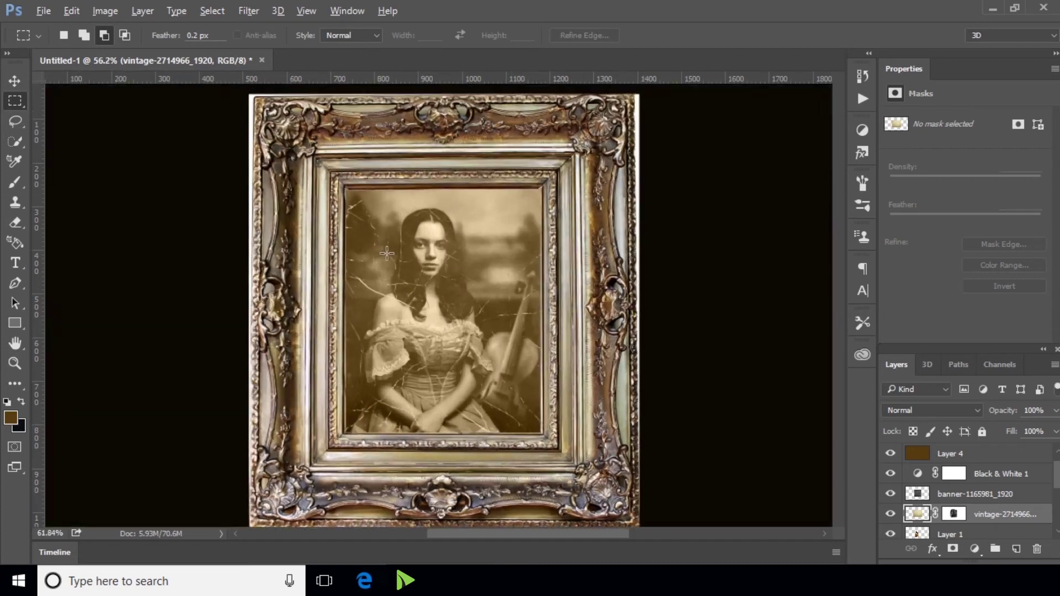
# Lower the banner-1165981_1920 crack overlay's opacity to 51%
pyautogui.click(15, 81)
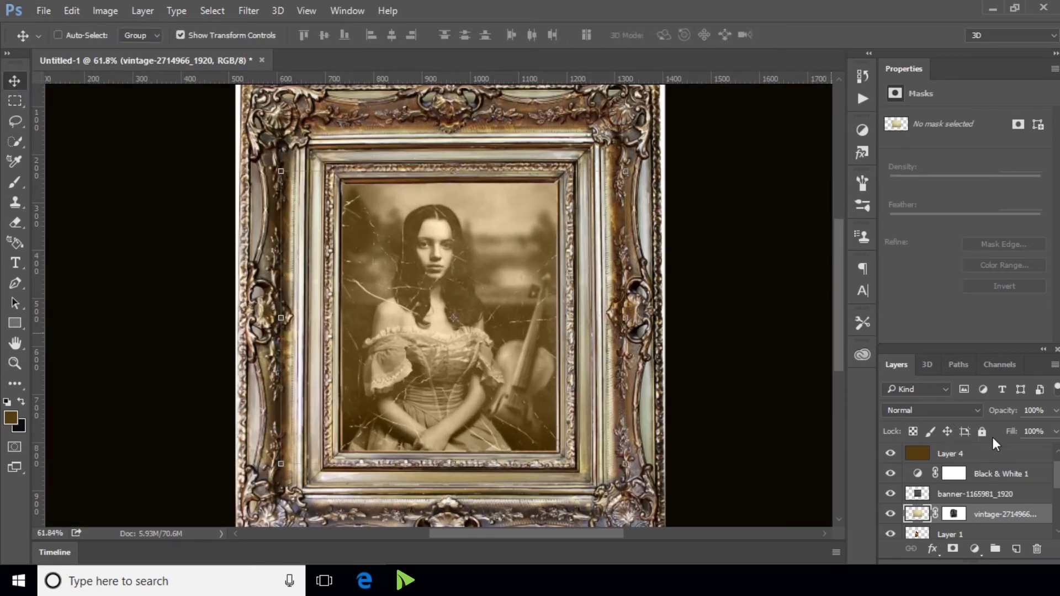
pyautogui.click(978, 497)
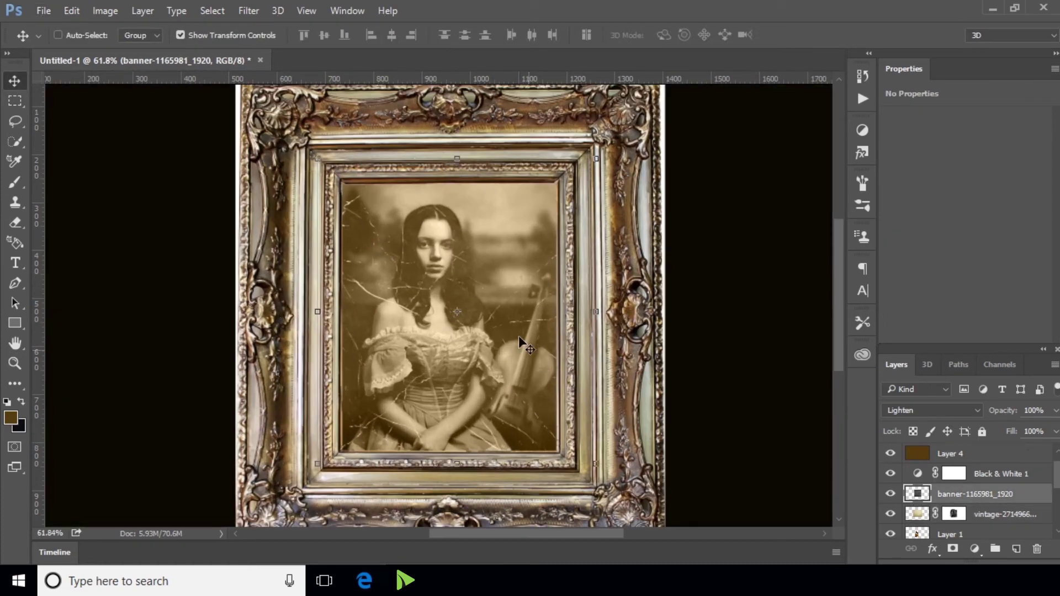
pyautogui.click(1055, 410)
pyautogui.moveTo(1049, 431)
pyautogui.mouseDown()
pyautogui.moveTo(952, 432)
pyautogui.moveTo(1003, 433)
pyautogui.mouseUp()
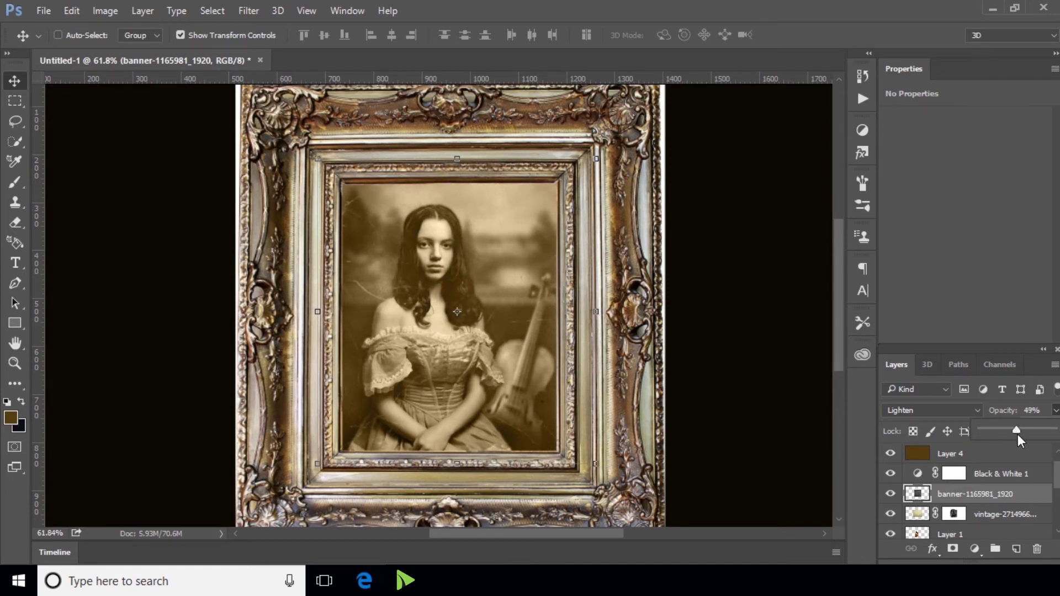
pyautogui.click(1005, 499)
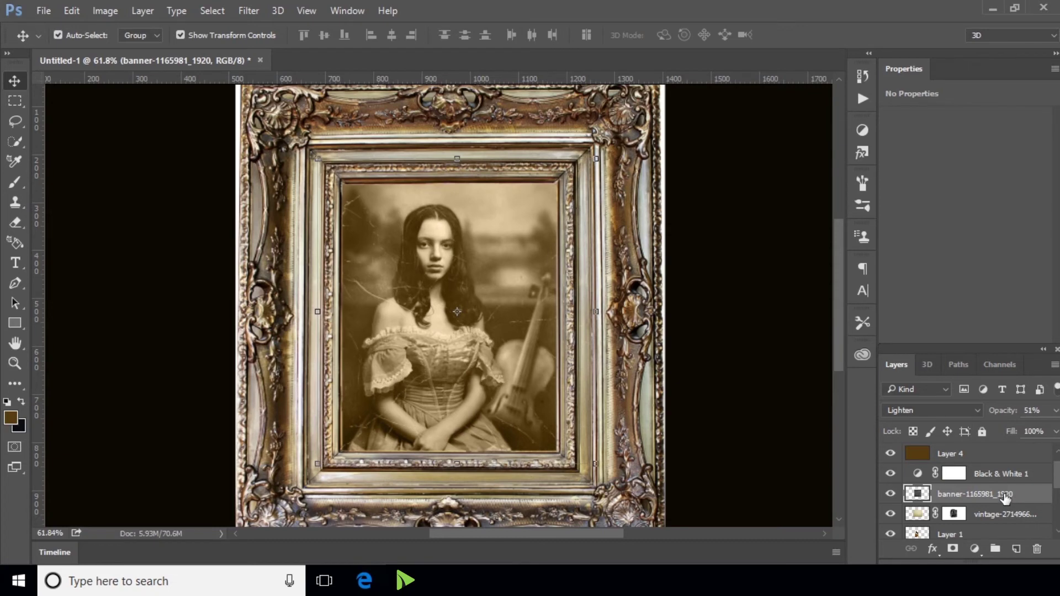
# Duplicate the banner-1165981_1920 layer into a banner copy
pyautogui.rightClick(1004, 495)
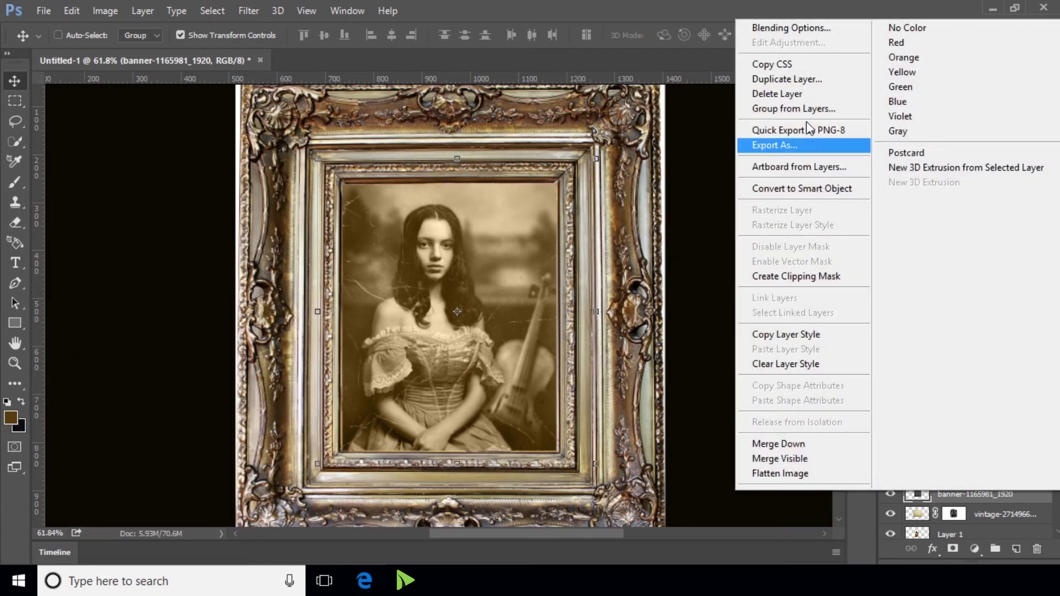
pyautogui.click(800, 80)
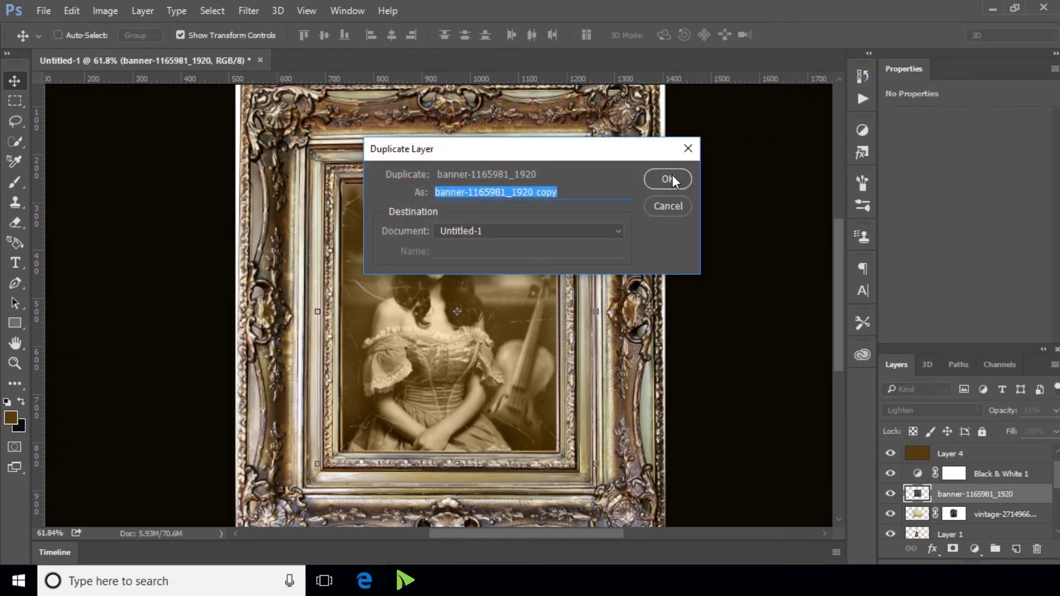
pyautogui.click(672, 177)
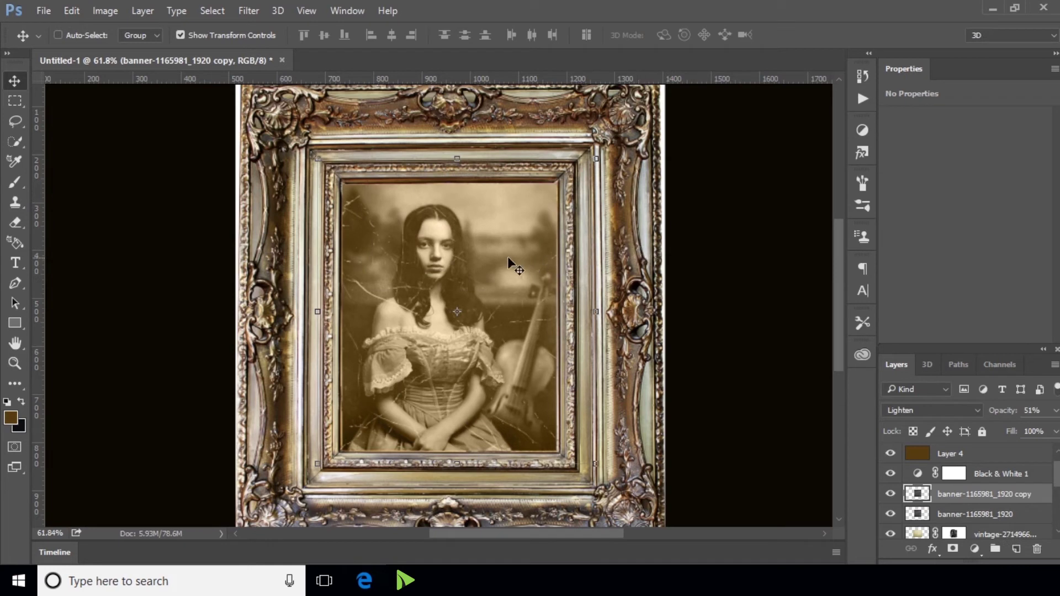
# Rotate the banner copy to about 164° and enlarge it past the frame edges
pyautogui.moveTo(458, 273)
pyautogui.mouseDown()
pyautogui.moveTo(493, 257)
pyautogui.moveTo(489, 270)
pyautogui.mouseUp()
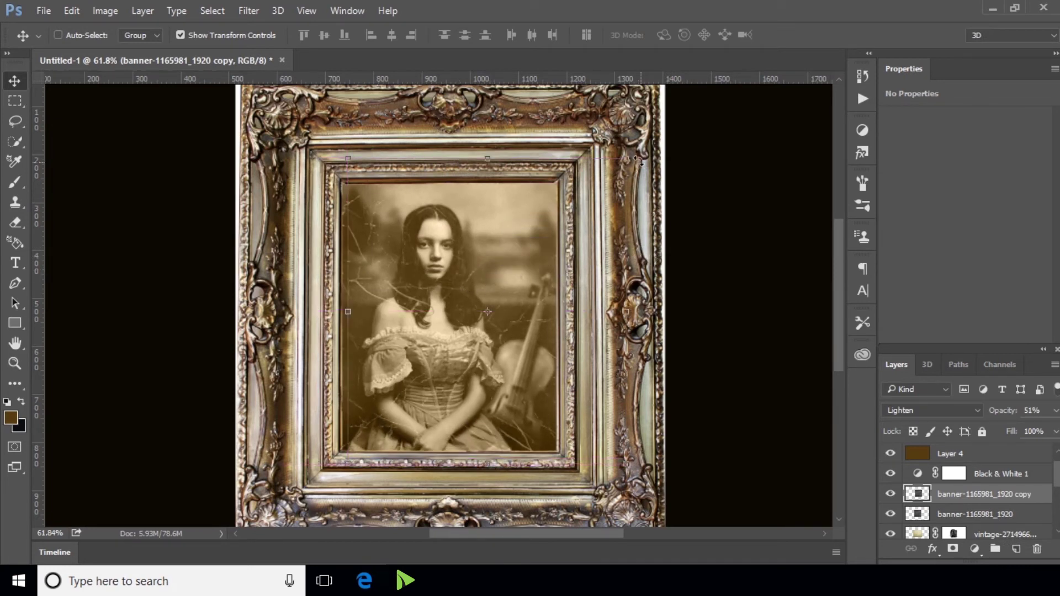
pyautogui.moveTo(639, 160); pyautogui.dragTo(421, 383)
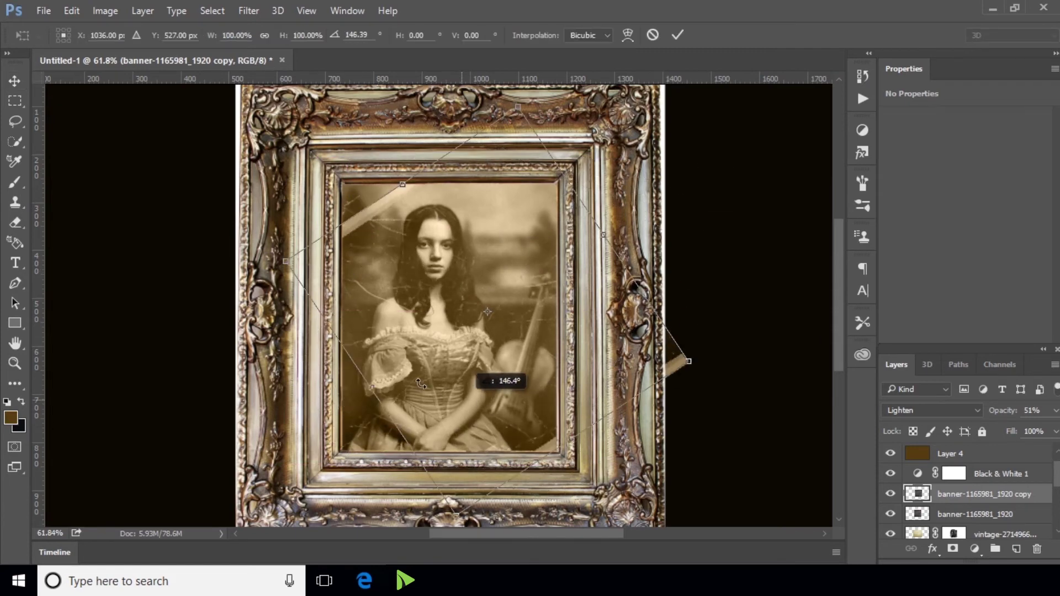
pyautogui.moveTo(421, 383)
pyautogui.mouseDown()
pyautogui.moveTo(515, 301)
pyautogui.moveTo(503, 256)
pyautogui.mouseUp()
pyautogui.moveTo(665, 391); pyautogui.dragTo(734, 439)
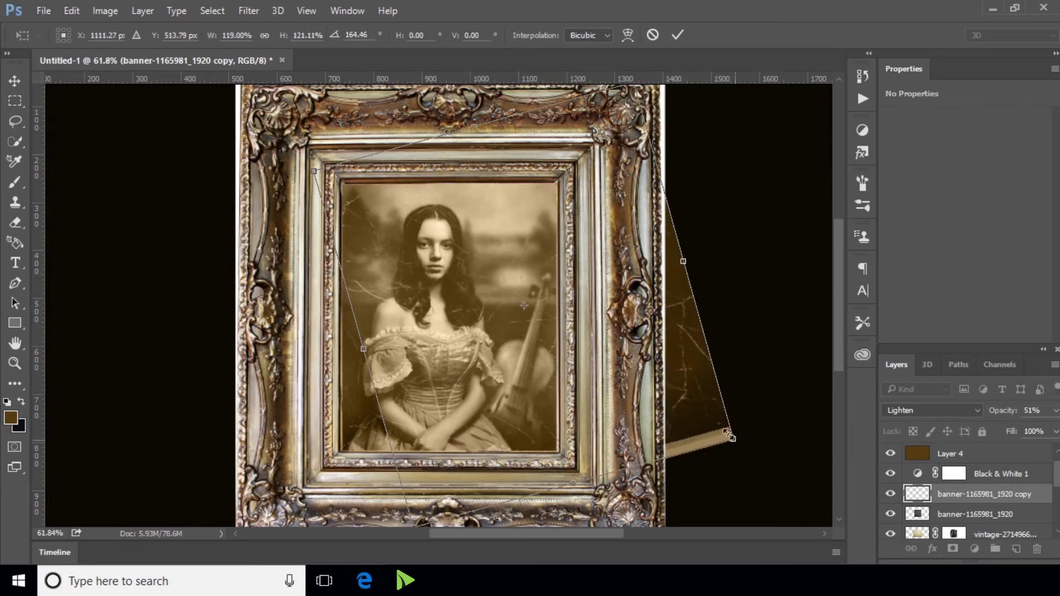
pyautogui.scroll(-2, 530, 371)
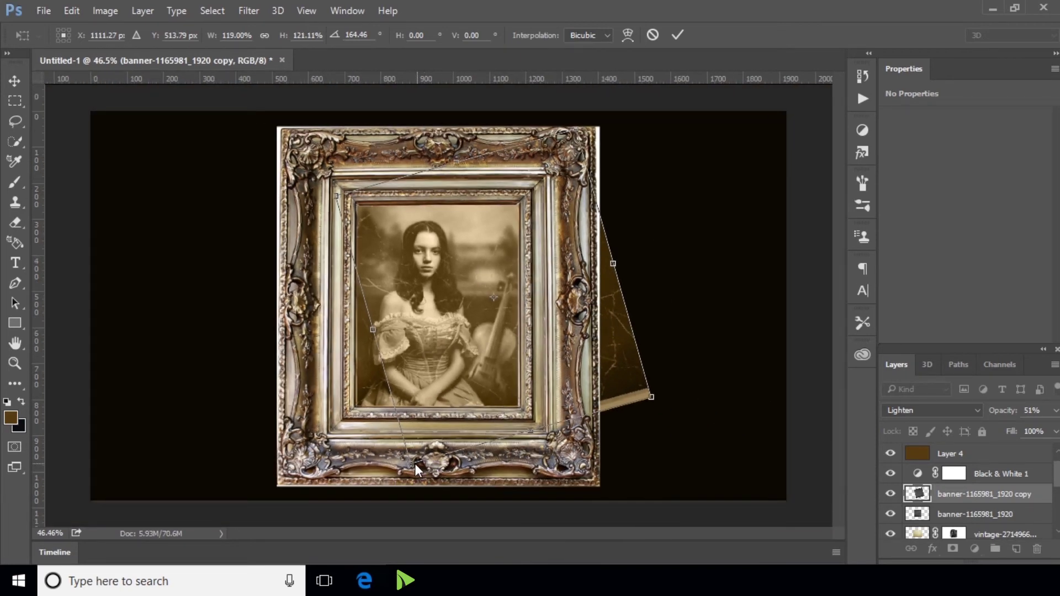
pyautogui.moveTo(414, 464); pyautogui.dragTo(362, 473)
pyautogui.moveTo(436, 166); pyautogui.dragTo(428, 147)
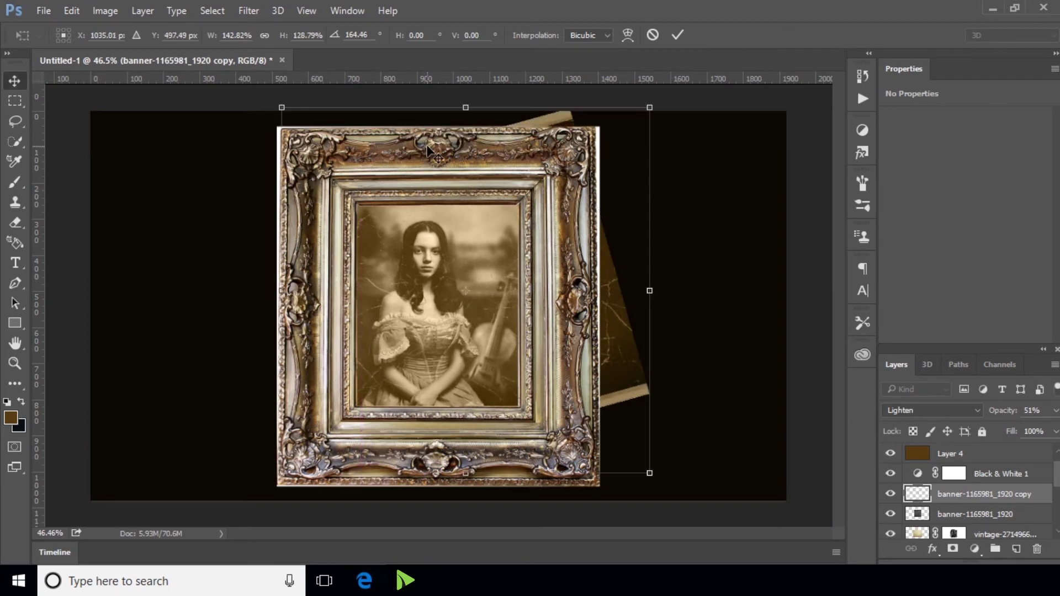
pyautogui.press('Return')
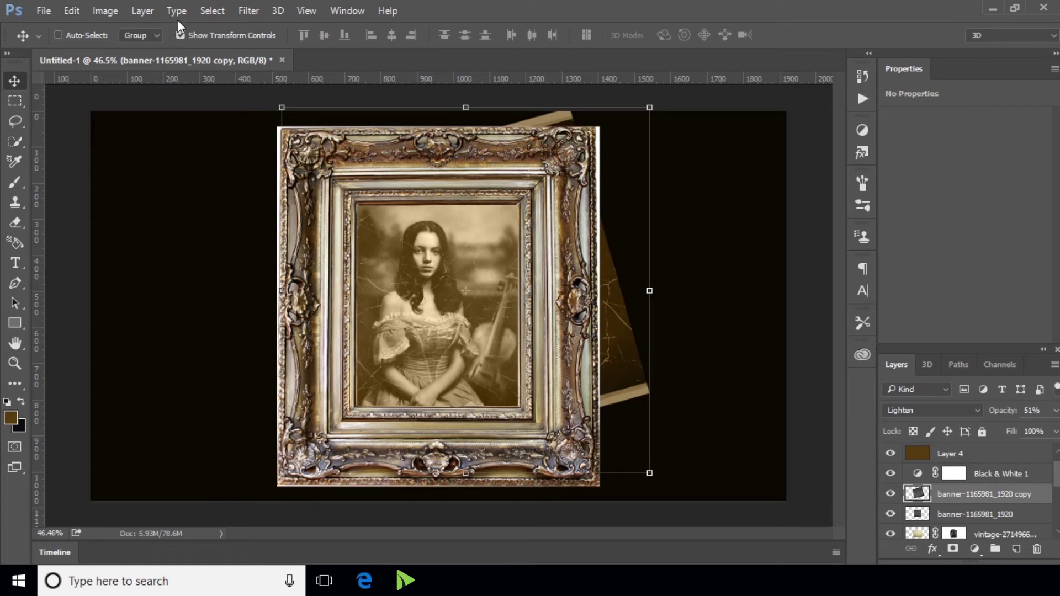
pyautogui.click(15, 100)
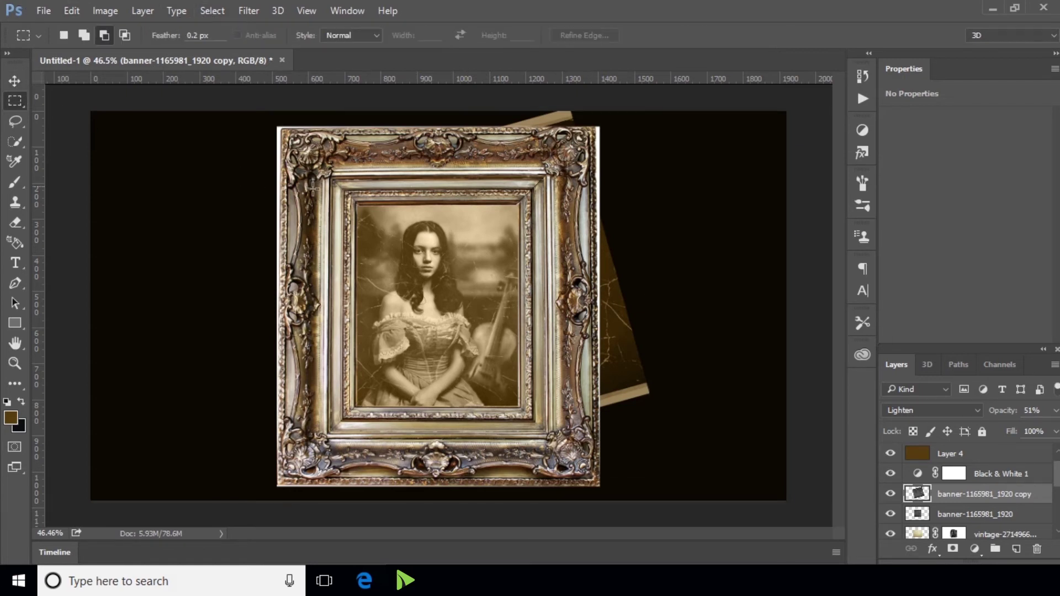
# Trim the banner copy's overhang so only the part inside the frame area remains
pyautogui.moveTo(326, 166); pyautogui.dragTo(552, 429)
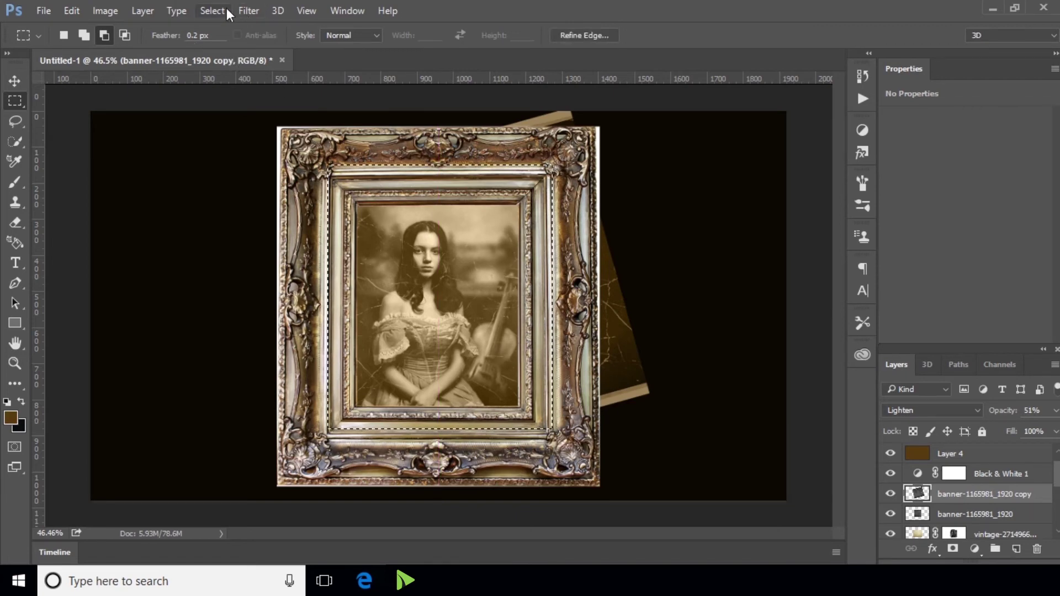
pyautogui.click(215, 9)
pyautogui.click(248, 72)
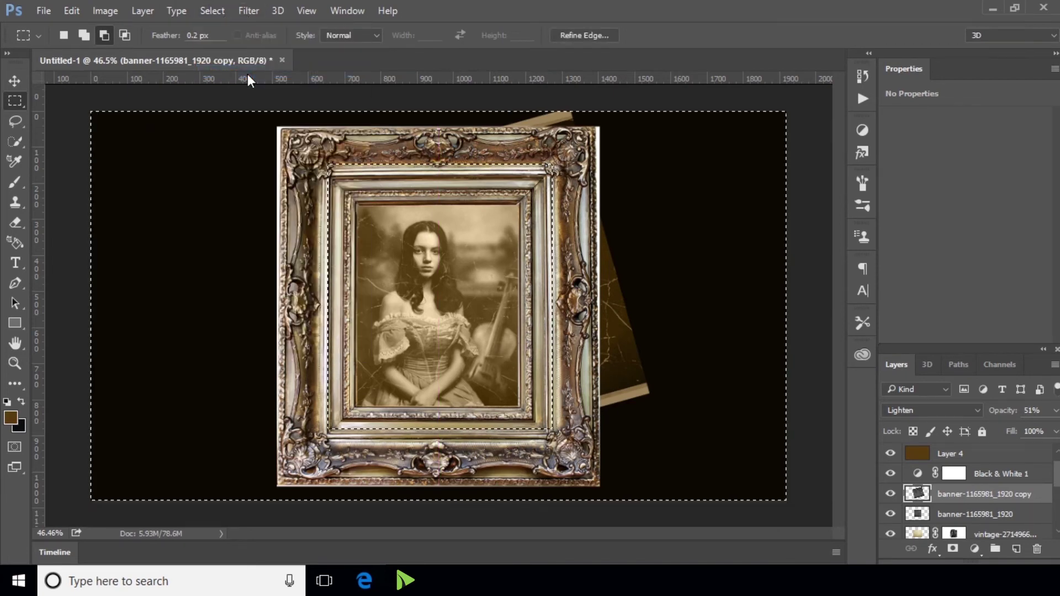
pyautogui.hotkey('ctrl', 'd')
pyautogui.scroll(1, 341, 264)
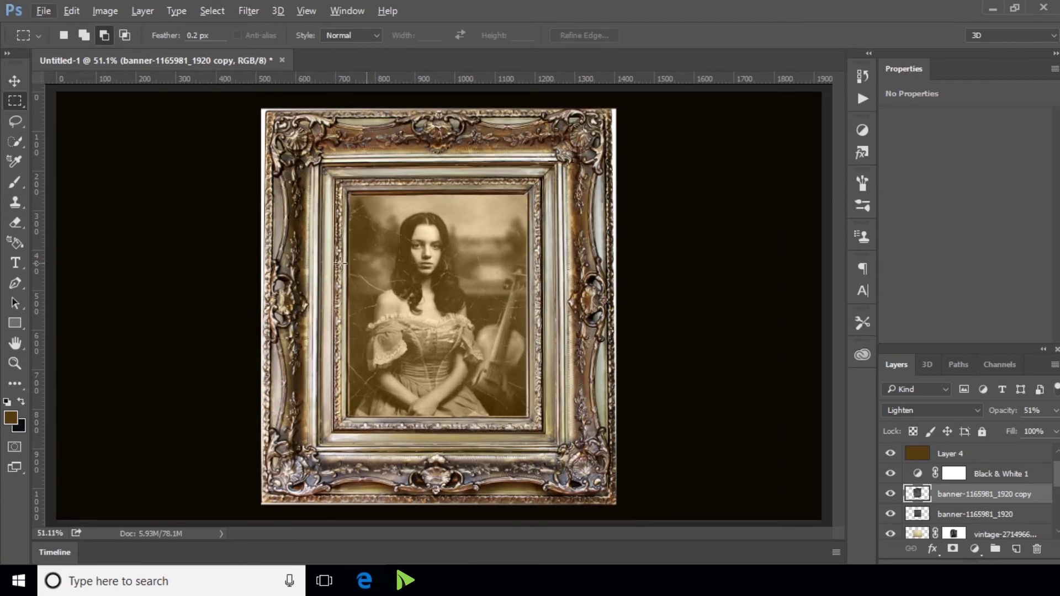
pyautogui.press('v')
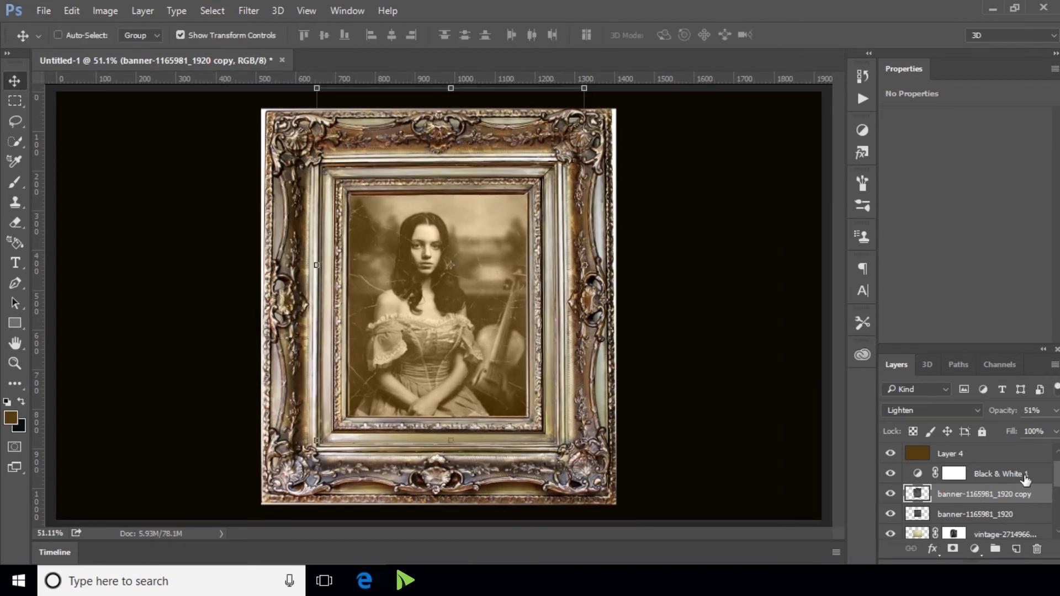
# Set the banner copy's opacity to 18% and the original banner layer's to 40%
pyautogui.click(1055, 410)
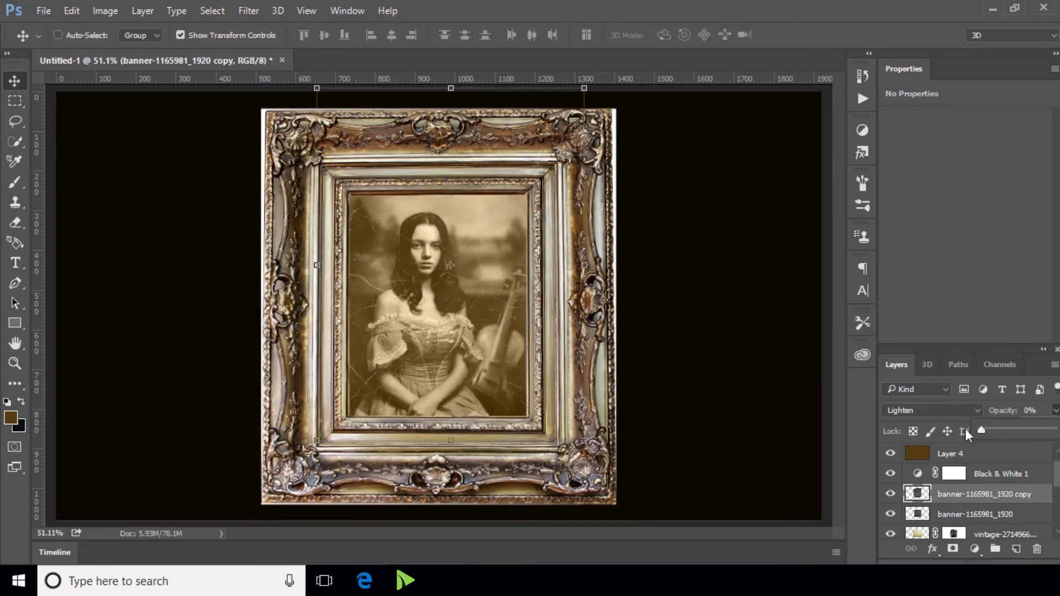
pyautogui.moveTo(983, 430); pyautogui.dragTo(992, 429)
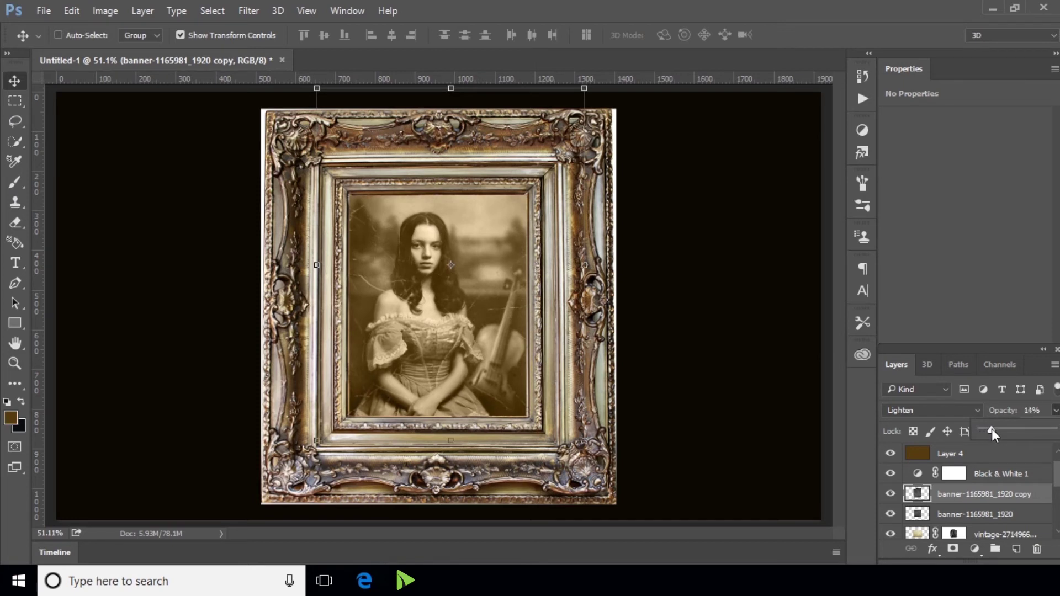
pyautogui.click(1055, 418)
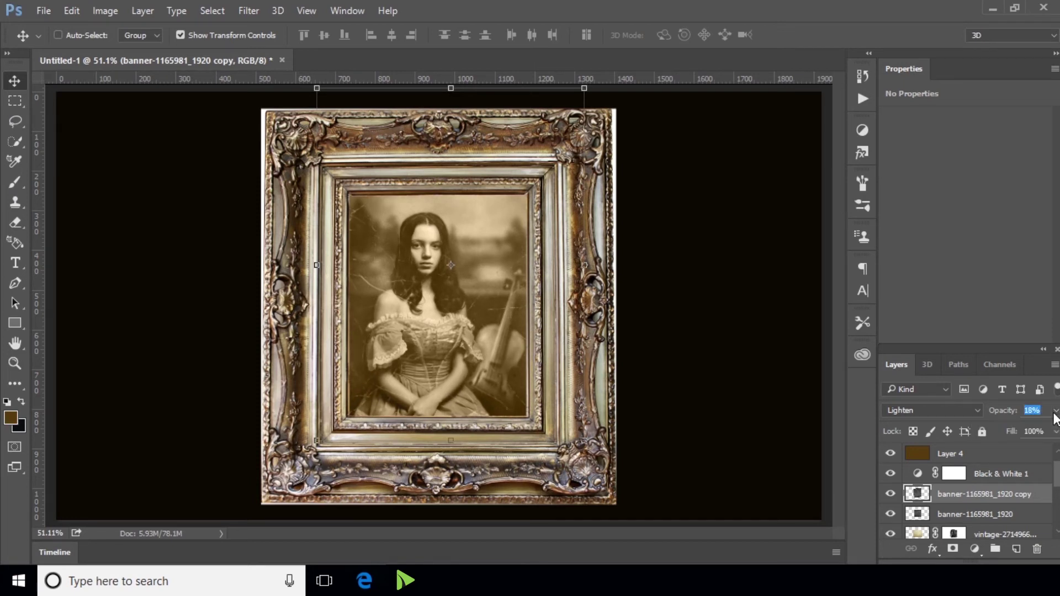
pyautogui.click(965, 519)
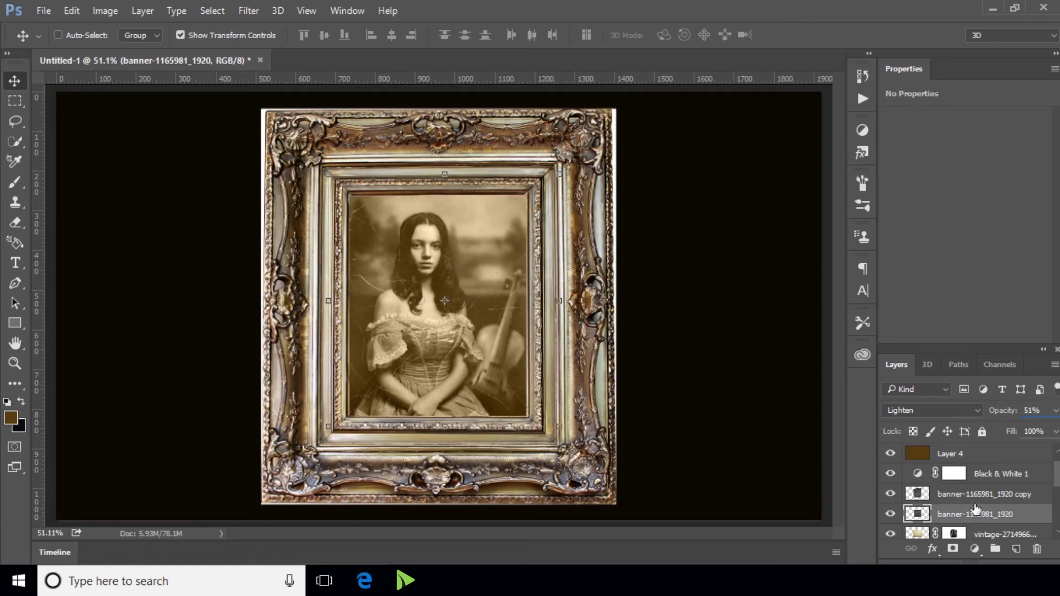
pyautogui.click(1056, 411)
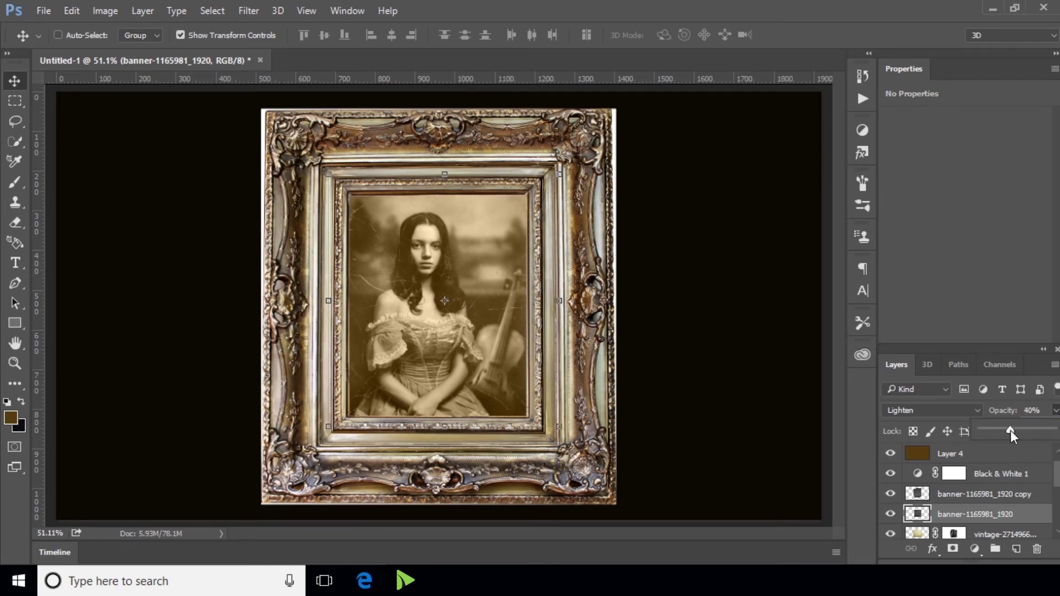
pyautogui.click(994, 496)
pyautogui.click(949, 512)
pyautogui.rightClick(15, 383)
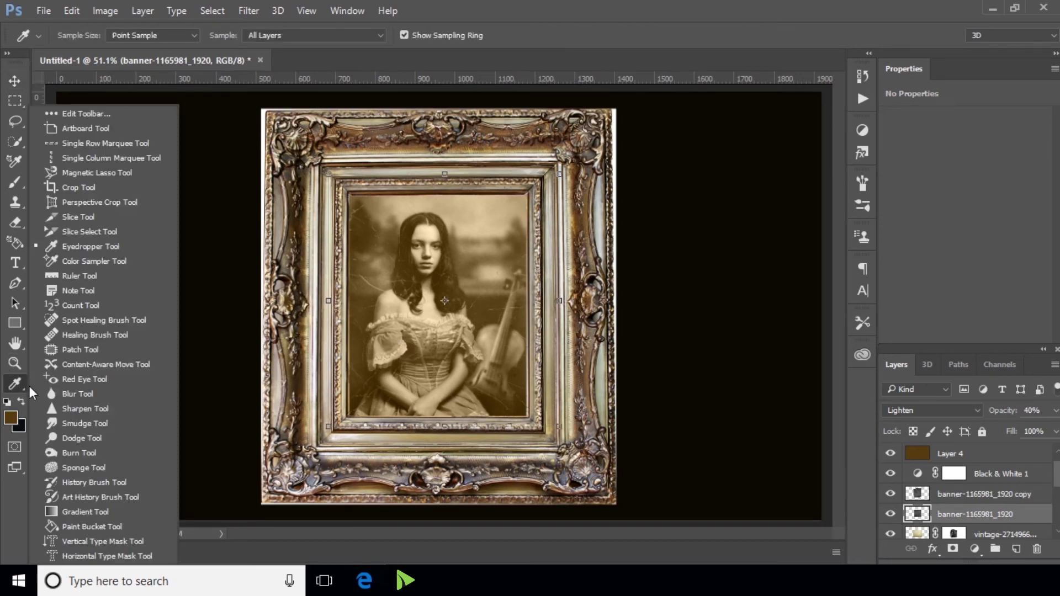
# Select the Dodge tool, zoom in on the portrait, and shrink the brush to size 25
pyautogui.click(133, 429)
pyautogui.scroll(2, 379, 240)
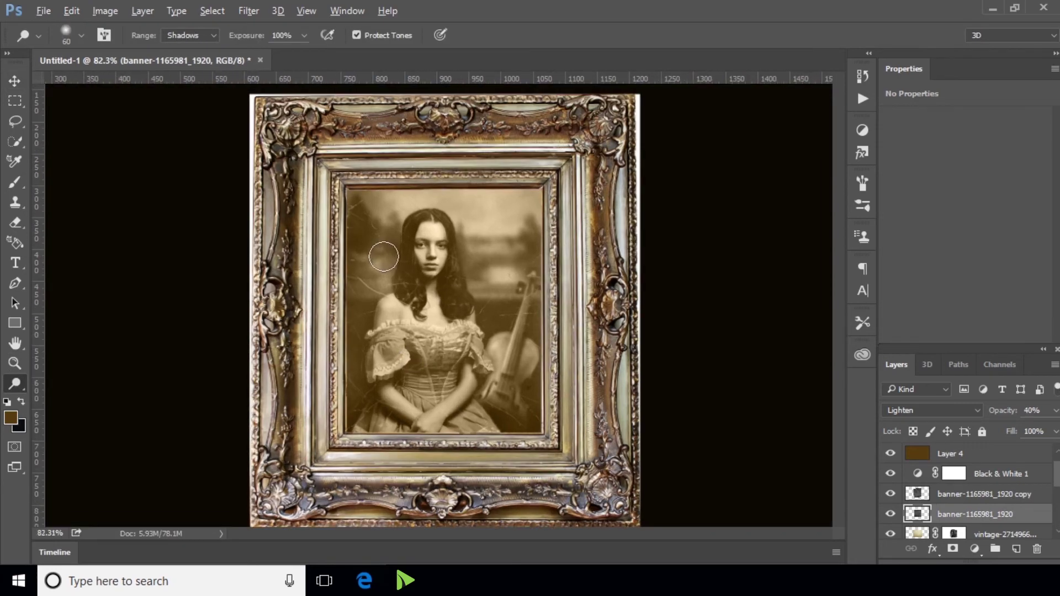
pyautogui.scroll(2, 383, 251)
pyautogui.scroll(2, 384, 271)
pyautogui.scroll(1, 385, 272)
pyautogui.press('[')
pyautogui.press('[')
pyautogui.press('[')
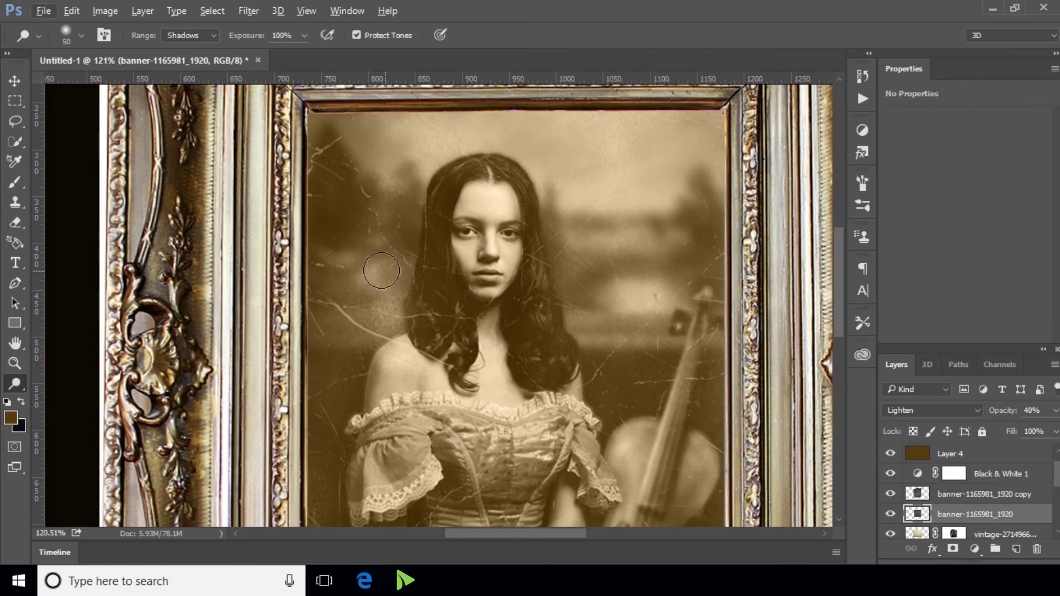
pyautogui.press('[')
pyautogui.scroll(-3, 362, 267)
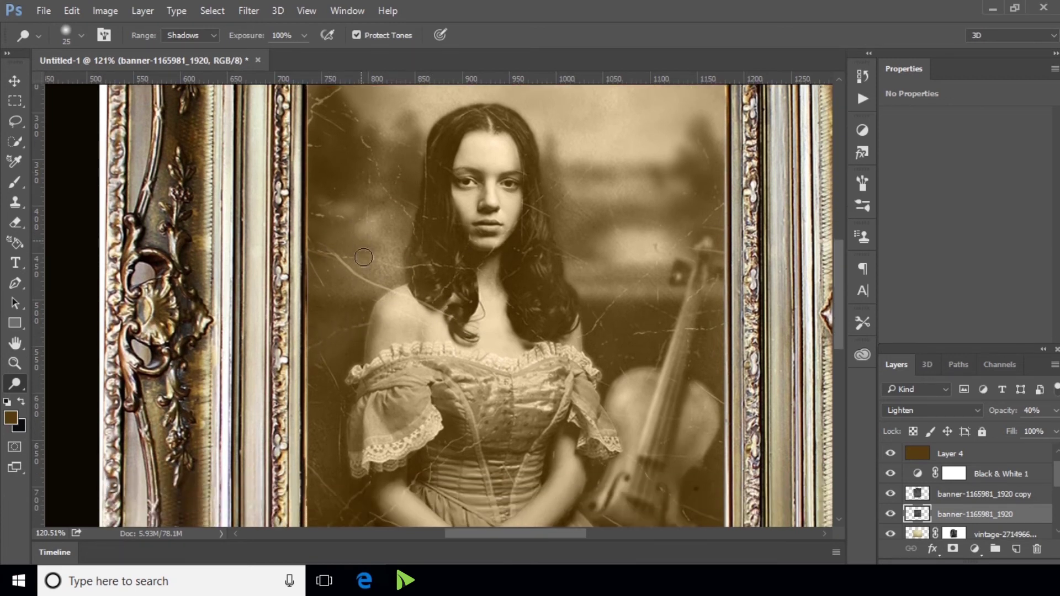
pyautogui.scroll(-2, 362, 260)
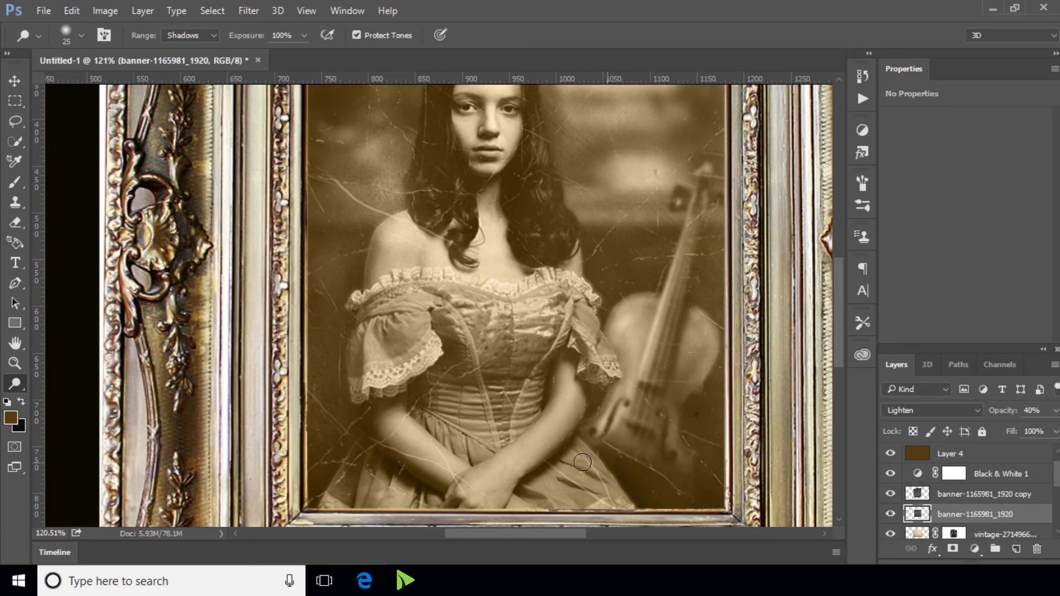
# Zoom to fit and create an empty Layer 5 above the banner-1165981_1920 copy layer
pyautogui.scroll(-3, 477, 237)
pyautogui.press('alt')
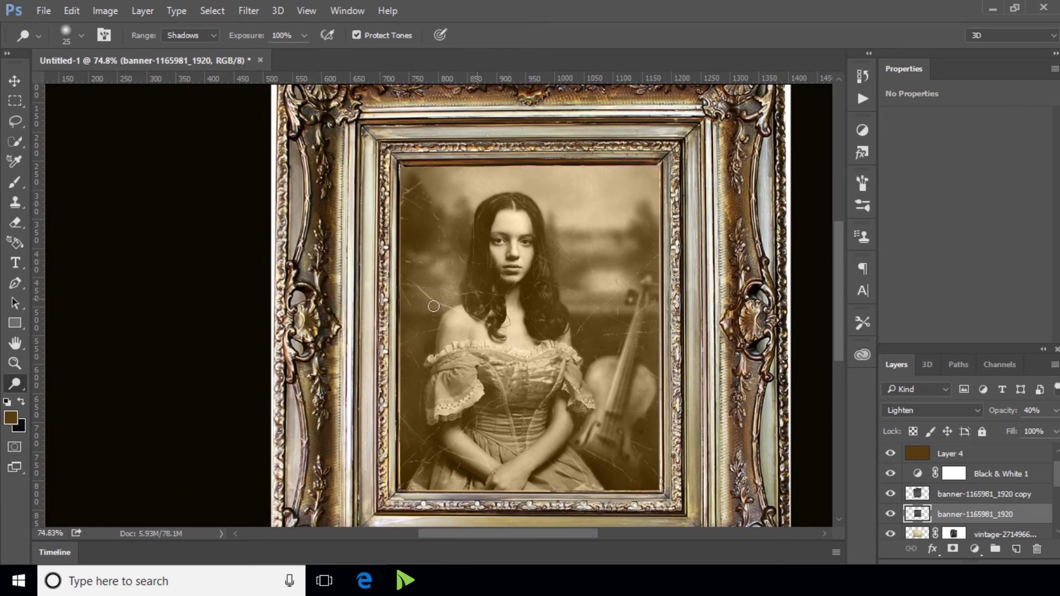
pyautogui.scroll(-1, 469, 308)
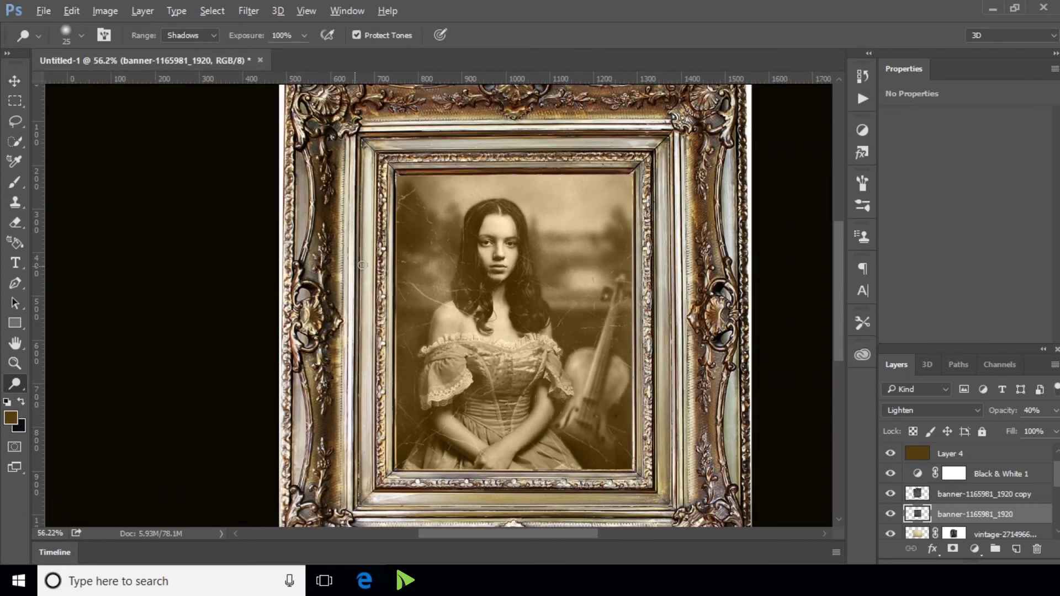
pyautogui.scroll(1, 544, 208)
pyautogui.scroll(2, 608, 198)
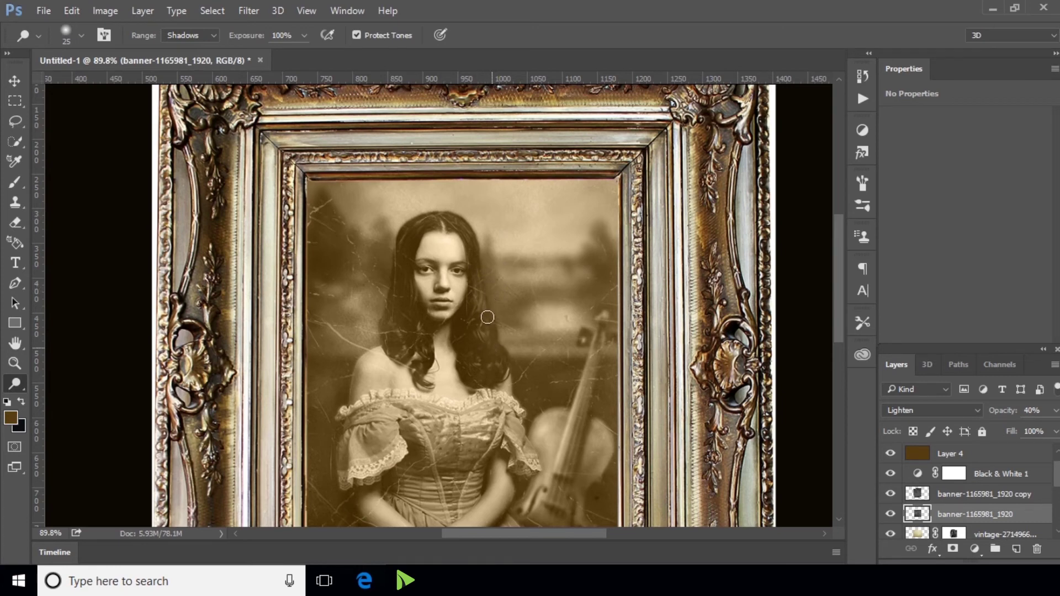
pyautogui.click(981, 498)
pyautogui.click(1013, 551)
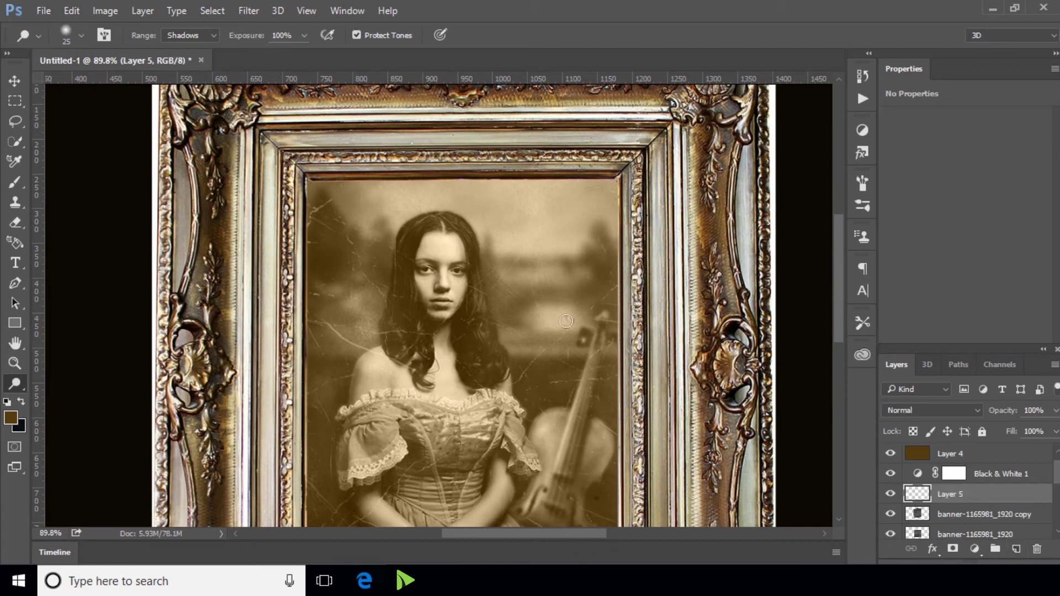
# Brush soft white over the hair beside her neck, then move Layer 5 below picture-frame
pyautogui.click(15, 182)
pyautogui.click(11, 418)
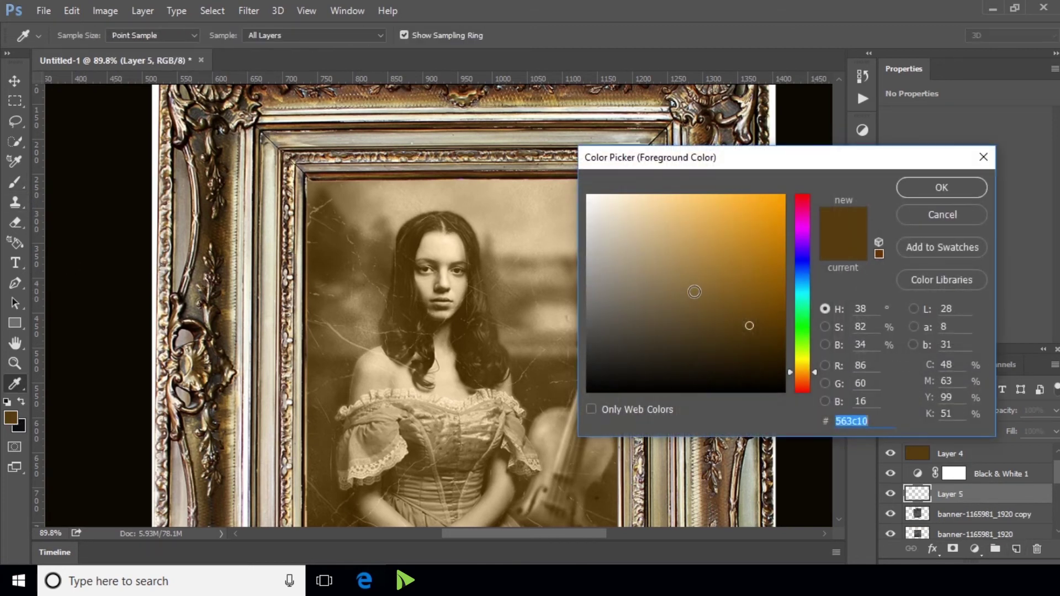
pyautogui.moveTo(690, 290); pyautogui.dragTo(587, 194)
pyautogui.click(918, 187)
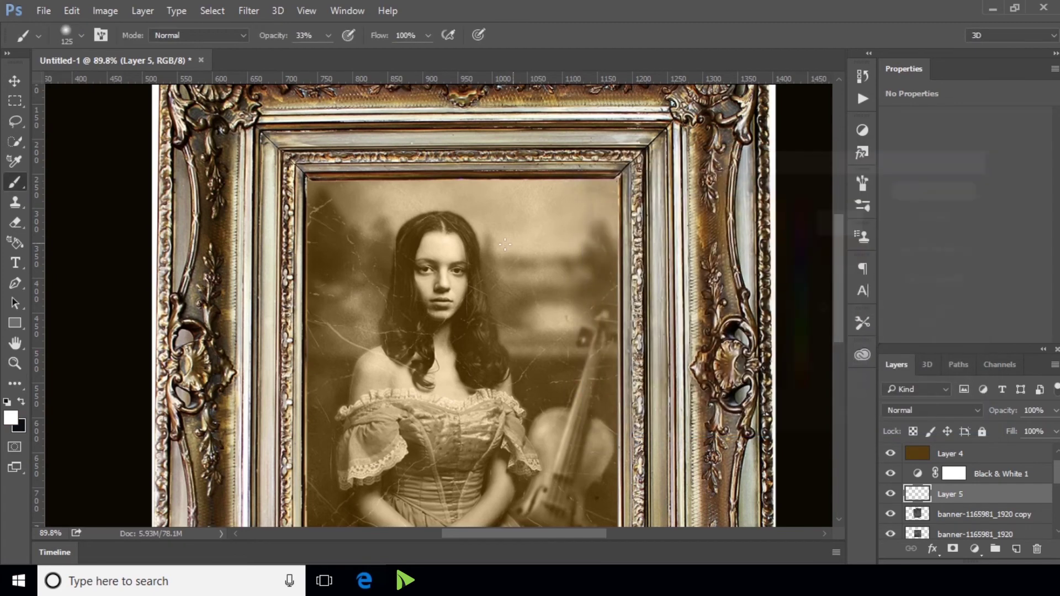
pyautogui.scroll(3, 420, 226)
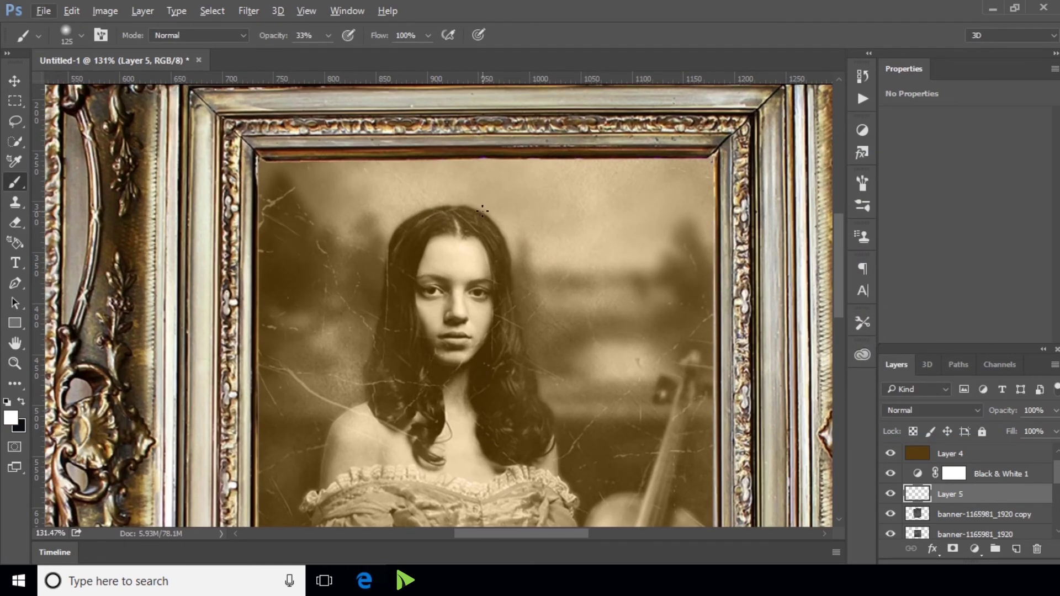
pyautogui.press('[')
pyautogui.press('[')
pyautogui.press('[')
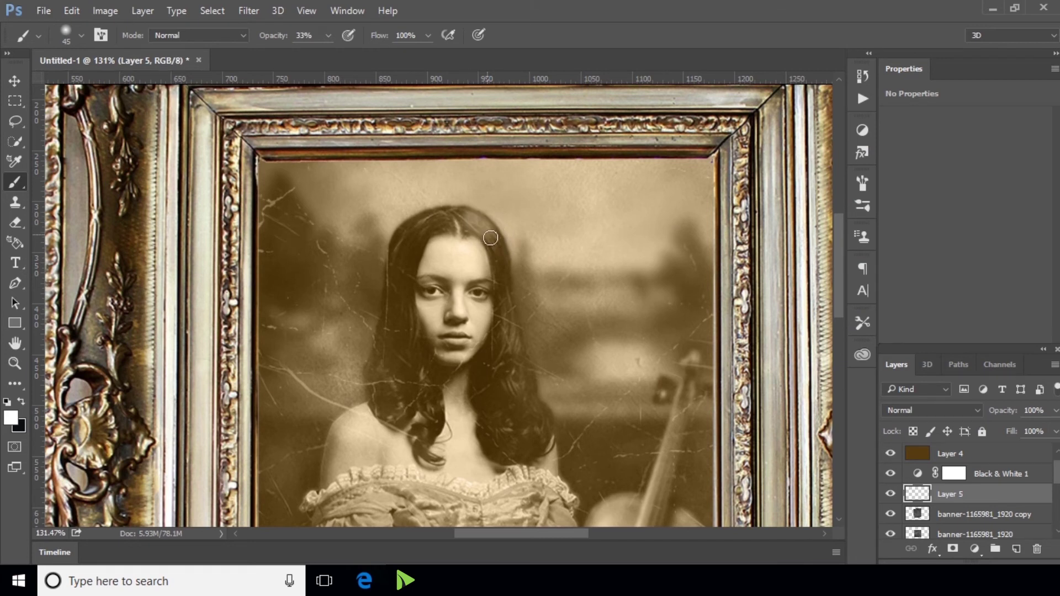
pyautogui.moveTo(515, 352); pyautogui.dragTo(537, 430)
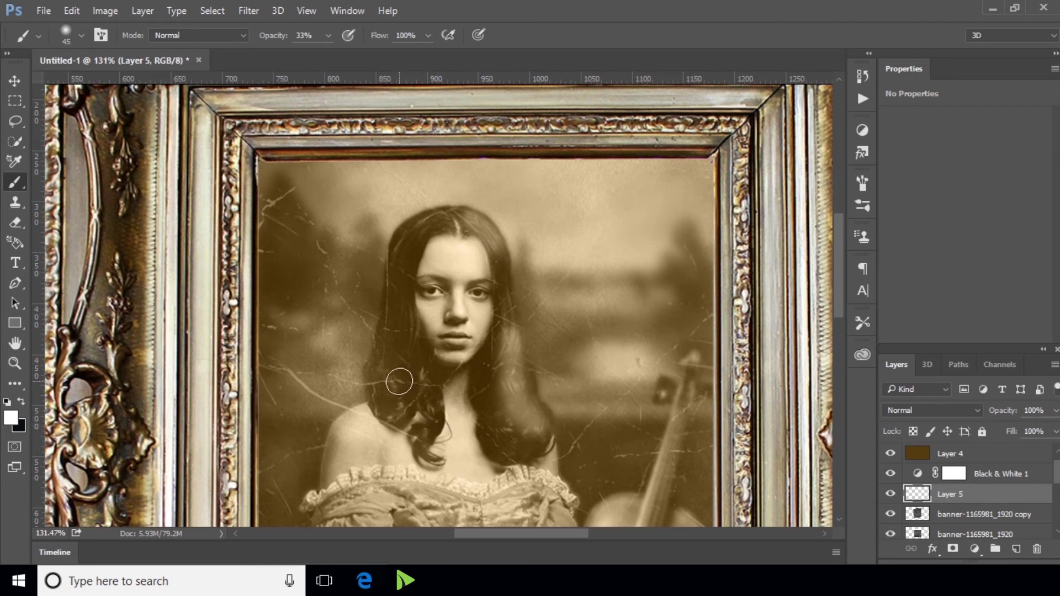
pyautogui.moveTo(999, 494); pyautogui.dragTo(984, 464)
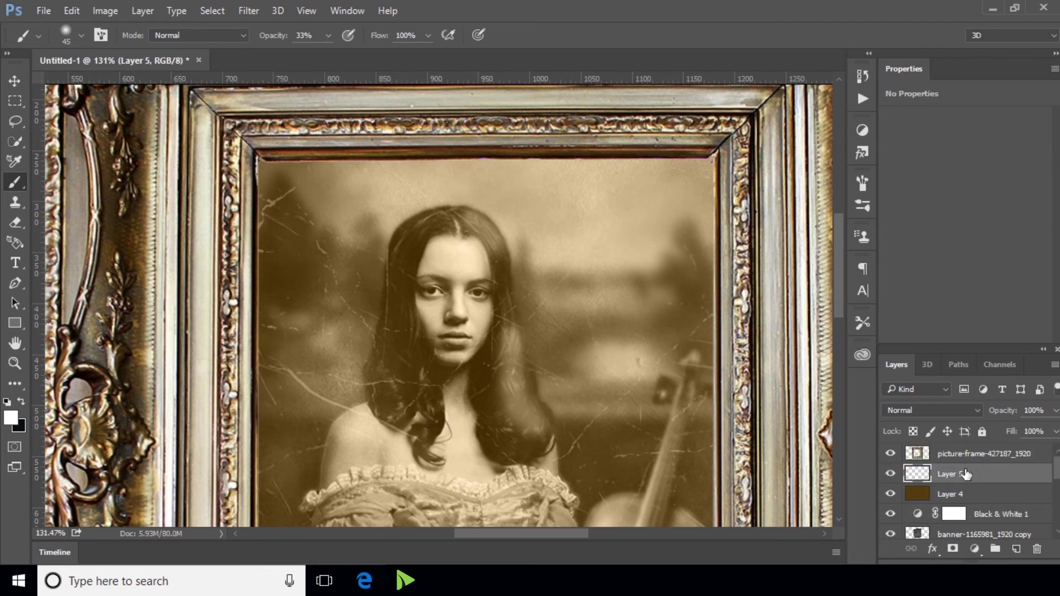
# Lighten the hair left of her face, her shoulder and forearm with soft white strokes
pyautogui.moveTo(412, 221)
pyautogui.mouseDown()
pyautogui.moveTo(382, 382)
pyautogui.moveTo(412, 409)
pyautogui.mouseUp()
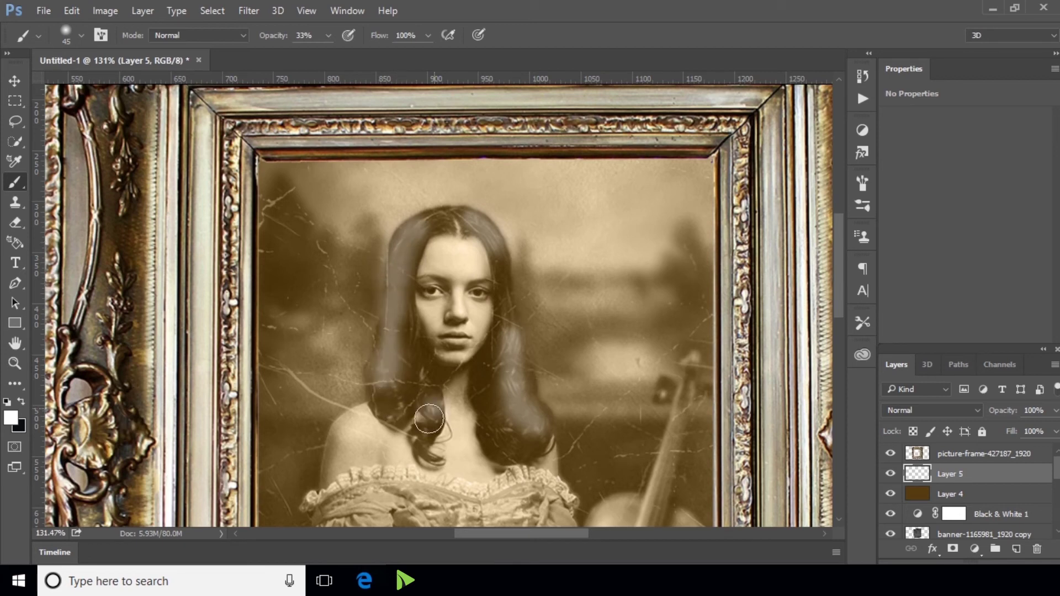
pyautogui.scroll(-3, 403, 386)
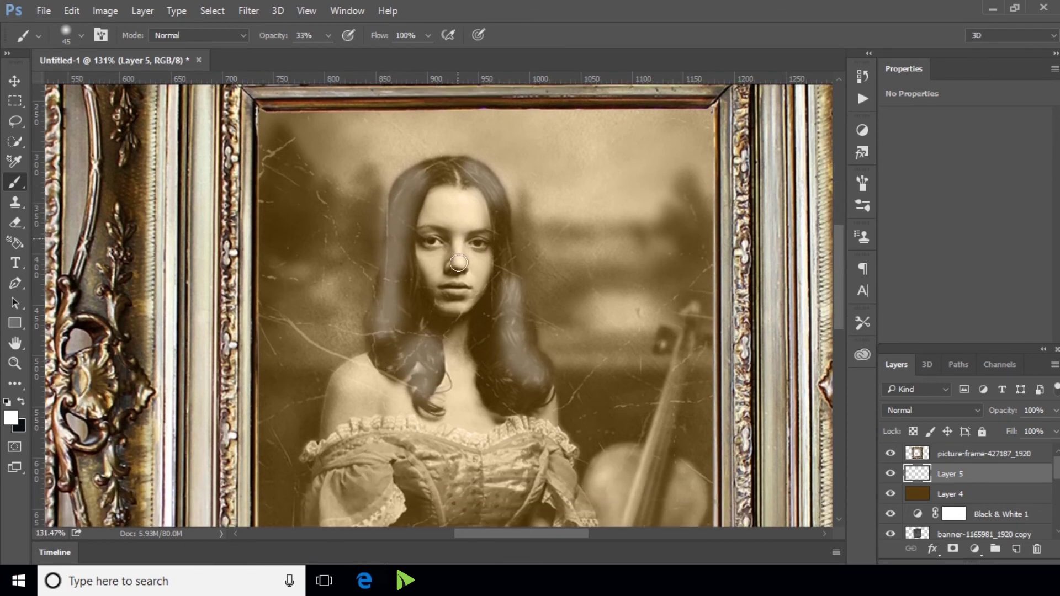
pyautogui.scroll(-4, 397, 359)
pyautogui.scroll(-3, 392, 332)
pyautogui.moveTo(350, 277); pyautogui.dragTo(362, 244)
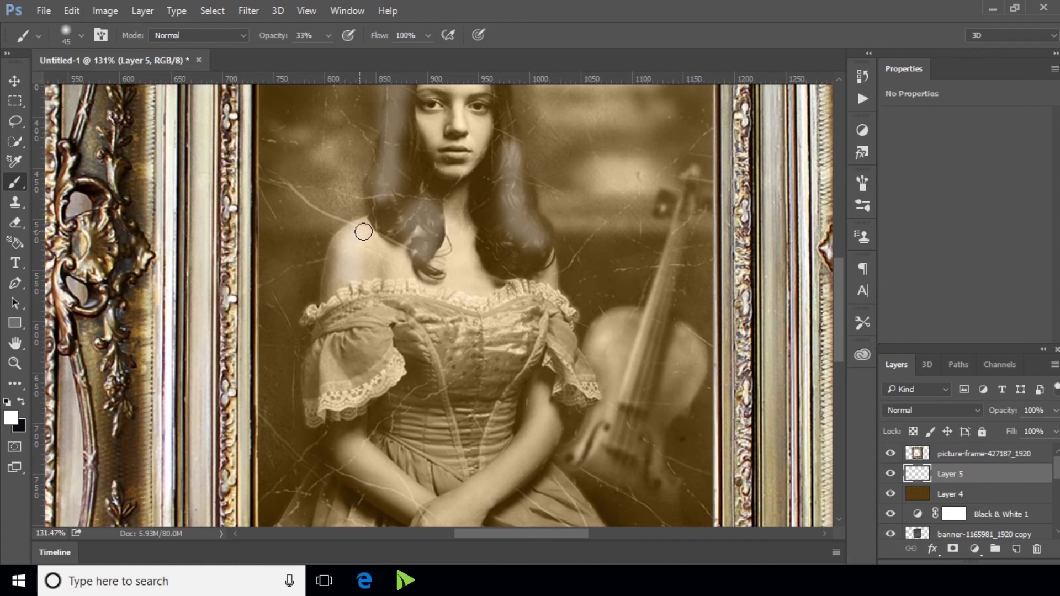
pyautogui.scroll(-1, 357, 253)
pyautogui.scroll(-3, 365, 254)
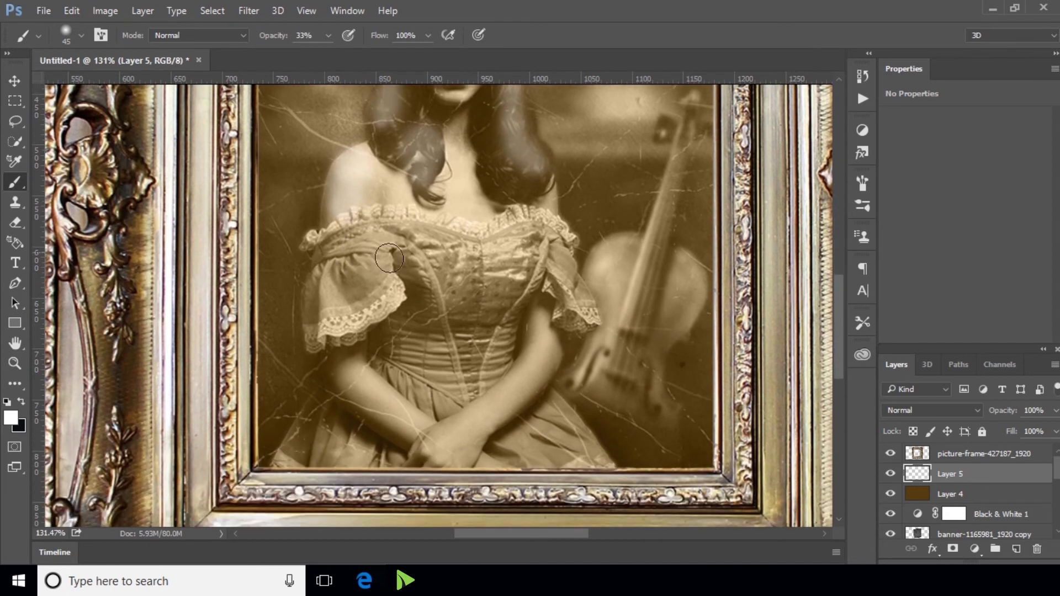
pyautogui.moveTo(322, 354)
pyautogui.mouseDown()
pyautogui.moveTo(433, 438)
pyautogui.moveTo(402, 426)
pyautogui.moveTo(450, 438)
pyautogui.moveTo(523, 379)
pyautogui.moveTo(549, 326)
pyautogui.moveTo(606, 334)
pyautogui.moveTo(610, 283)
pyautogui.moveTo(634, 254)
pyautogui.mouseUp()
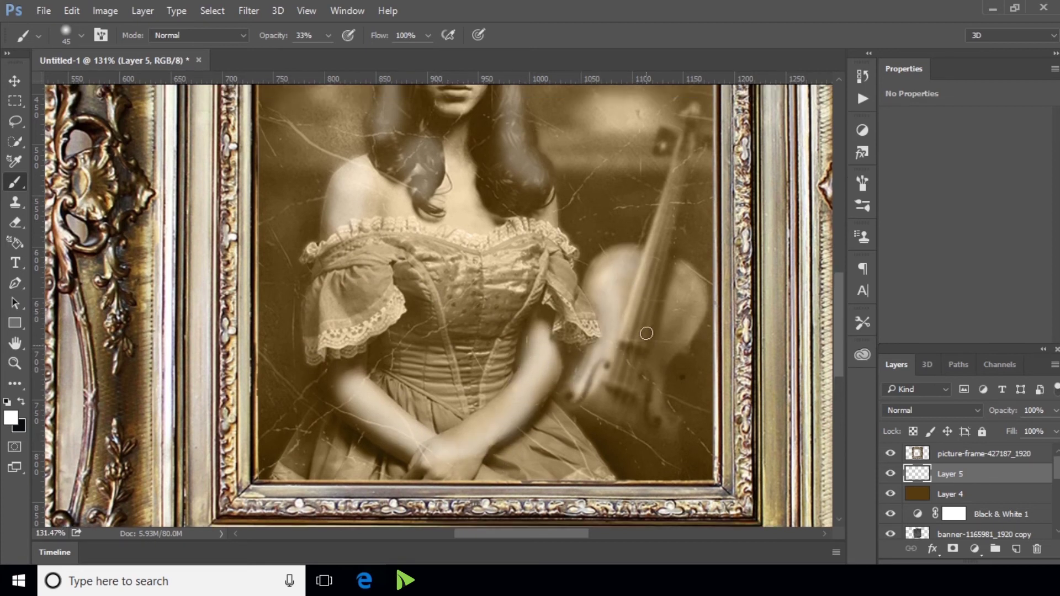
# Add soft white patches to the background right of her head
pyautogui.scroll(3, 647, 333)
pyautogui.scroll(4, 647, 333)
pyautogui.scroll(2, 644, 332)
pyautogui.scroll(1, 635, 312)
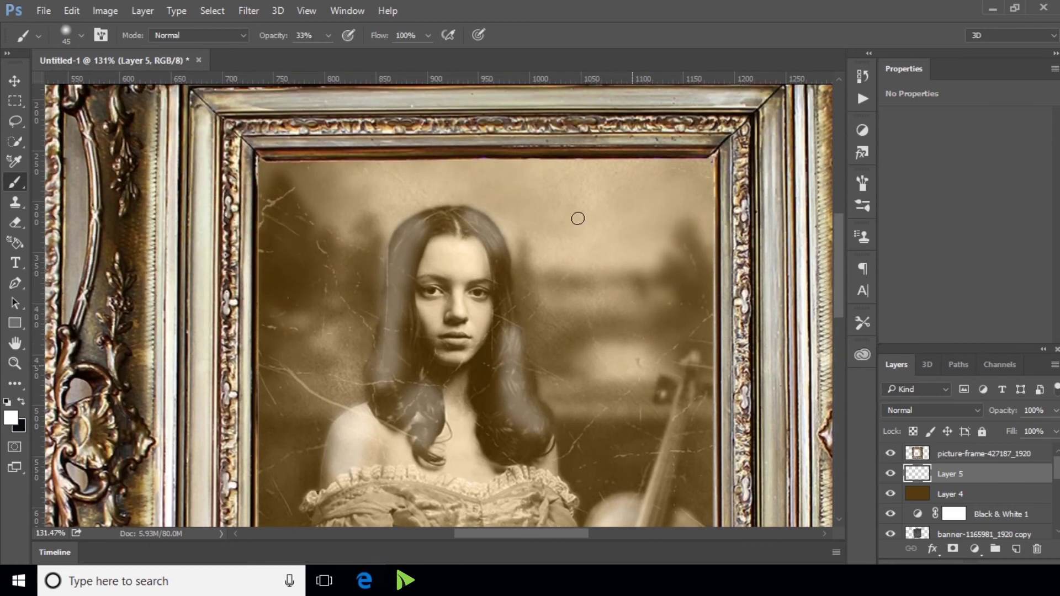
pyautogui.scroll(1, 575, 218)
pyautogui.moveTo(606, 206)
pyautogui.mouseDown()
pyautogui.moveTo(627, 194)
pyautogui.moveTo(585, 229)
pyautogui.moveTo(585, 260)
pyautogui.mouseUp()
pyautogui.moveTo(683, 191); pyautogui.dragTo(645, 224)
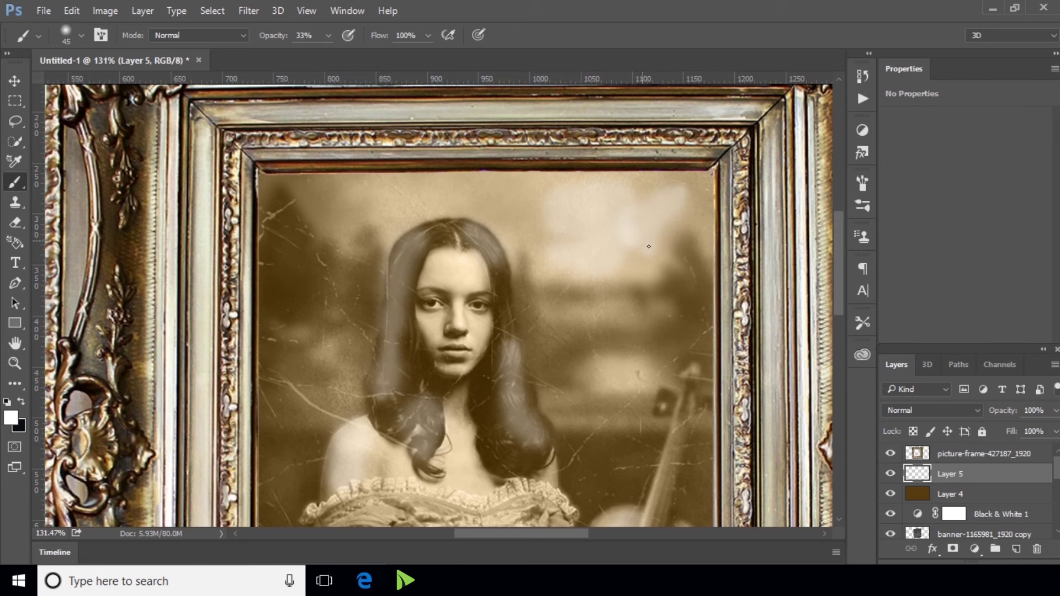
pyautogui.moveTo(587, 265)
pyautogui.mouseDown()
pyautogui.moveTo(621, 261)
pyautogui.moveTo(574, 204)
pyautogui.moveTo(547, 202)
pyautogui.moveTo(569, 179)
pyautogui.moveTo(539, 239)
pyautogui.moveTo(571, 254)
pyautogui.moveTo(632, 195)
pyautogui.mouseUp()
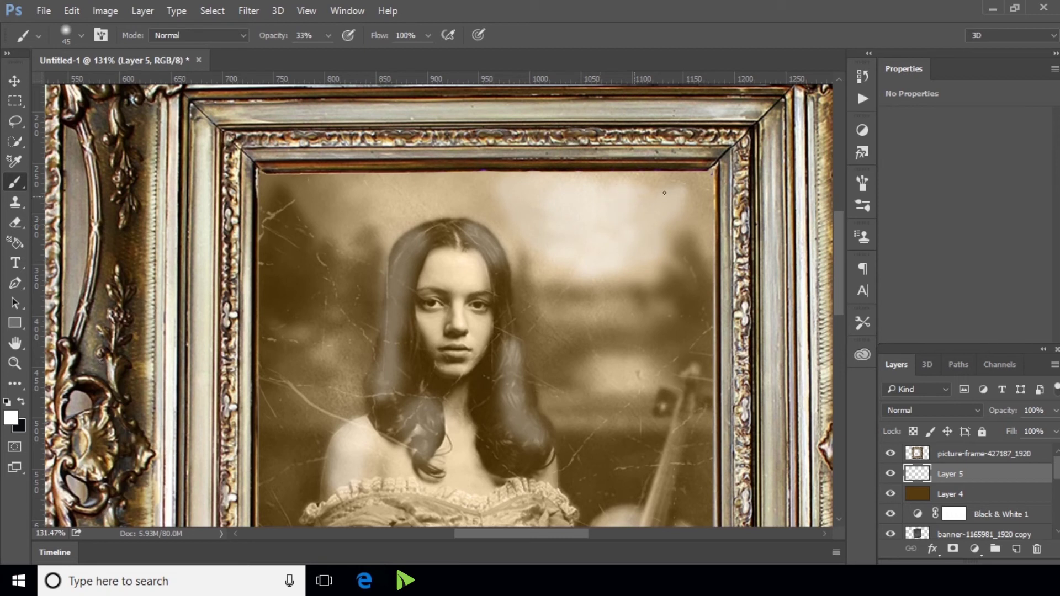
# Set Layer 5's blend mode to Soft Light
pyautogui.click(930, 409)
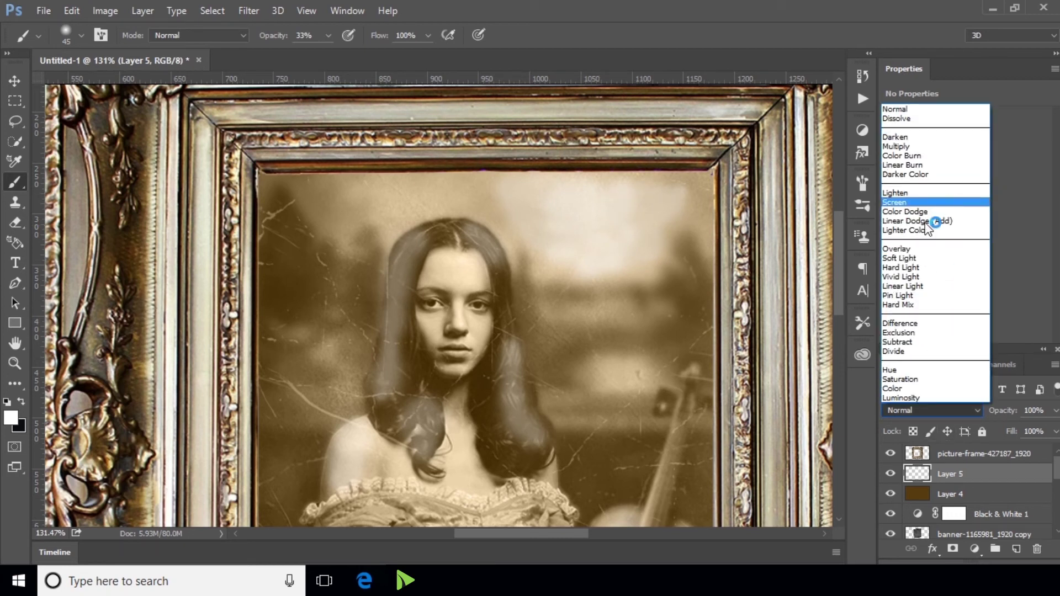
pyautogui.click(919, 257)
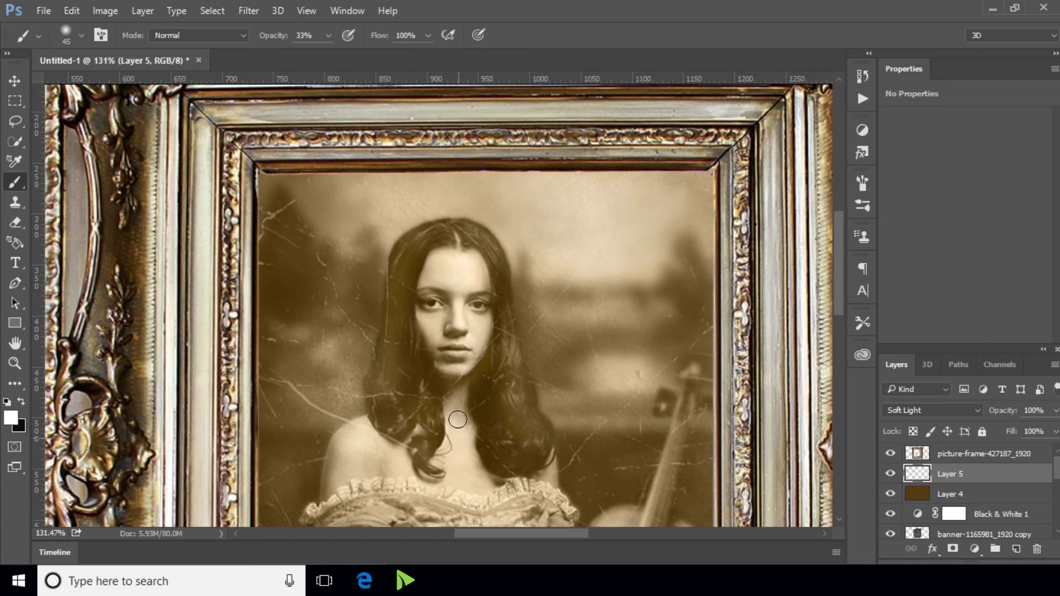
pyautogui.scroll(-3, 471, 473)
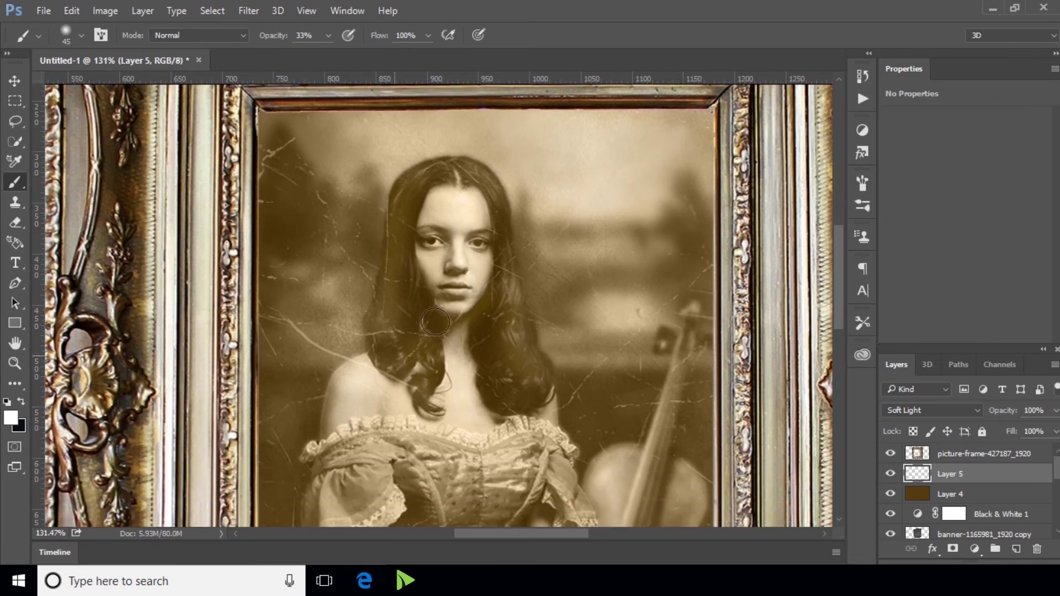
pyautogui.scroll(-3, 424, 331)
pyautogui.scroll(-4, 474, 289)
pyautogui.scroll(-3, 542, 292)
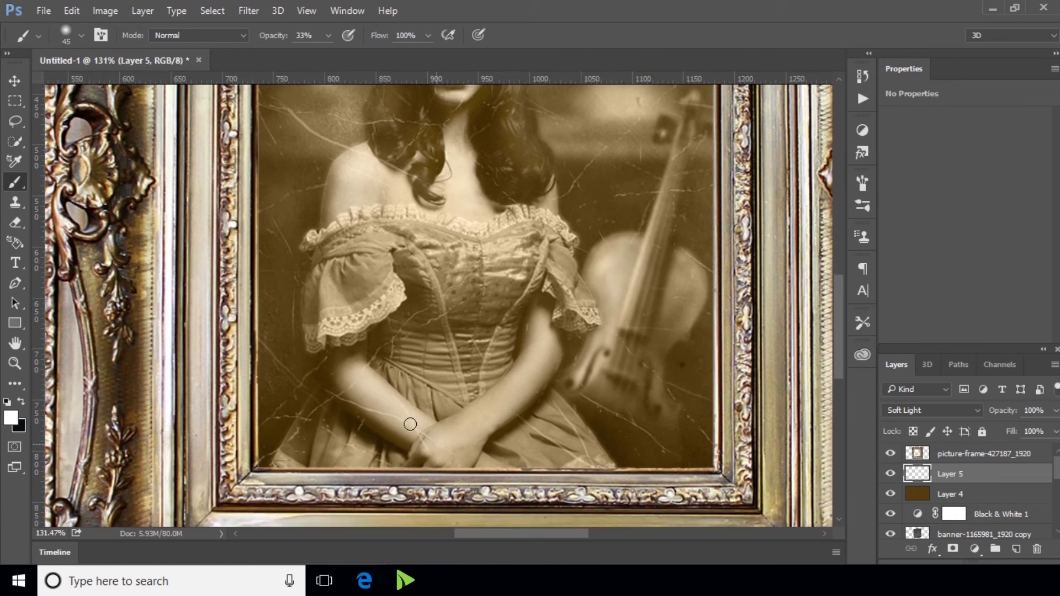
# Brighten her hands and chest with more white strokes on Layer 5
pyautogui.moveTo(530, 414)
pyautogui.mouseDown()
pyautogui.moveTo(472, 462)
pyautogui.moveTo(436, 303)
pyautogui.moveTo(511, 350)
pyautogui.moveTo(452, 207)
pyautogui.mouseUp()
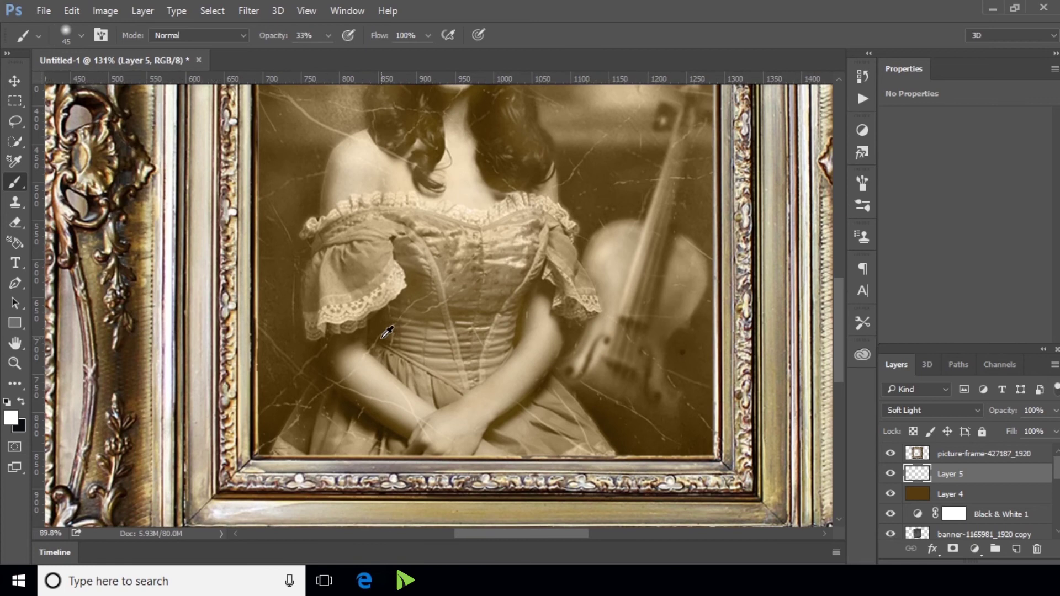
pyautogui.scroll(-3, 460, 249)
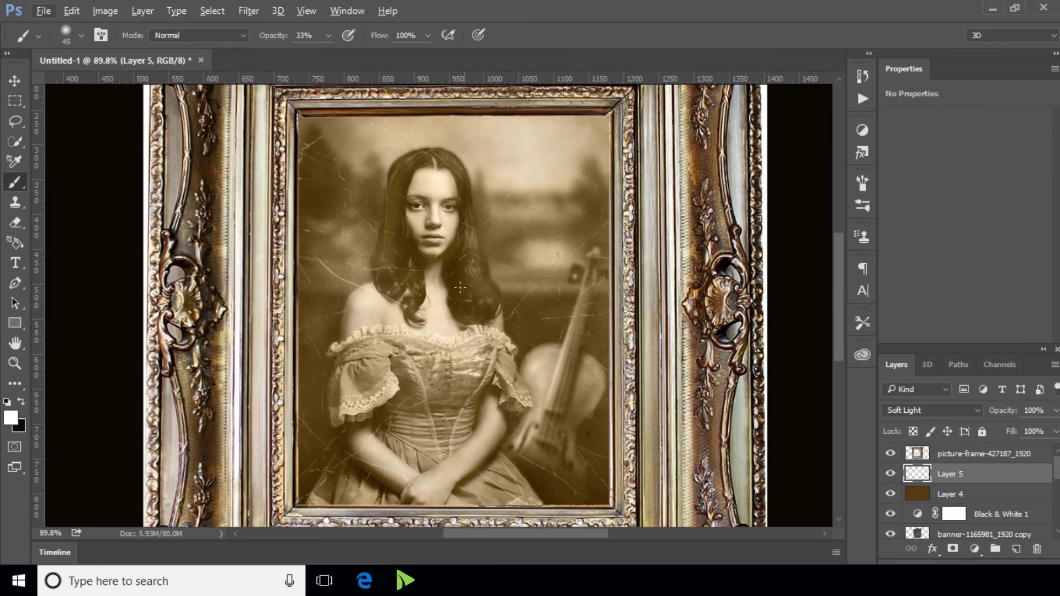
pyautogui.moveTo(457, 299)
pyautogui.mouseDown()
pyautogui.moveTo(480, 318)
pyautogui.moveTo(487, 302)
pyautogui.mouseUp()
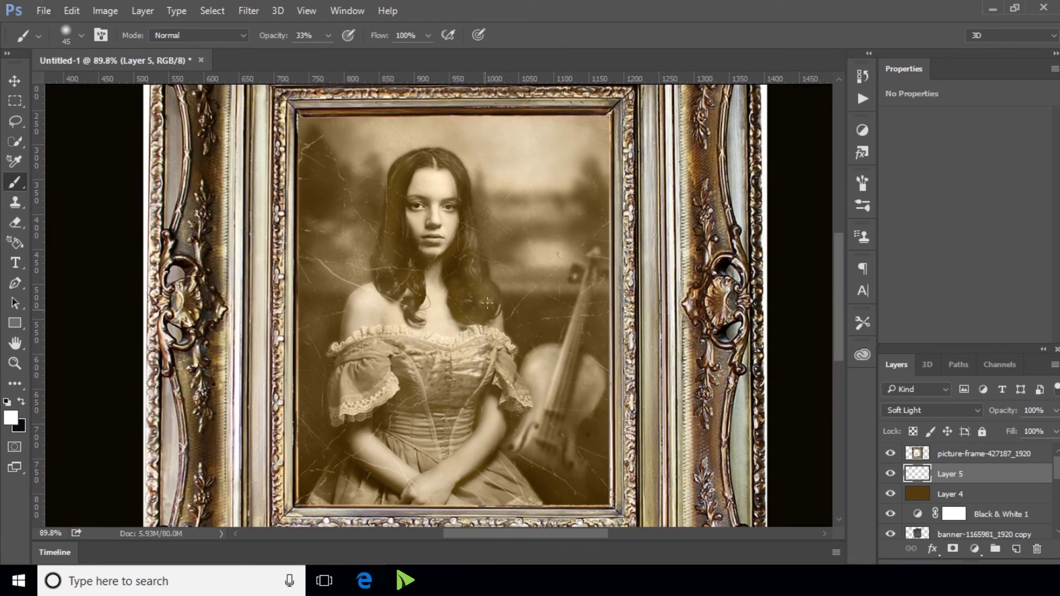
pyautogui.scroll(-1, 464, 371)
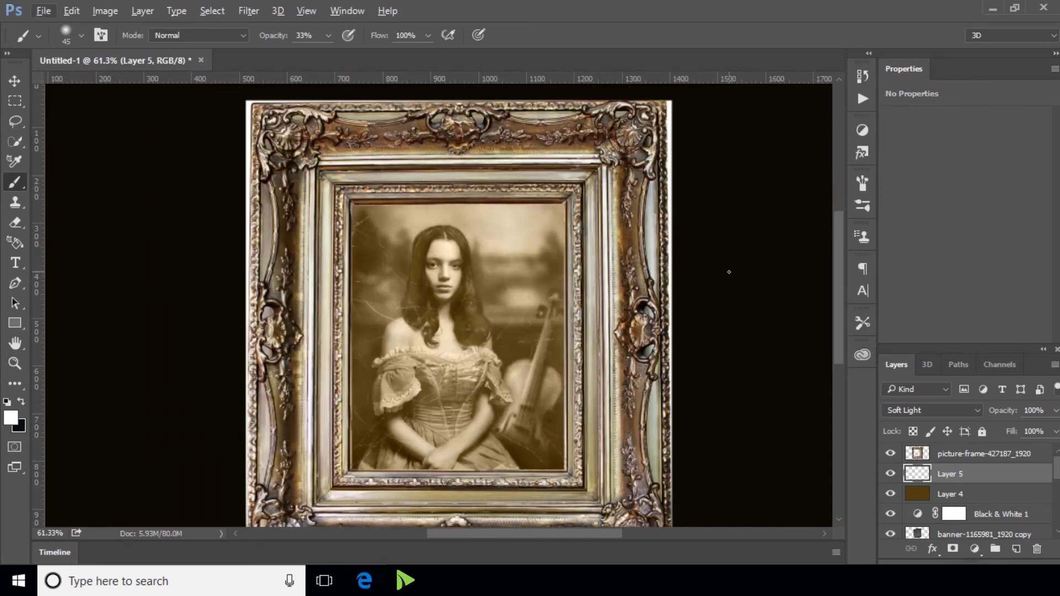
pyautogui.scroll(-1, 724, 270)
pyautogui.scroll(1, 575, 260)
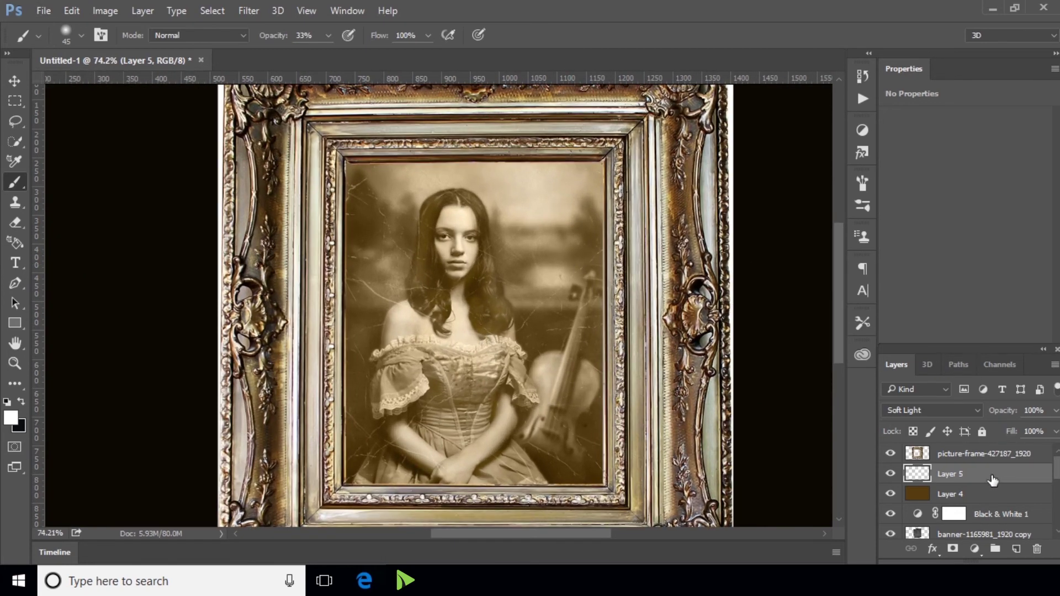
pyautogui.click(976, 547)
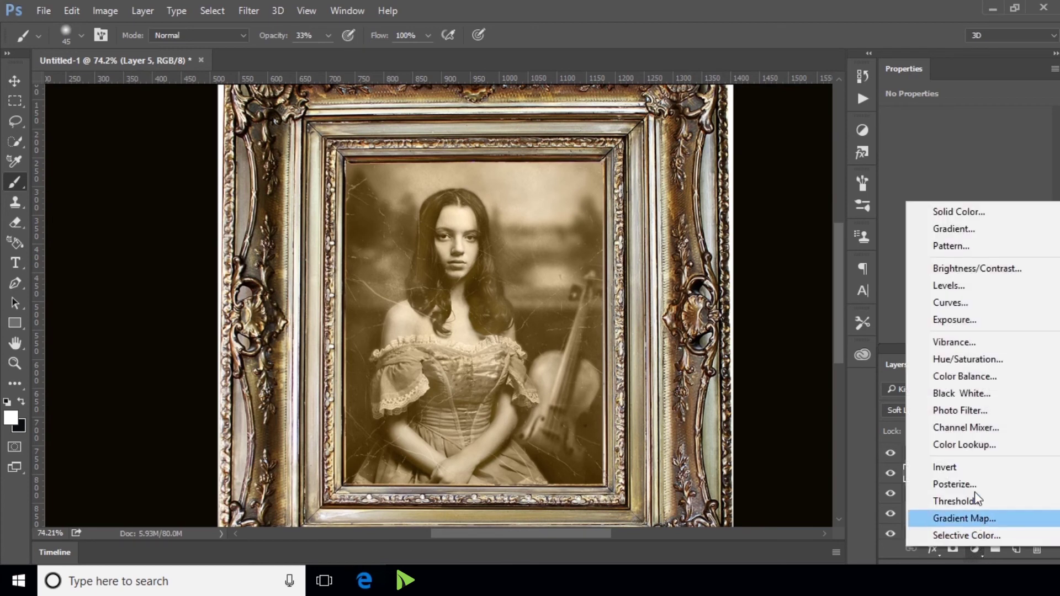
# Add a Color Lookup layer using Candlelight.CUBE at about 32% opacity
pyautogui.click(986, 446)
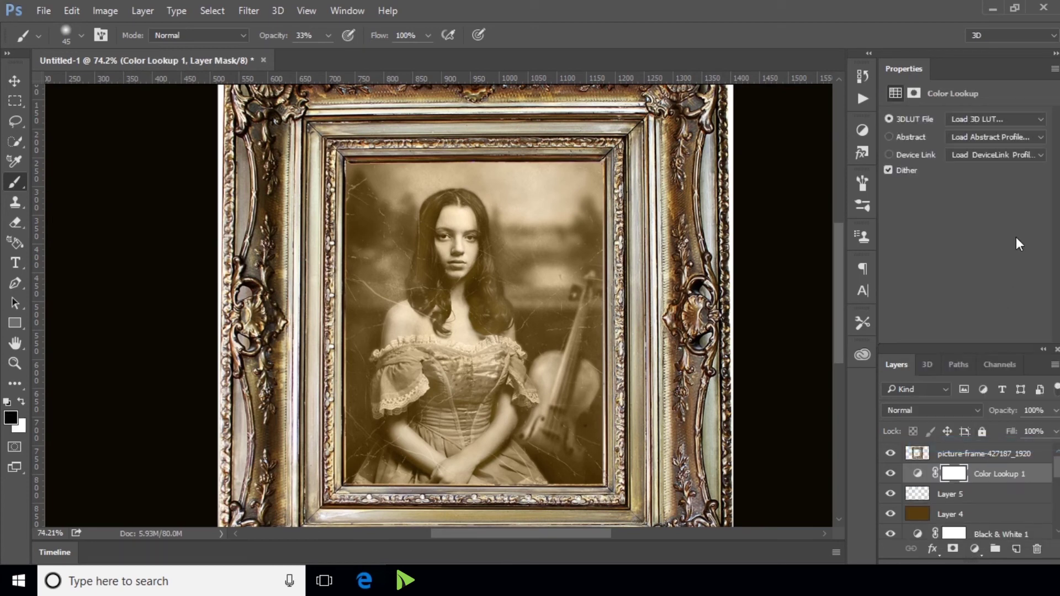
pyautogui.click(1019, 121)
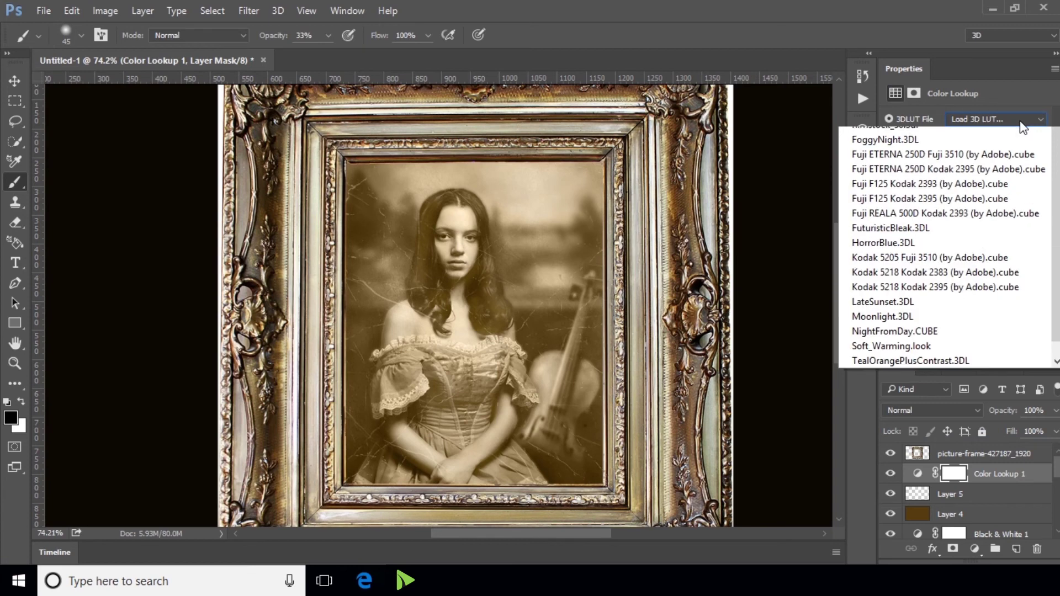
pyautogui.click(965, 223)
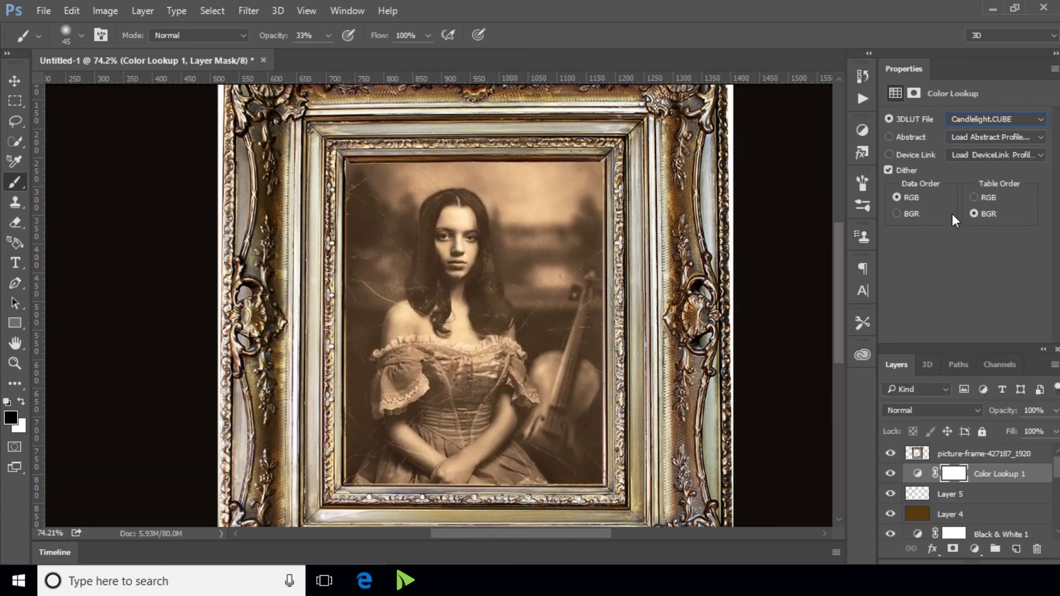
pyautogui.click(1054, 412)
pyautogui.moveTo(983, 433); pyautogui.dragTo(1009, 436)
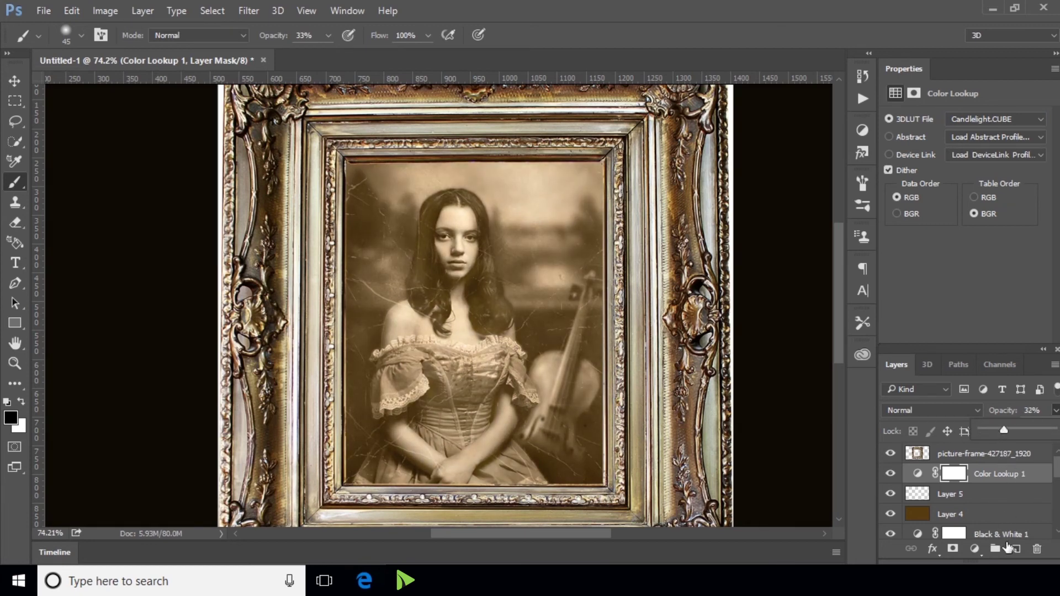
# Add a second Color Lookup with Fuji F125 Kodak 2395 (by Adobe).cube and lower its opacity
pyautogui.click(976, 549)
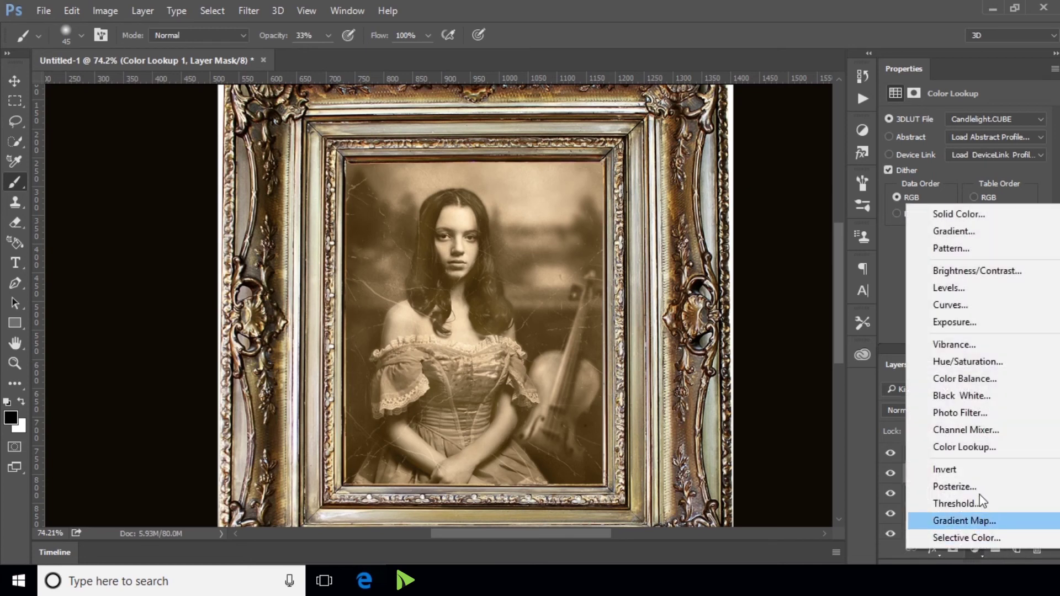
pyautogui.click(988, 450)
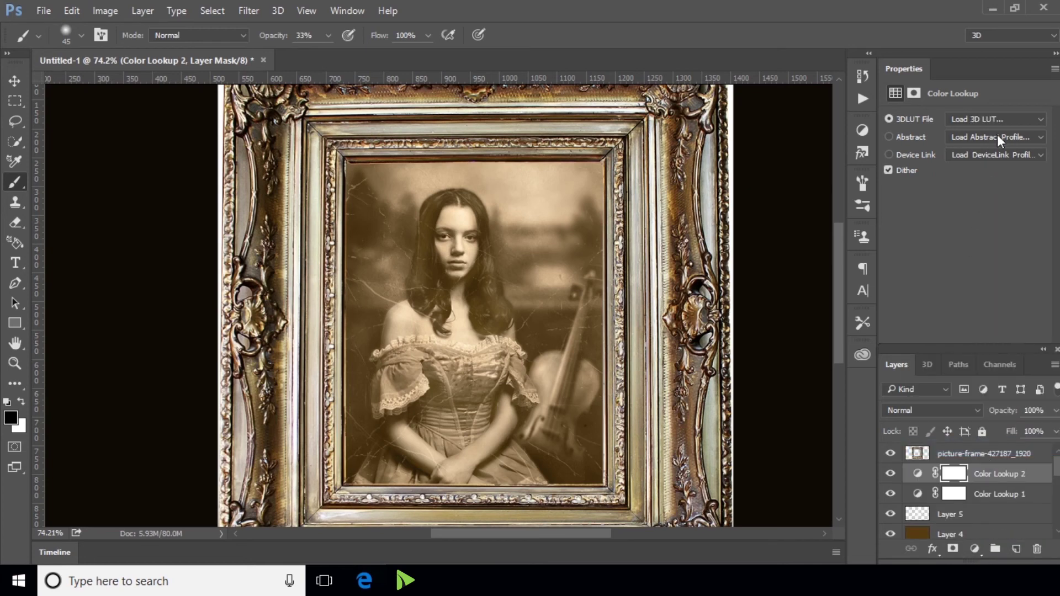
pyautogui.click(1022, 119)
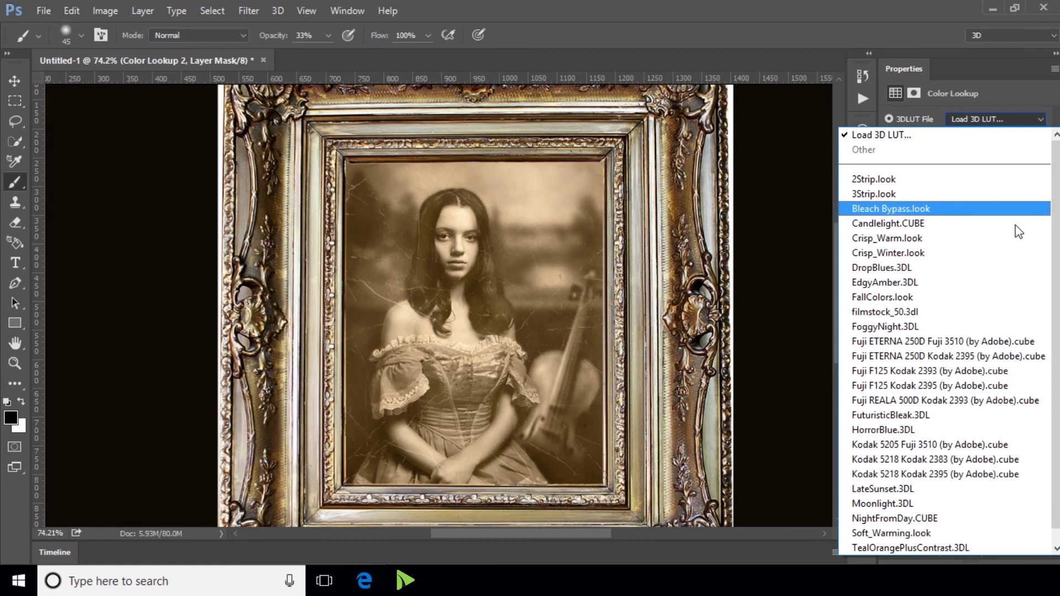
pyautogui.click(1000, 386)
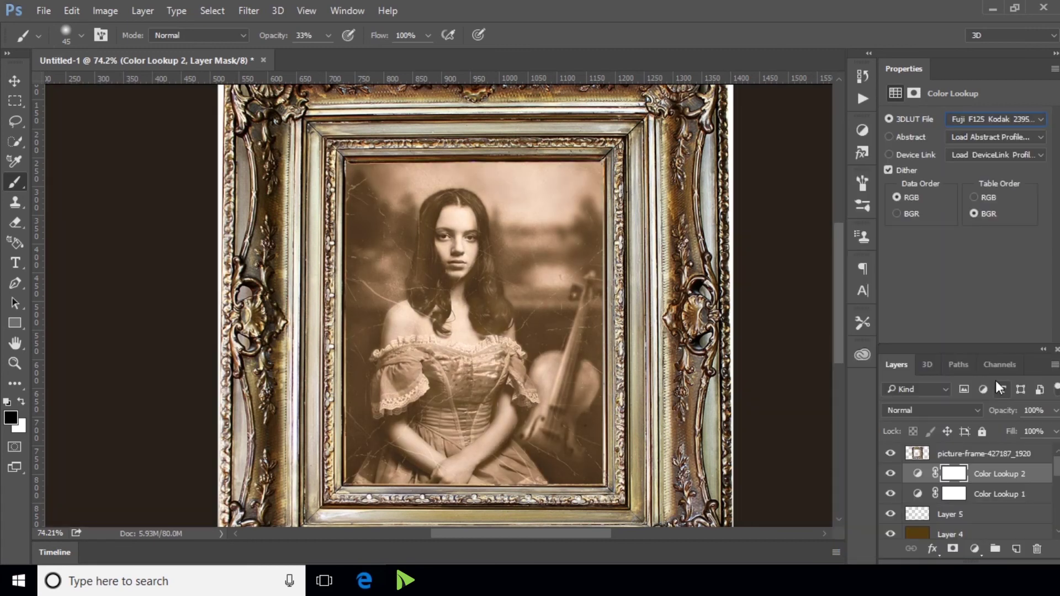
pyautogui.click(1055, 411)
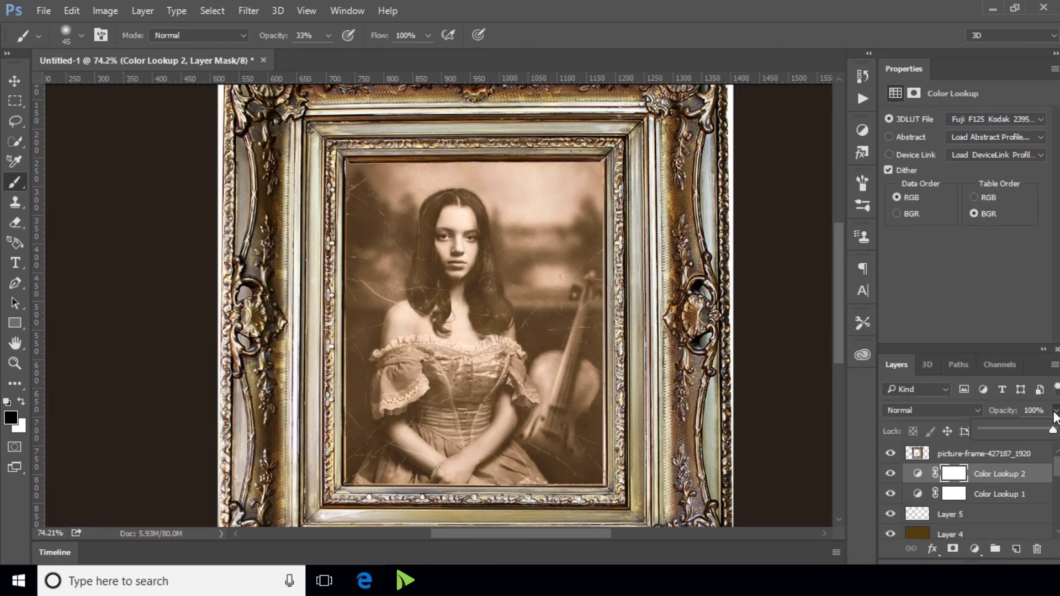
pyautogui.moveTo(1002, 432); pyautogui.dragTo(1002, 433)
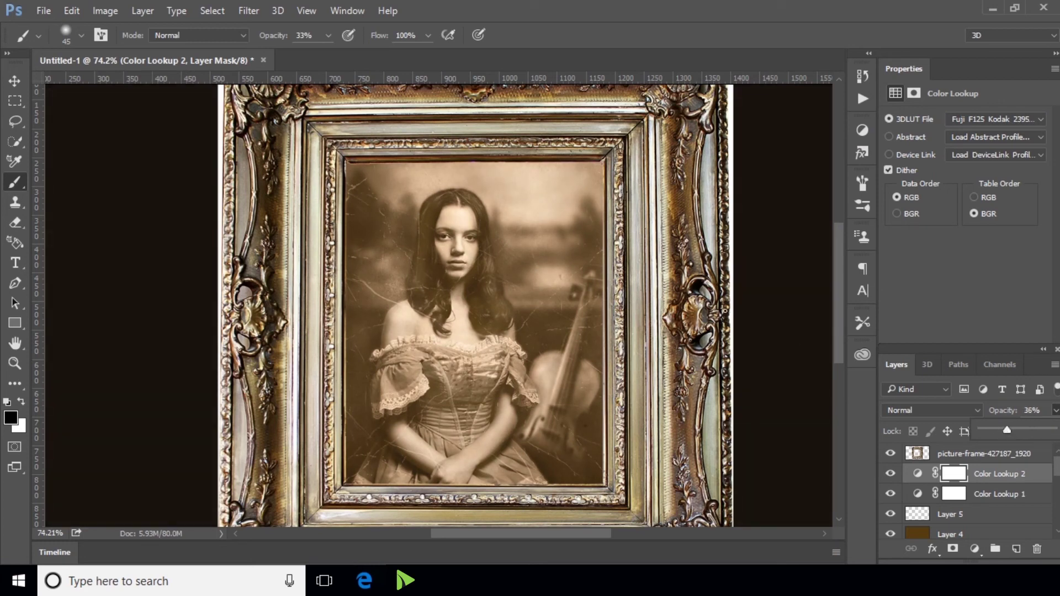
# With the Move tool, zoom in and out to inspect the toned portrait
pyautogui.click(15, 81)
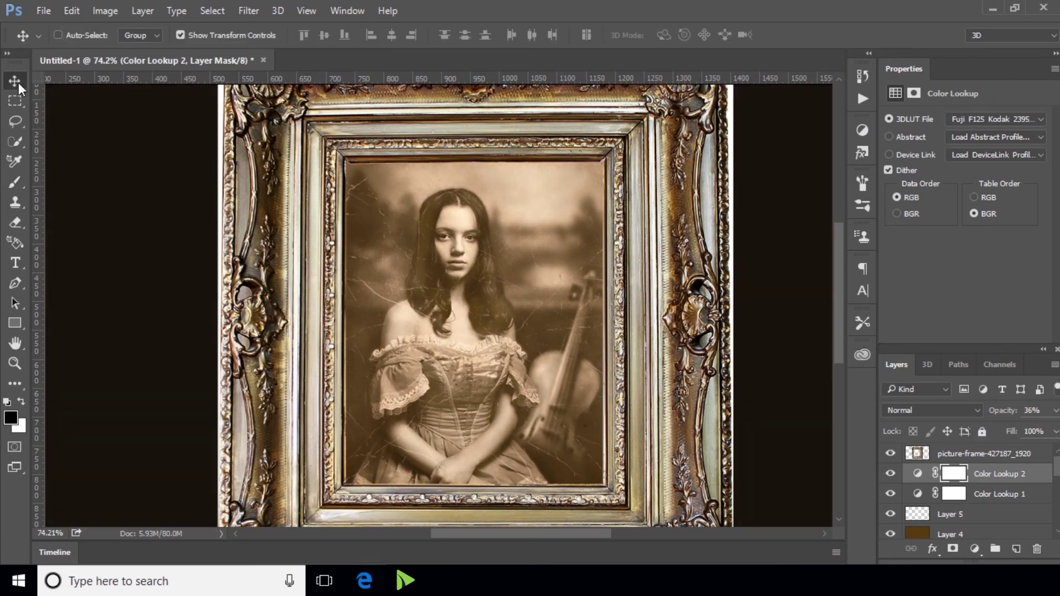
pyautogui.keyDown('alt'); pyautogui.scroll(-1, 602, 243); pyautogui.keyUp('alt')
pyautogui.scroll(-1, 602, 243)
pyautogui.scroll(-1, 602, 243)
pyautogui.scroll(1, 361, 249)
pyautogui.scroll(1, 358, 247)
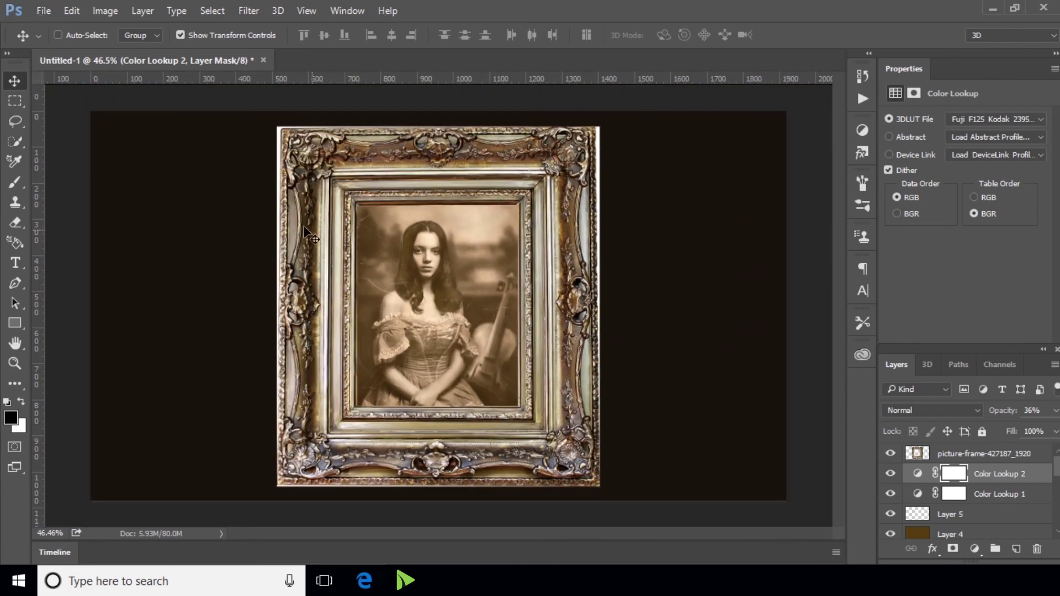
pyautogui.scroll(1, 271, 217)
pyautogui.scroll(-1, 571, 278)
pyautogui.scroll(2, 500, 274)
pyautogui.scroll(1, 370, 249)
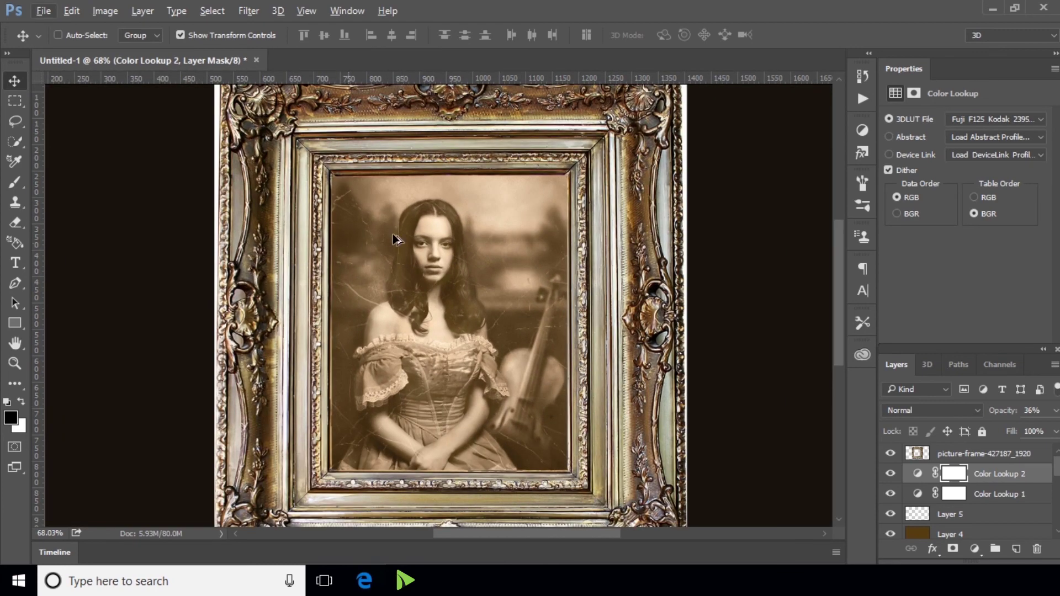
pyautogui.scroll(1, 415, 223)
pyautogui.scroll(1, 419, 224)
pyautogui.scroll(1, 436, 221)
# Zoom back out and load the picture-frame layer's pixels as a selection
pyautogui.scroll(-1, 445, 201)
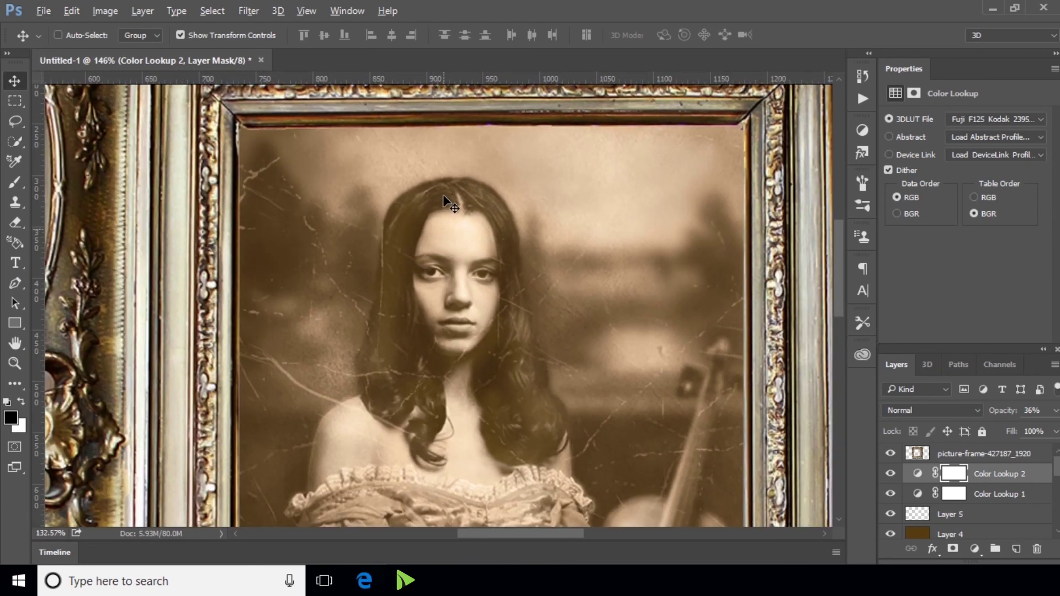
pyautogui.scroll(-1, 446, 200)
pyautogui.scroll(-2, 446, 199)
pyautogui.scroll(-1, 446, 200)
pyautogui.scroll(-1, 446, 200)
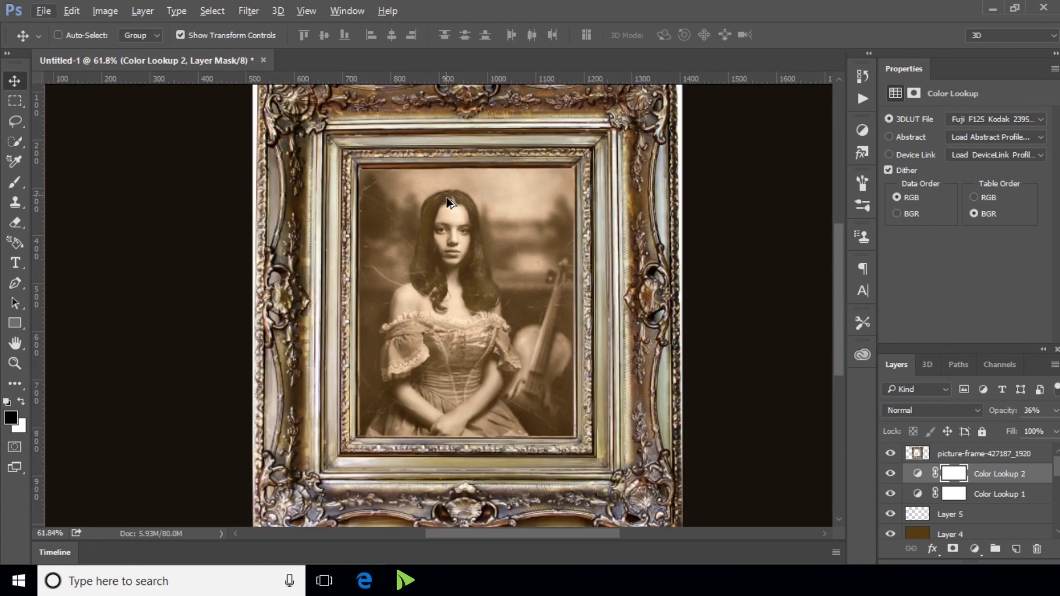
pyautogui.scroll(-3, 577, 243)
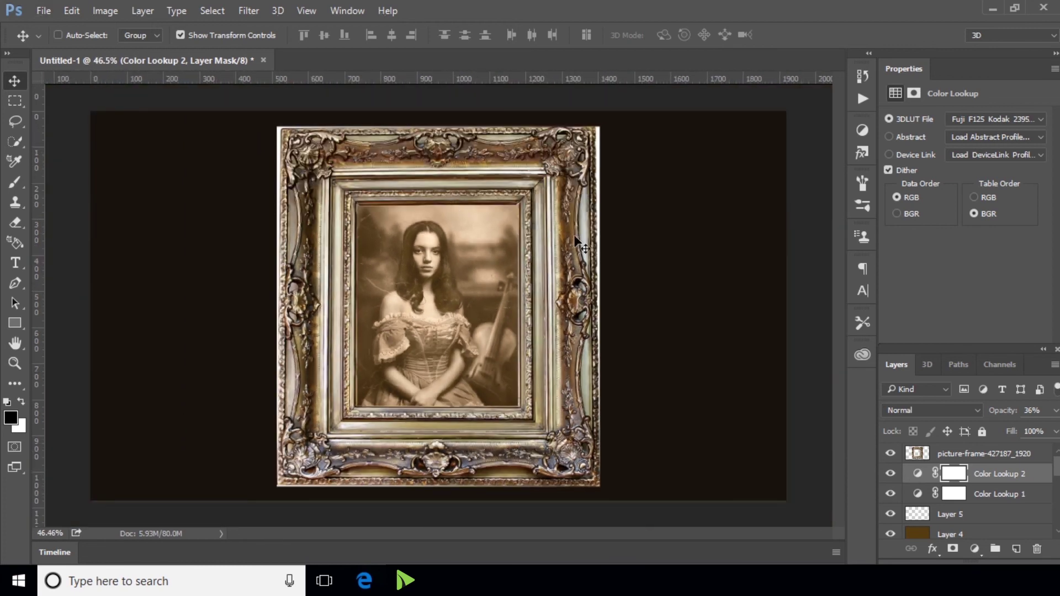
pyautogui.click(954, 455)
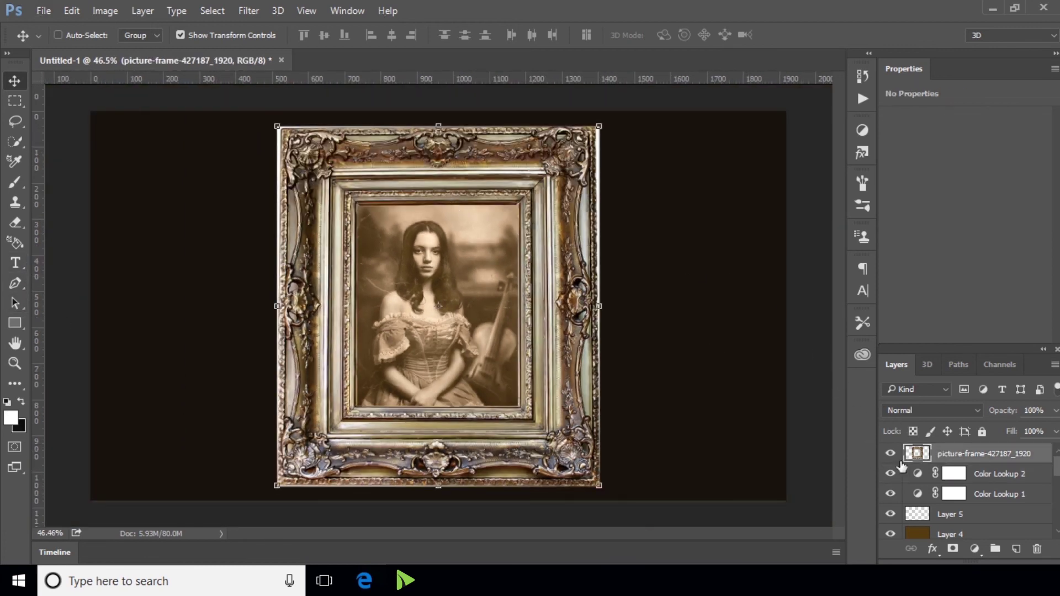
pyautogui.keyDown('ctrl'); pyautogui.click(917, 454); pyautogui.keyUp('ctrl')
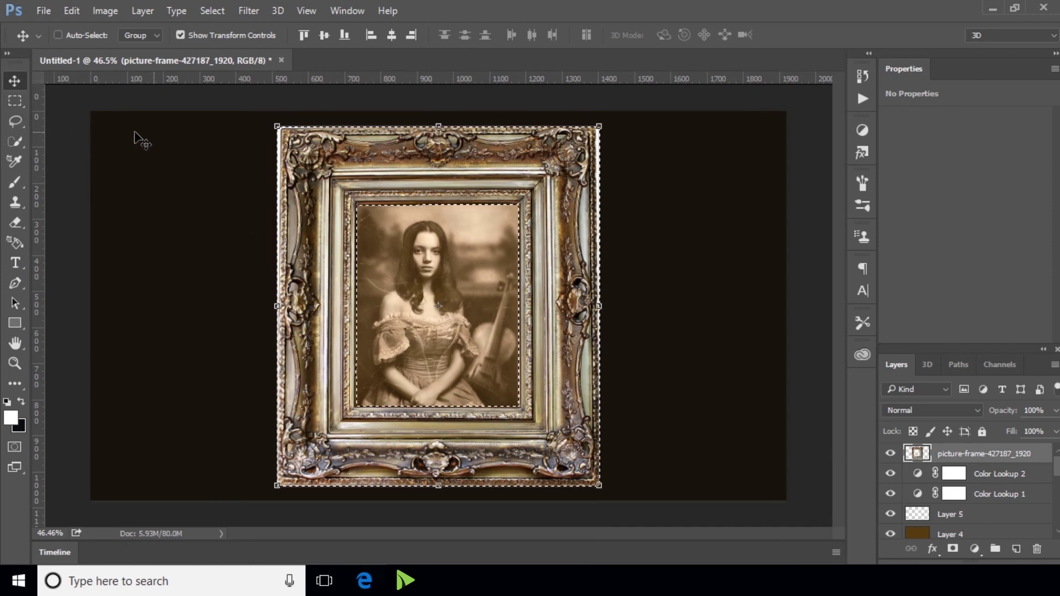
# Paint soft black strokes with a 175 px brush along the frame's top, right, bottom and left edges
pyautogui.click(15, 184)
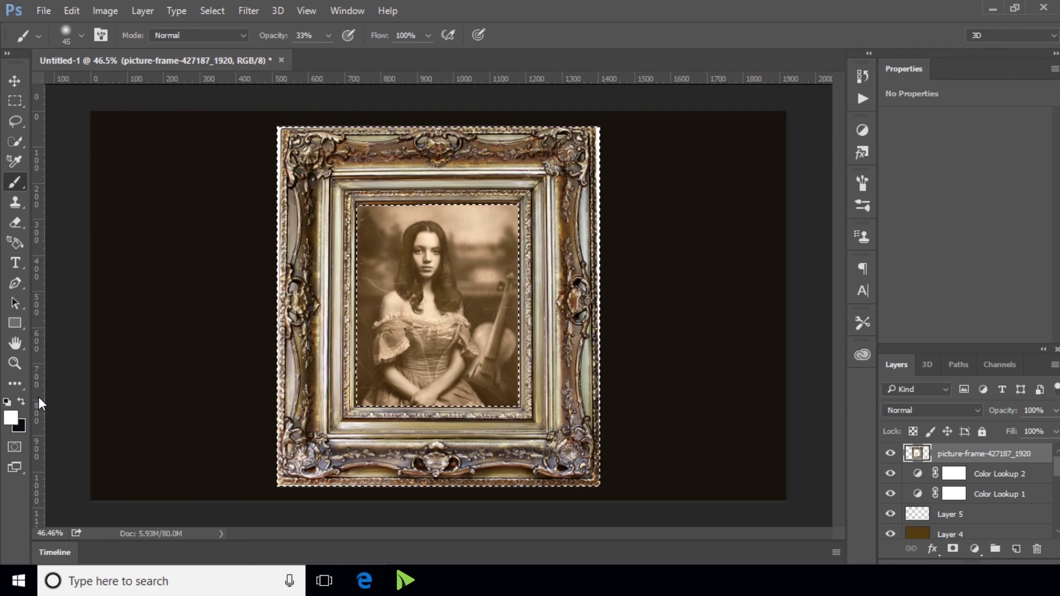
pyautogui.click(21, 402)
pyautogui.press(']')
pyautogui.press(']')
pyautogui.press(']')
pyautogui.press(']')
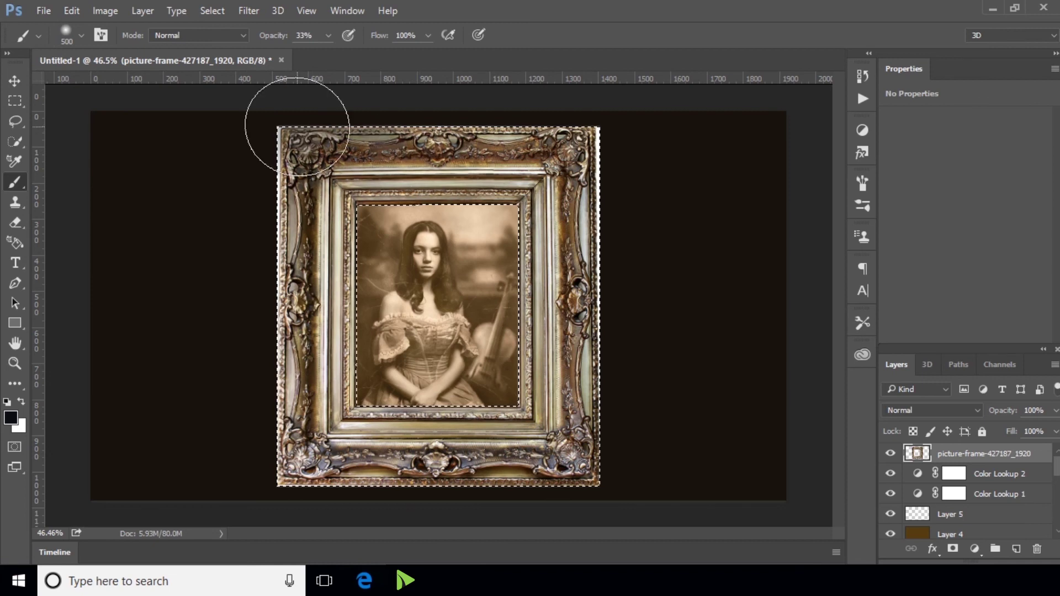
pyautogui.press('[')
pyautogui.press('[')
pyautogui.press('[')
pyautogui.press('[')
pyautogui.press('[')
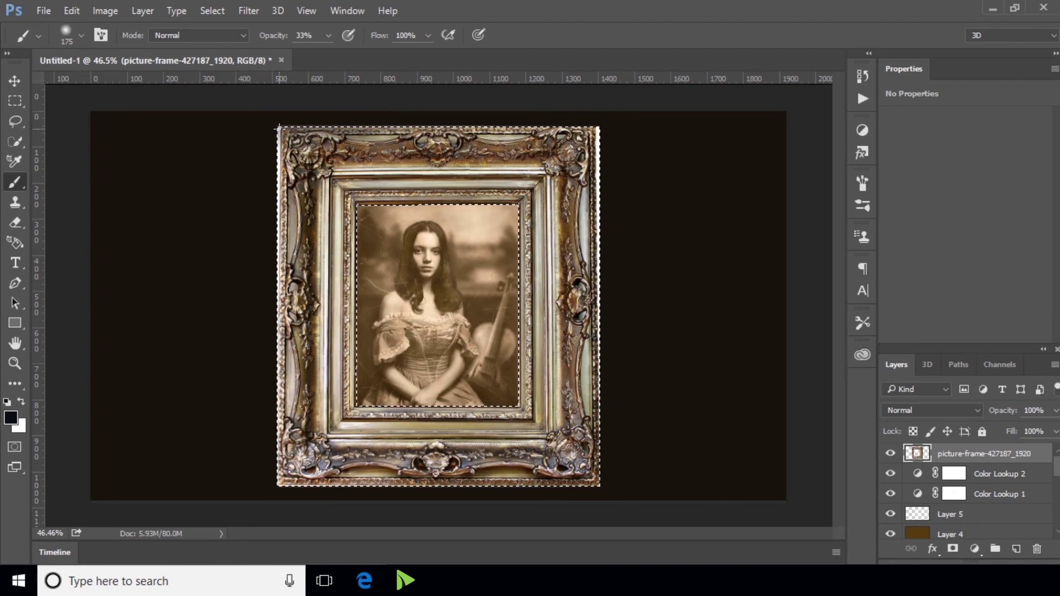
pyautogui.moveTo(282, 123); pyautogui.dragTo(569, 121)
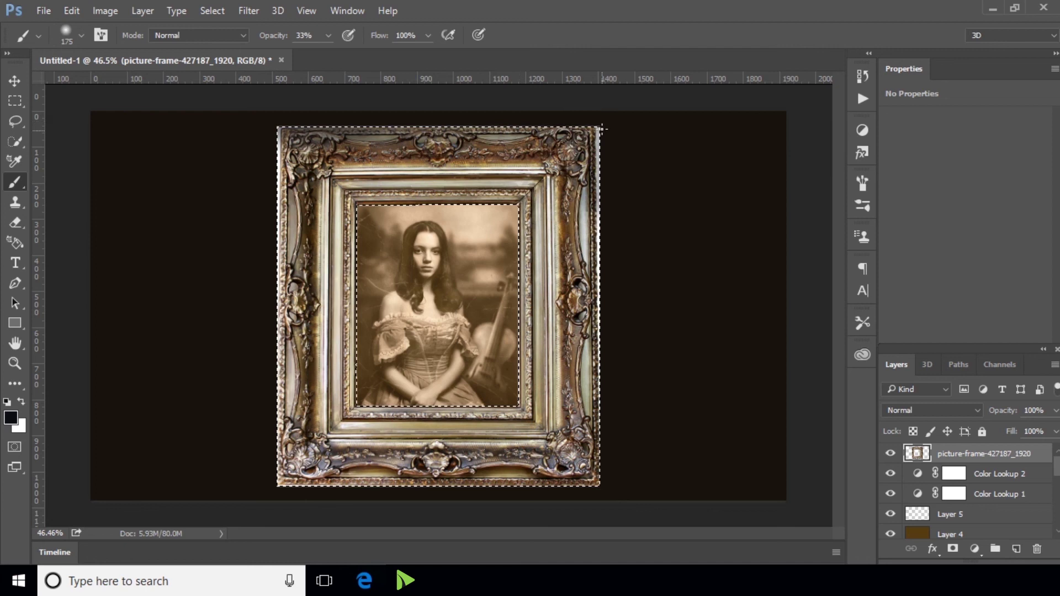
pyautogui.moveTo(592, 282); pyautogui.dragTo(607, 165)
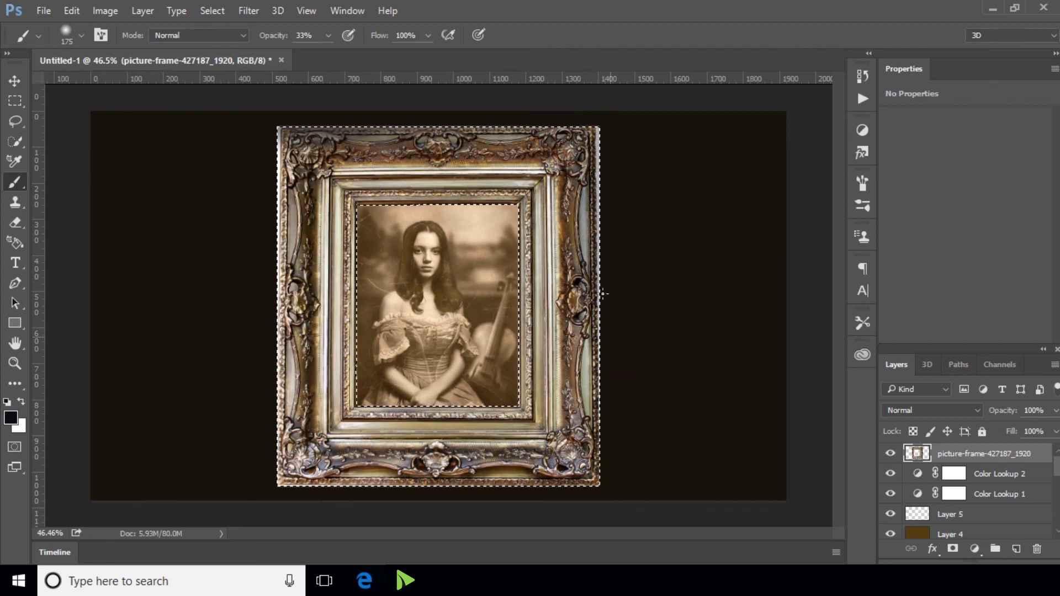
pyautogui.moveTo(603, 309); pyautogui.dragTo(604, 384)
pyautogui.moveTo(602, 466); pyautogui.dragTo(602, 493)
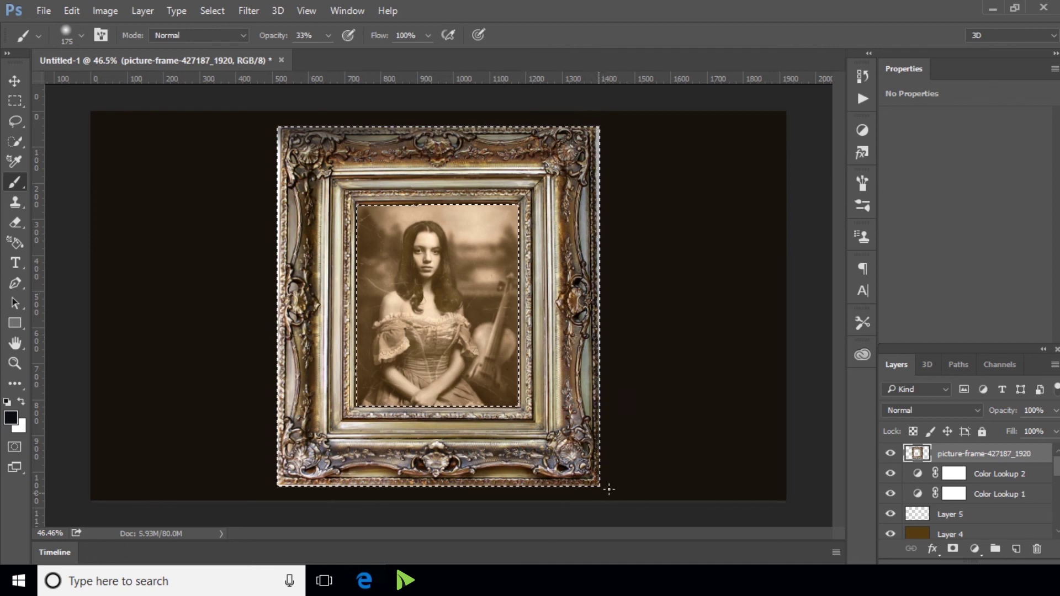
pyautogui.moveTo(490, 499)
pyautogui.mouseDown()
pyautogui.moveTo(319, 502)
pyautogui.moveTo(464, 496)
pyautogui.mouseUp()
pyautogui.moveTo(585, 487); pyautogui.dragTo(380, 490)
pyautogui.moveTo(297, 488)
pyautogui.mouseDown()
pyautogui.moveTo(262, 487)
pyautogui.moveTo(279, 398)
pyautogui.moveTo(270, 315)
pyautogui.moveTo(279, 118)
pyautogui.moveTo(259, 435)
pyautogui.mouseUp()
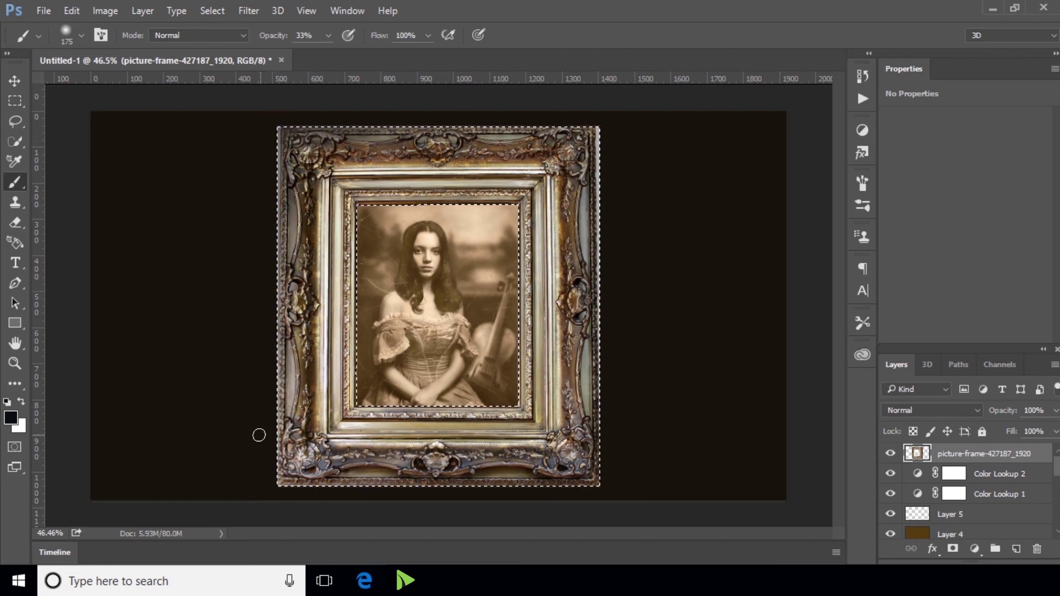
pyautogui.click(10, 418)
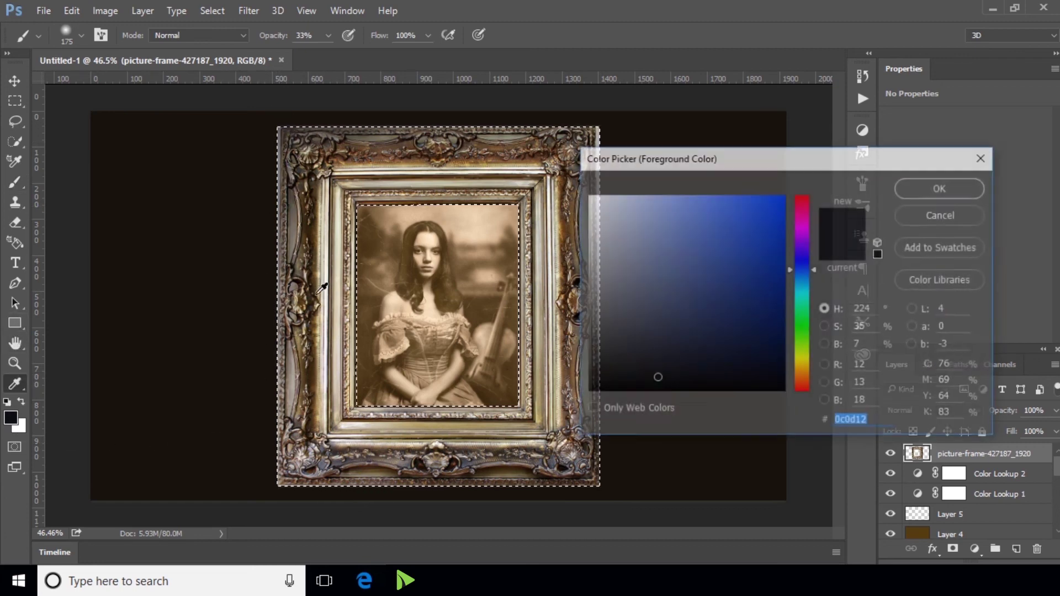
# Sample a brown from the frame and brush it along the right, bottom and left edges
pyautogui.click(318, 227)
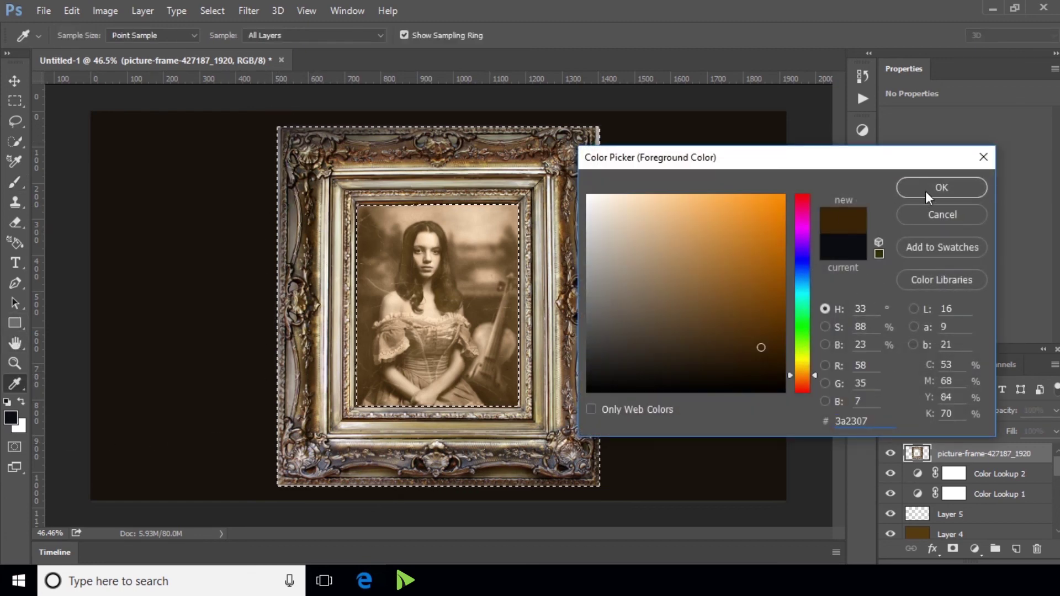
pyautogui.click(926, 189)
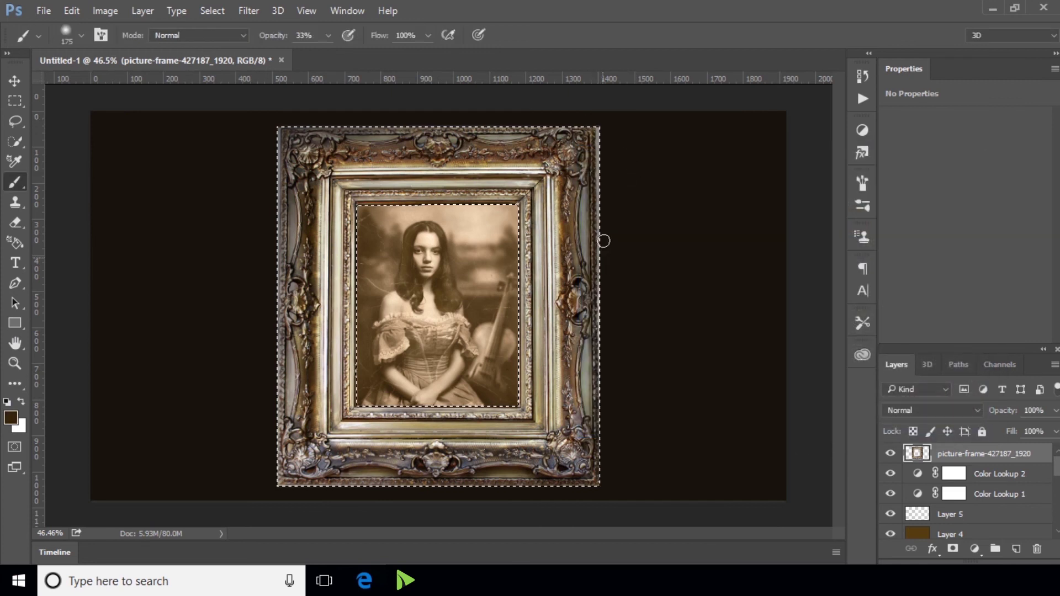
pyautogui.moveTo(605, 139)
pyautogui.mouseDown()
pyautogui.moveTo(603, 490)
pyautogui.moveTo(586, 481)
pyautogui.mouseUp()
pyautogui.moveTo(365, 495); pyautogui.dragTo(304, 491)
pyautogui.moveTo(577, 476); pyautogui.dragTo(566, 451)
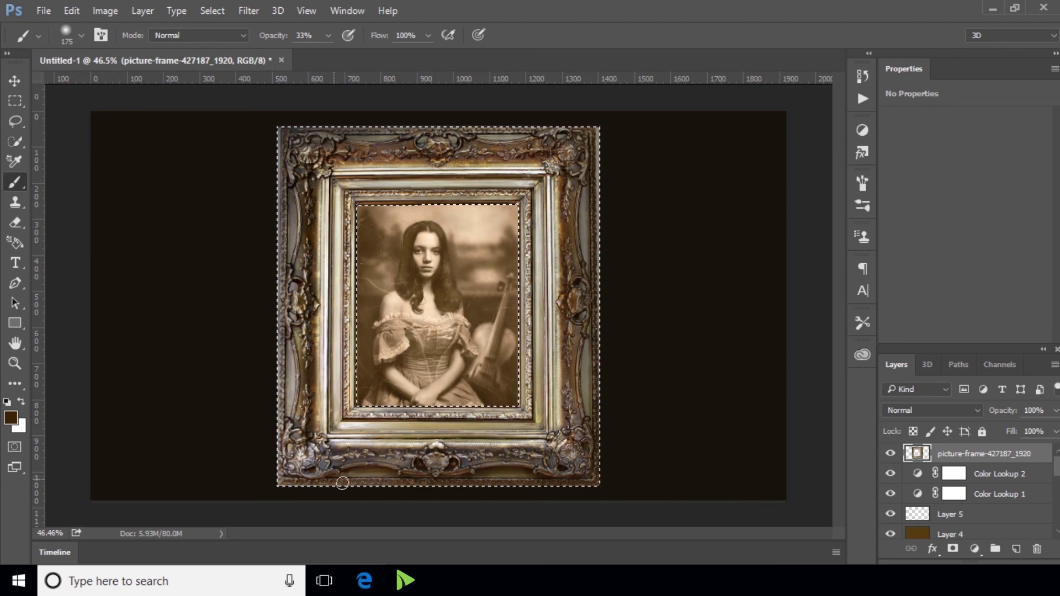
pyautogui.moveTo(276, 161)
pyautogui.mouseDown()
pyautogui.moveTo(277, 201)
pyautogui.moveTo(284, 134)
pyautogui.moveTo(262, 455)
pyautogui.moveTo(289, 358)
pyautogui.moveTo(284, 405)
pyautogui.moveTo(291, 171)
pyautogui.moveTo(282, 130)
pyautogui.moveTo(346, 116)
pyautogui.moveTo(469, 116)
pyautogui.moveTo(579, 133)
pyautogui.moveTo(585, 243)
pyautogui.moveTo(608, 194)
pyautogui.moveTo(617, 229)
pyautogui.moveTo(608, 473)
pyautogui.moveTo(569, 503)
pyautogui.moveTo(344, 491)
pyautogui.moveTo(232, 500)
pyautogui.moveTo(343, 493)
pyautogui.moveTo(277, 492)
pyautogui.moveTo(255, 248)
pyautogui.moveTo(276, 146)
pyautogui.moveTo(269, 372)
pyautogui.mouseUp()
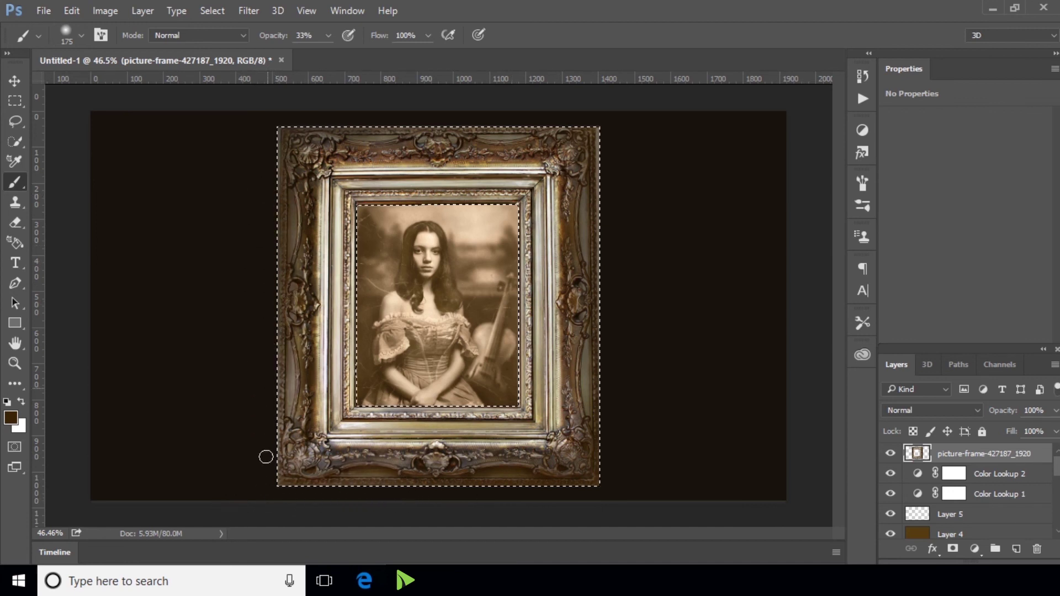
pyautogui.moveTo(611, 132)
pyautogui.mouseDown()
pyautogui.moveTo(570, 383)
pyautogui.moveTo(601, 433)
pyautogui.moveTo(598, 483)
pyautogui.mouseUp()
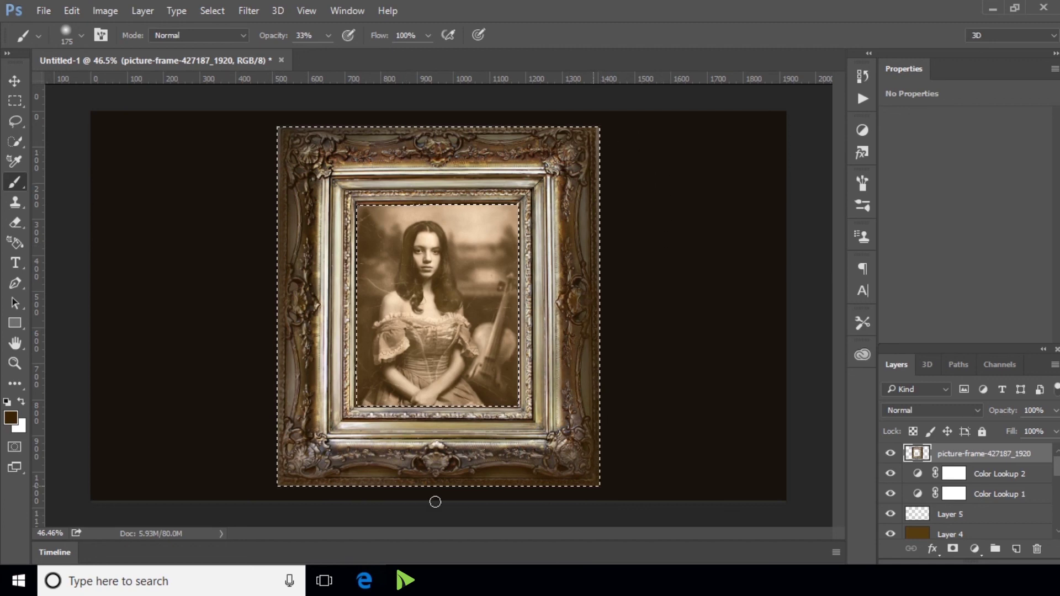
pyautogui.scroll(-1, 601, 333)
pyautogui.scroll(3, 437, 279)
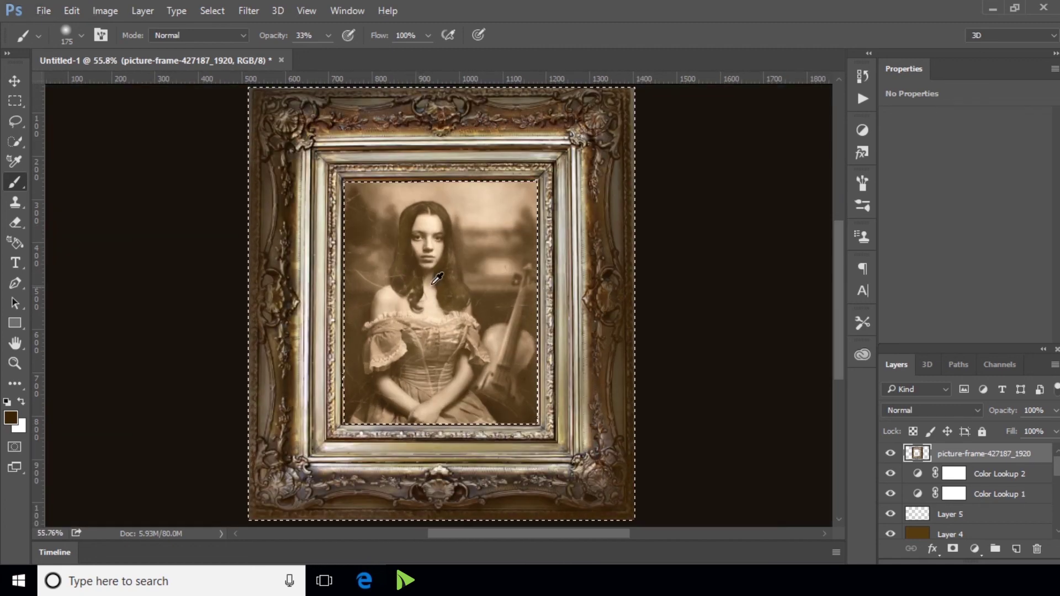
# Add a Drop Shadow to the picture-frame layer with 36% spread and 49 px size
pyautogui.scroll(2, 437, 279)
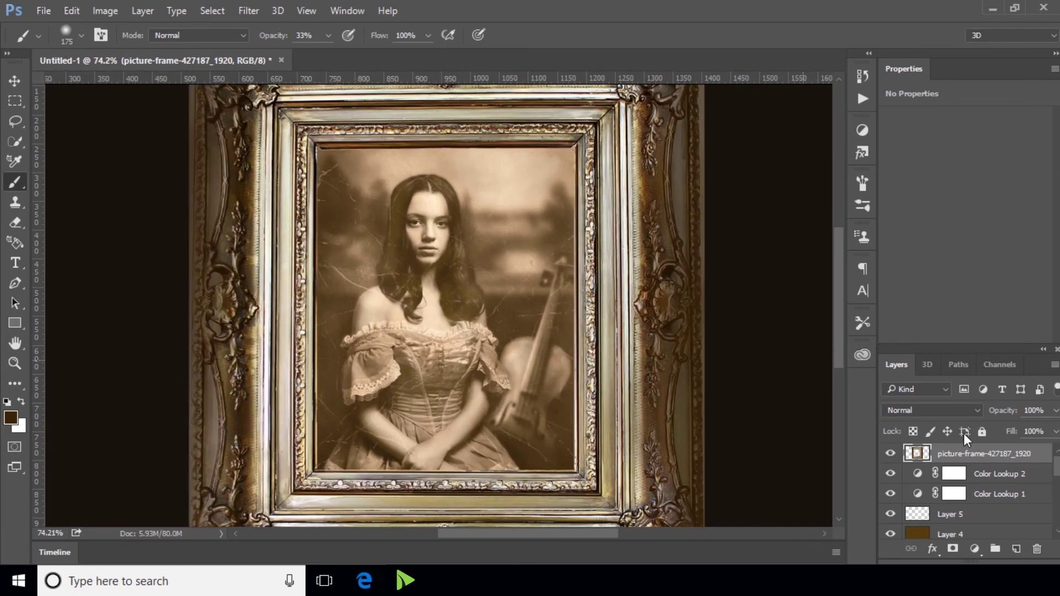
pyautogui.click(939, 549)
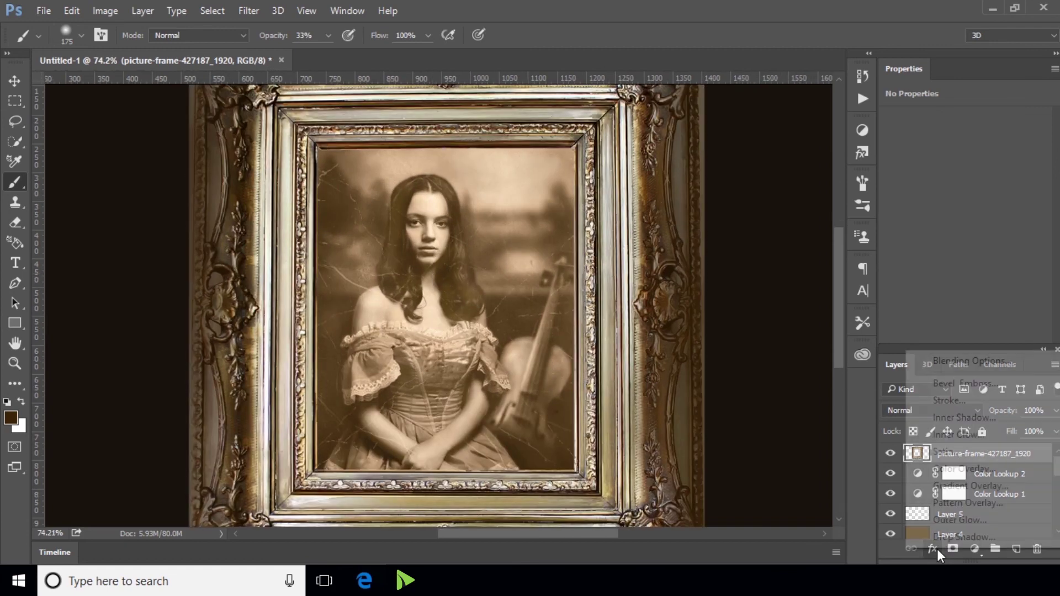
pyautogui.press('Escape')
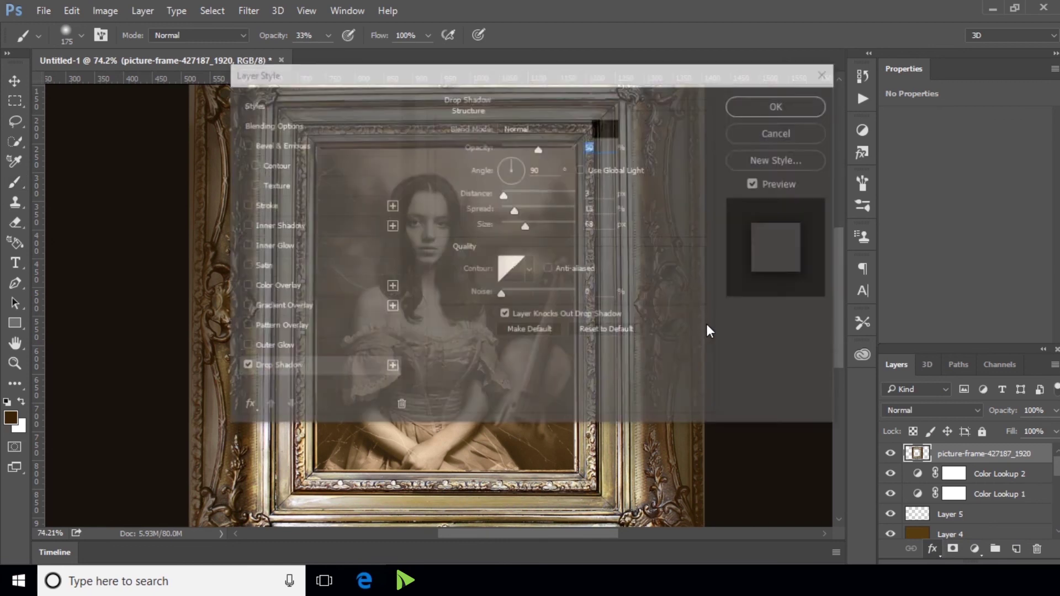
pyautogui.moveTo(529, 83)
pyautogui.mouseDown()
pyautogui.moveTo(778, 112)
pyautogui.moveTo(844, 152)
pyautogui.mouseUp()
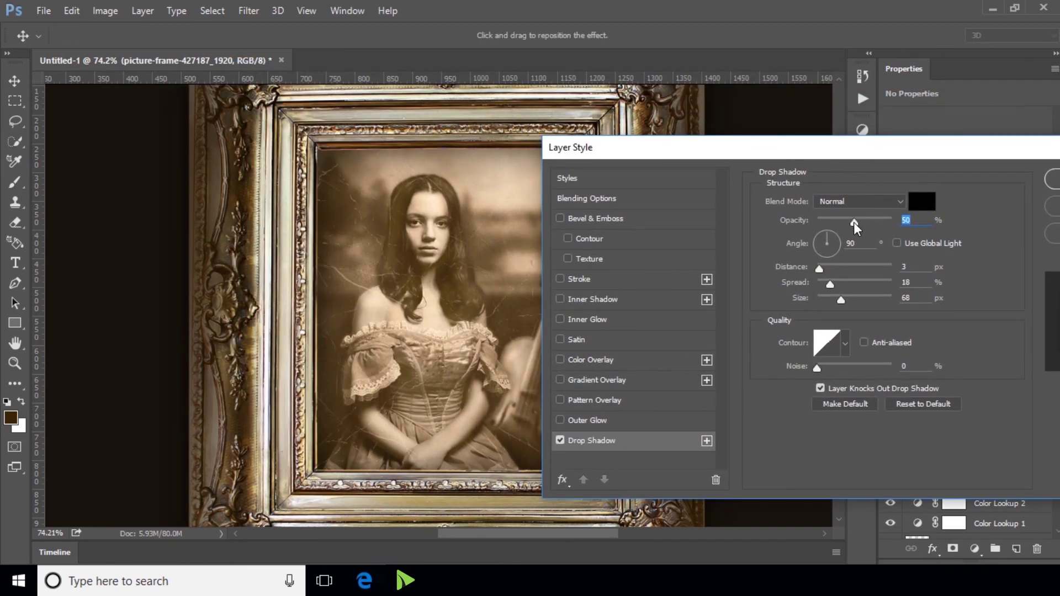
pyautogui.moveTo(882, 227); pyautogui.dragTo(868, 224)
pyautogui.moveTo(833, 299)
pyautogui.mouseDown()
pyautogui.moveTo(814, 309)
pyautogui.moveTo(832, 285)
pyautogui.moveTo(846, 290)
pyautogui.mouseUp()
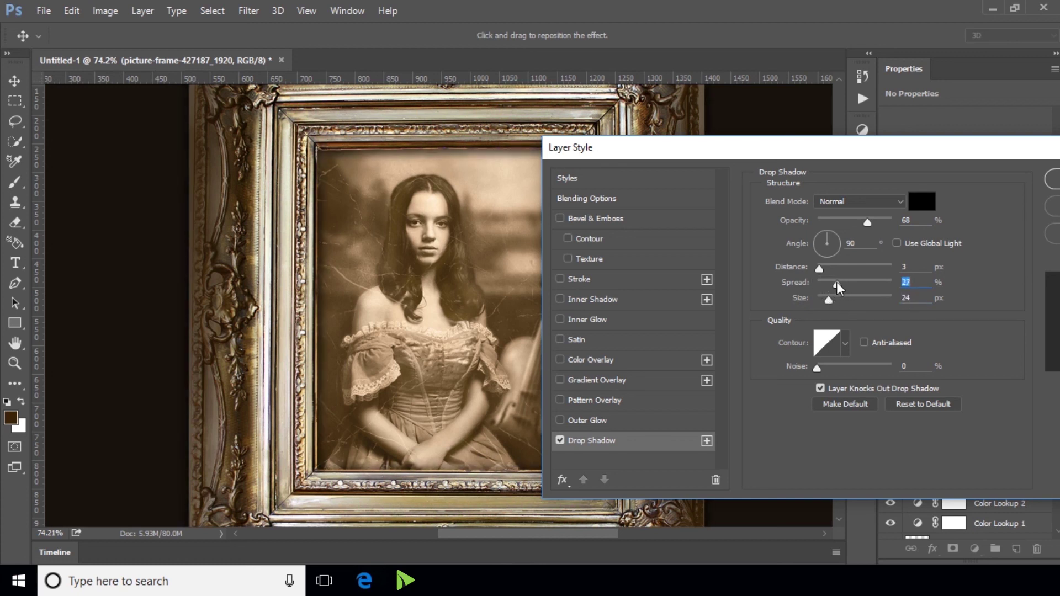
pyautogui.moveTo(829, 300); pyautogui.dragTo(838, 302)
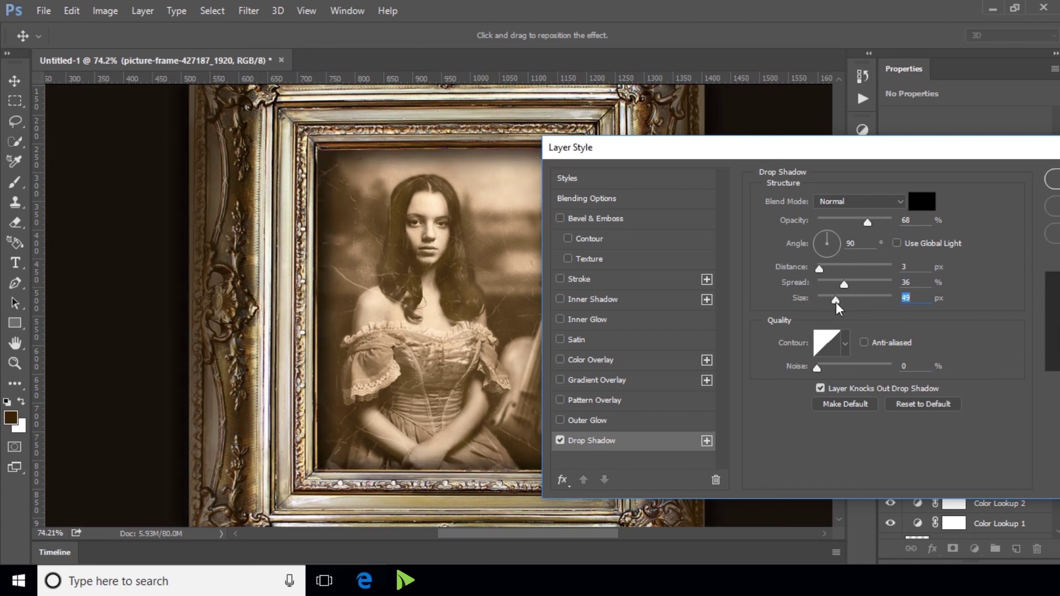
pyautogui.moveTo(868, 223); pyautogui.dragTo(857, 239)
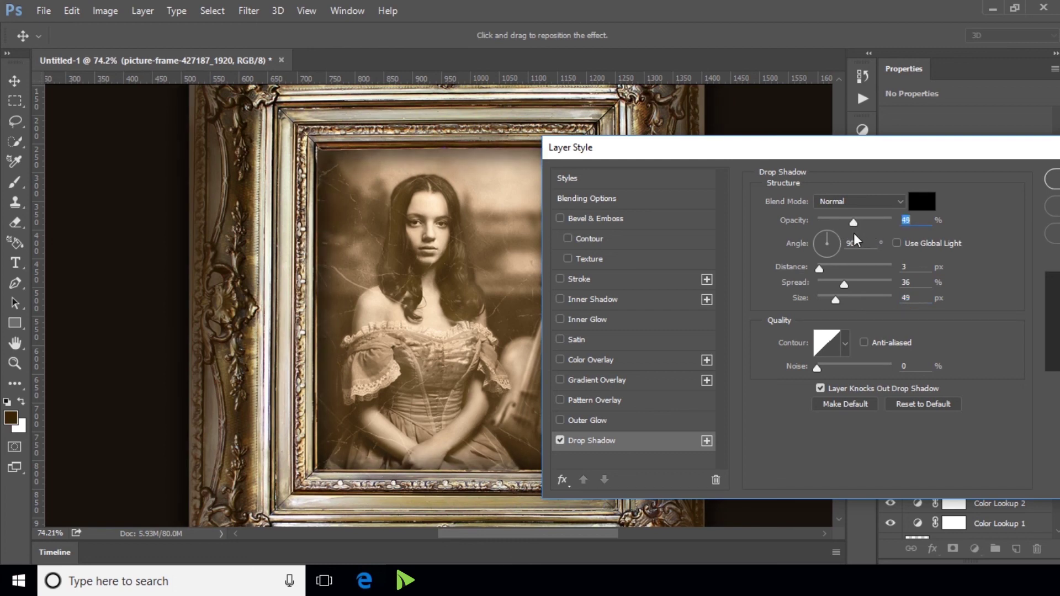
pyautogui.press('b')
pyautogui.click(1054, 179)
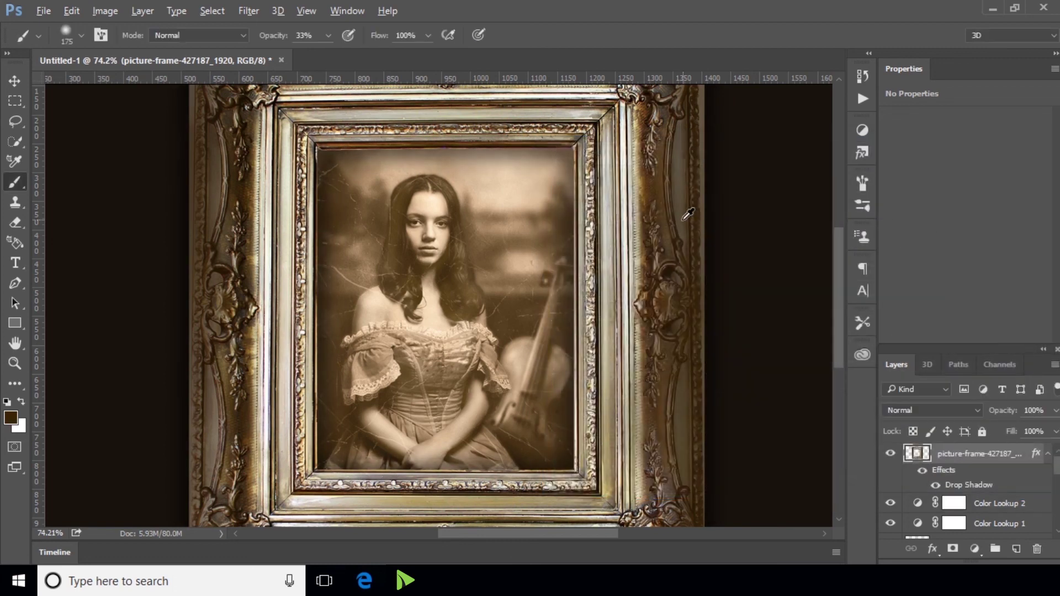
pyautogui.hotkey('ctrl', '0')
pyautogui.scroll(-2, 687, 215)
pyautogui.scroll(4, 412, 200)
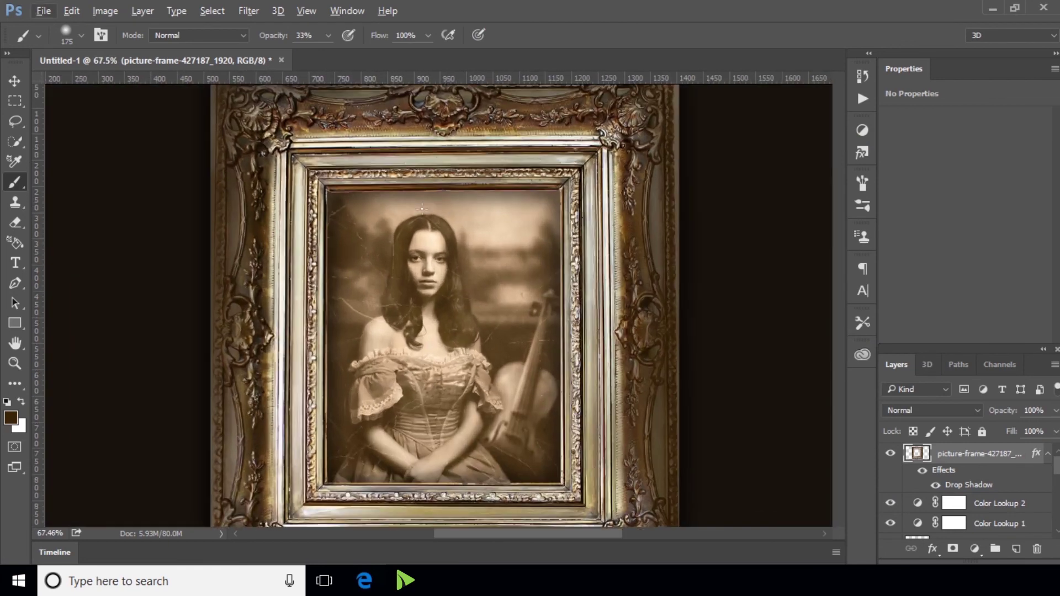
pyautogui.click(15, 80)
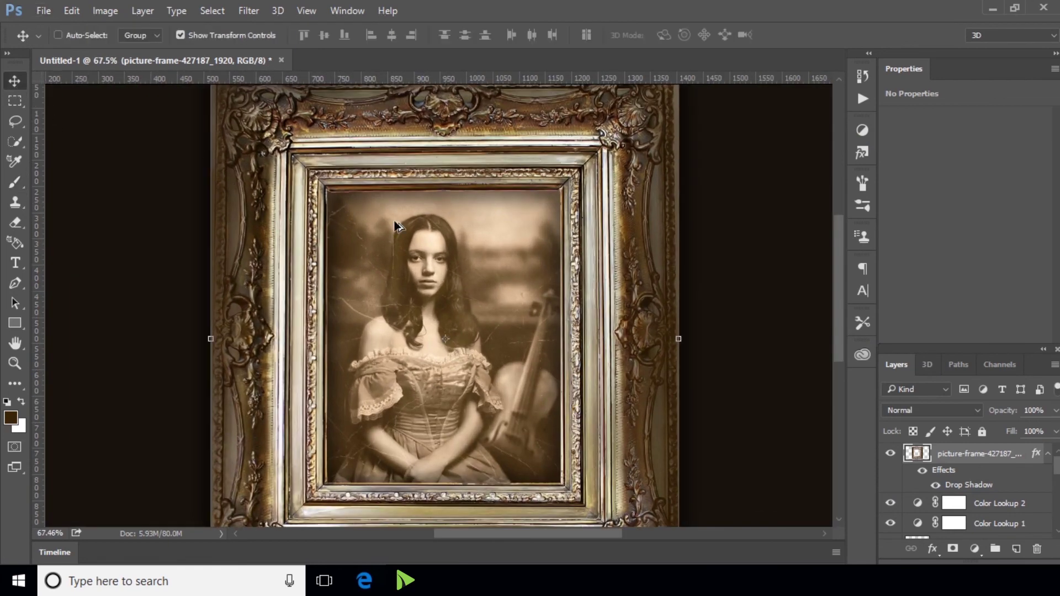
pyautogui.scroll(-3, 402, 227)
pyautogui.scroll(1, 555, 406)
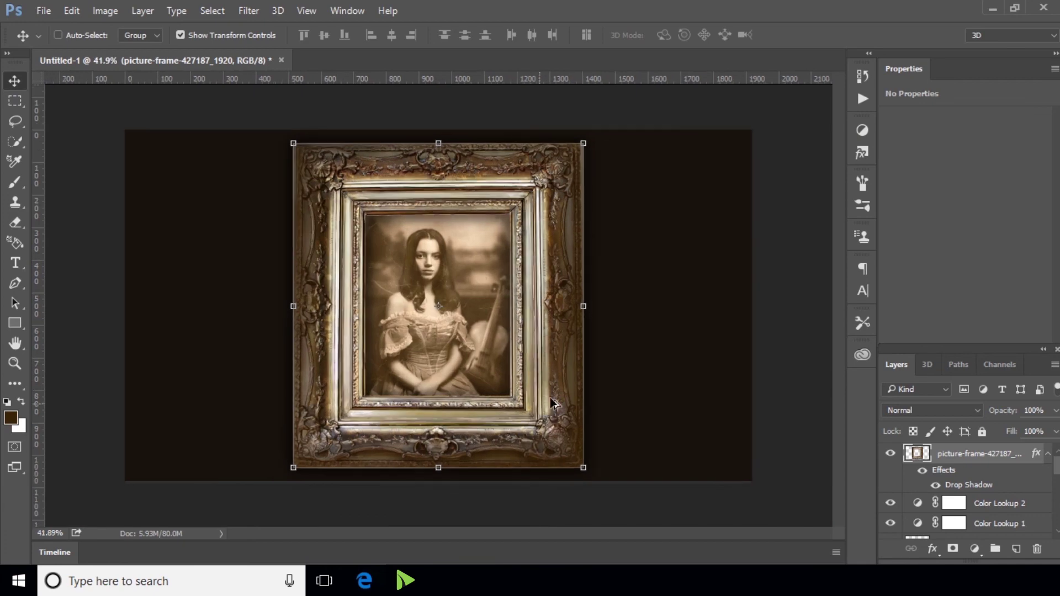
pyautogui.scroll(2, 294, 279)
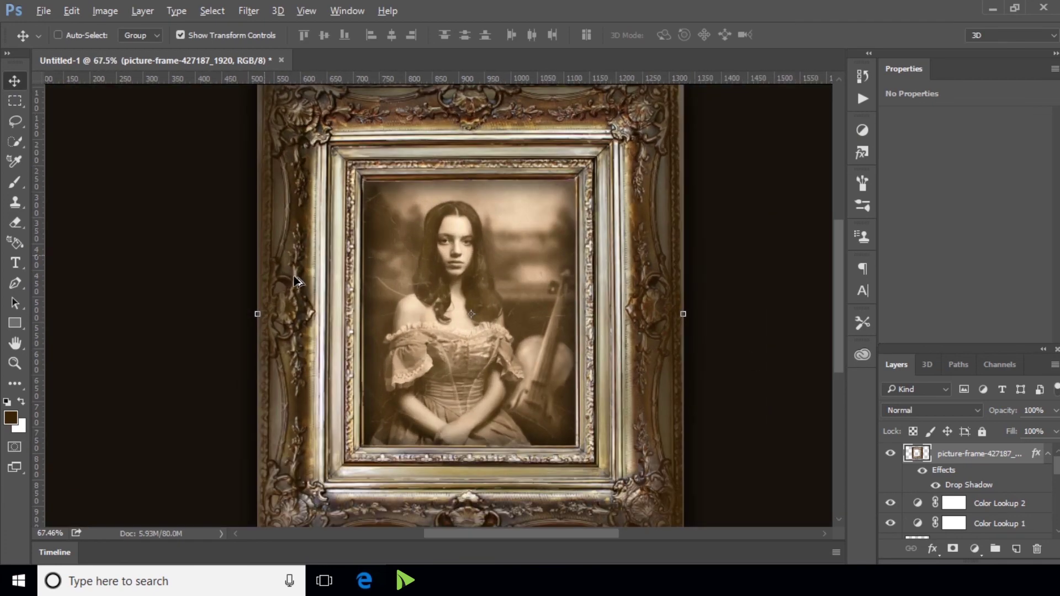
pyautogui.scroll(-1, 294, 279)
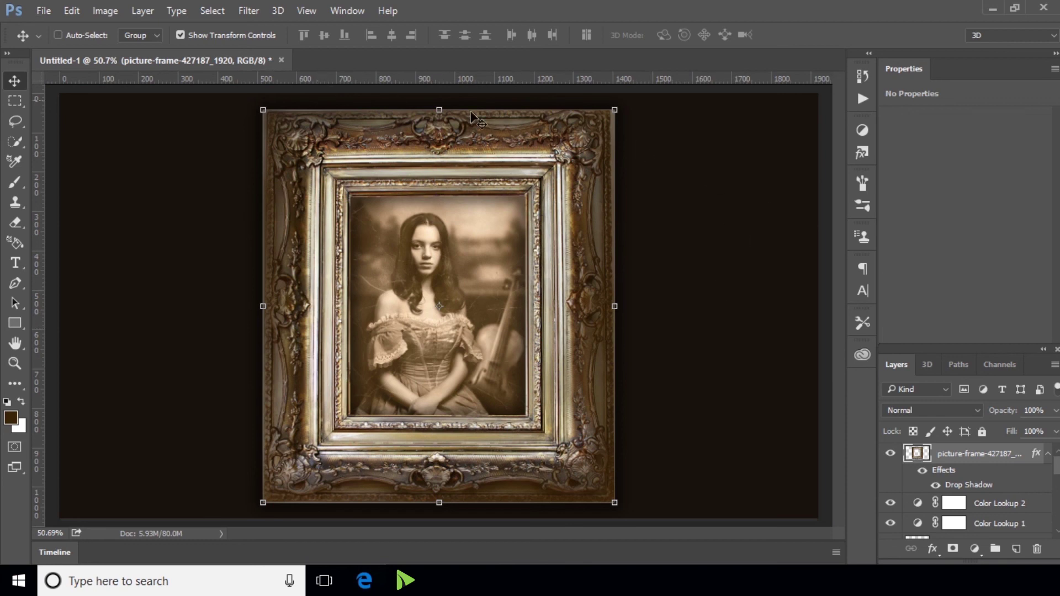
pyautogui.scroll(-1, 665, 214)
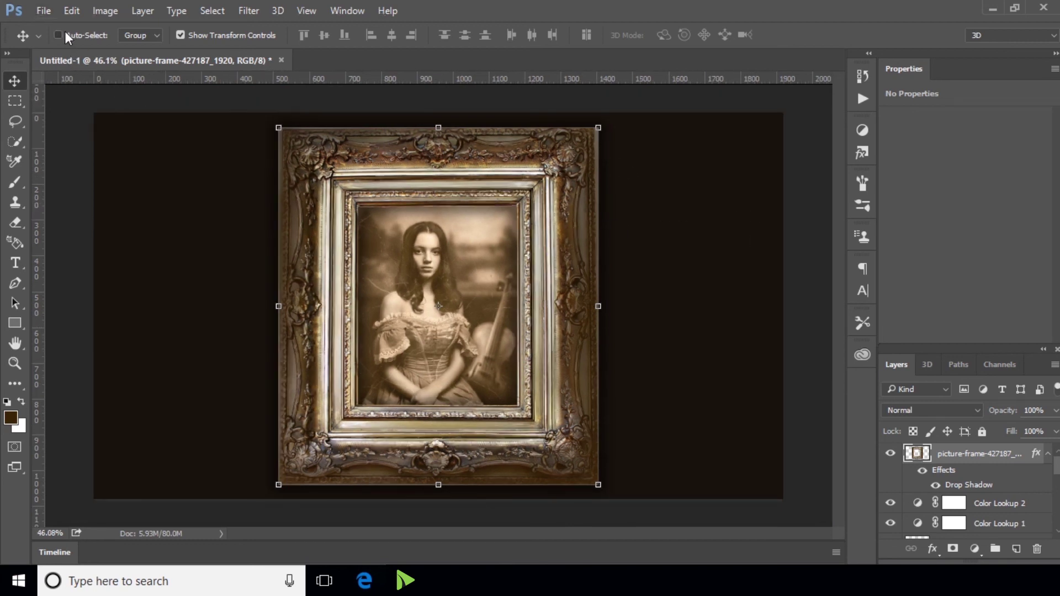
pyautogui.click(72, 148)
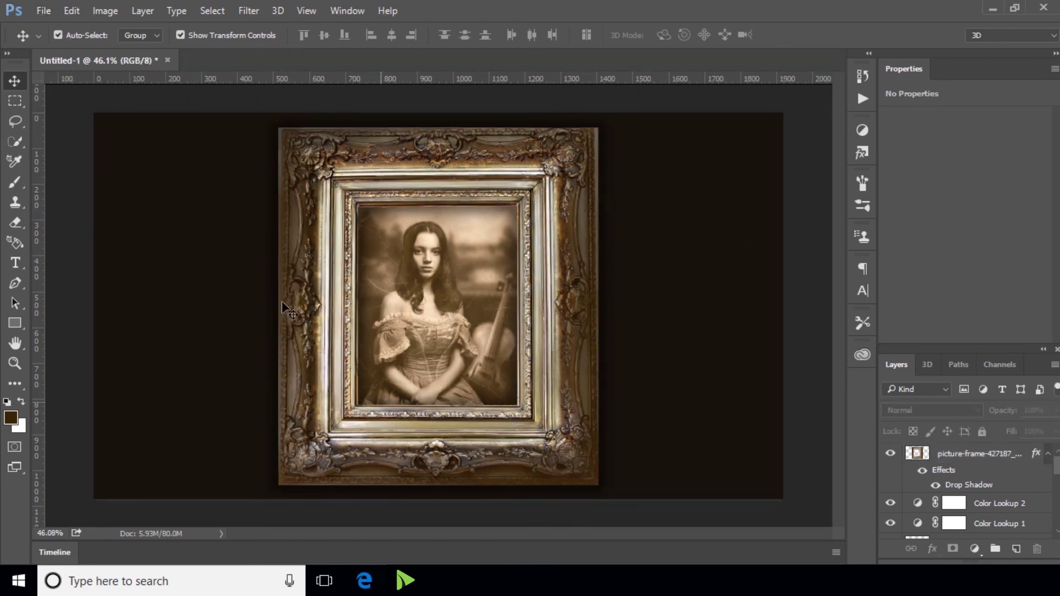